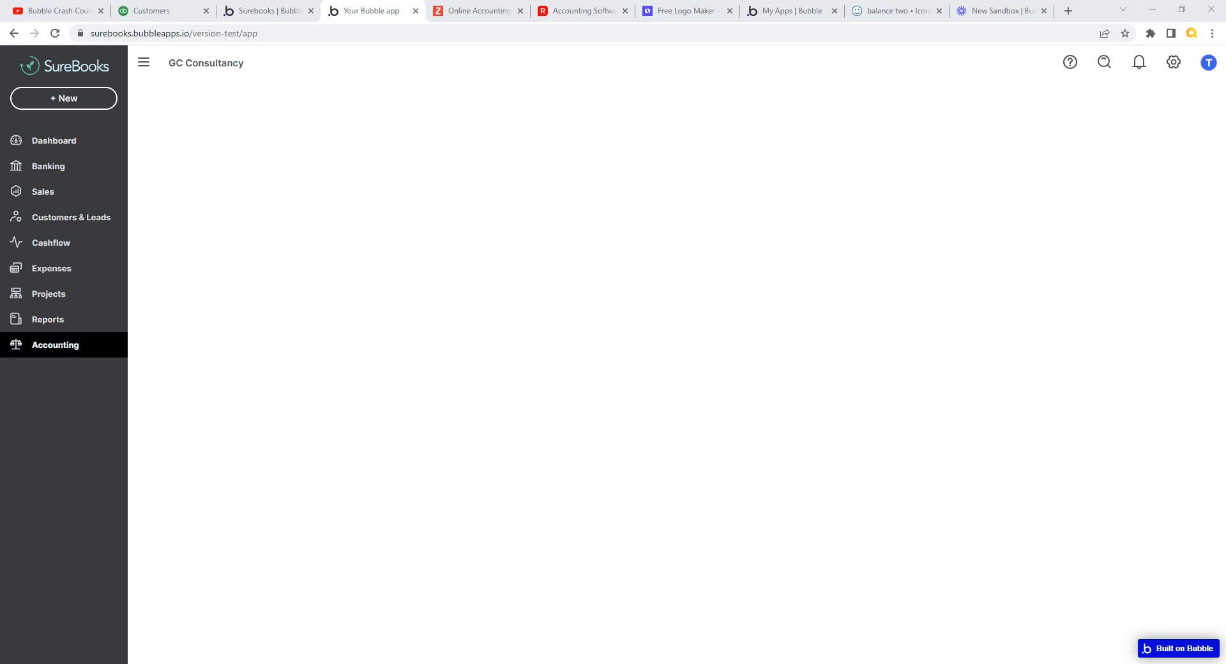
Compare the QuickBooks tab with the SureBooks preview and test collapsing and expanding the preview's side navigation
left_click(193, 12)
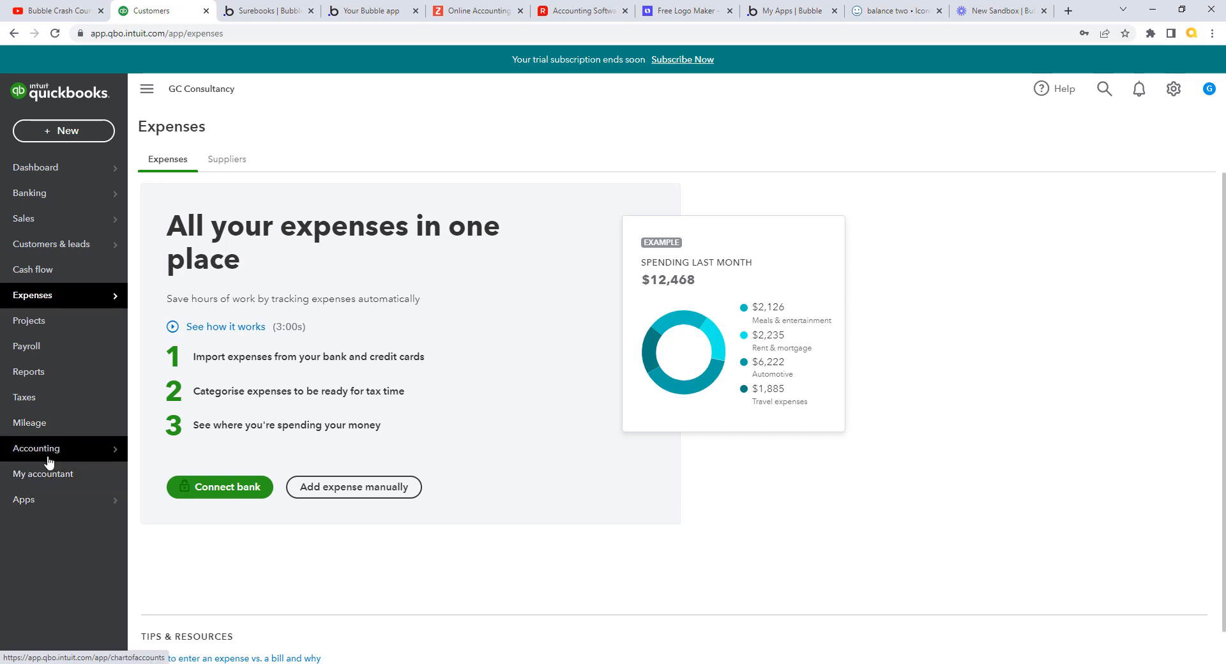
left_click(281, 19)
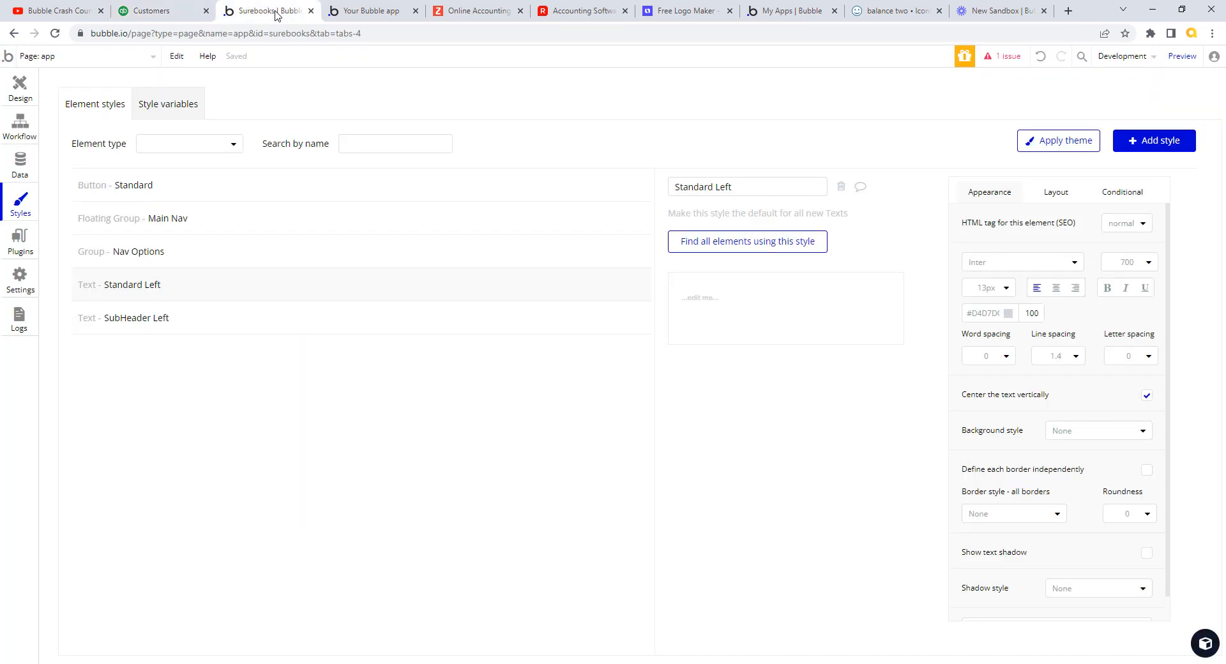
left_click(356, 13)
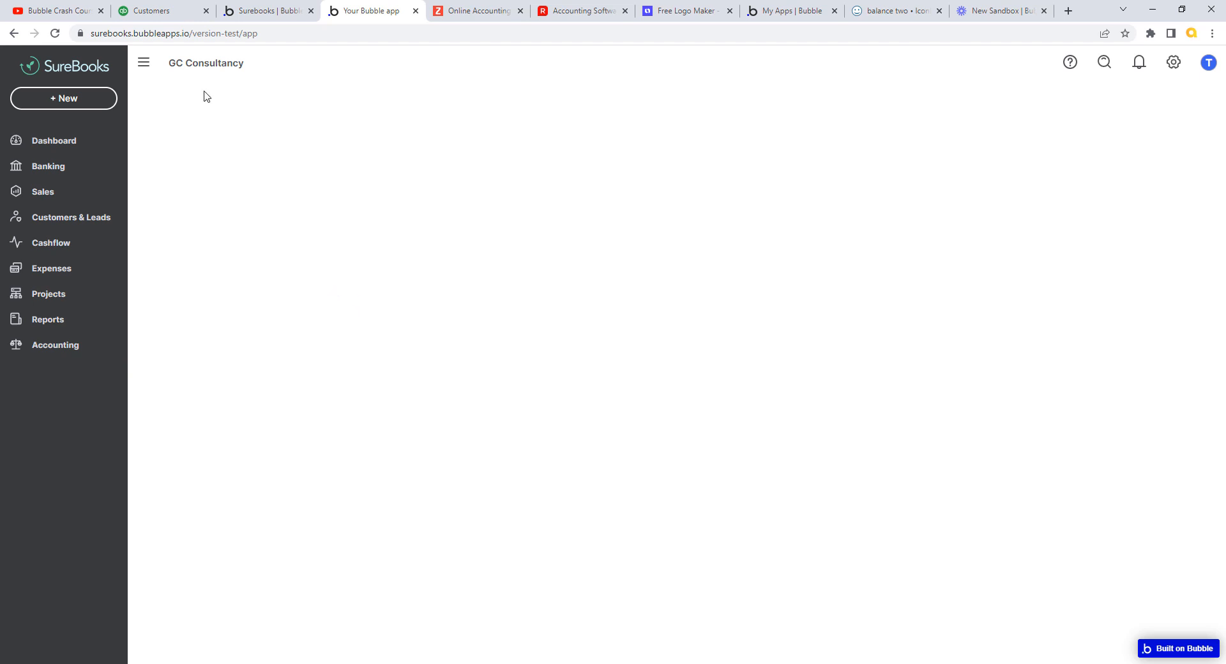
left_click(144, 67)
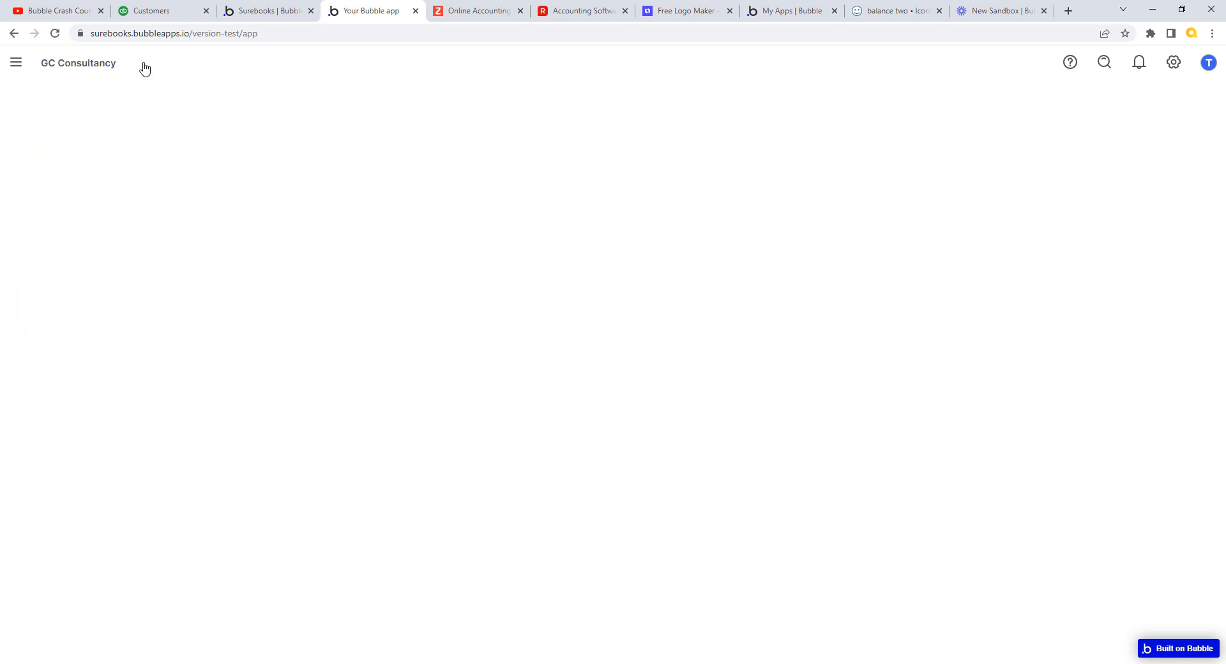
left_click(17, 63)
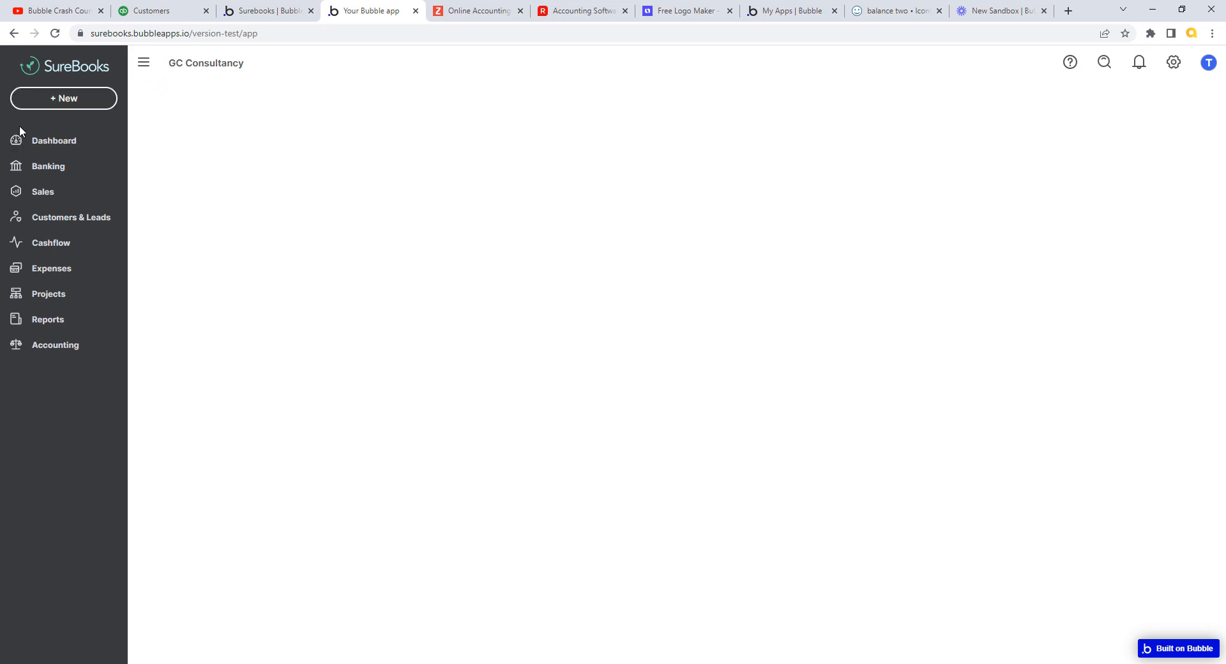
left_click(143, 62)
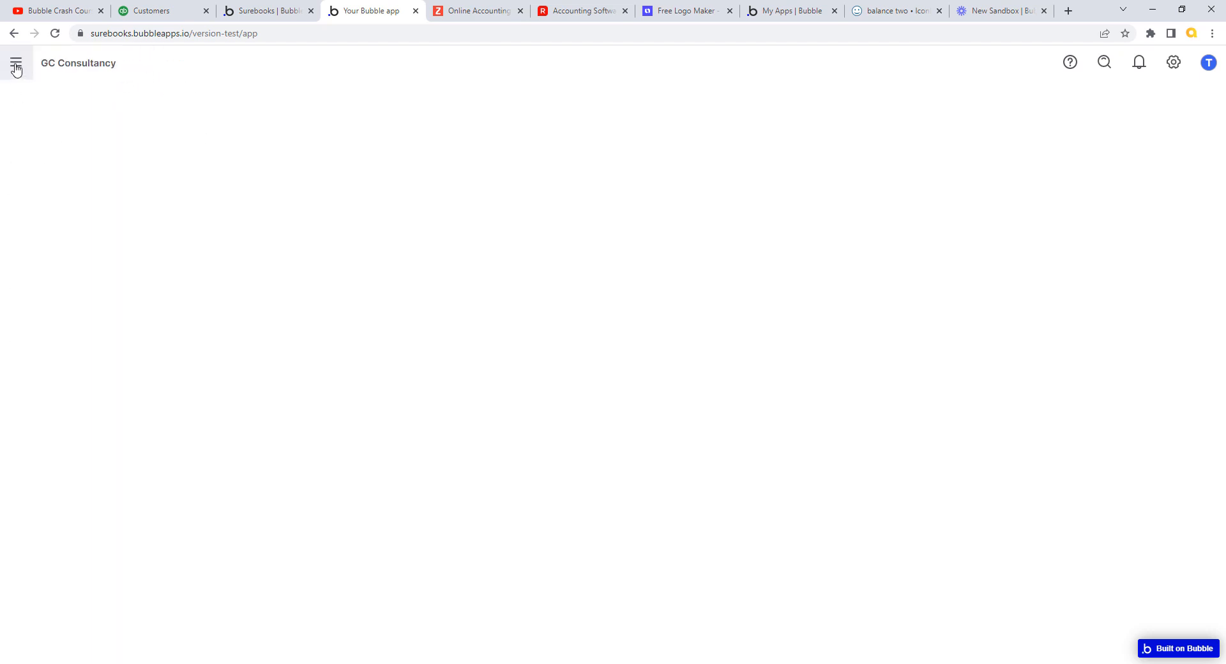
left_click(16, 64)
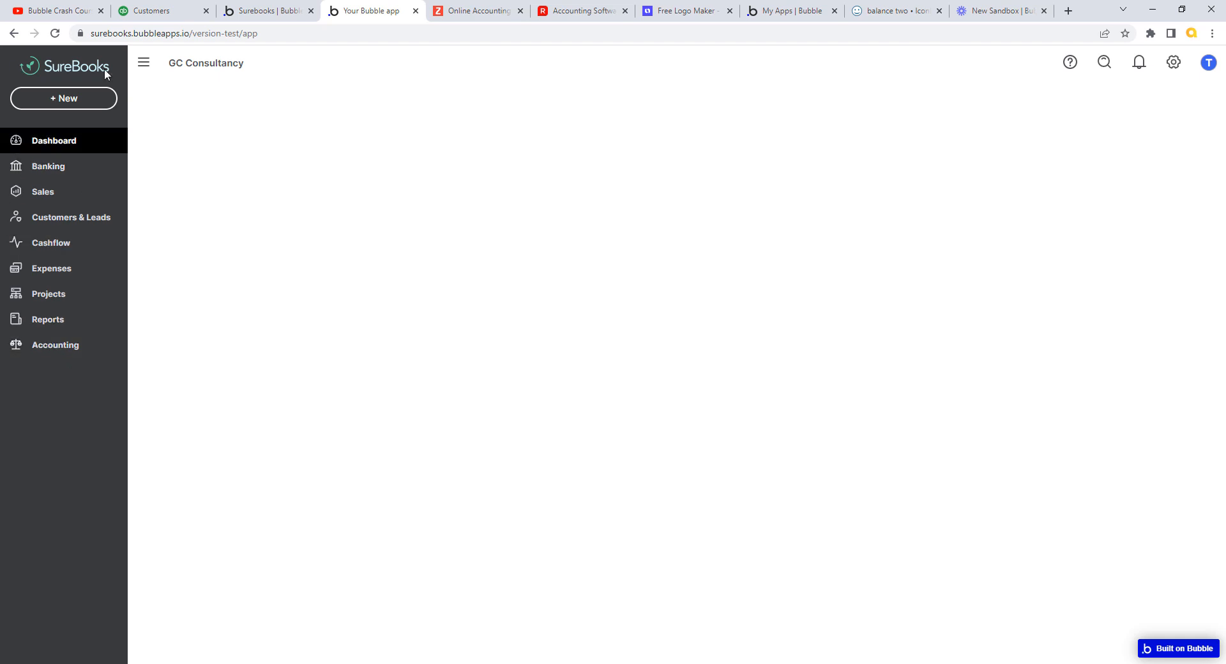
left_click(144, 67)
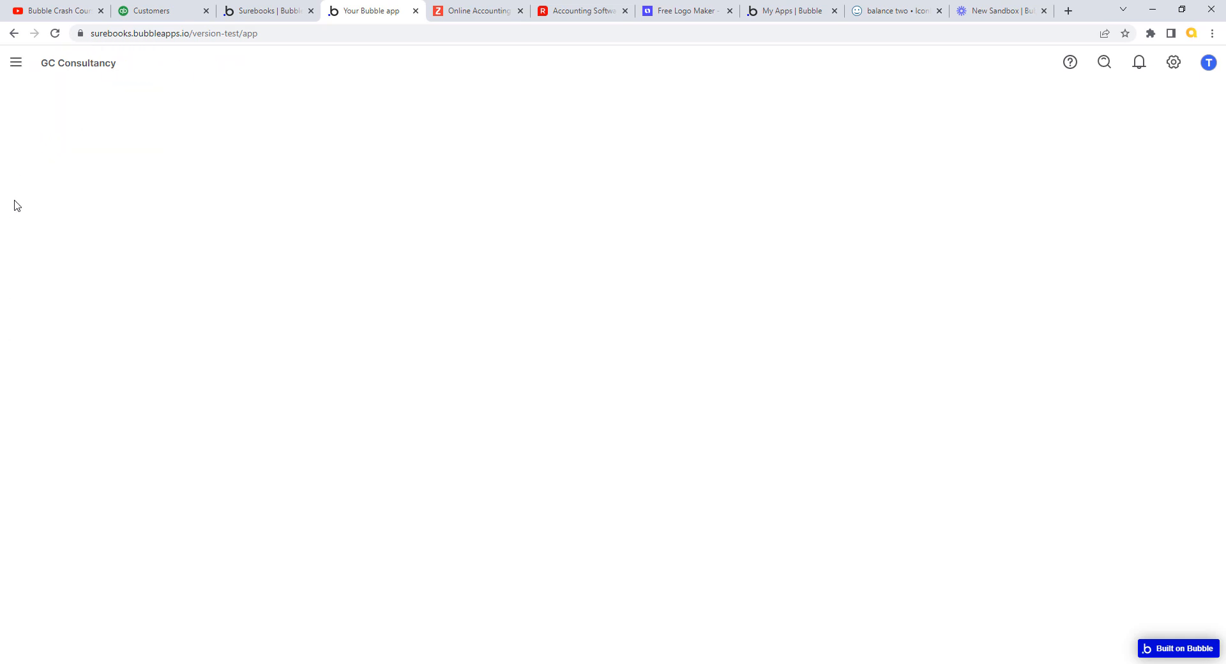
left_click(17, 63)
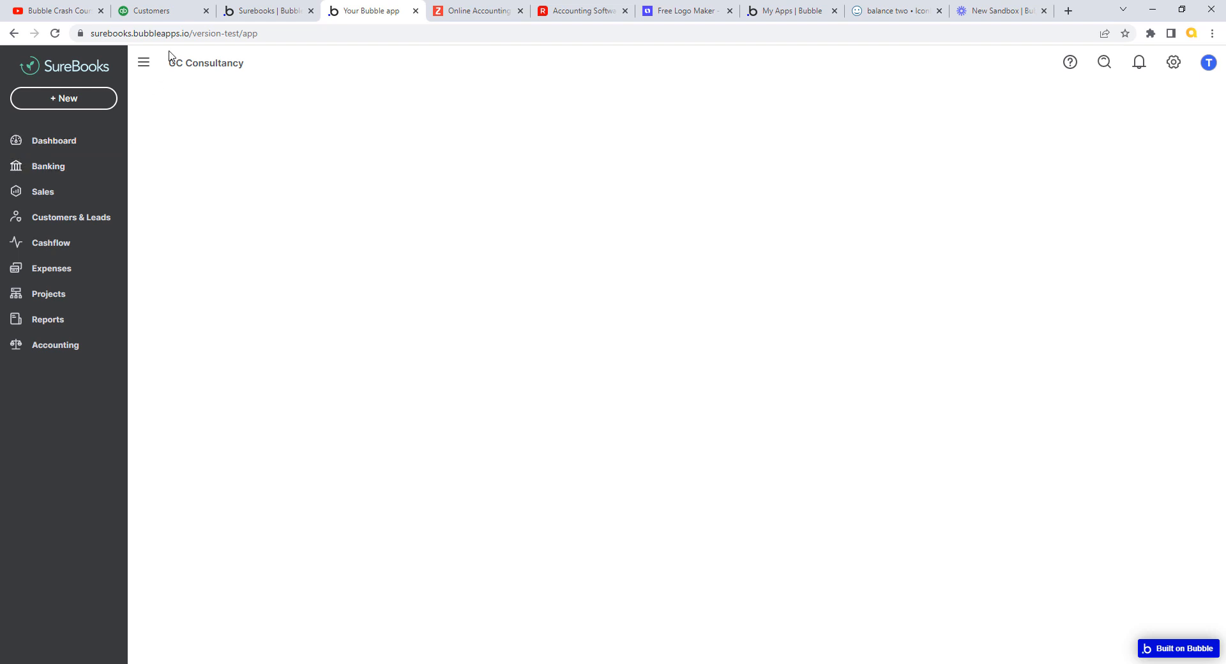
left_click(143, 63)
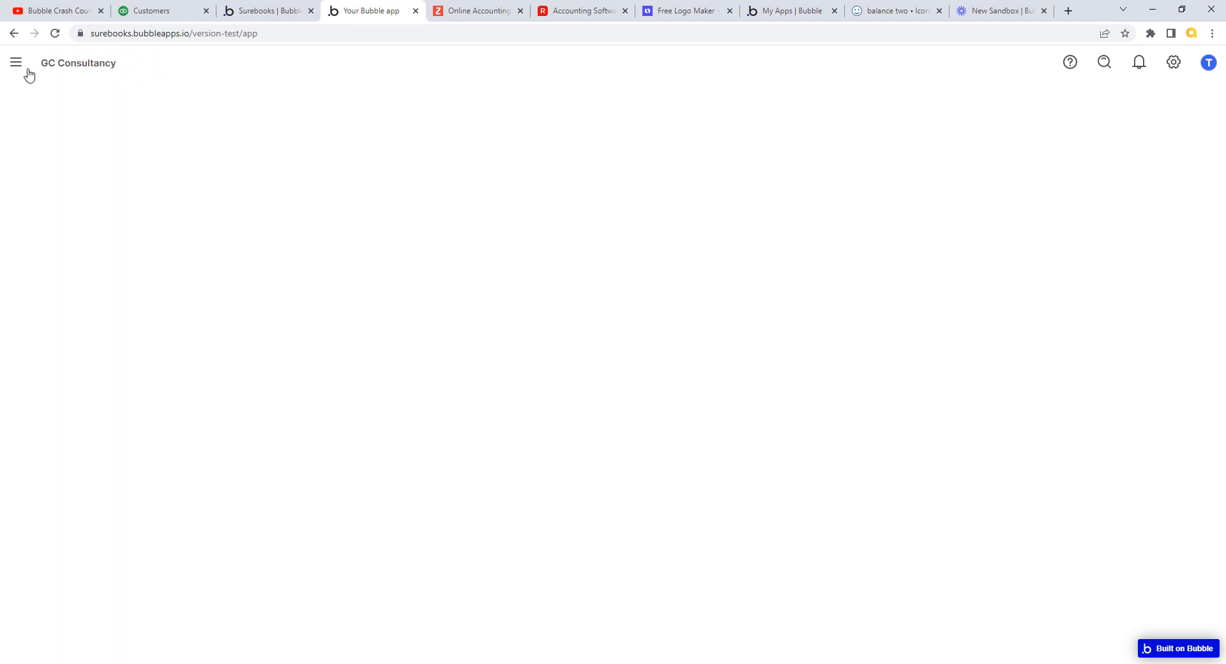
left_click(25, 64)
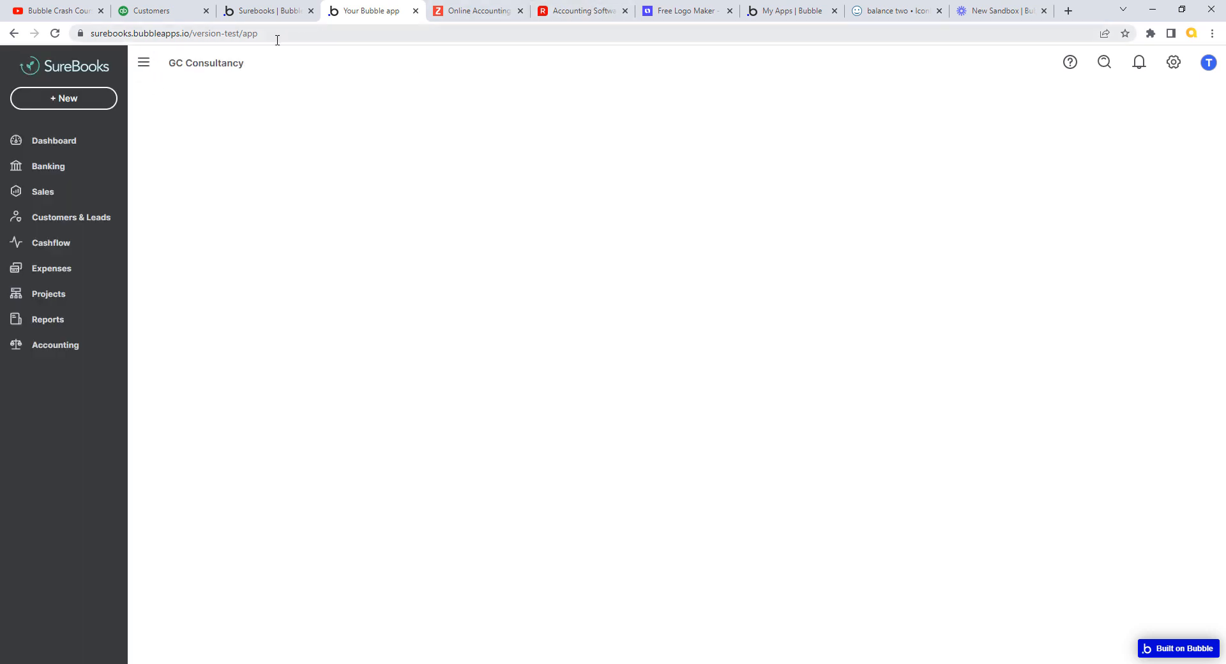
Switch to the Bubble editor's design view and open the properties of the icon inside the navigation option group
left_click(289, 21)
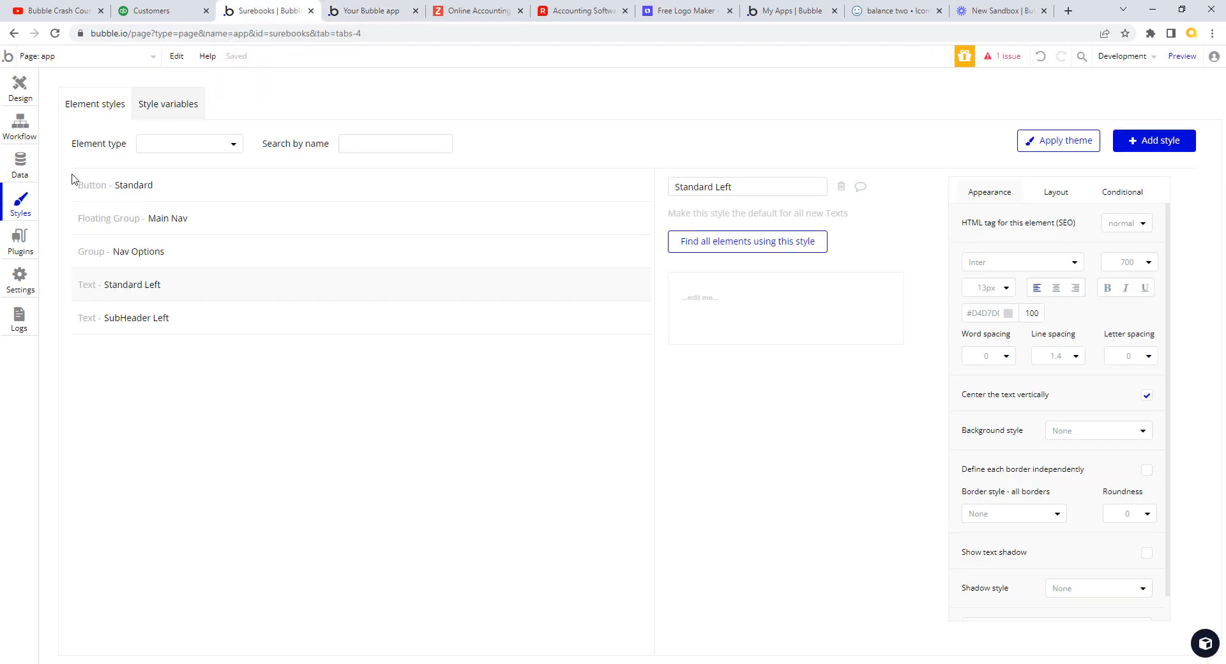
left_click(20, 89)
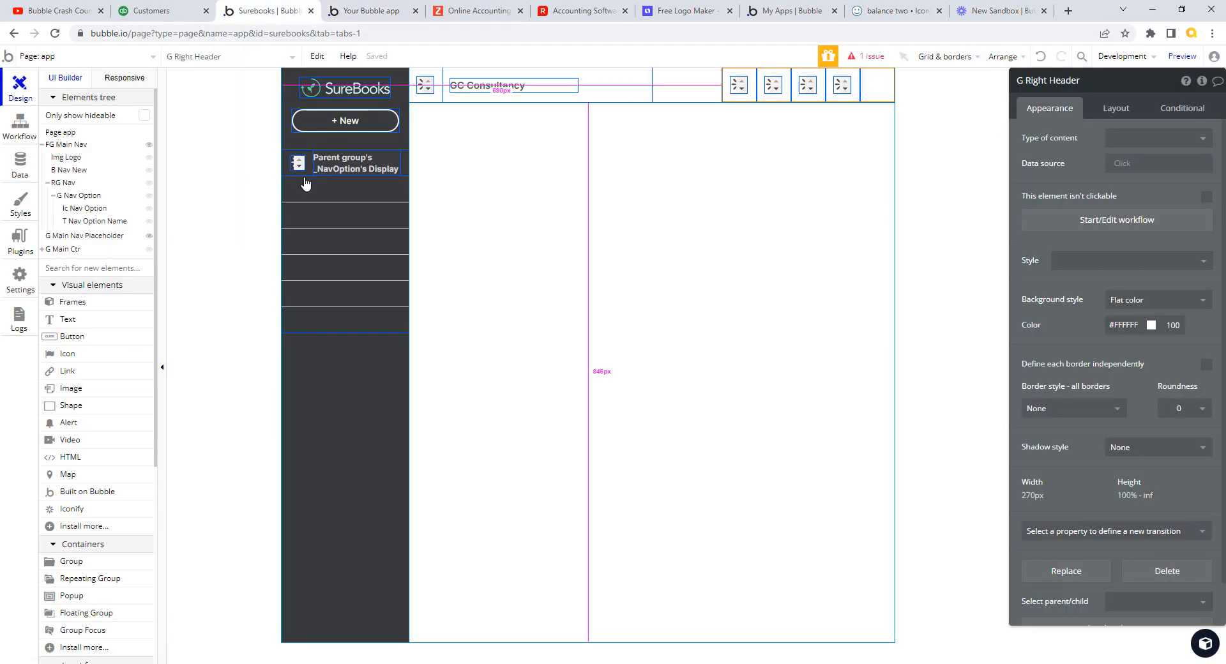
left_click(296, 167)
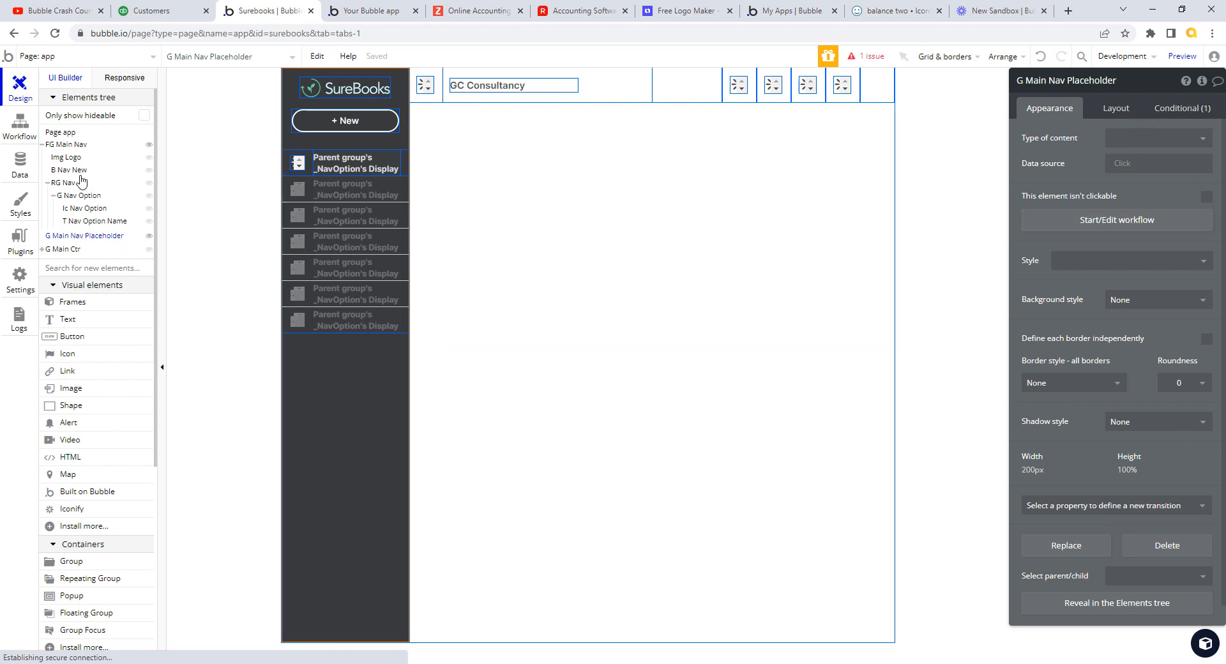
left_click(85, 209)
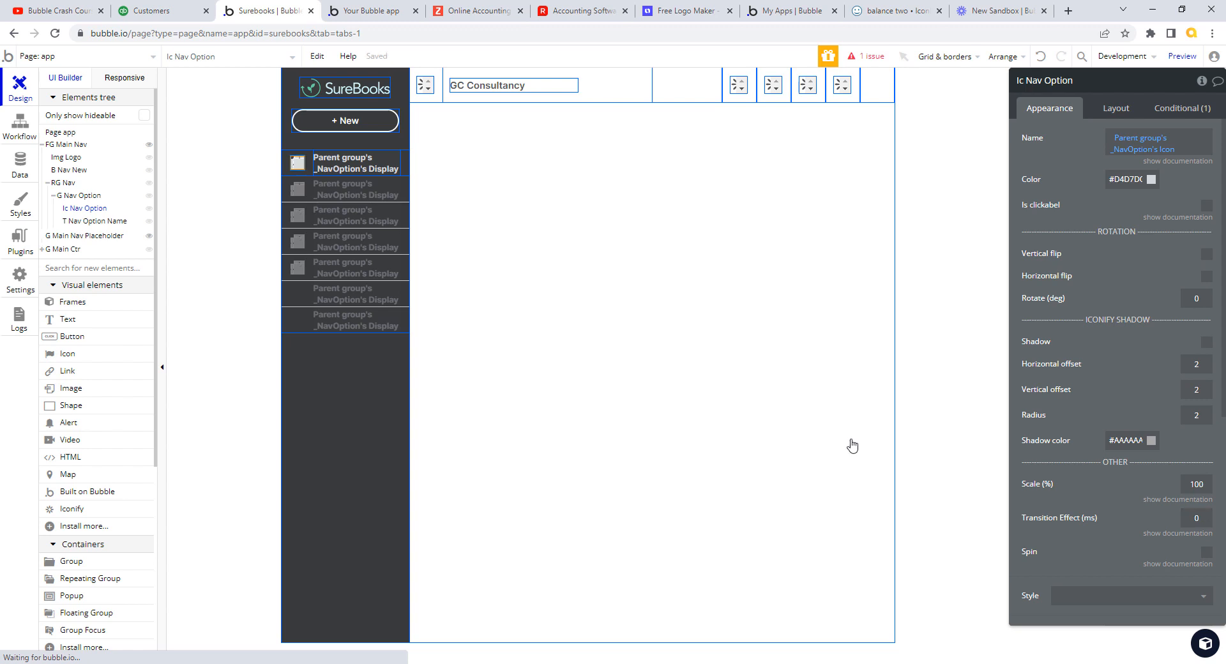
Switch to the SureBooks preview, refresh it to the latest version and retest collapsing and expanding the side navigation
left_click(368, 12)
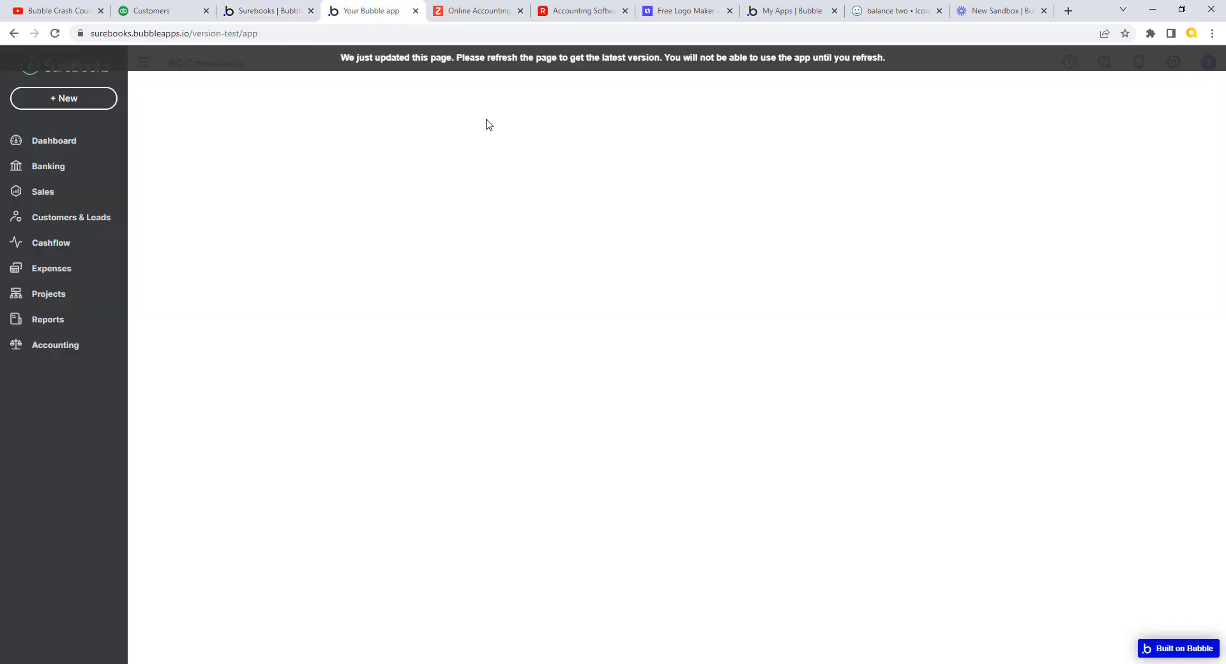
left_click(465, 61)
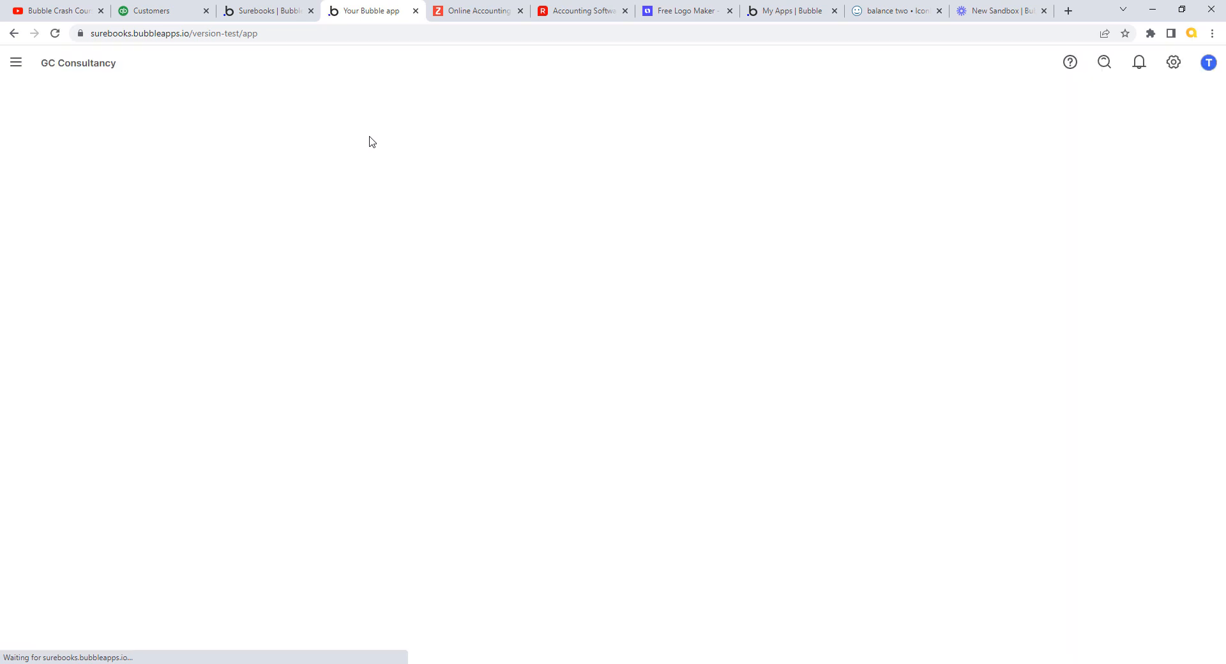
left_click(148, 70)
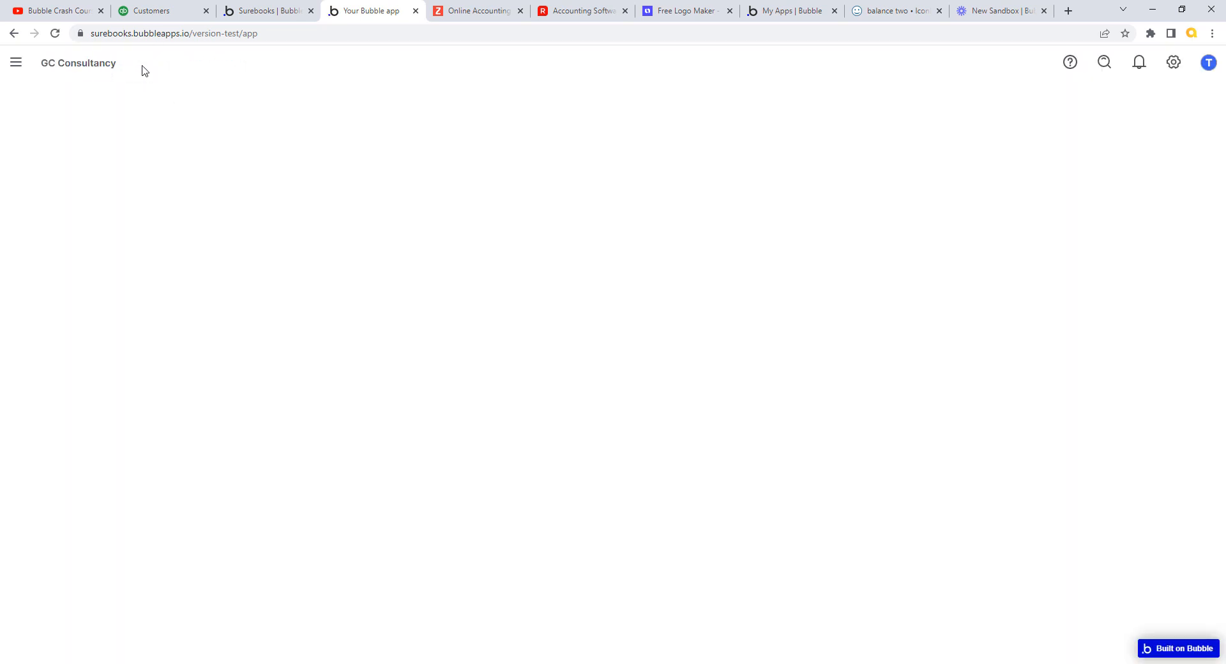
left_click(17, 69)
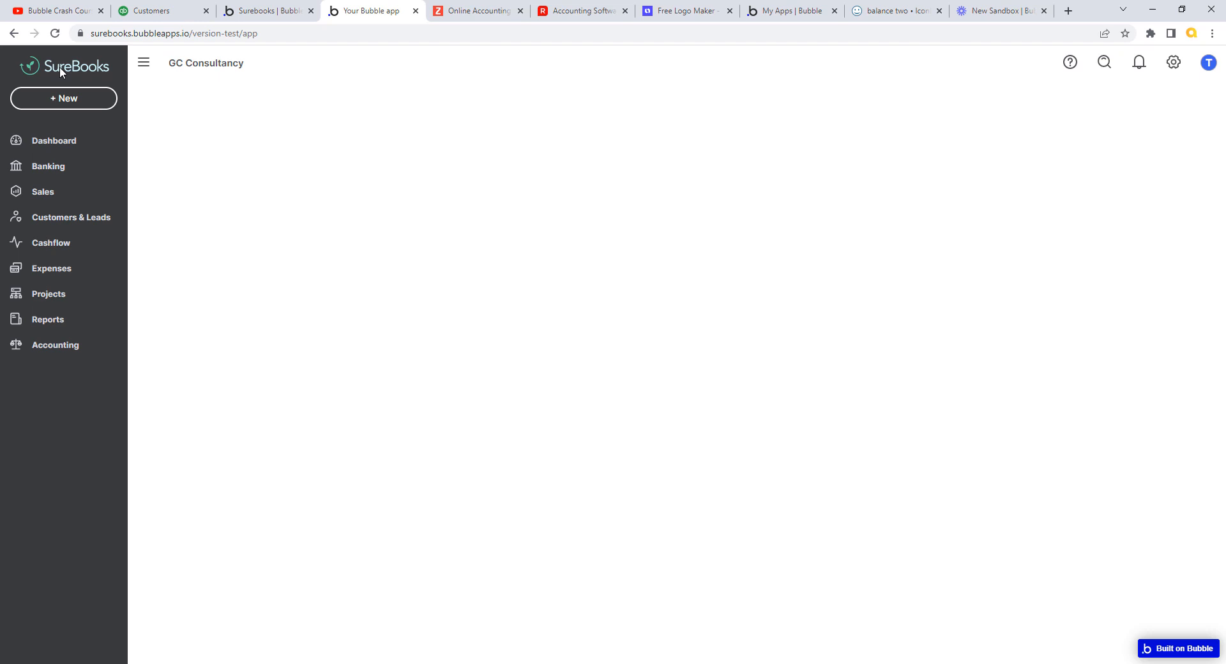
left_click(143, 72)
left_click(14, 67)
Compare the SureBooks preview with QuickBooks and view the Banking and Sales pages in QuickBooks
left_click(149, 11)
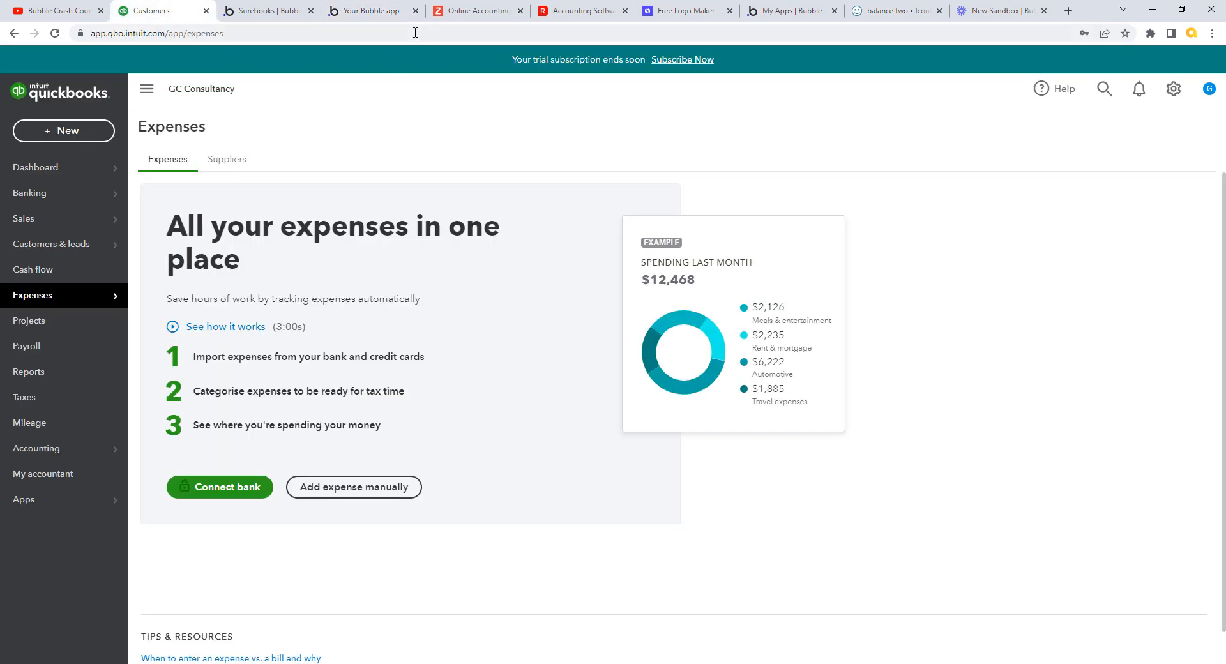
left_click(377, 12)
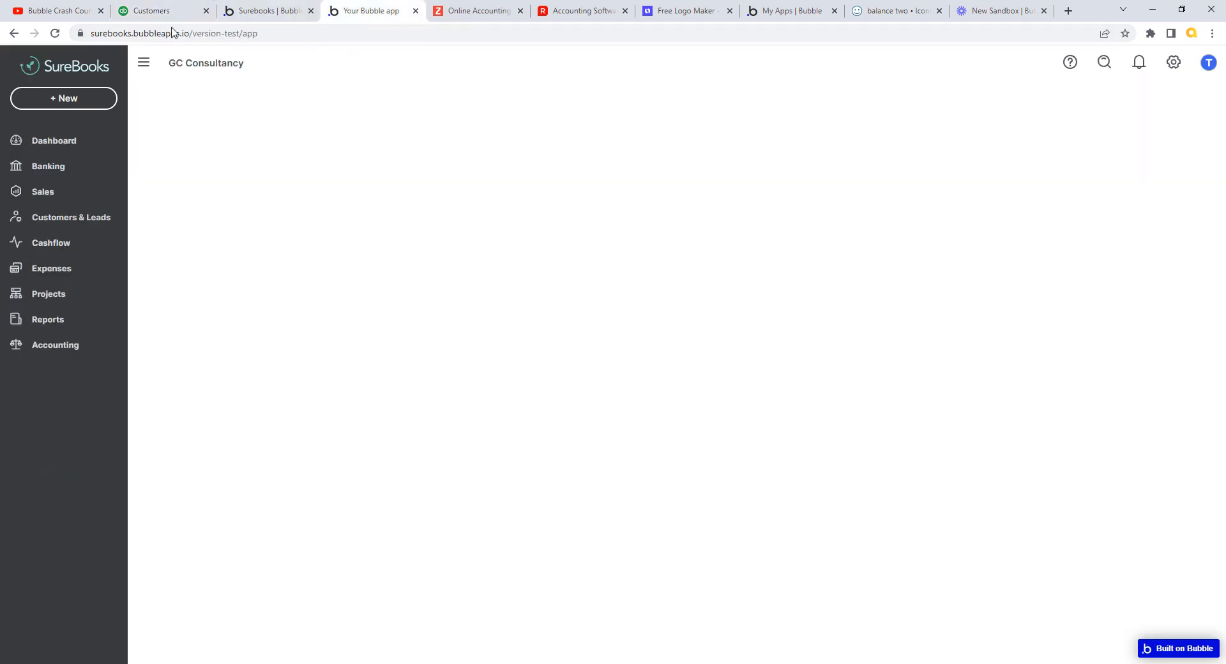
left_click(180, 15)
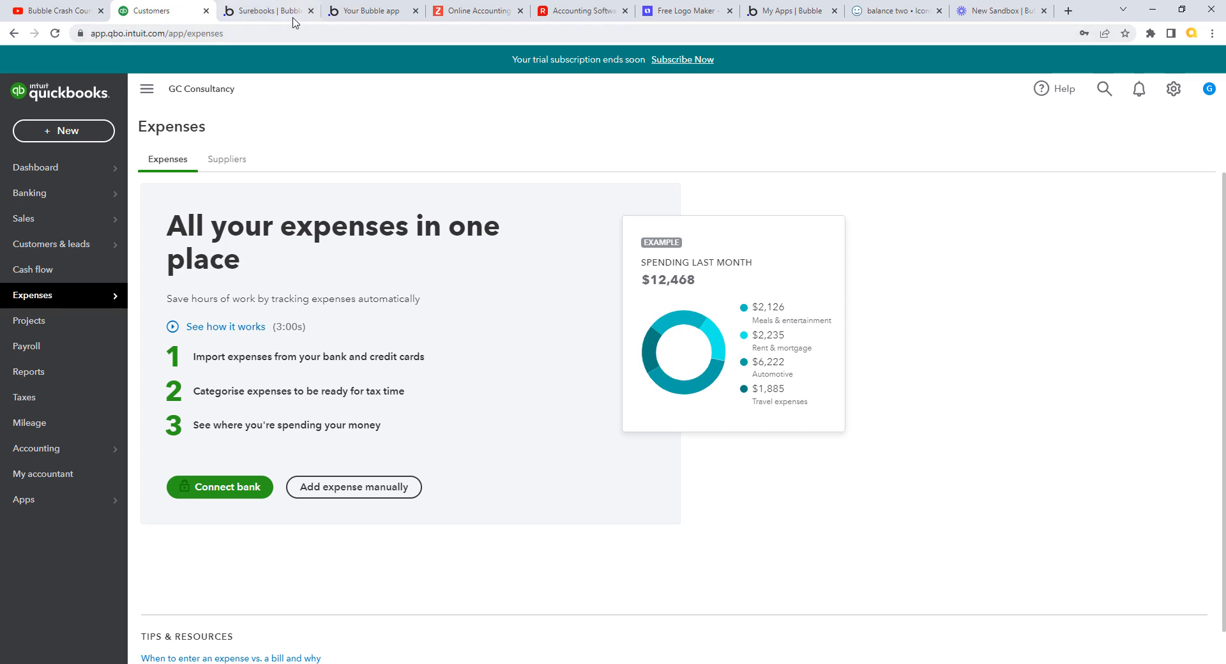
left_click(358, 12)
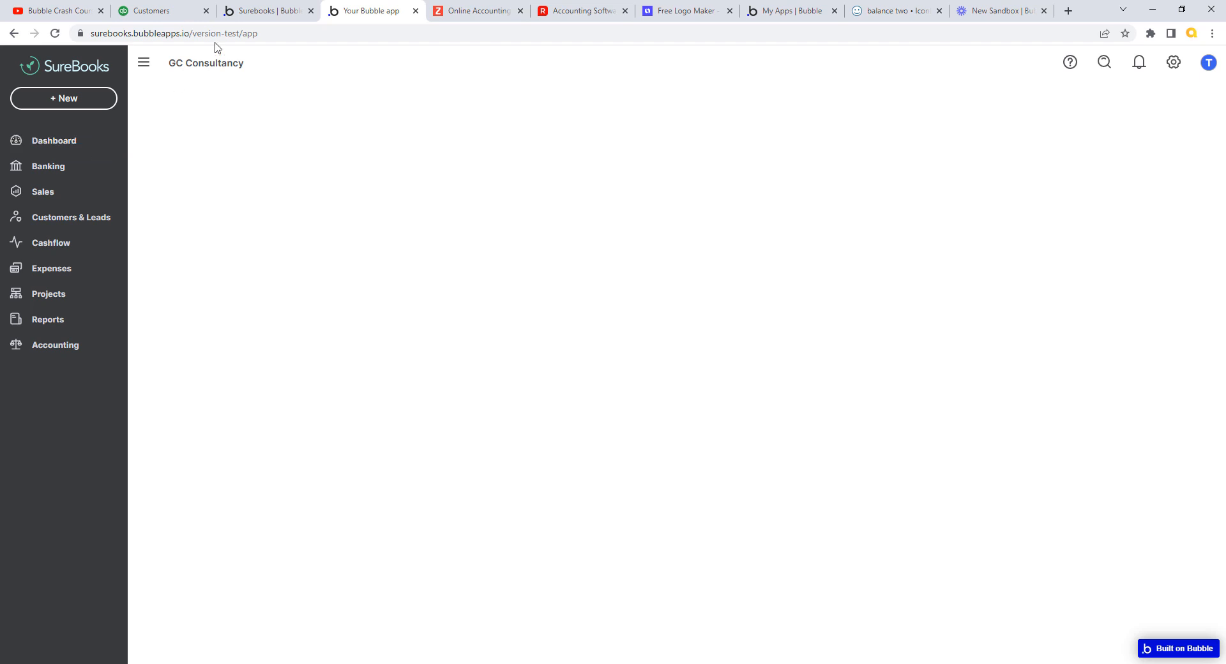
left_click(180, 15)
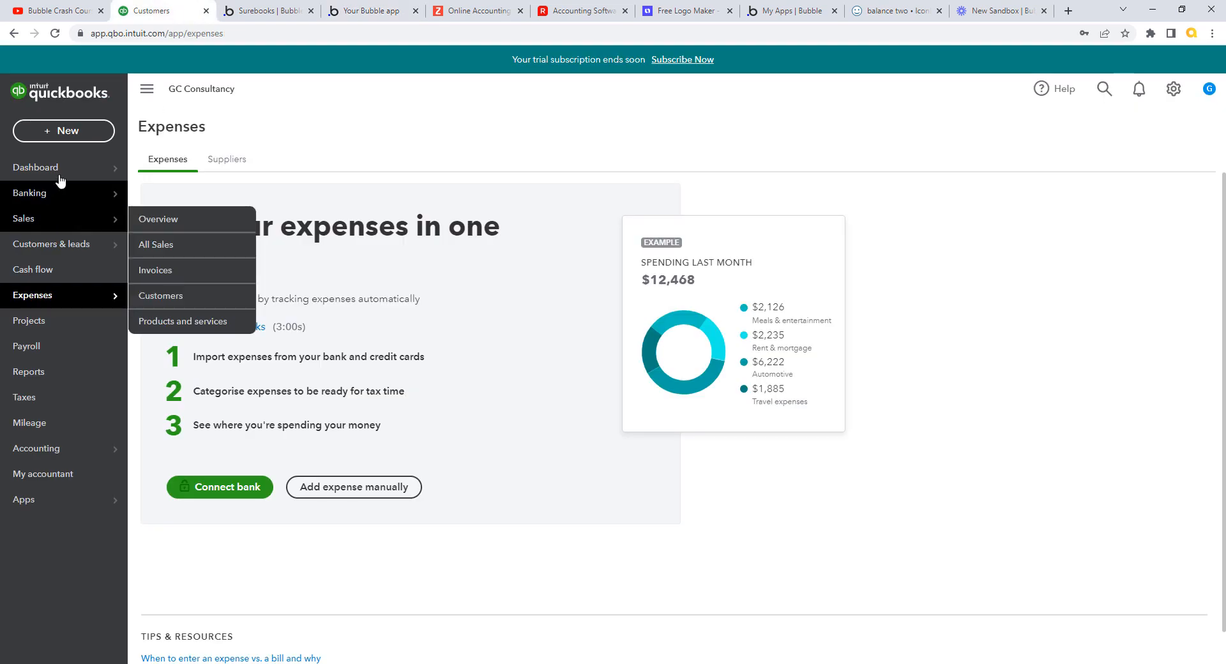
left_click(46, 199)
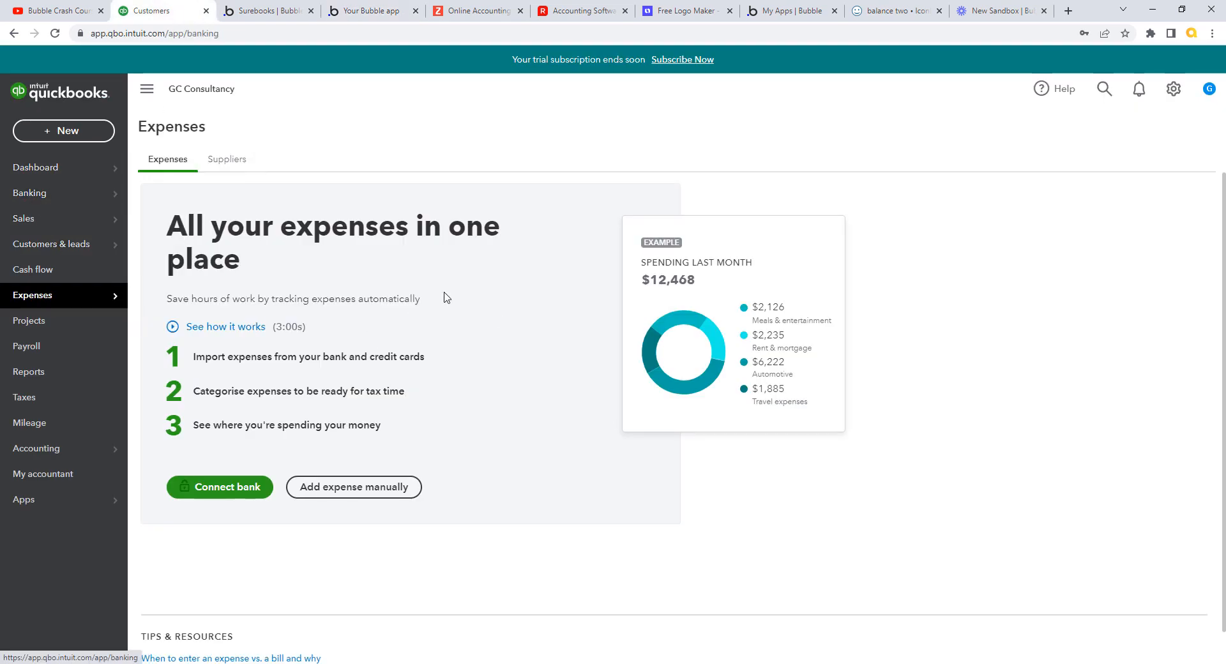
mouse_move(33, 224)
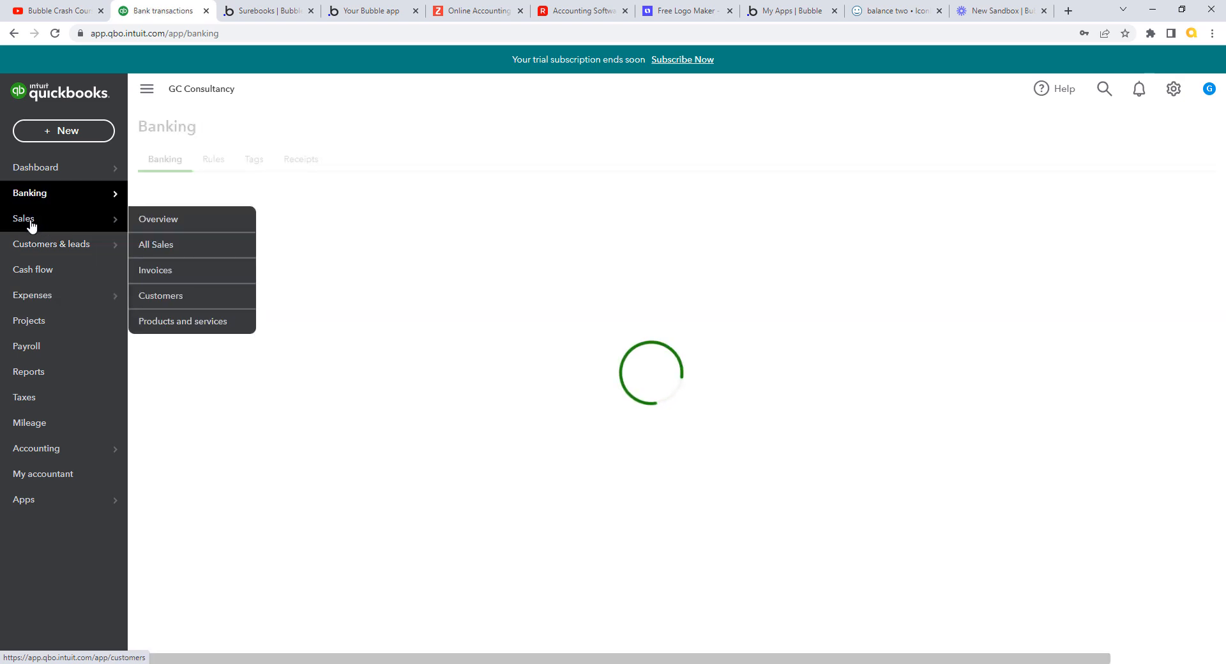
left_click(34, 225)
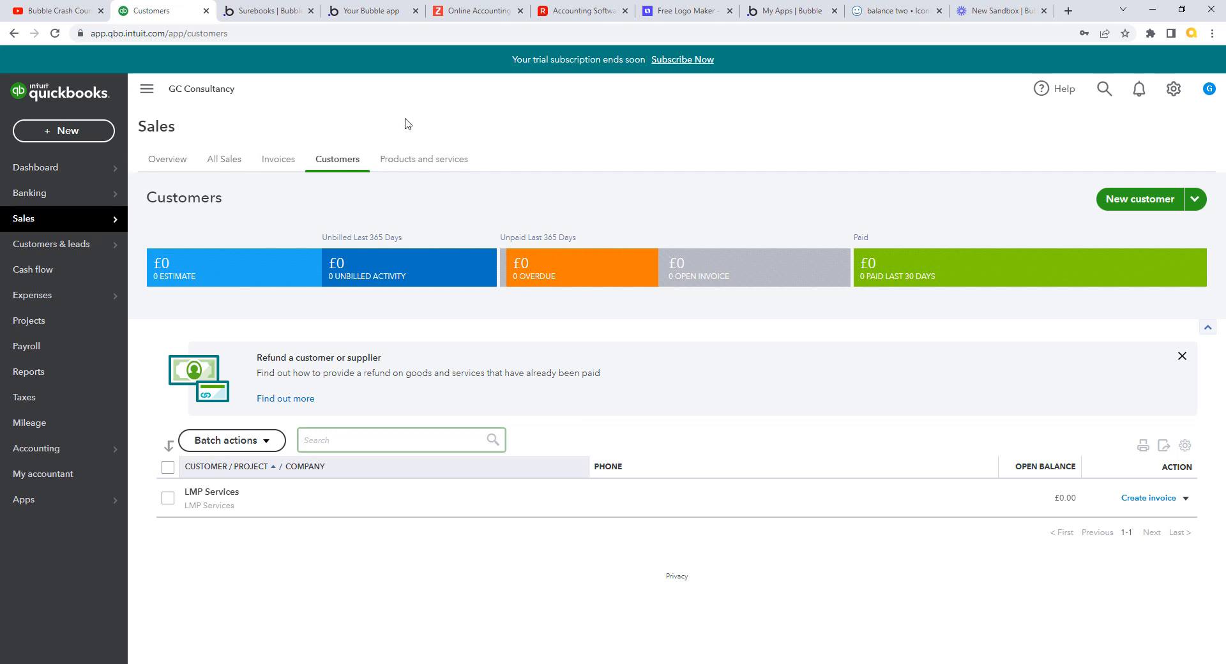
Expand G Main Ctr in the Bubble elements tree and view the Customers & leads and Expenses pages in QuickBooks
left_click(268, 10)
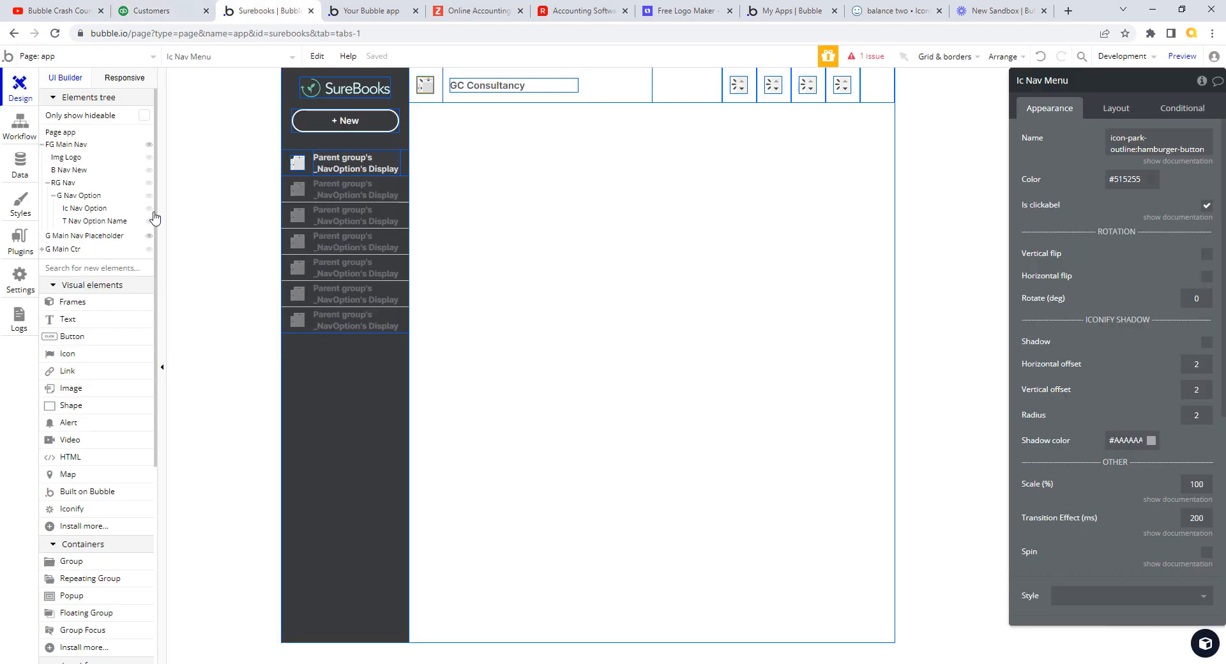
left_click(43, 250)
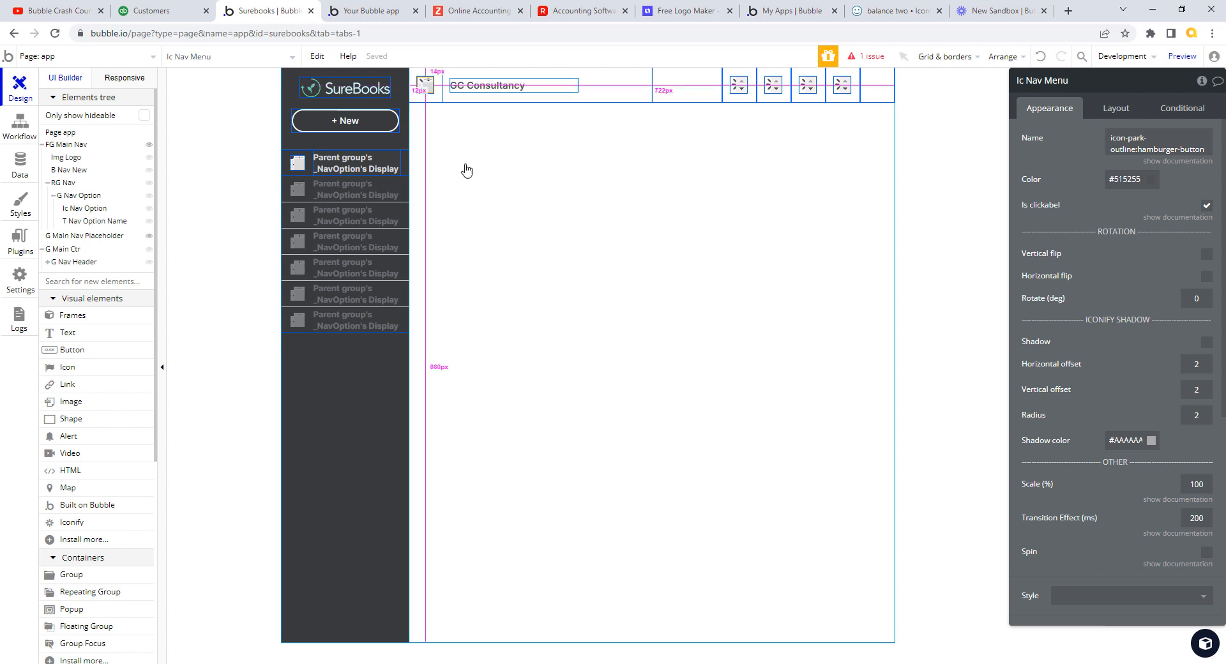
left_click(164, 13)
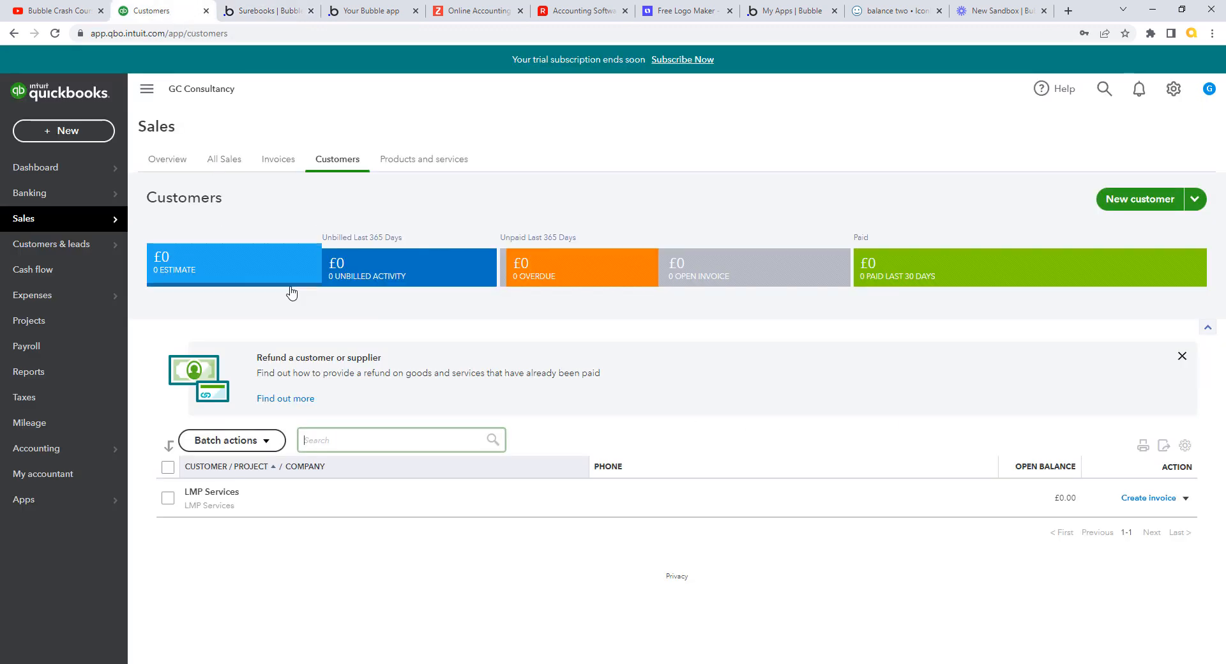
left_click(54, 249)
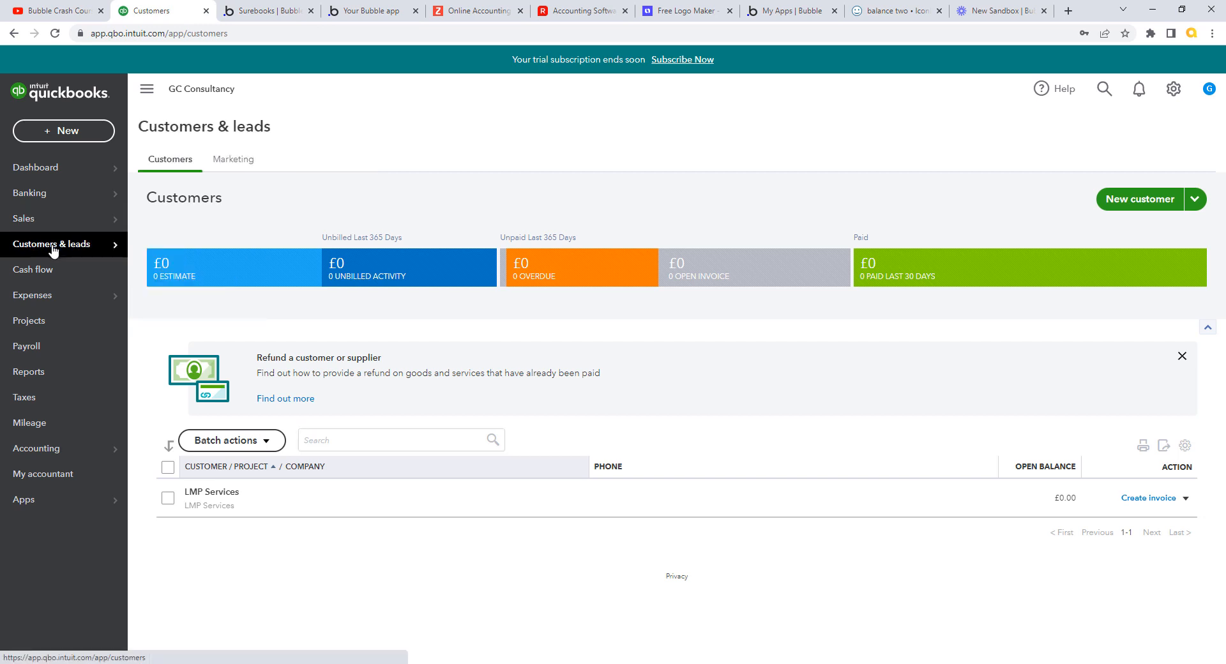
left_click(46, 298)
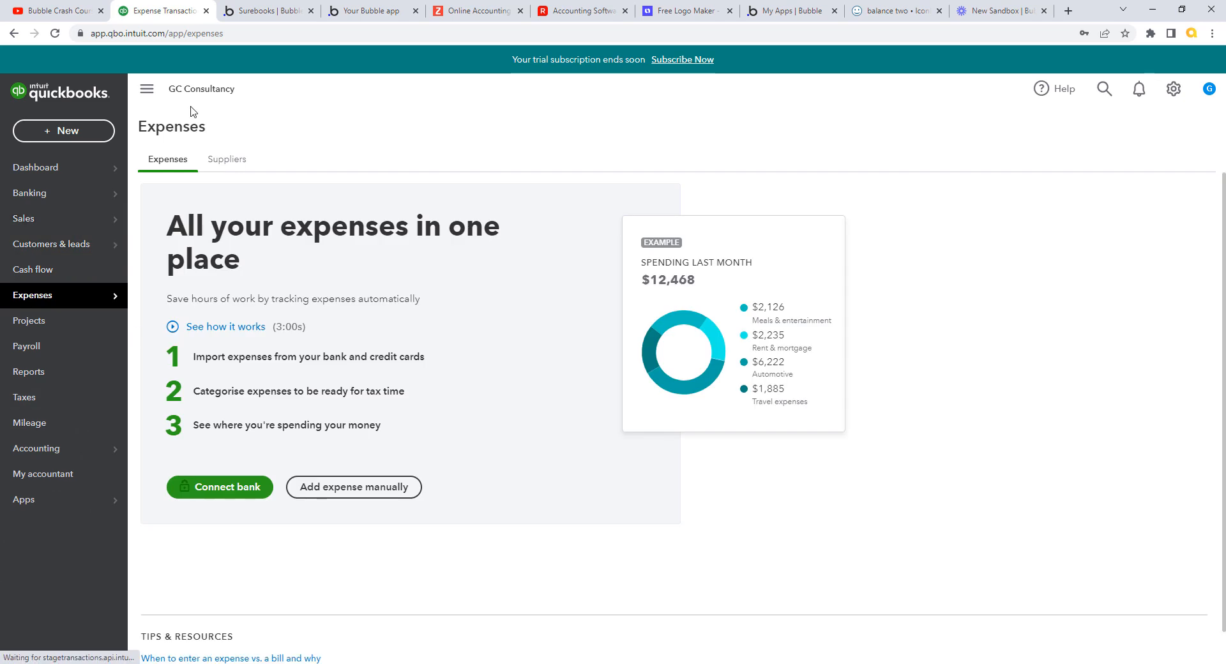
In the Bubble editor, add a 400 by 250 px group inside G Main Ctr, directly below the navigation header
left_click(257, 10)
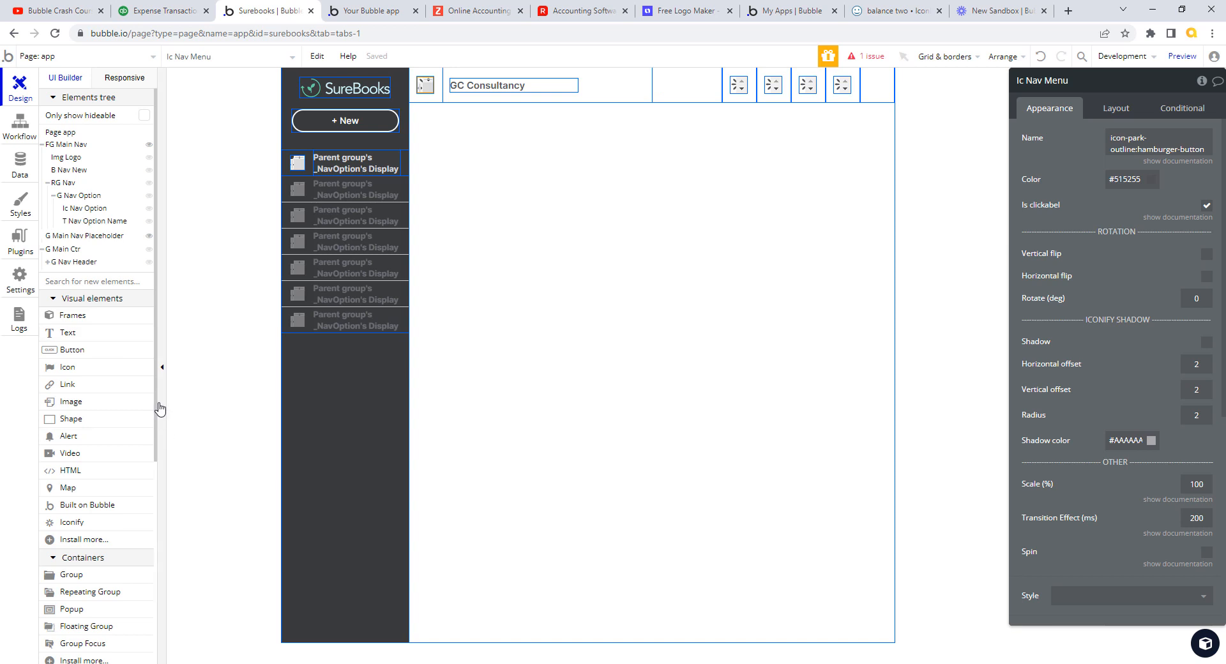
left_click(110, 576)
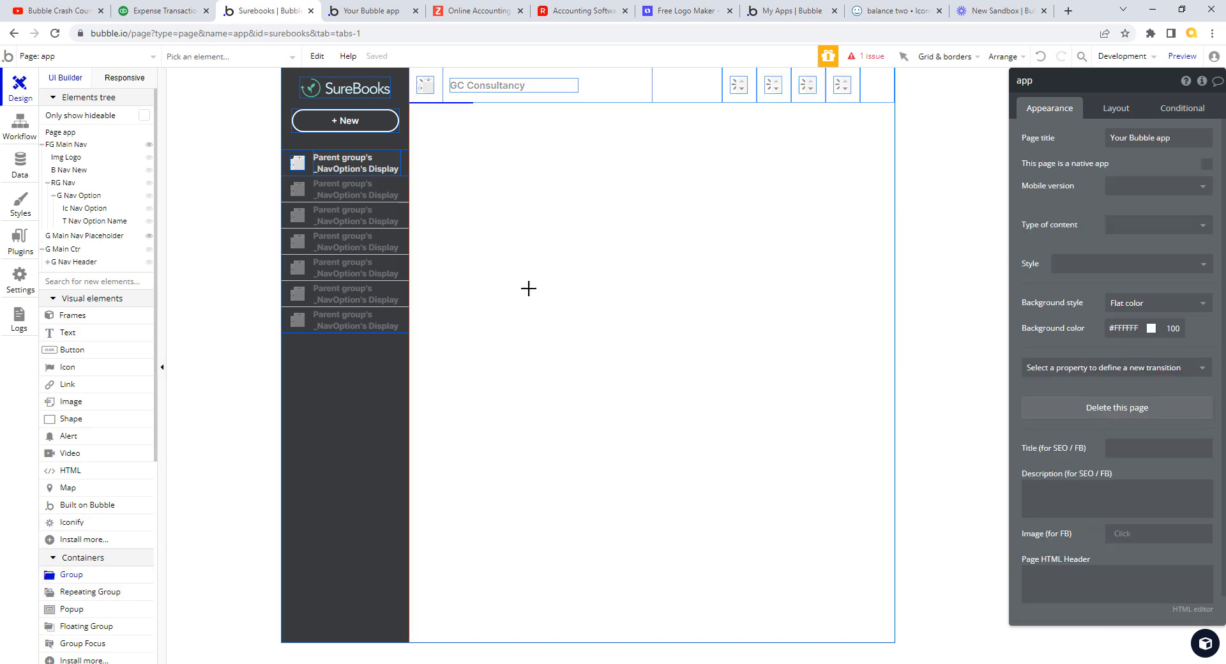
left_click(596, 262)
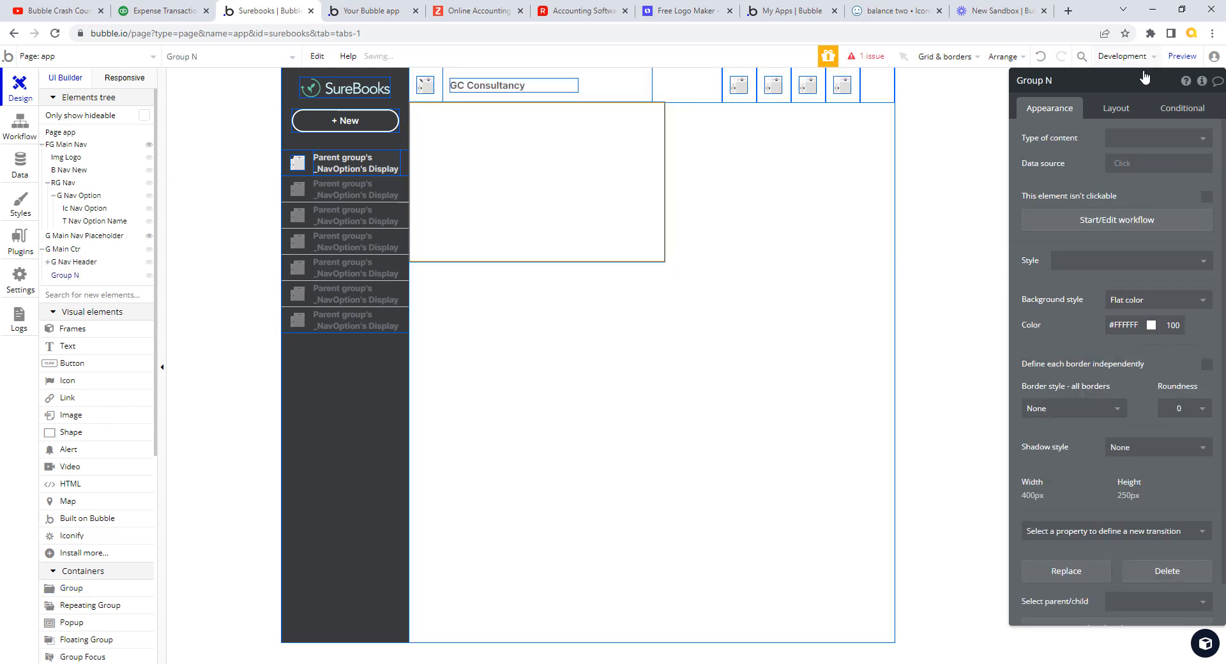
Open the new group's layout settings, and switch to QuickBooks to view the Sales page
left_click(1124, 112)
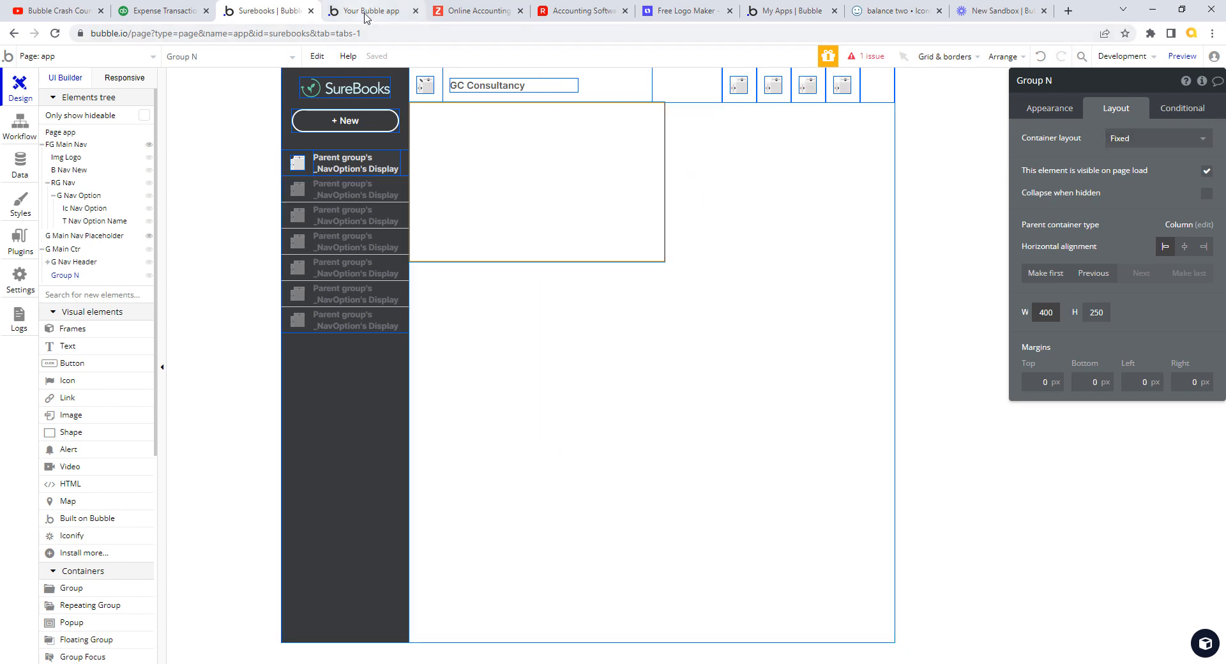
left_click(167, 11)
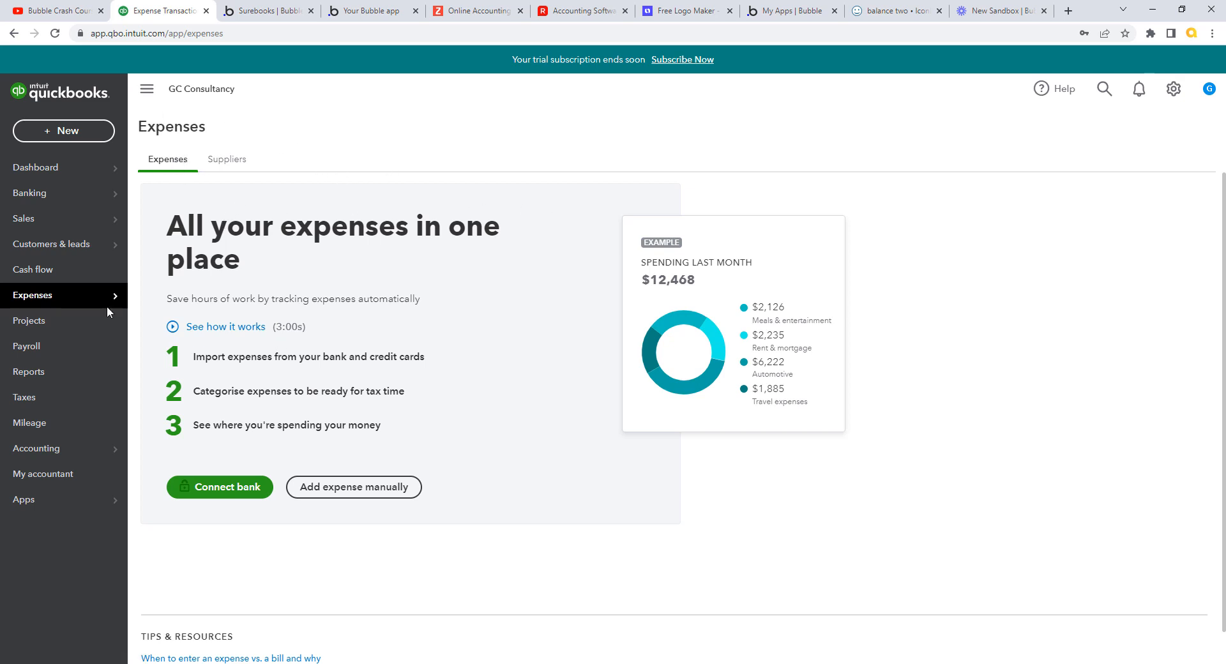
left_click(46, 220)
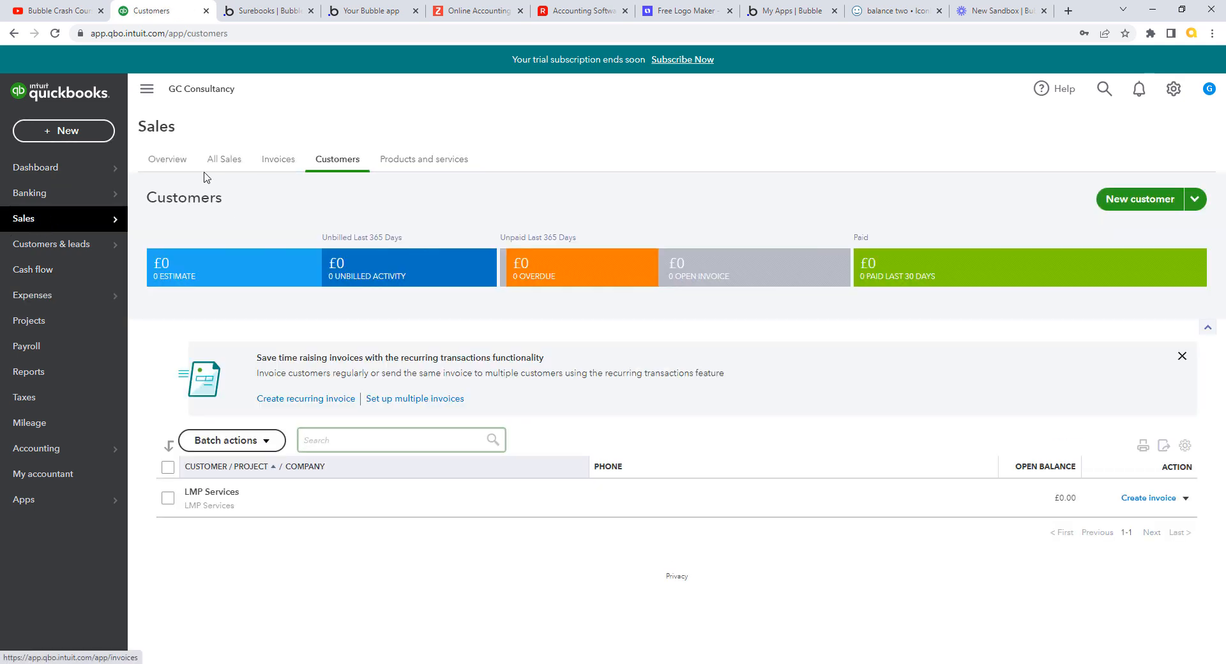
Switch back to the Bubble editor and set the new group's container layout to Column
left_click(292, 14)
left_click(1166, 138)
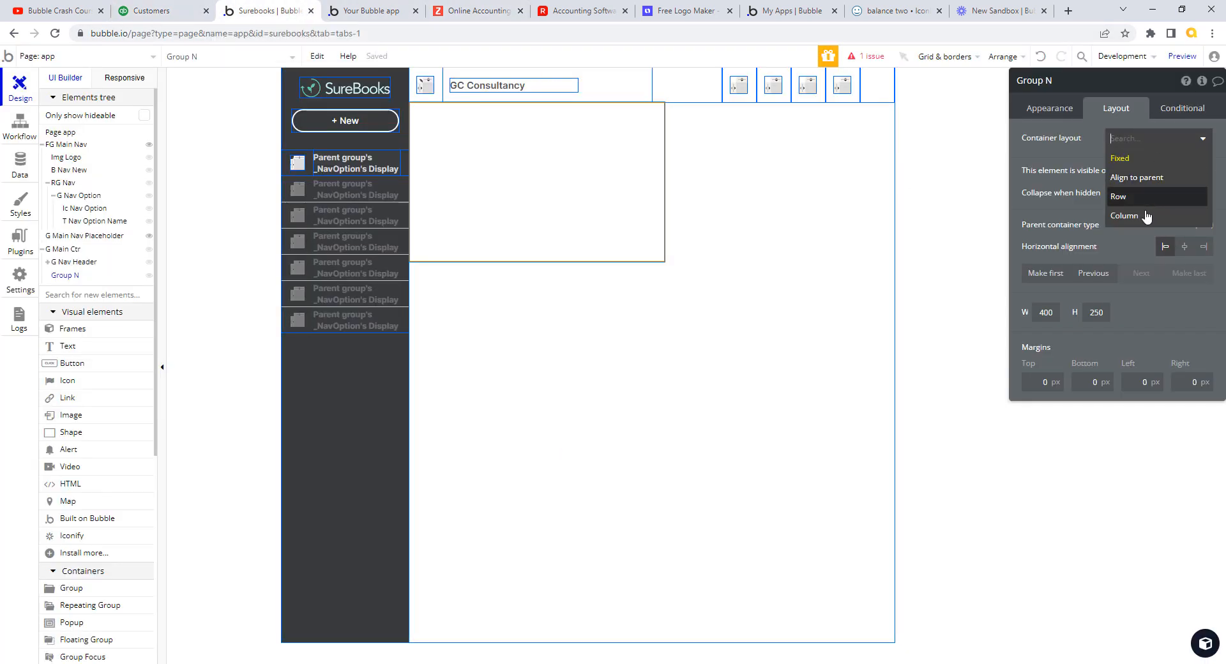
left_click(1197, 215)
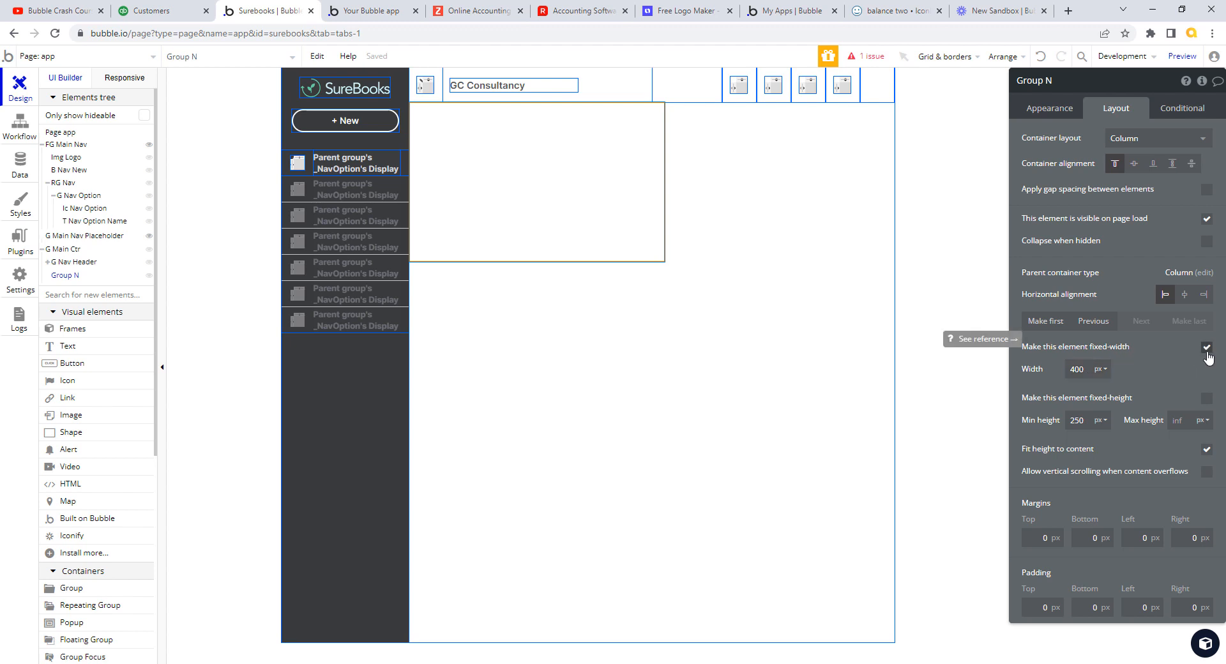
Remove the group's fixed width and set its minimum width to 240 px
left_click(1101, 369)
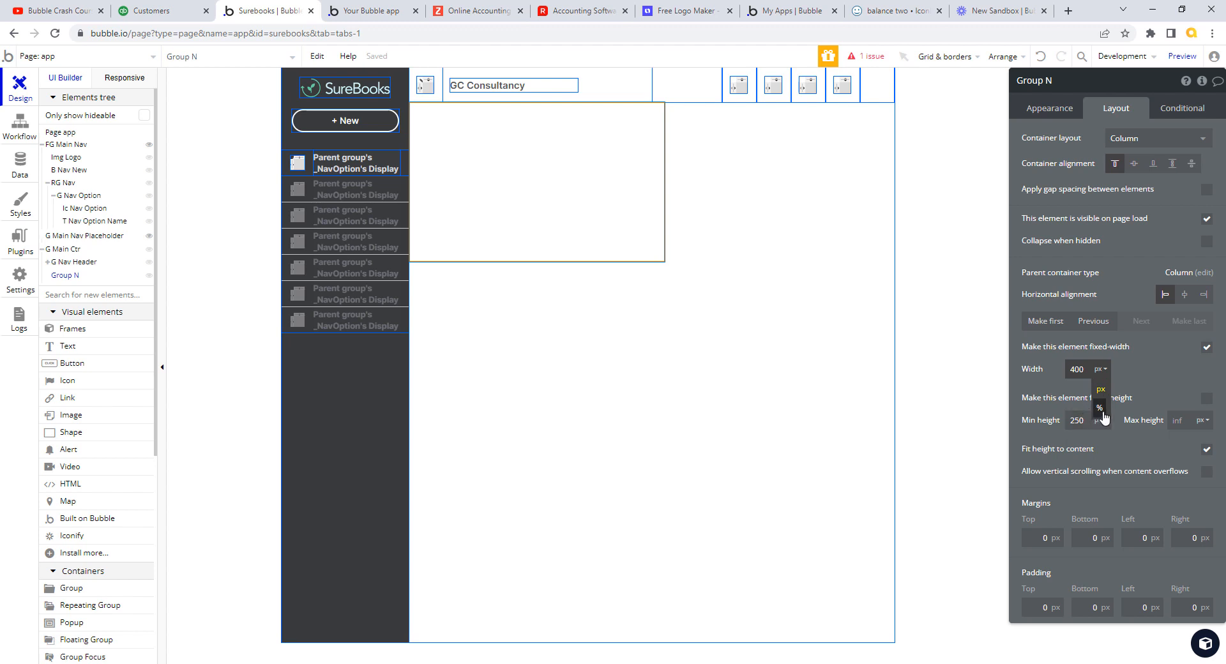
left_click(1051, 370)
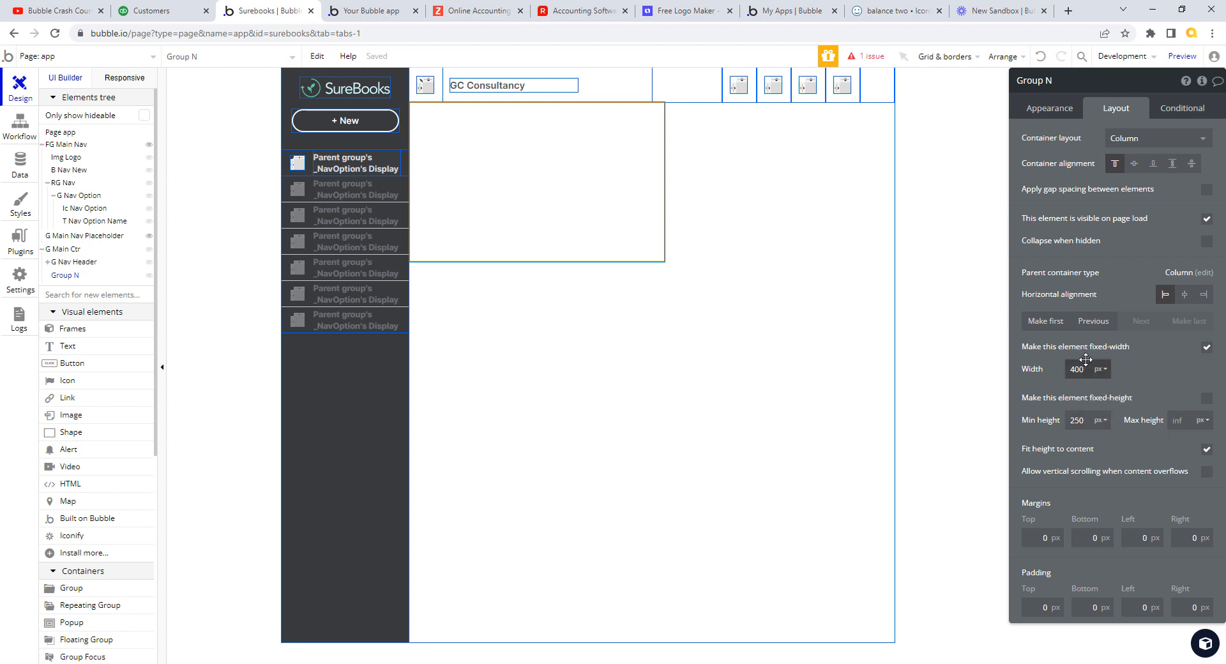
left_click(1207, 346)
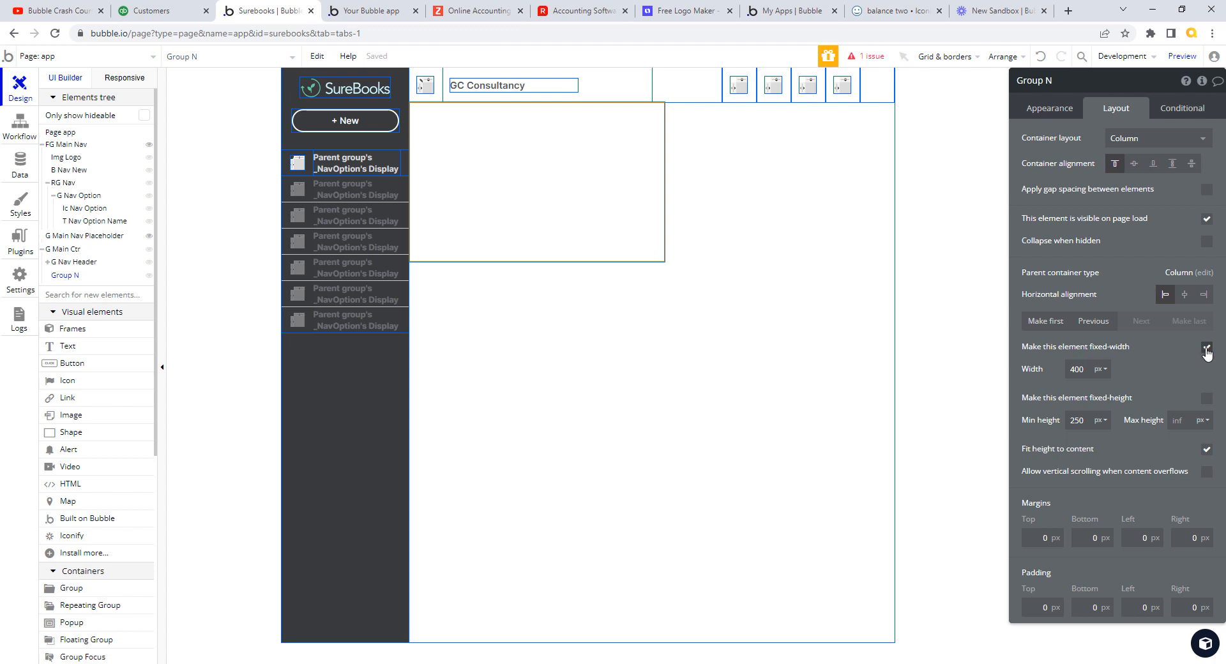
double_click(1088, 368)
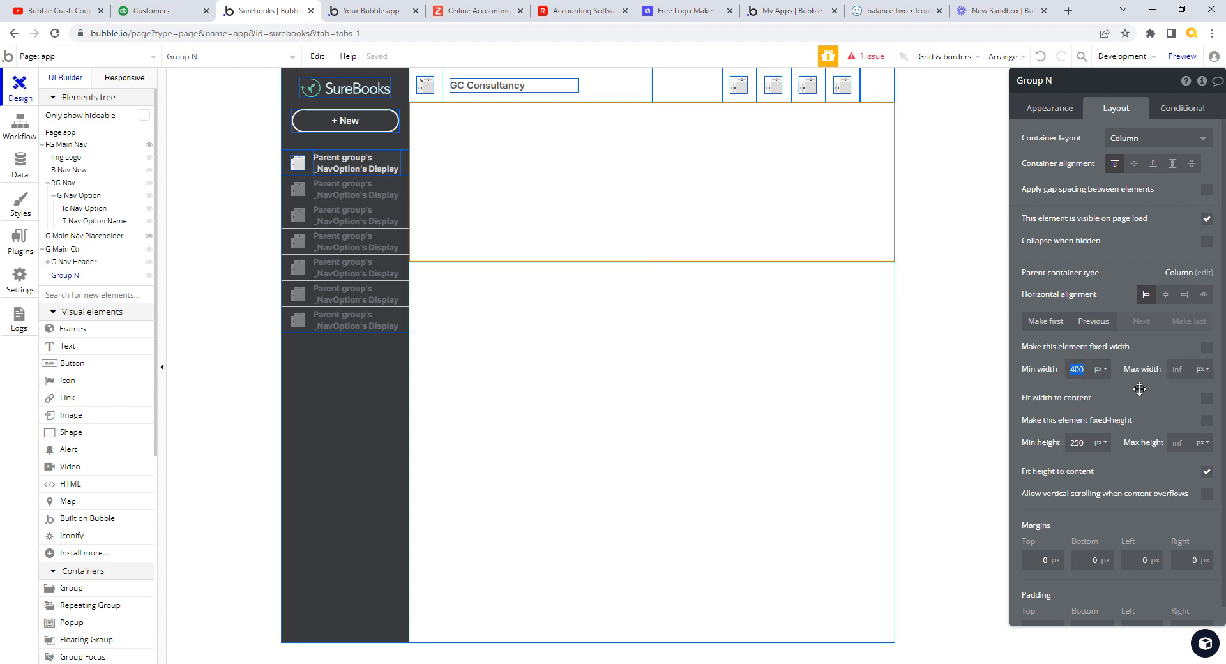
type("24")
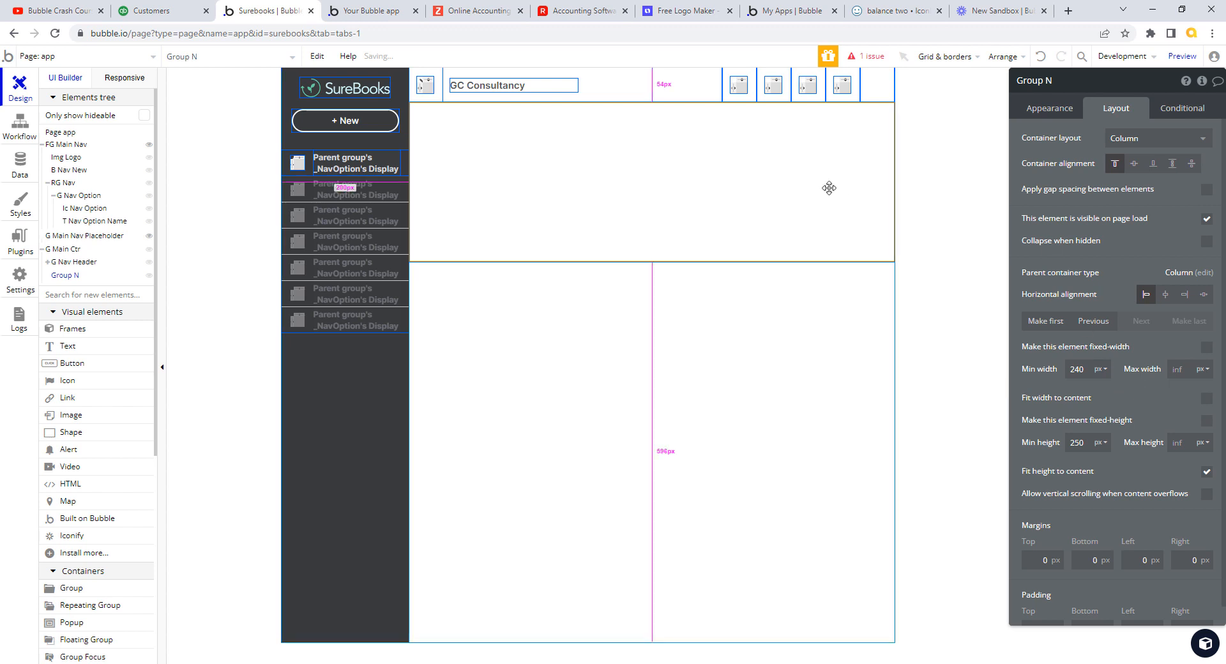
Check G Nav Header's layout settings, and give the group below it a fixed height of 100%
left_click(682, 84)
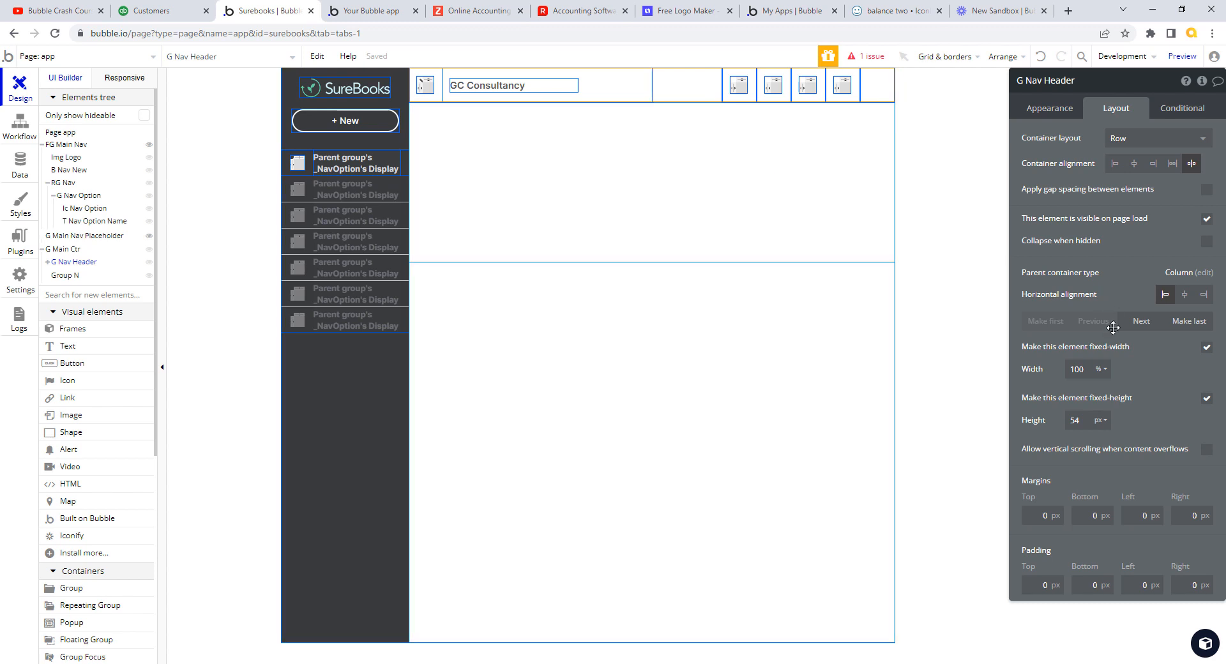
left_click(676, 184)
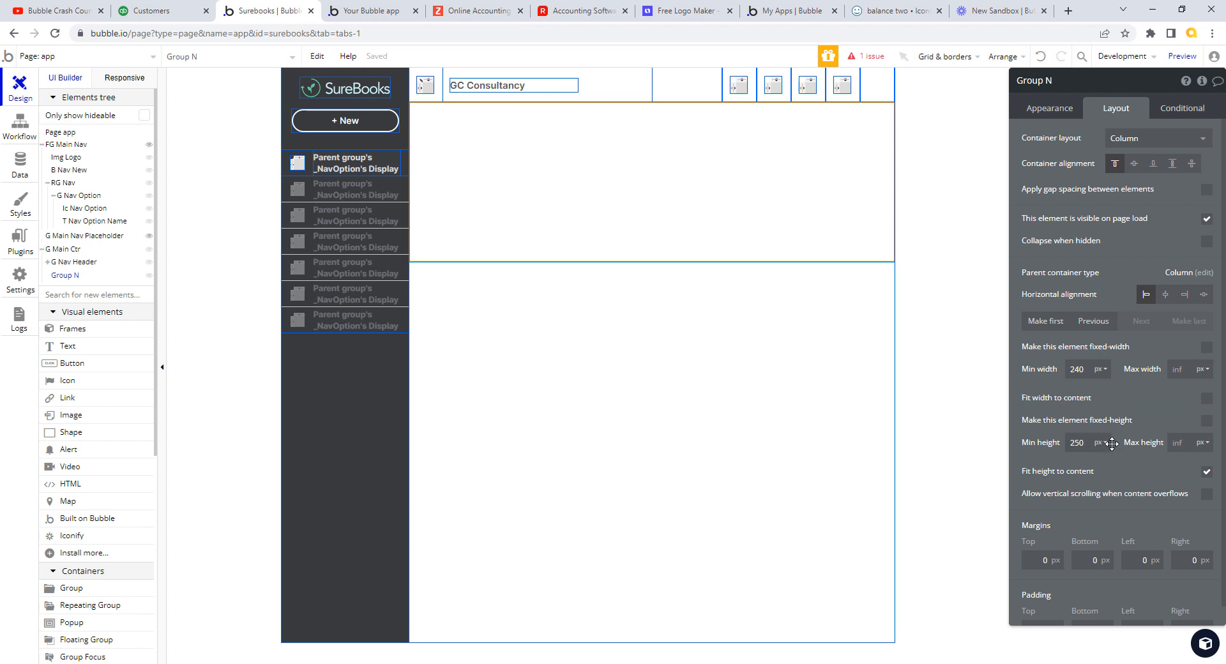
left_click(1207, 422)
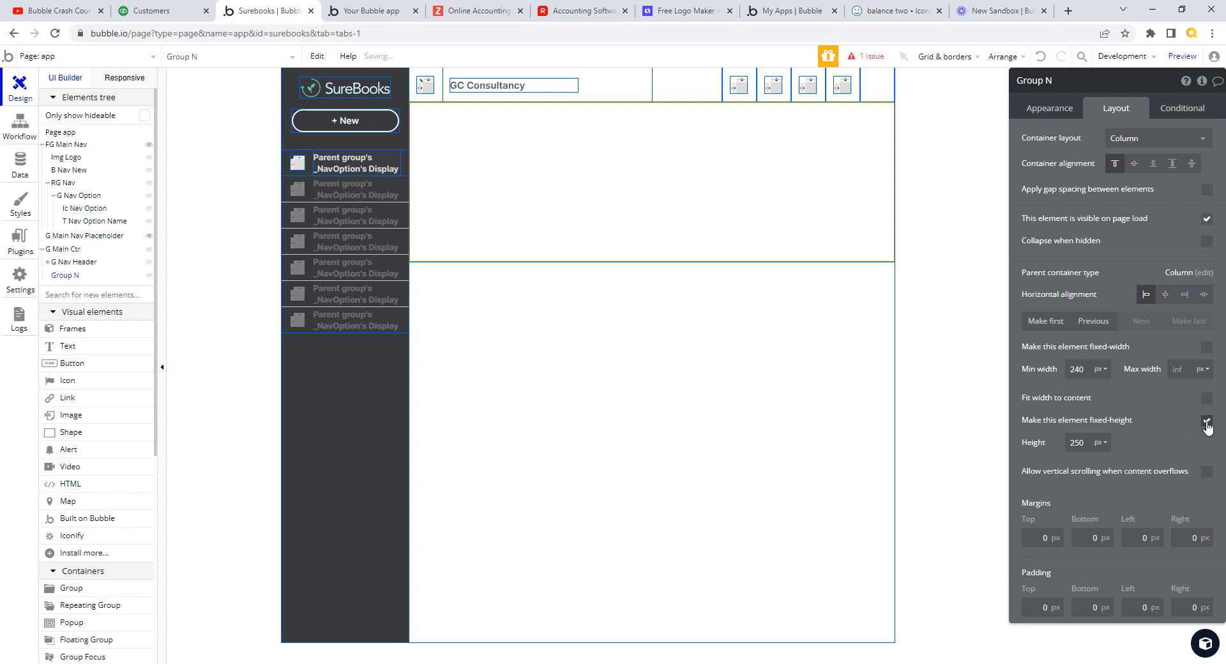
left_click(1103, 443)
left_click(1099, 480)
left_click_drag(1086, 449, 1039, 445)
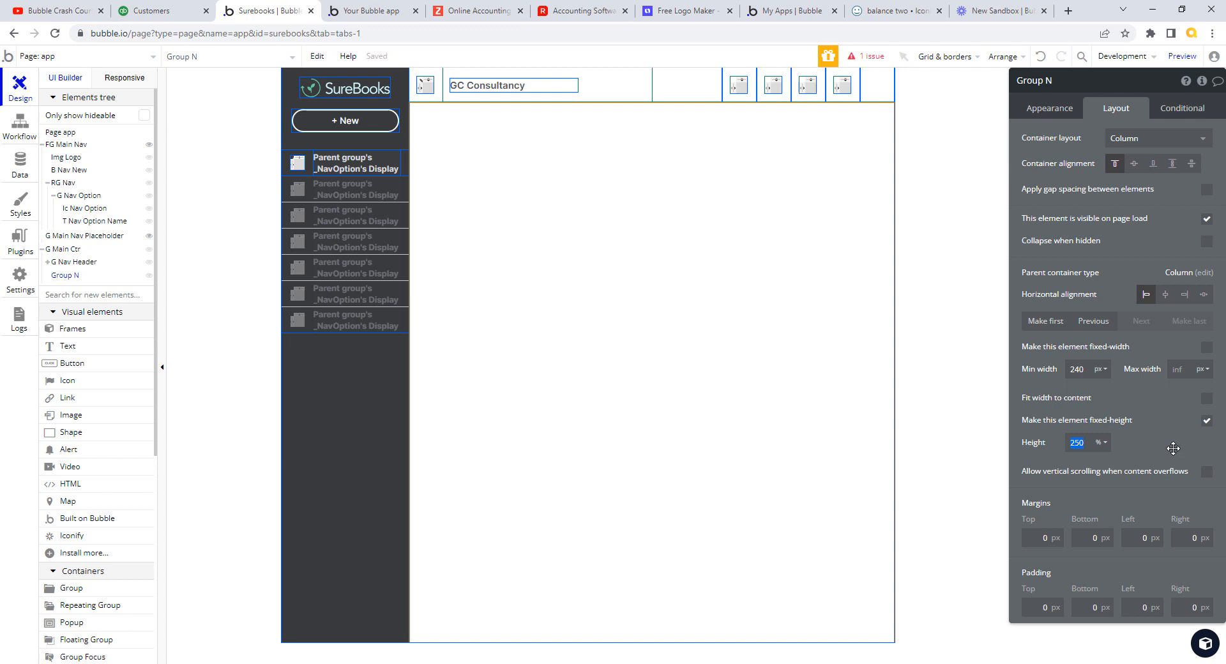
key("BackSpace")
key("Tab")
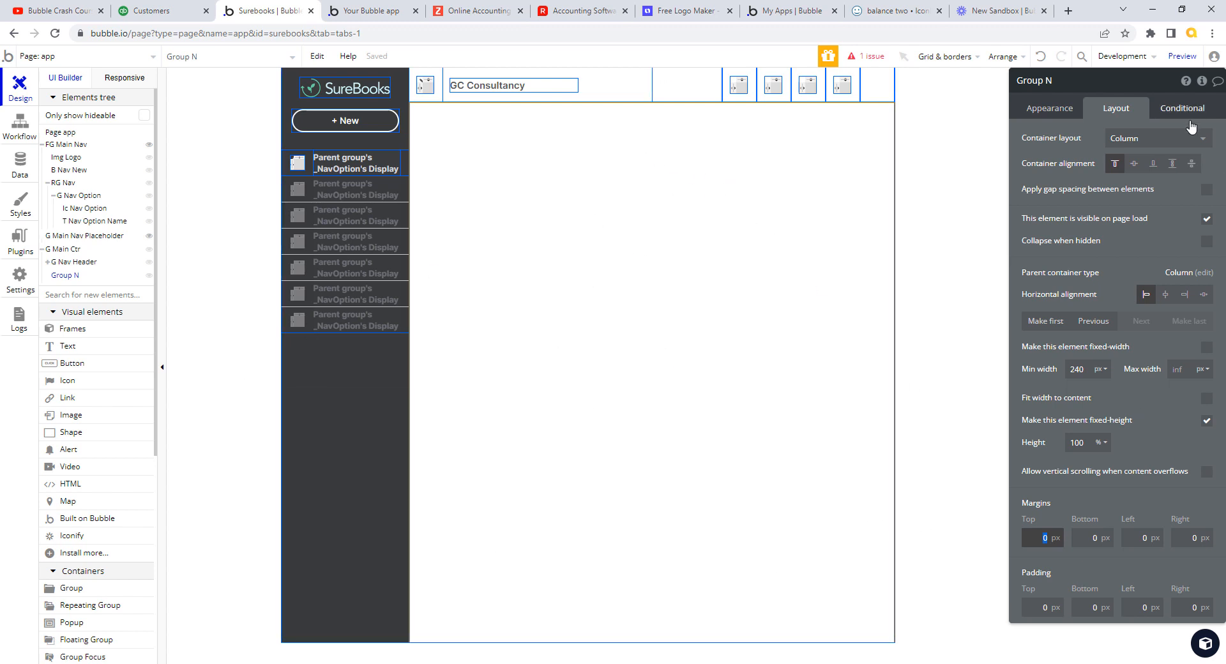
Rename the group below the navigation header as G Content Ctr
left_click(1040, 81)
left_click_drag(1020, 81, 1101, 81)
type("G Content Ctr")
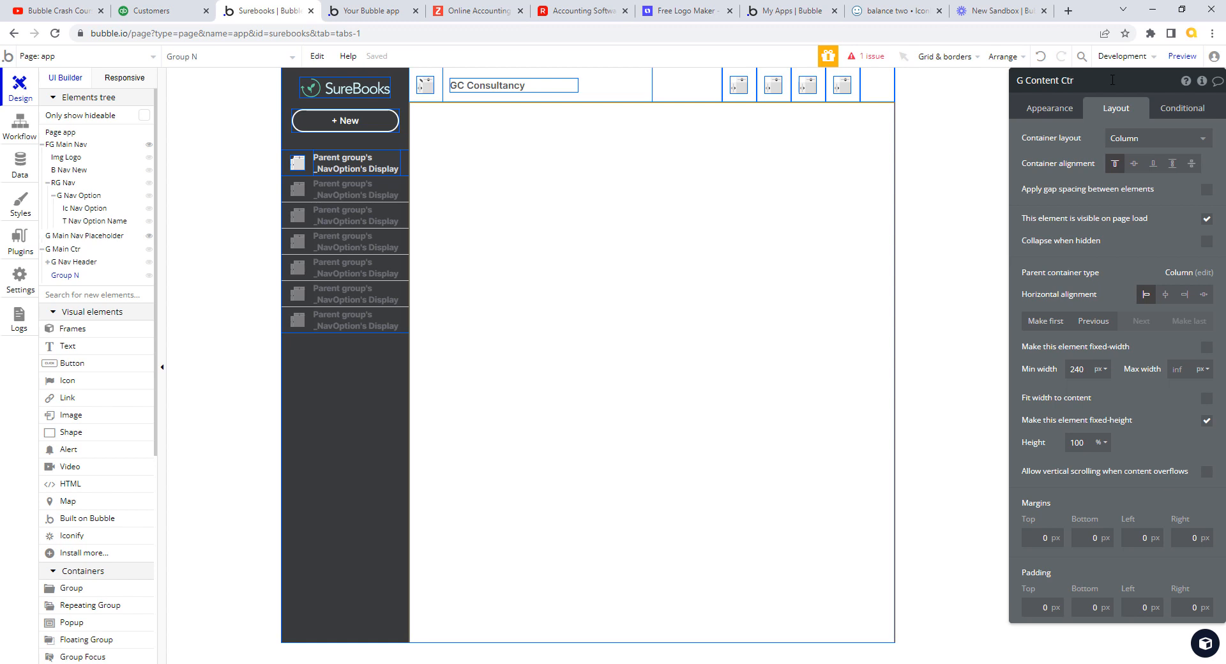
left_click(661, 346)
Switch to the SureBooks preview and refresh it to the latest version to check the page
mouse_move(51, 278)
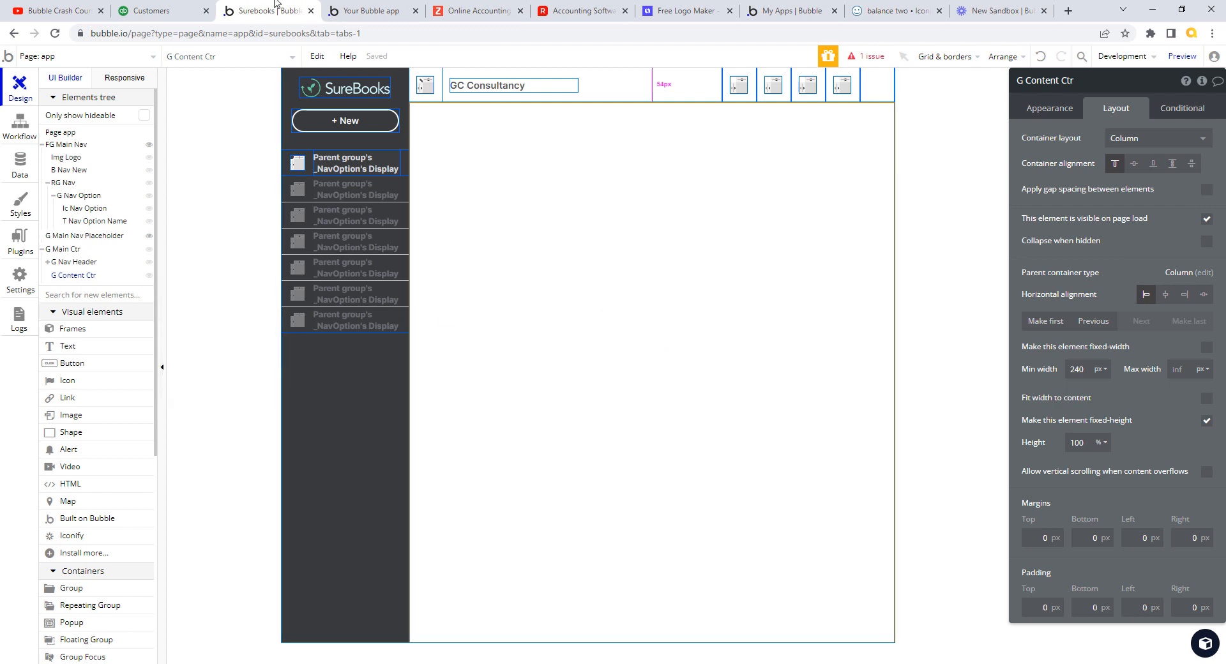
left_click(356, 10)
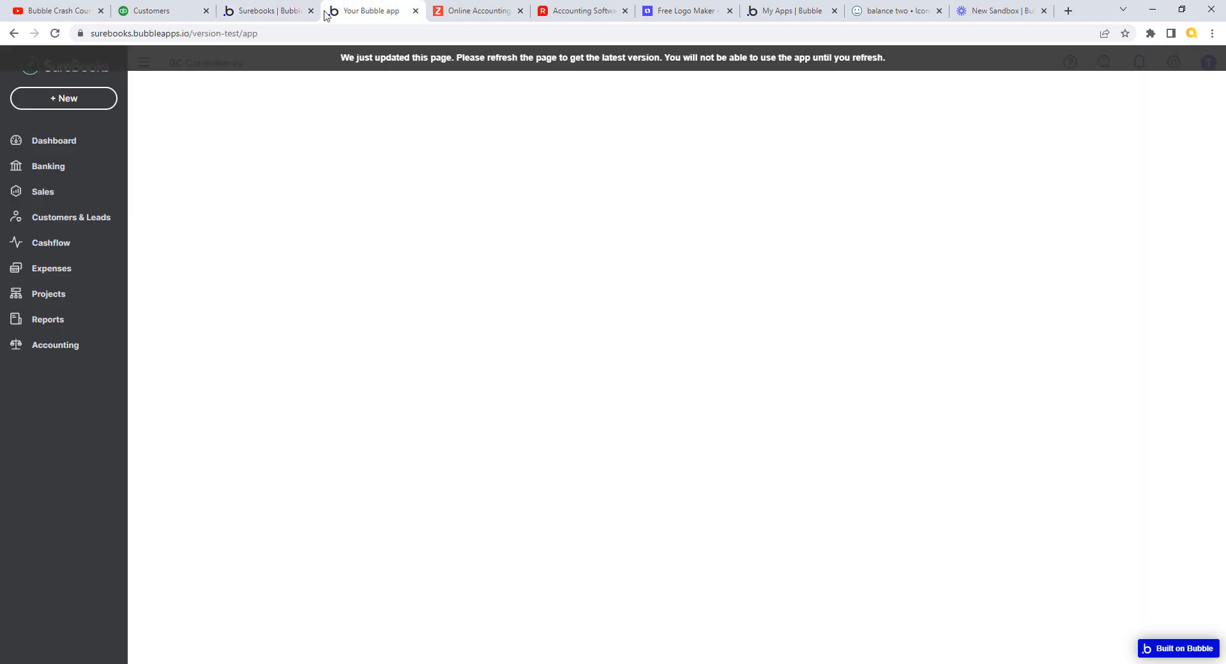
left_click(394, 59)
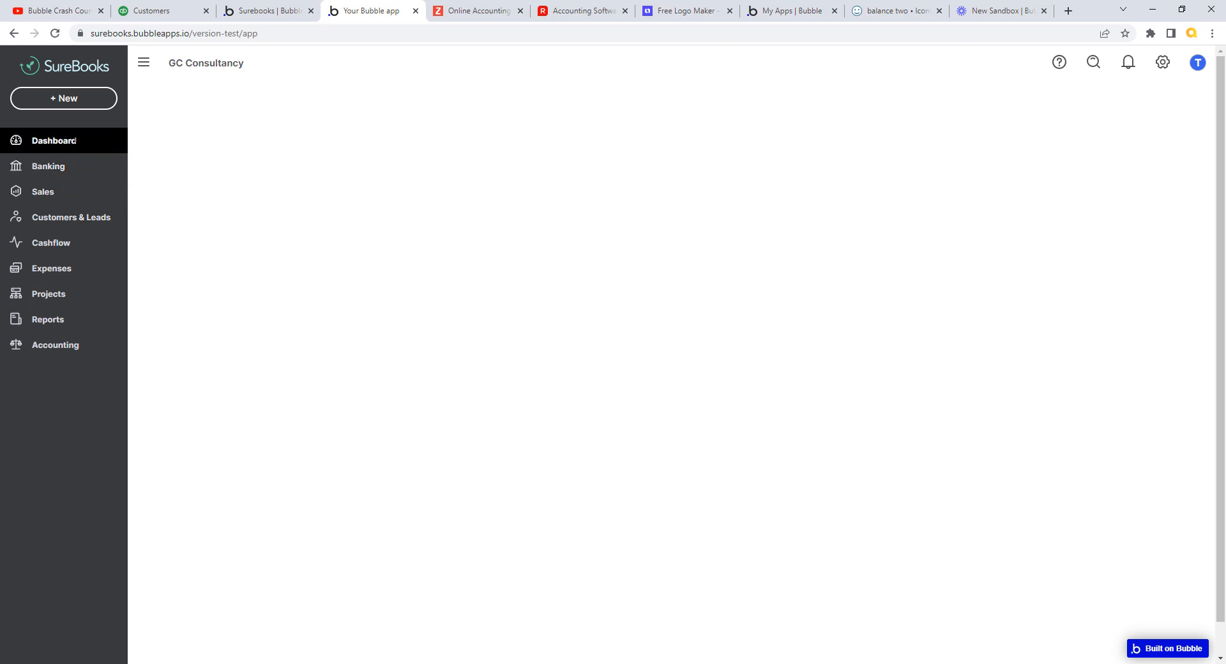
Back in the Bubble editor, add a group inside G Content Ctr and name it G Dashboard
left_click(275, 14)
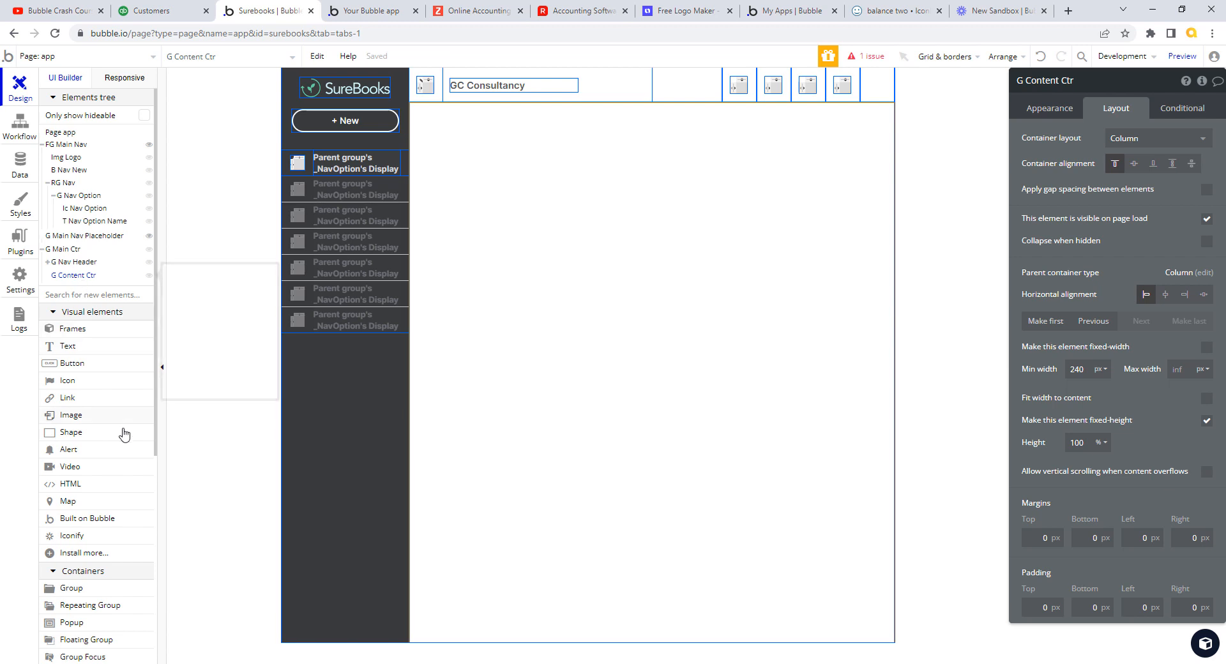
left_click(96, 588)
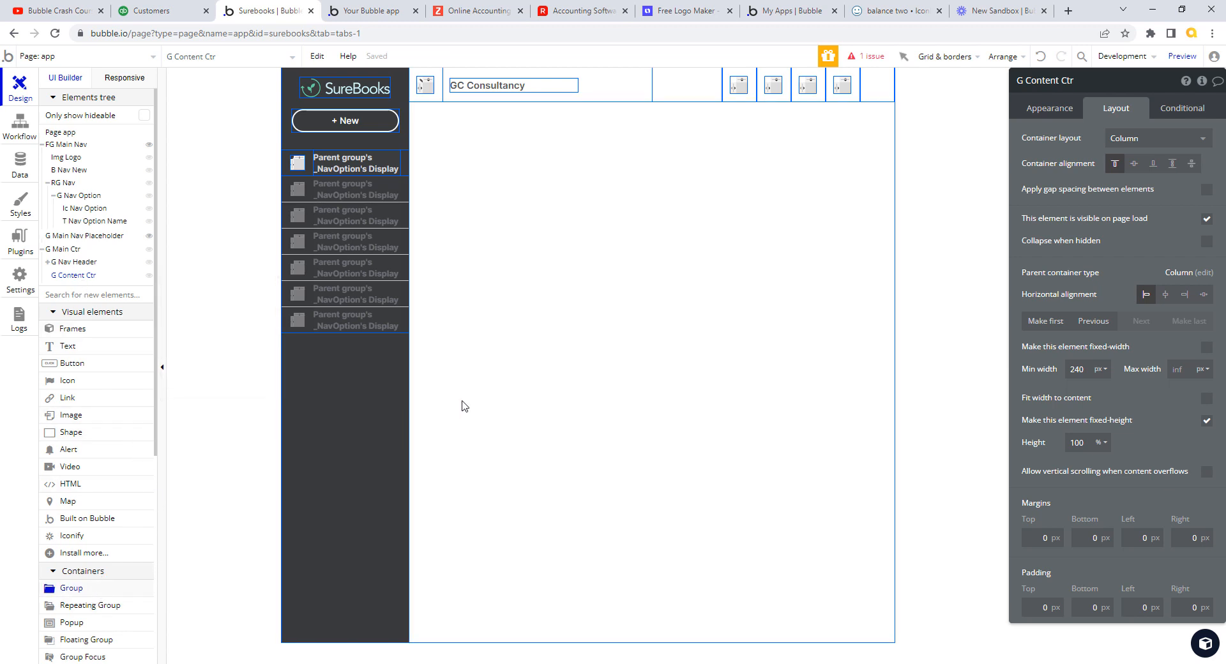
left_click(532, 316)
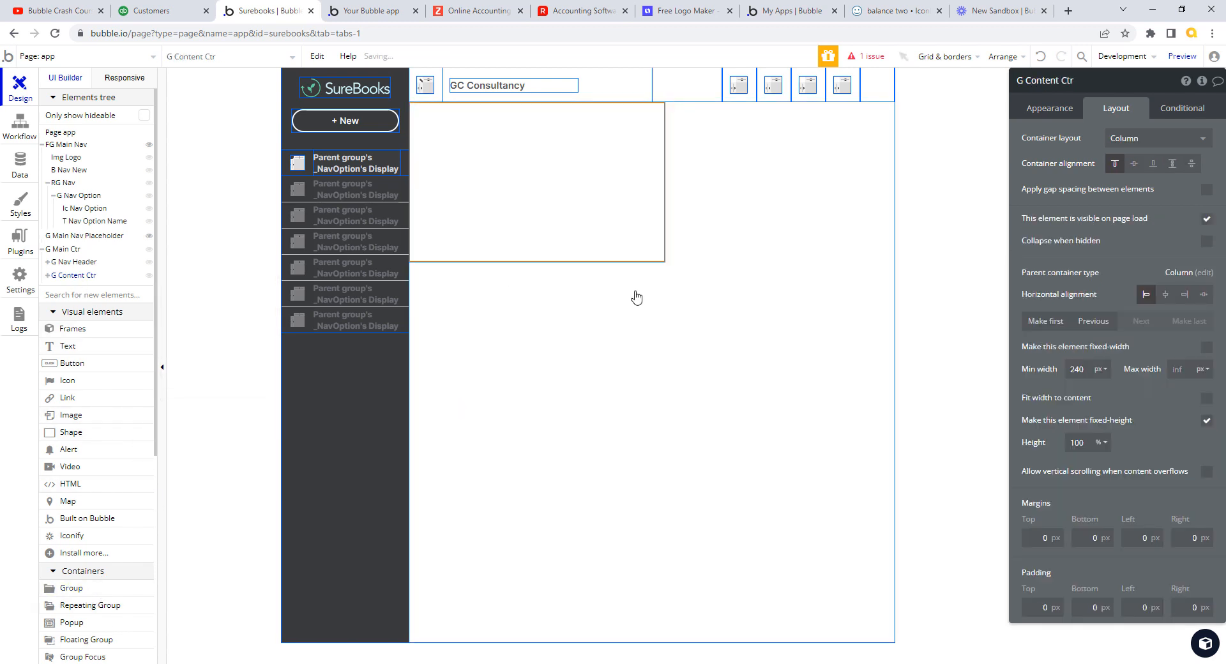
left_click(1048, 81)
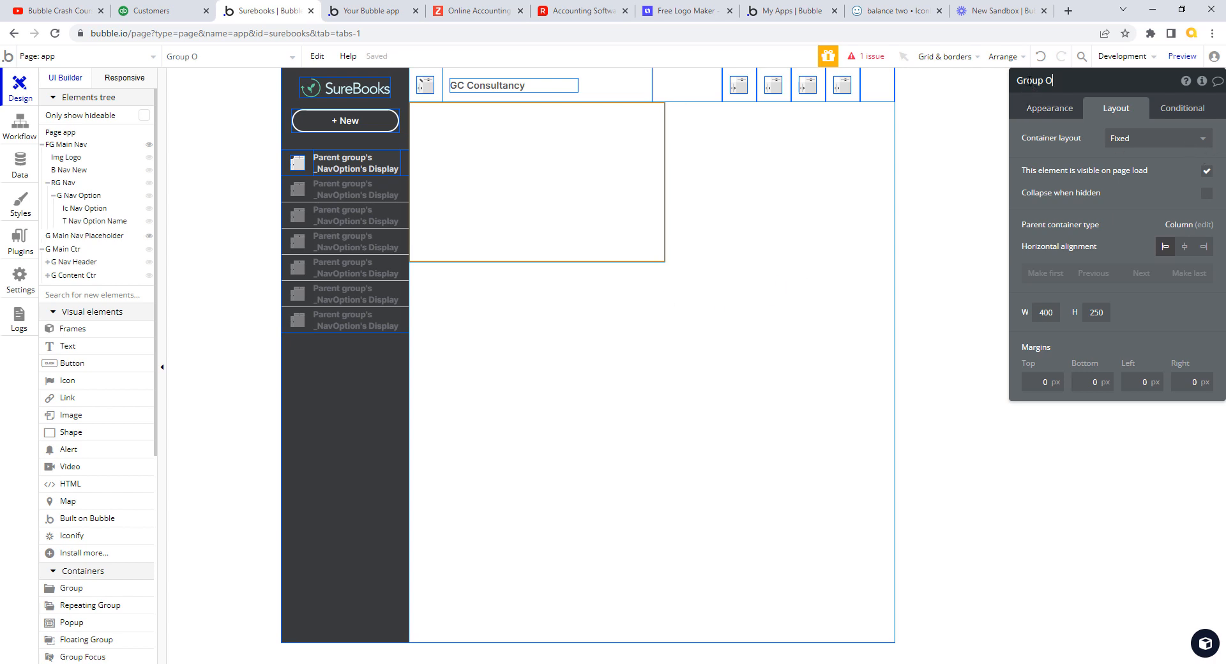
left_click_drag(1023, 81, 1086, 79)
key("BackSpace")
Set G Dashboard's container layout to Column, with a fixed width of 100% and a fixed height of 100%
left_click(1200, 138)
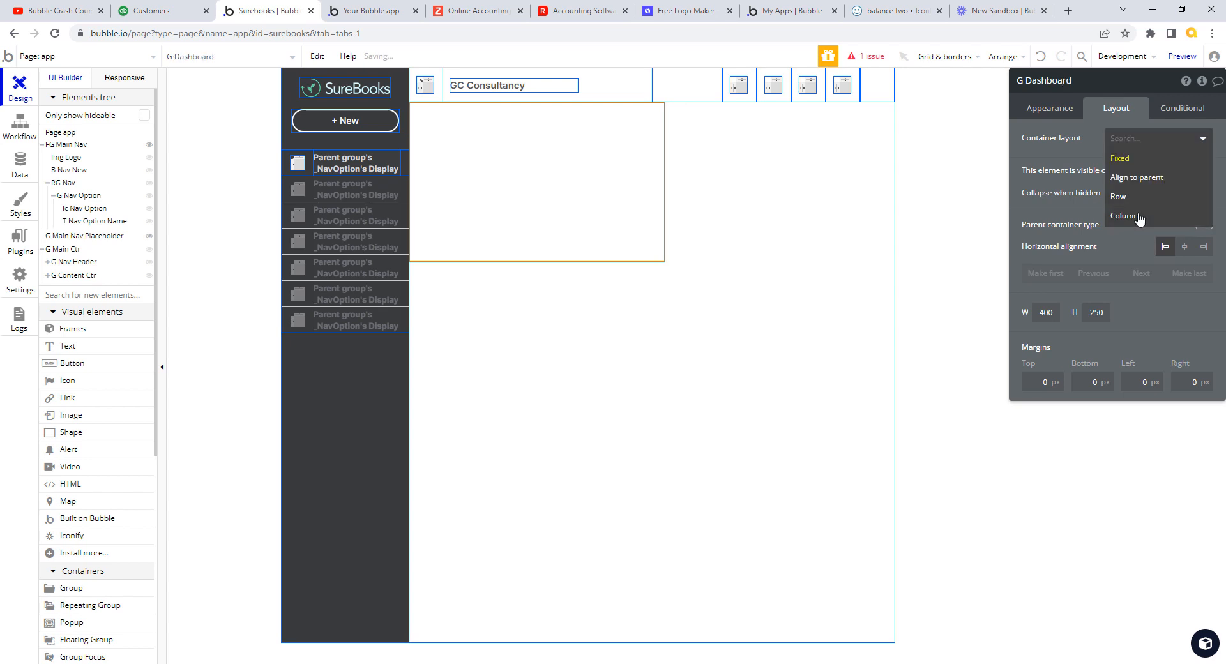
left_click(1140, 217)
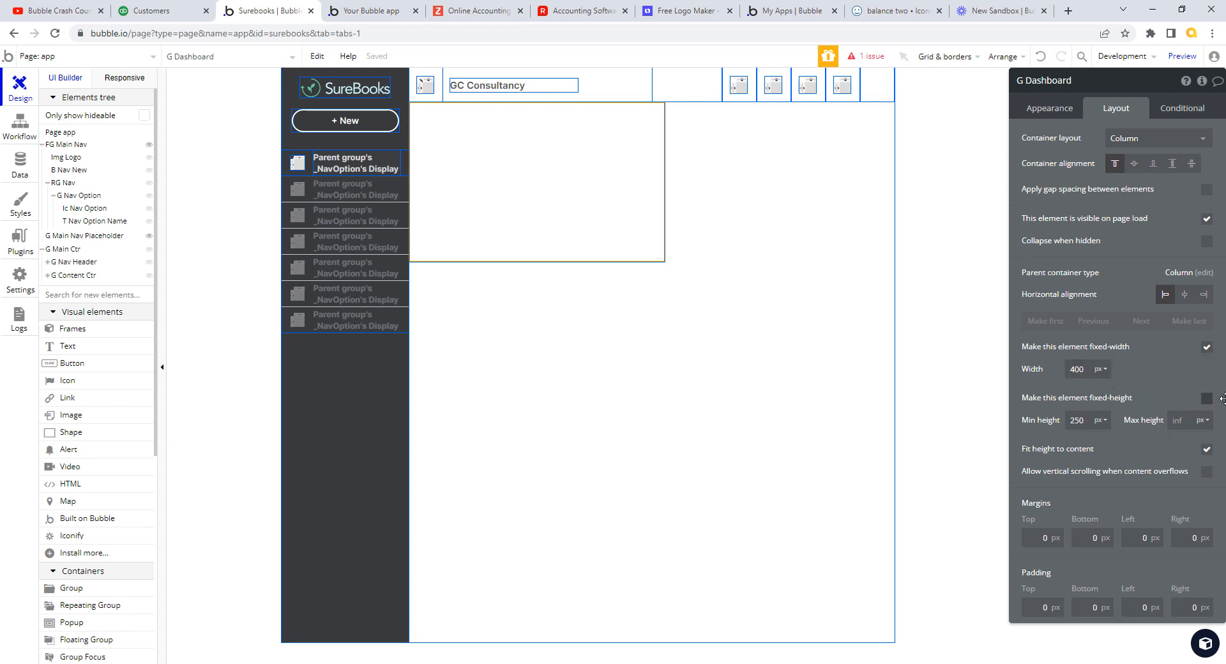
left_click(1103, 369)
left_click(1100, 407)
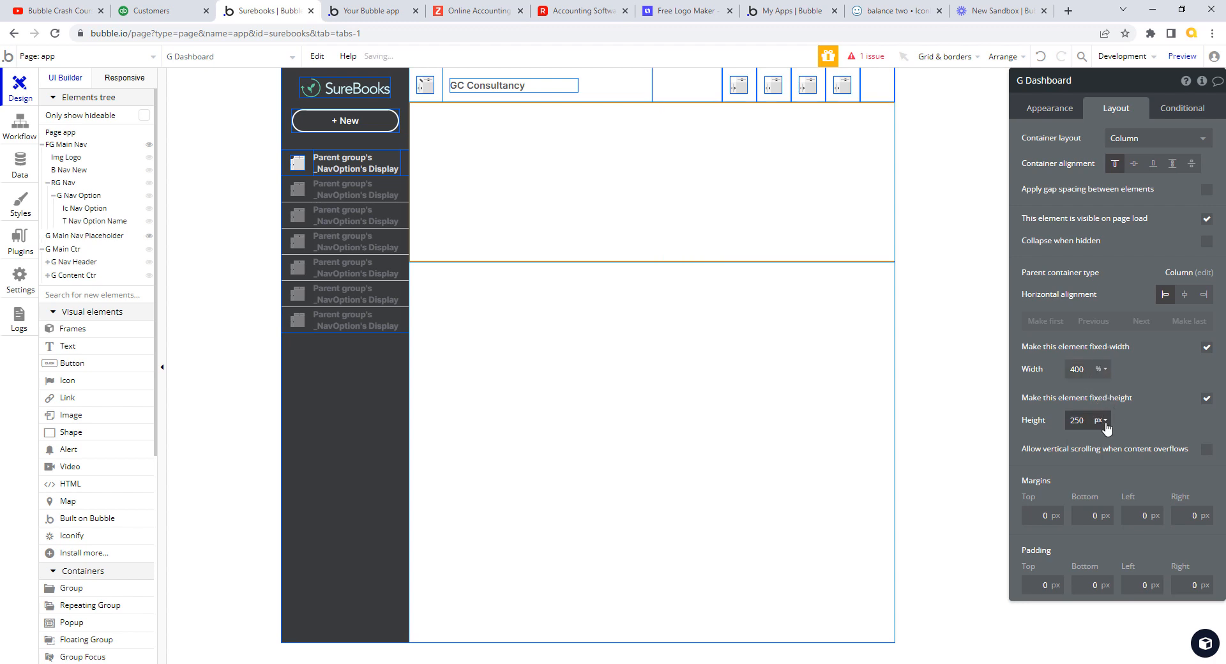
left_click(1102, 420)
left_click(1099, 458)
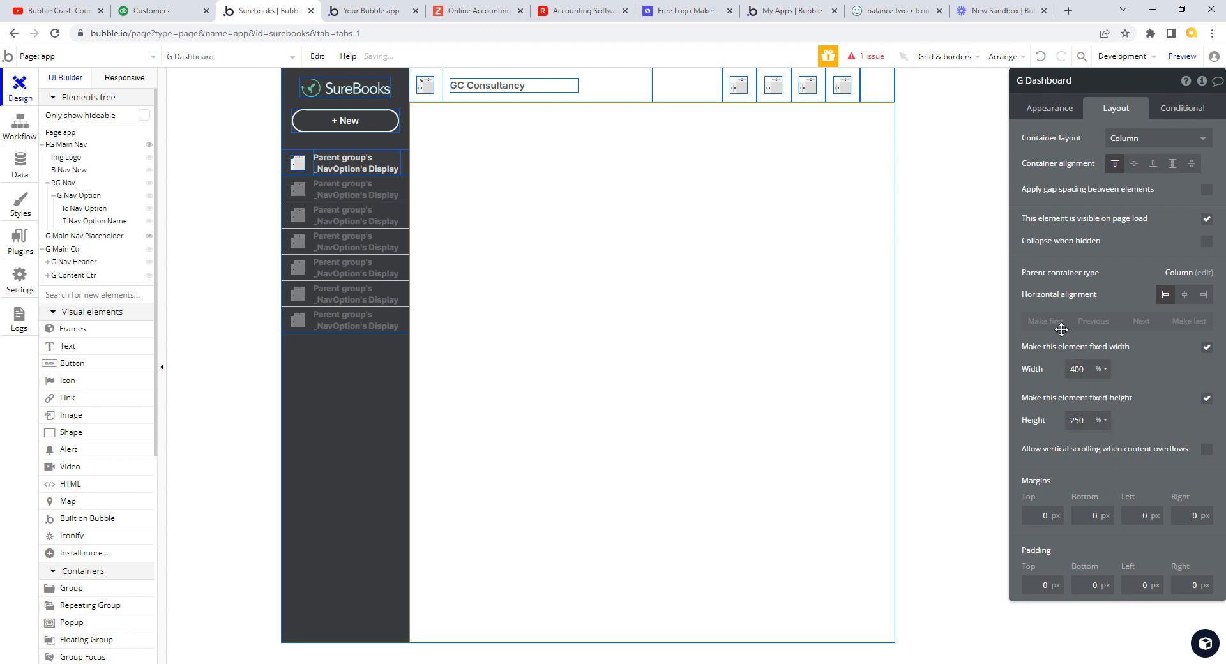
left_click(1088, 377)
key("Tab")
type("100")
key("Tab")
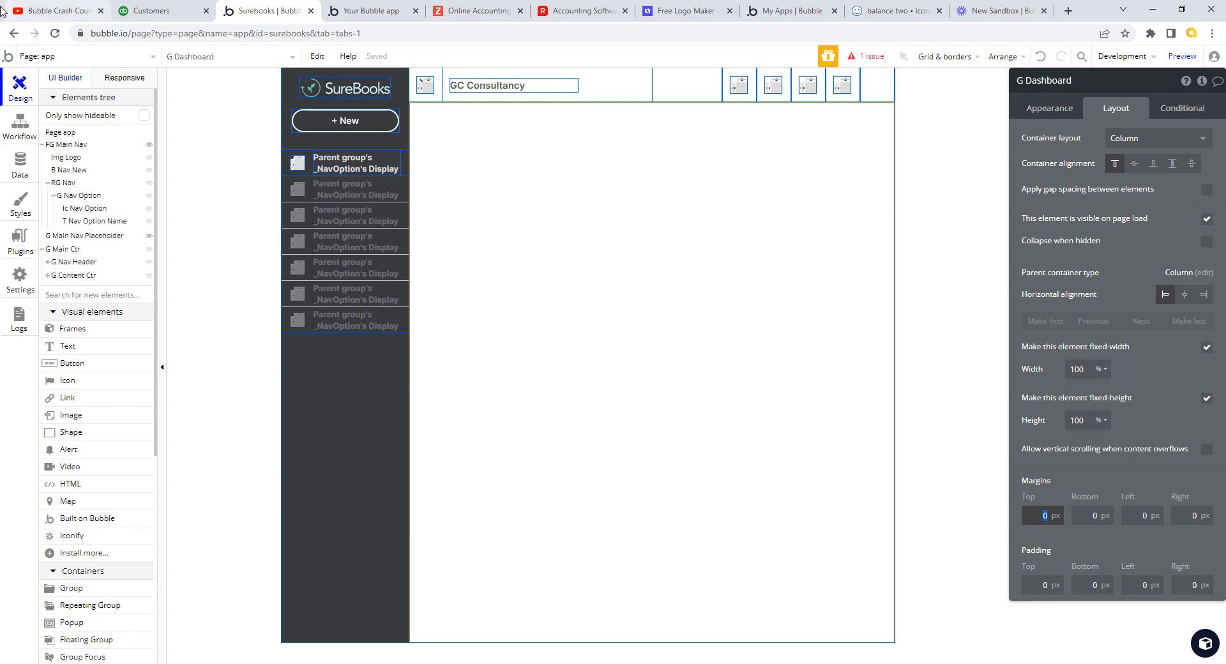
left_click(672, 185)
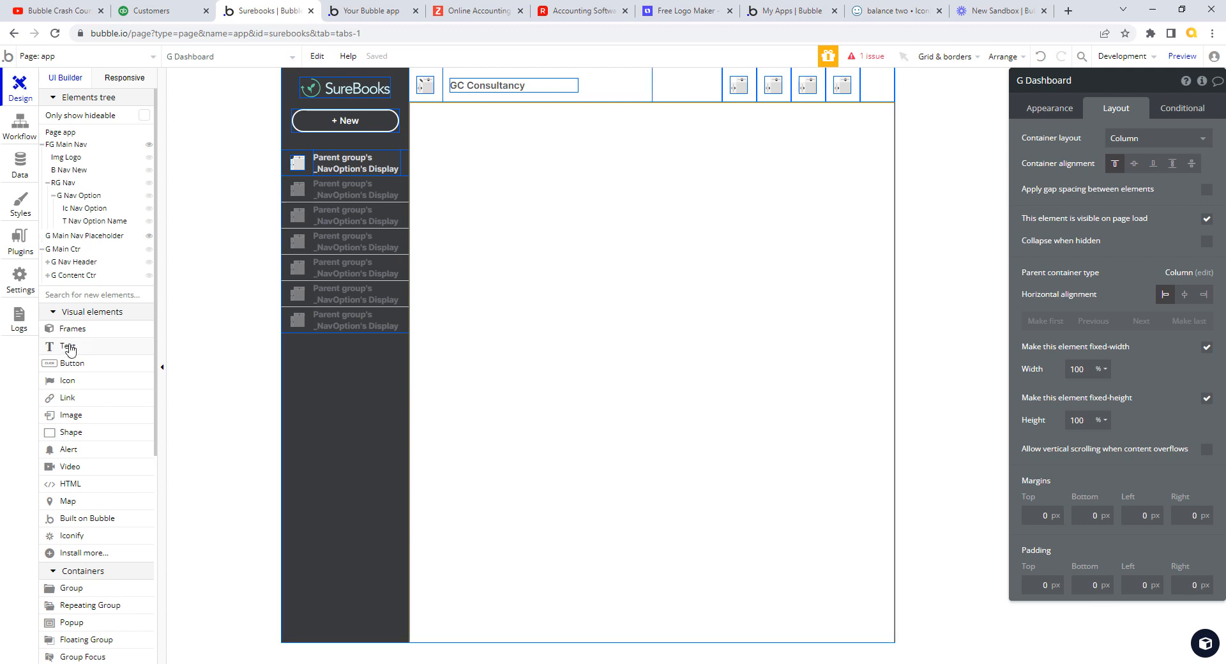
Expand G Content Ctr in the elements tree, add a text element inside G Dashboard, and select G Content Ctr
left_click(73, 277)
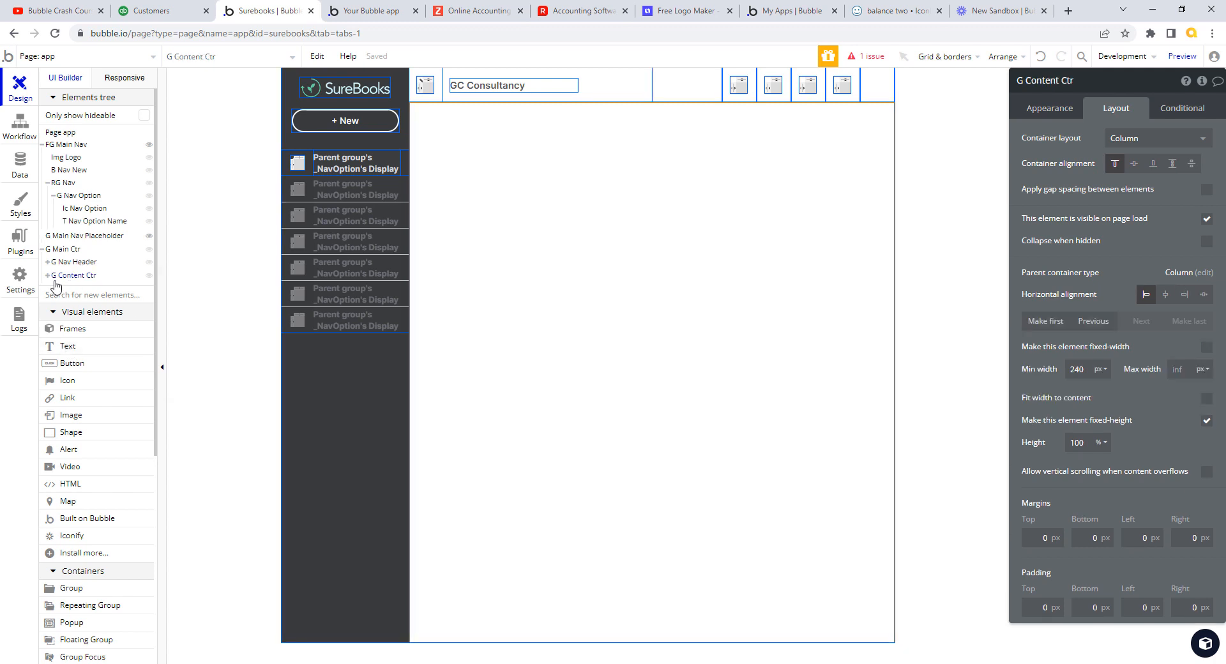
left_click(48, 276)
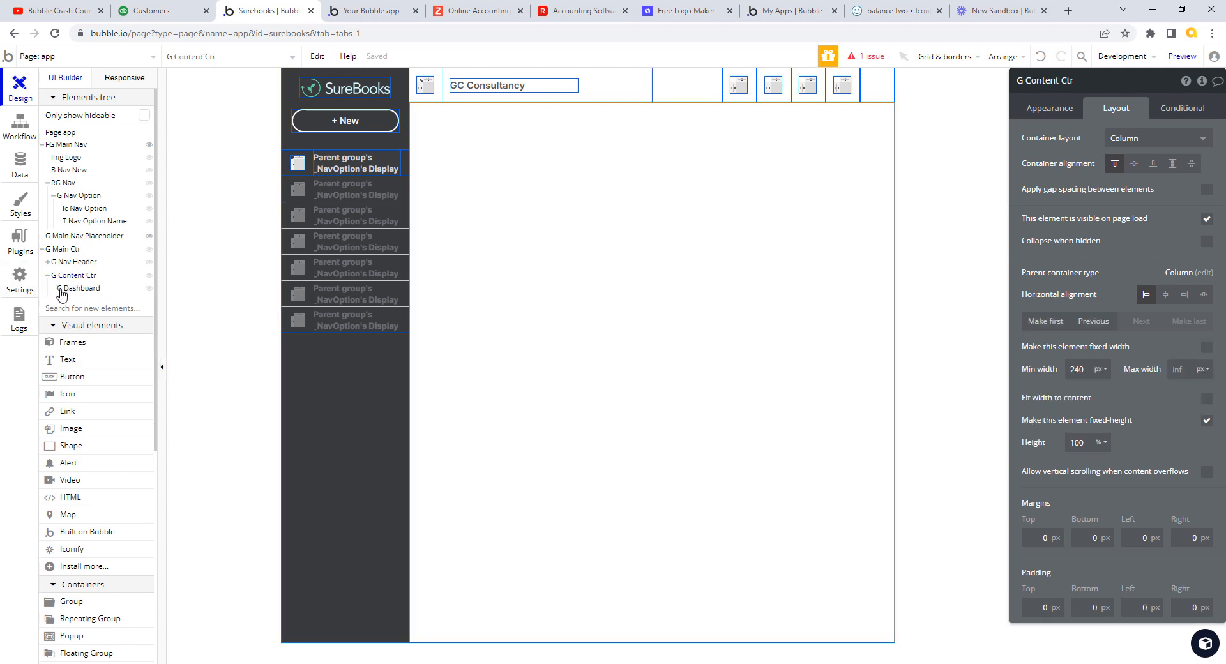
left_click(70, 288)
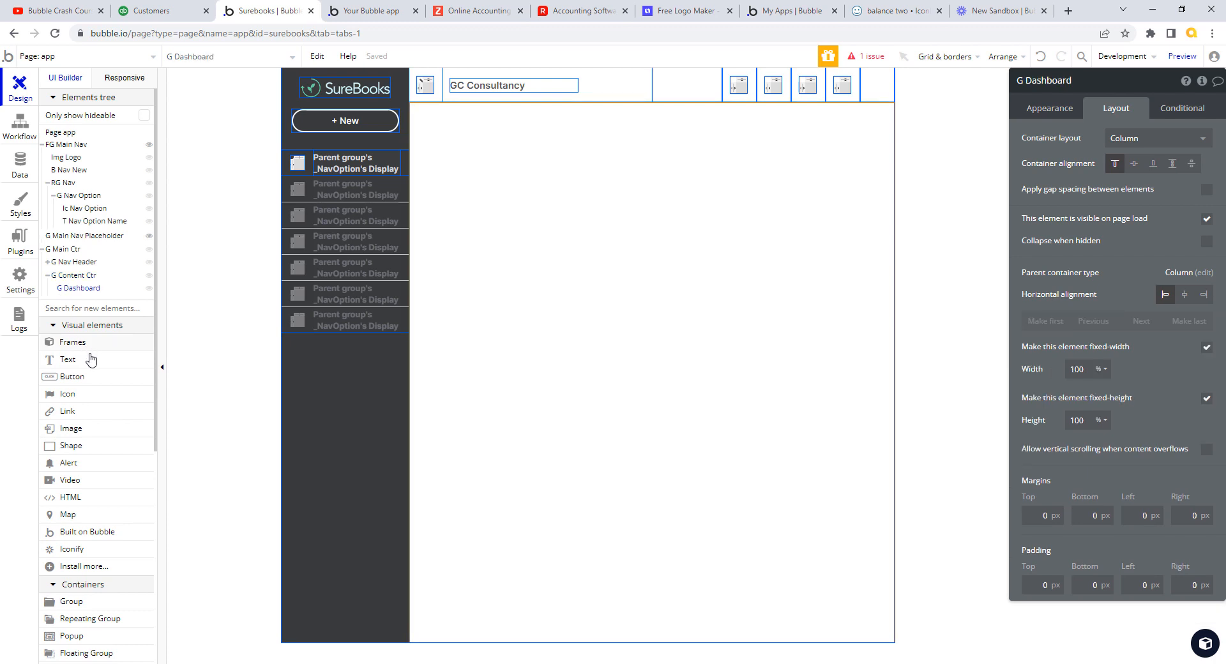
left_click(97, 362)
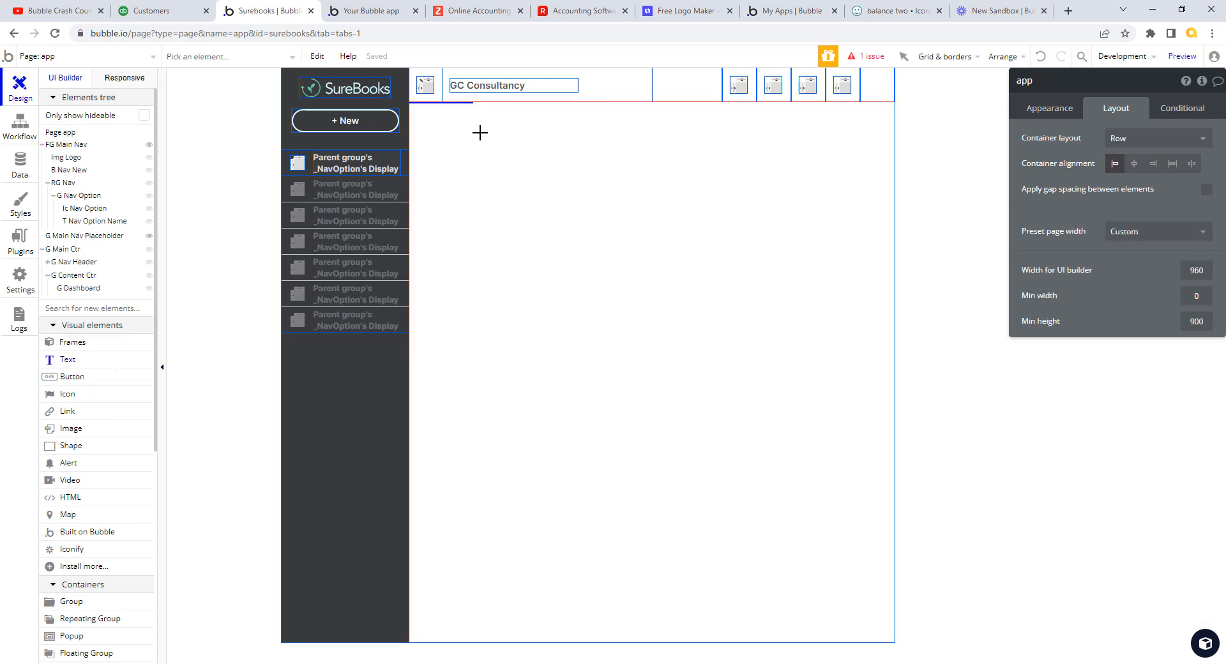
left_click(444, 130)
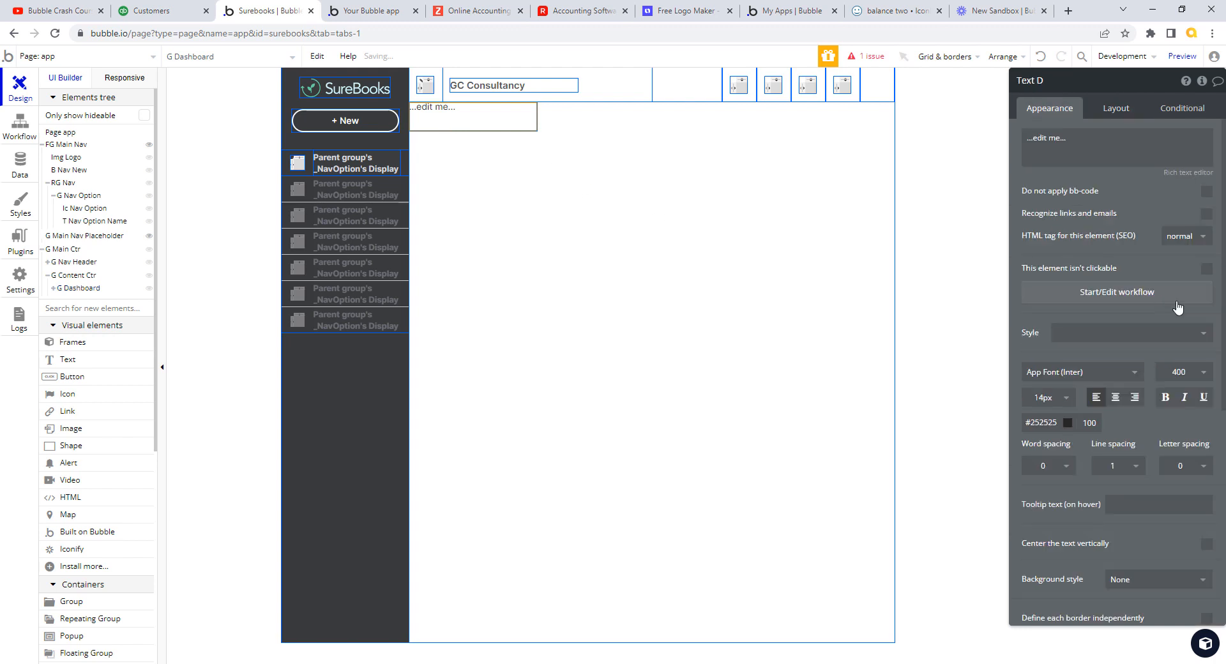
left_click(77, 277)
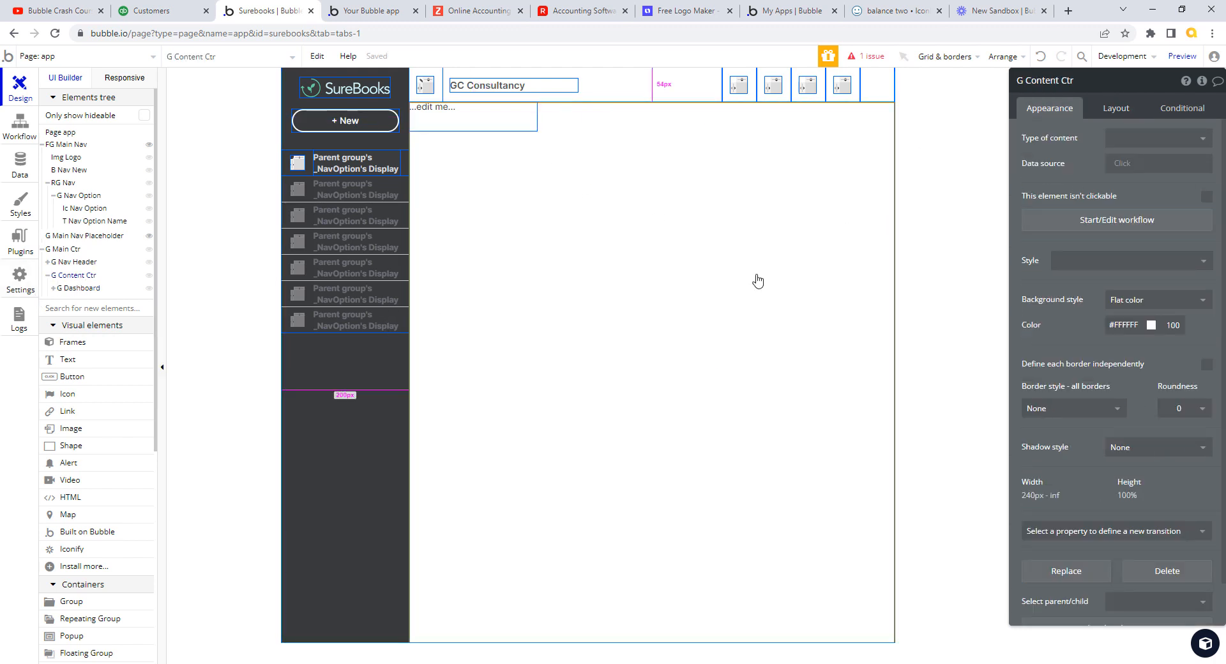
Set G Content Ctr's padding to 10 px on all four sides
left_click(838, 276)
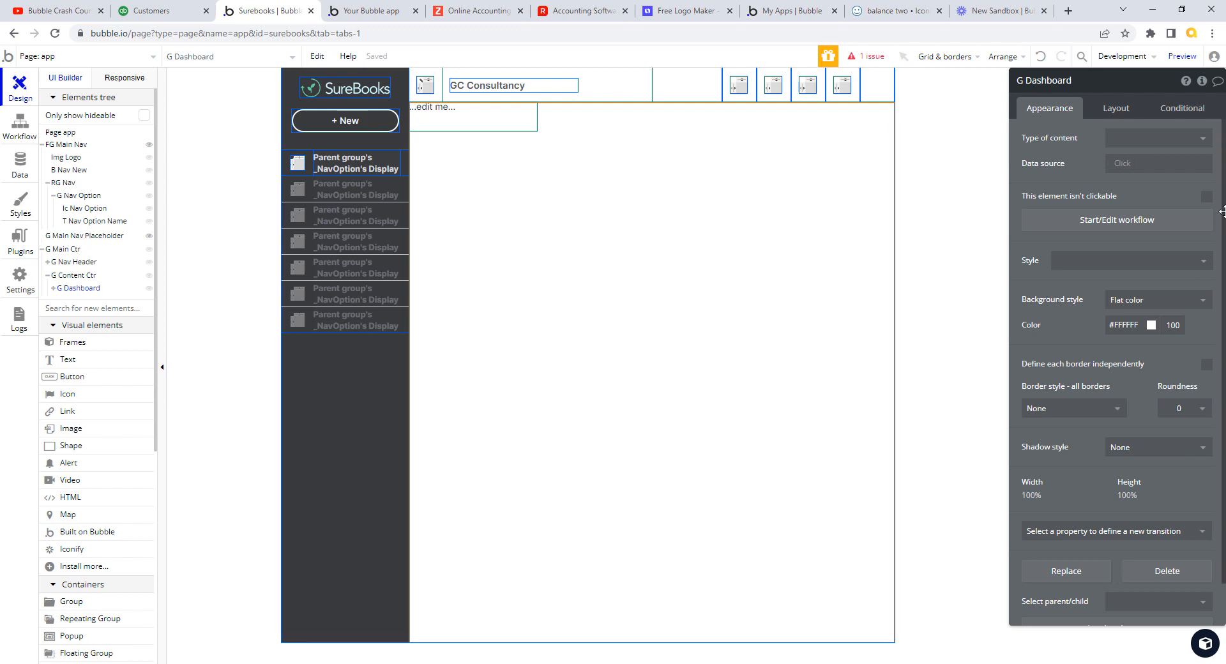
left_click(1116, 110)
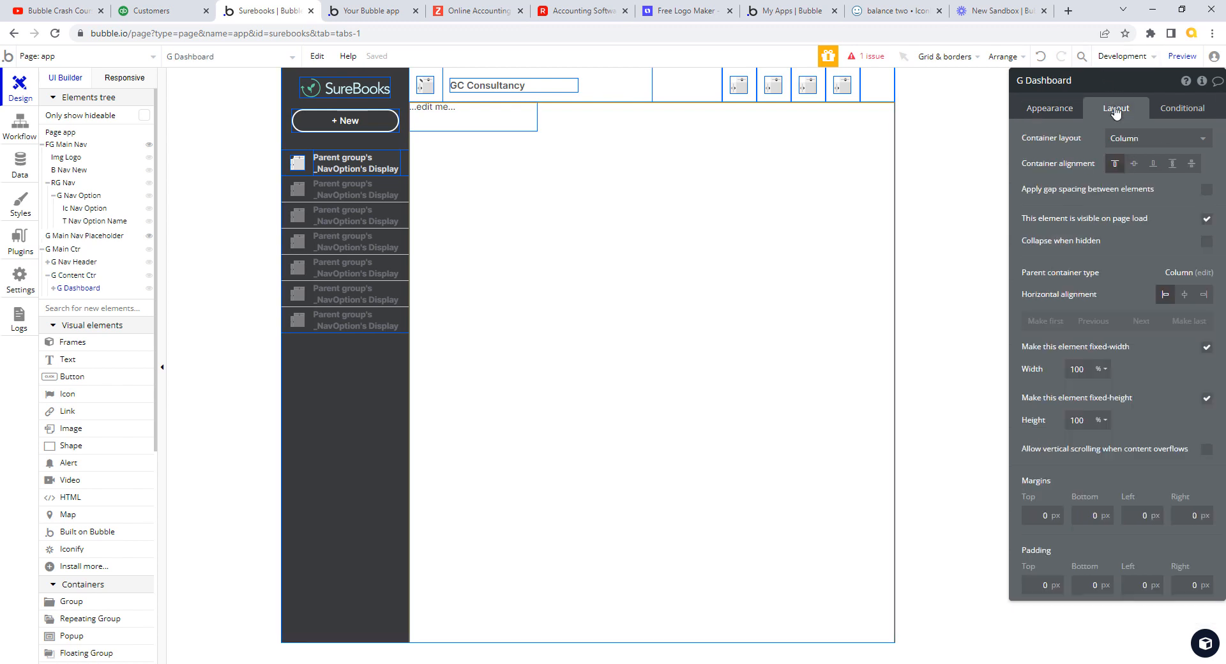
left_click(72, 275)
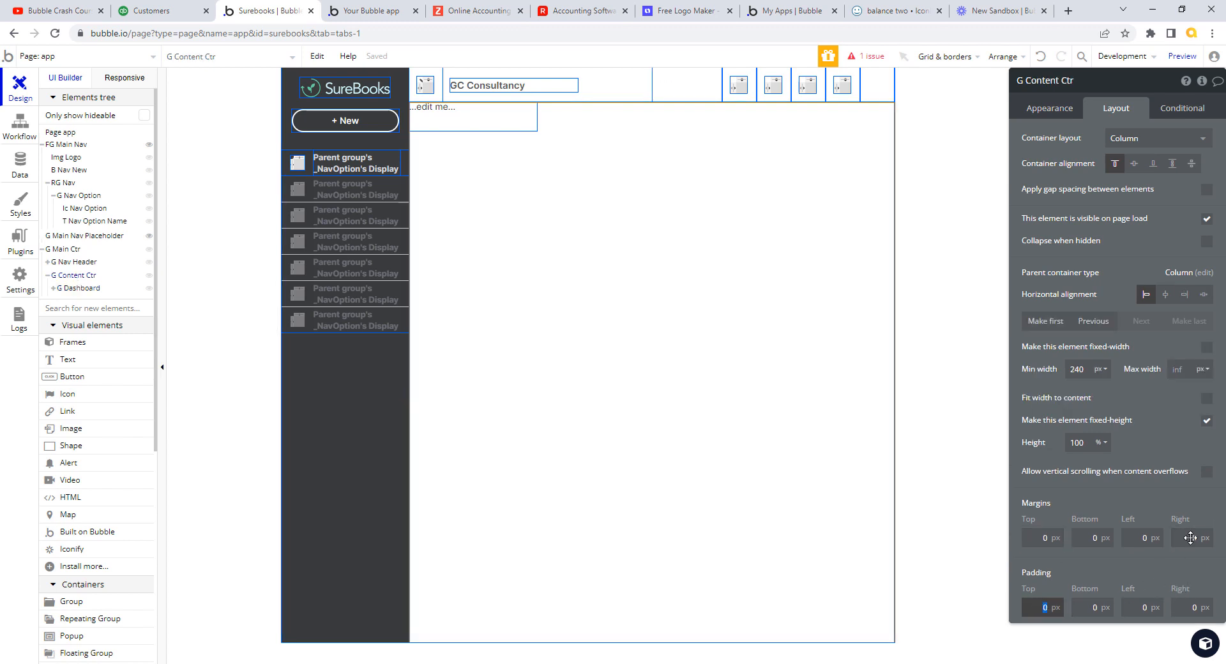
type("10")
key("Tab")
type("1")
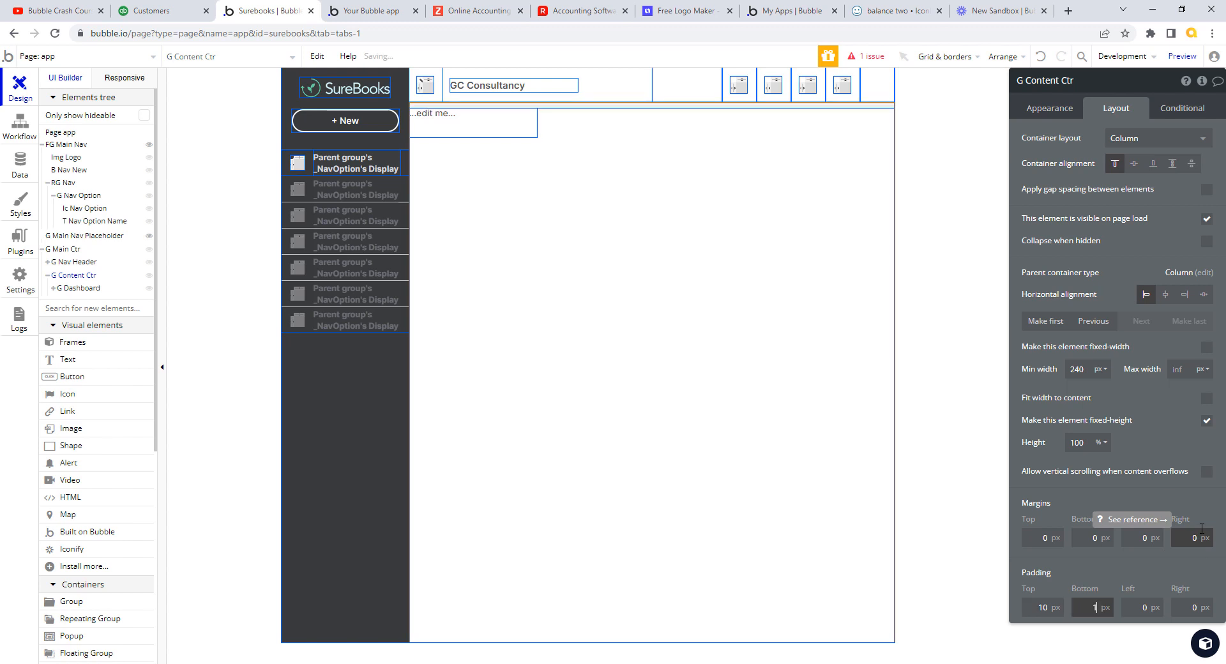
type("0")
key("Tab")
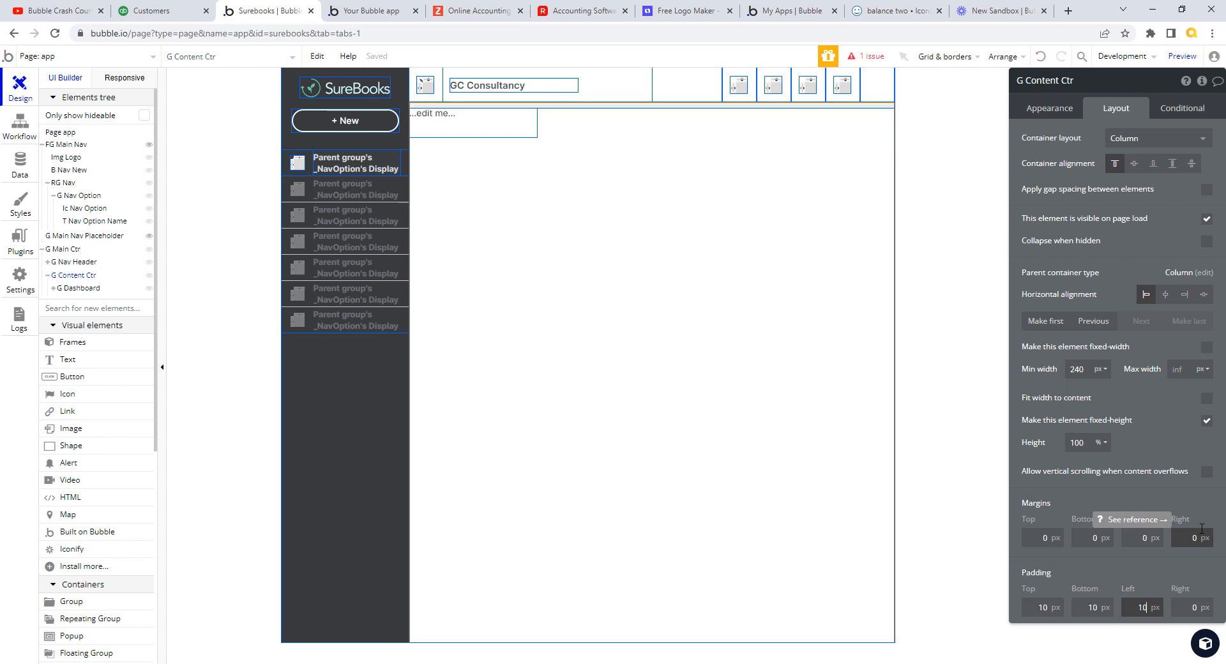
type("10")
key("Tab")
key("Tab")
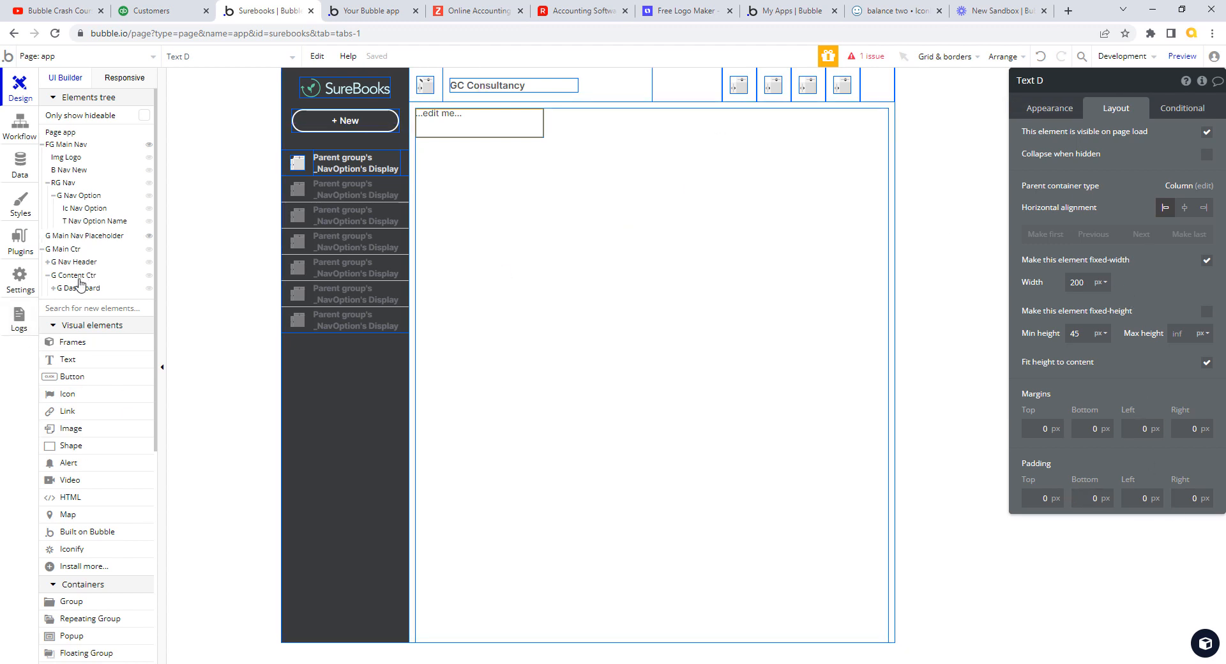
Set G Content Ctr's padding to 15 px on the top, bottom, left and right
mouse_move(81, 279)
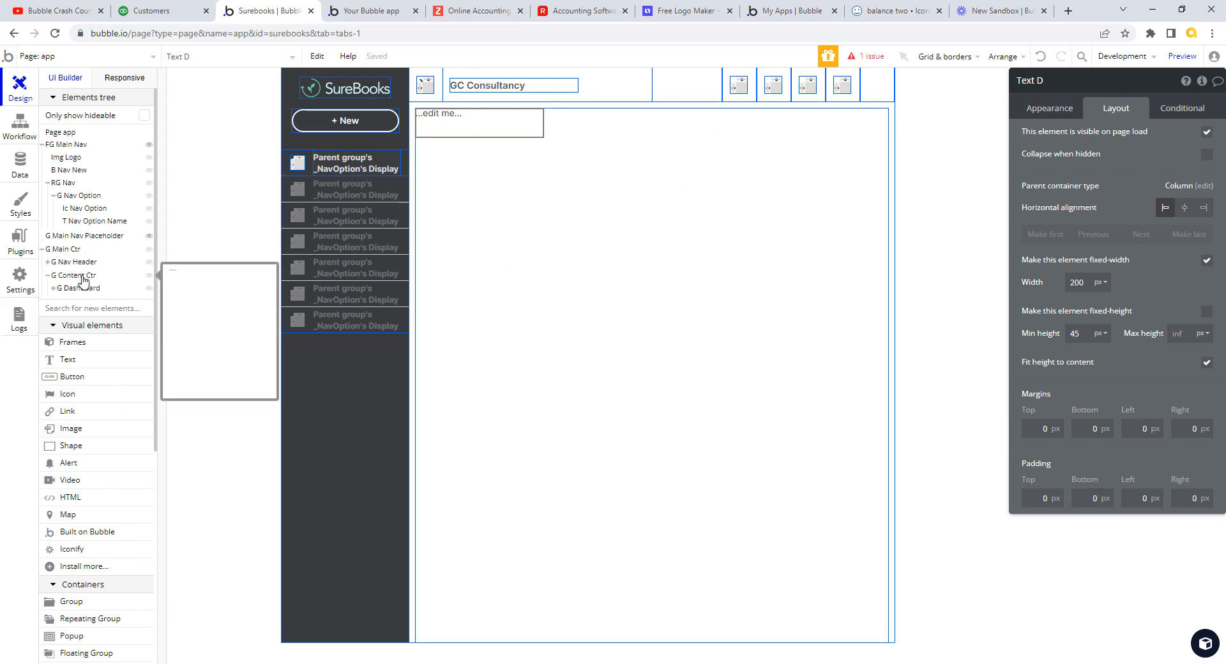
left_click(83, 279)
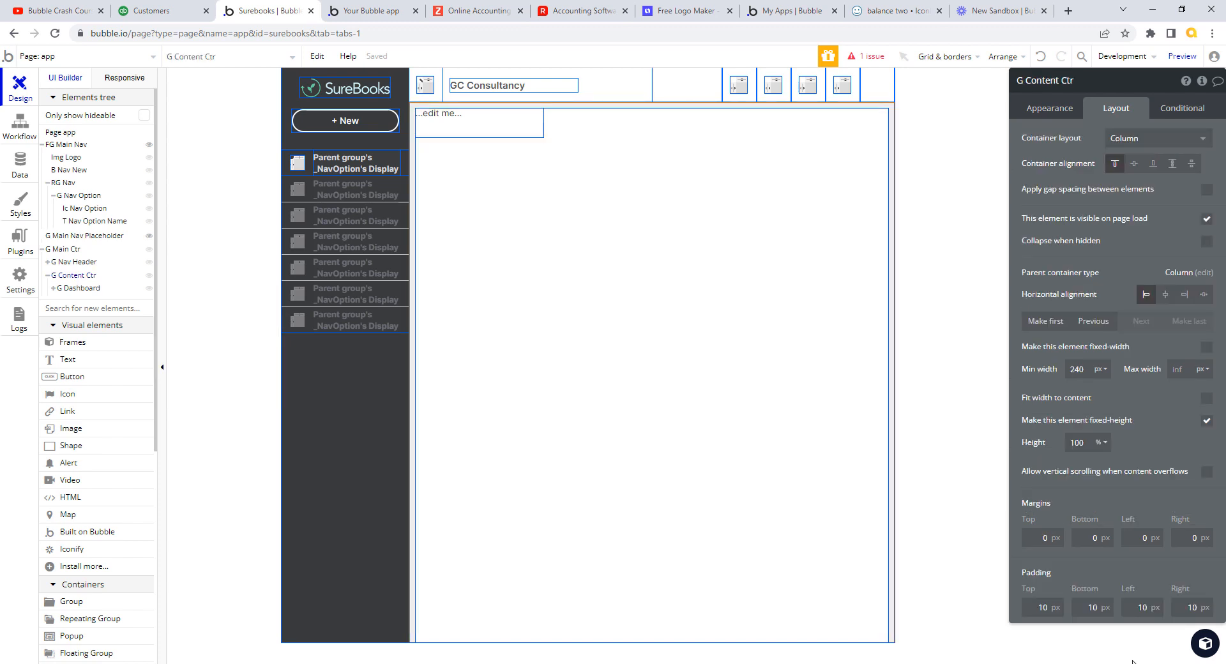
type("15")
left_click(1093, 607)
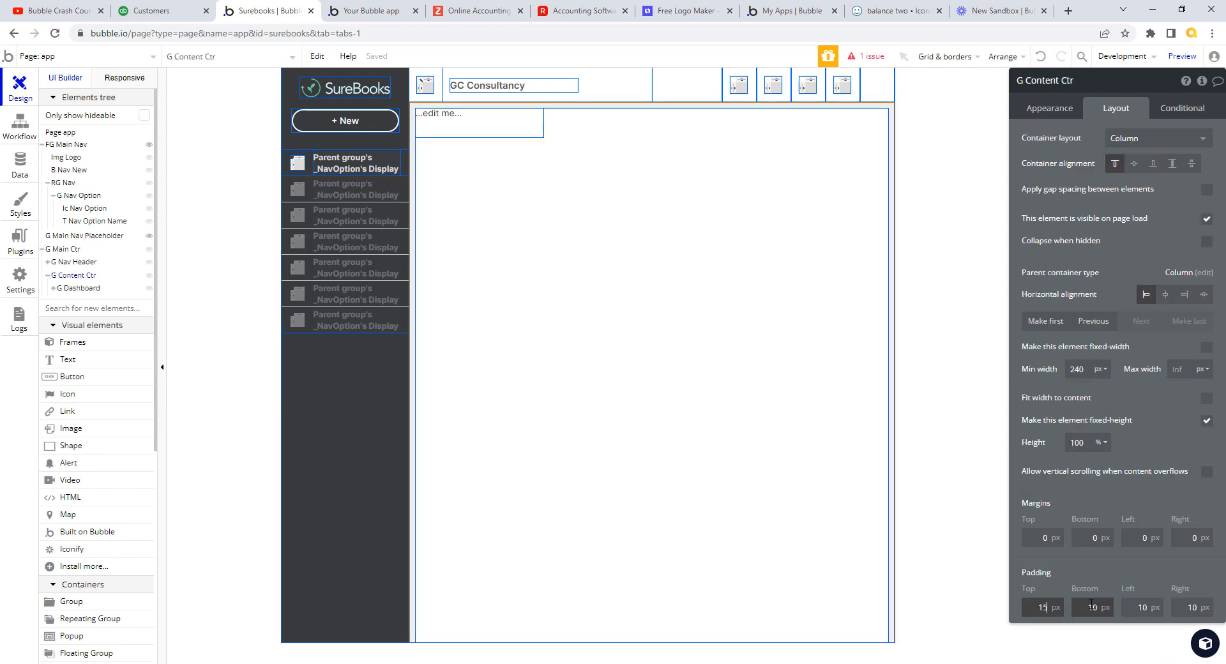
type("1")
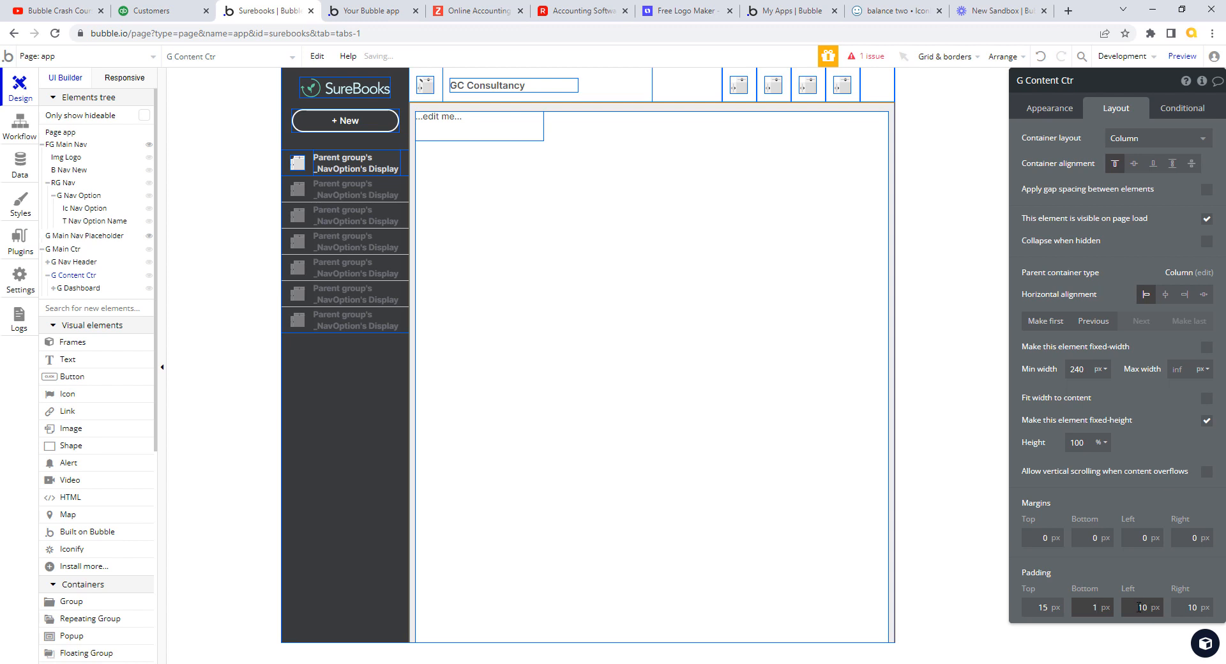
type("5")
left_click(1143, 607)
type("15")
left_click(1192, 610)
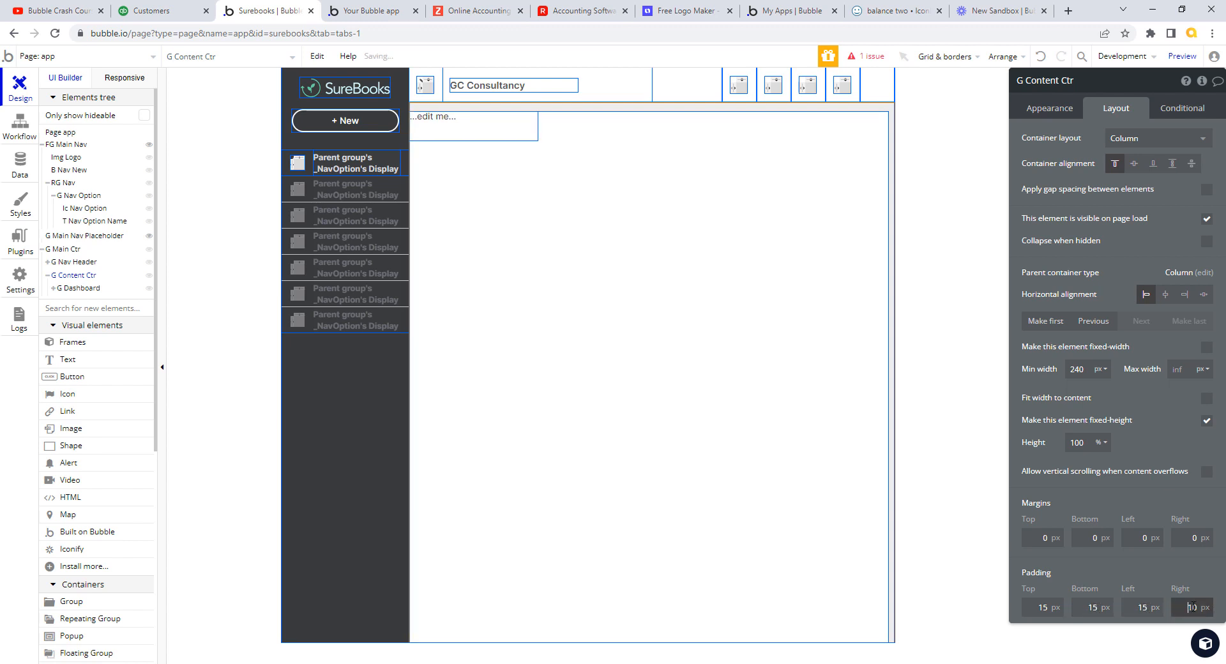
type("15")
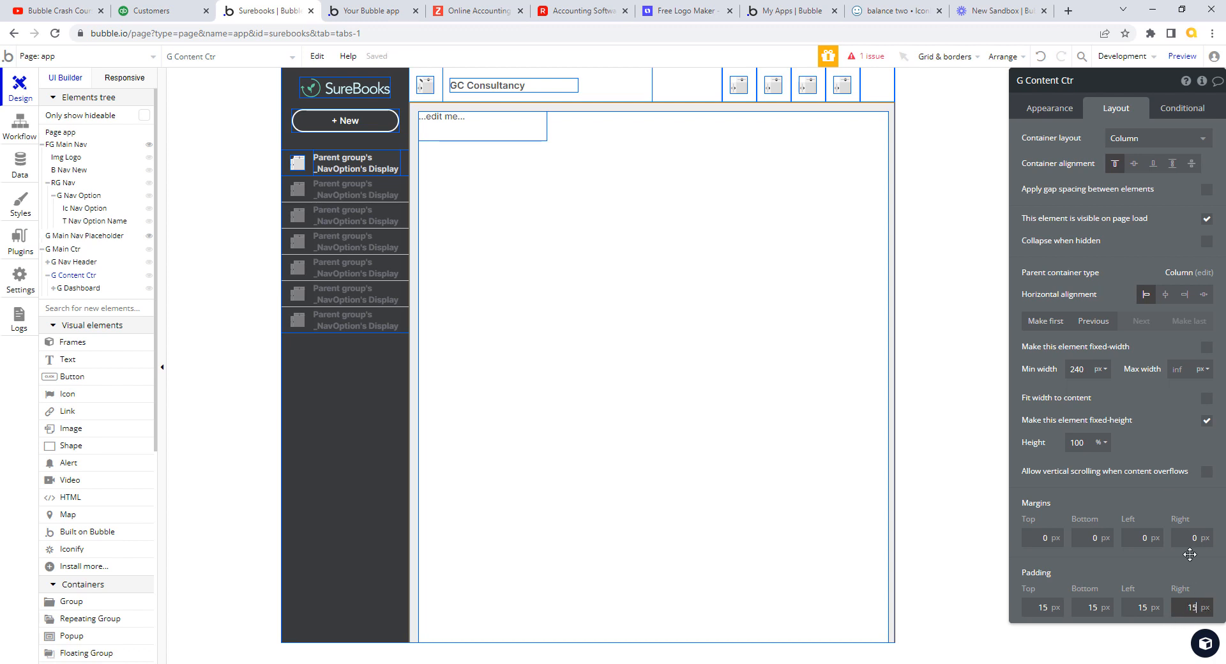
Rename the text element inside G Dashboard to T Title Dashboard
left_click(445, 136)
left_click(1024, 82)
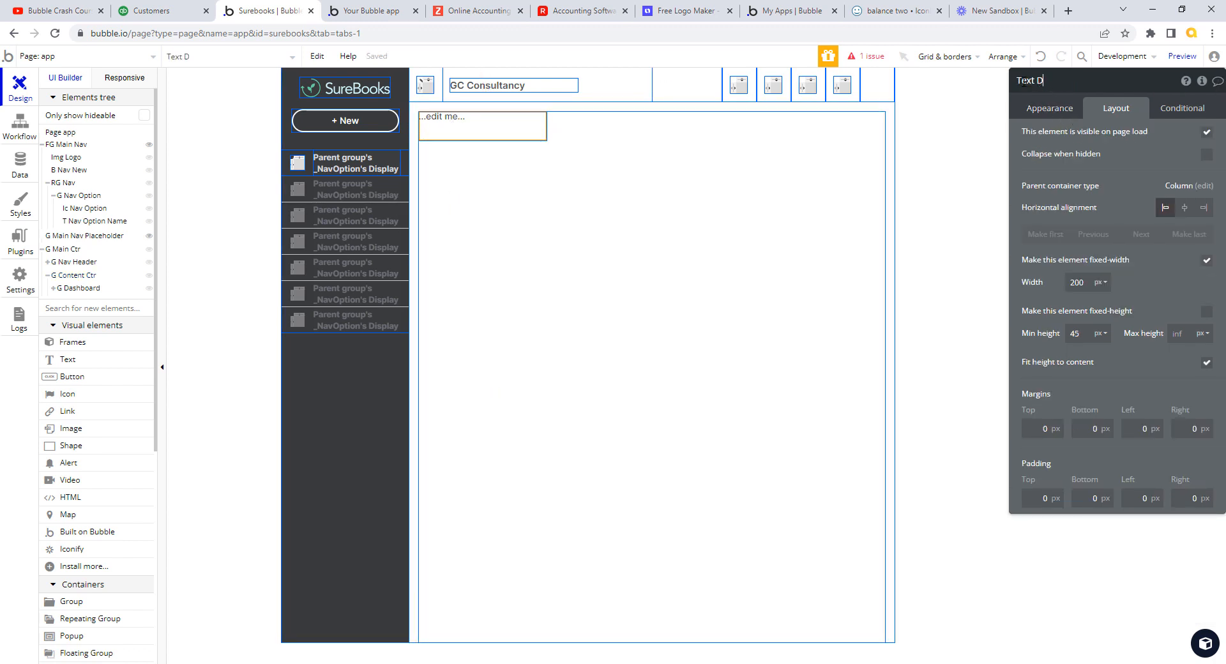
left_click_drag(1018, 81, 1108, 89)
type("T")
key("BackSpace")
key("BackSpace")
key("BackSpace")
key("BackSpace")
key("BackSpace")
key("BackSpace")
key("BackSpace")
key("Tab")
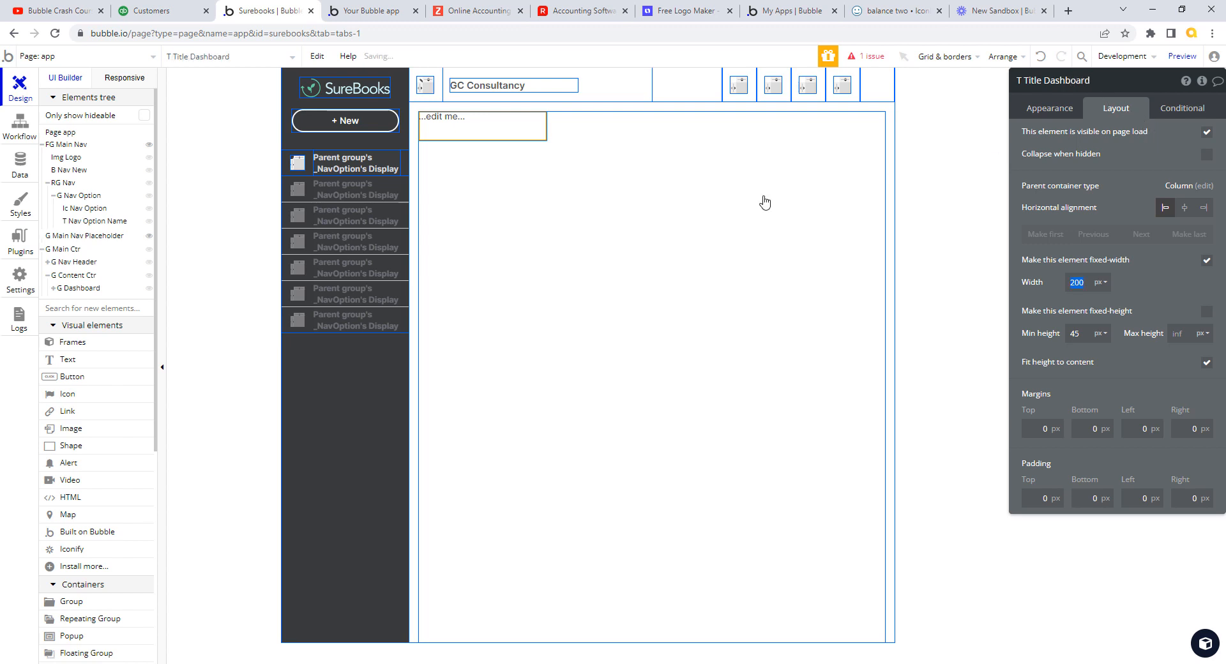
Set the title element's text to "Dashboard" and apply the SubHeader Left style to it
left_click(1055, 111)
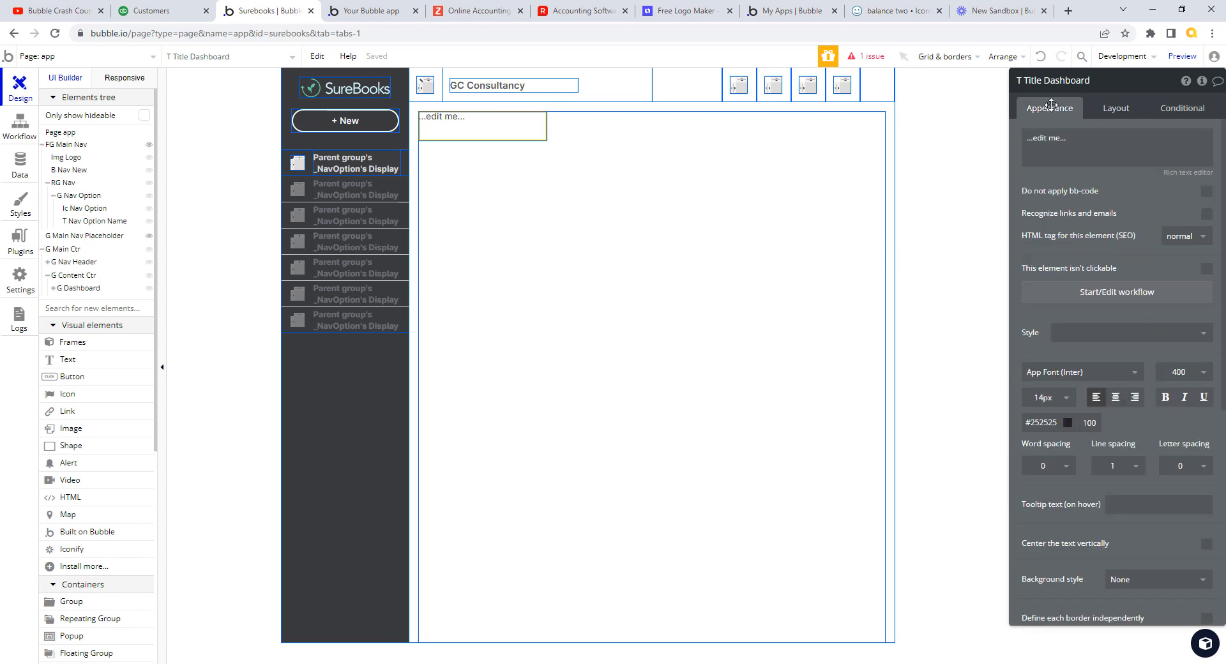
triple_click(1069, 135)
type("Dashboard")
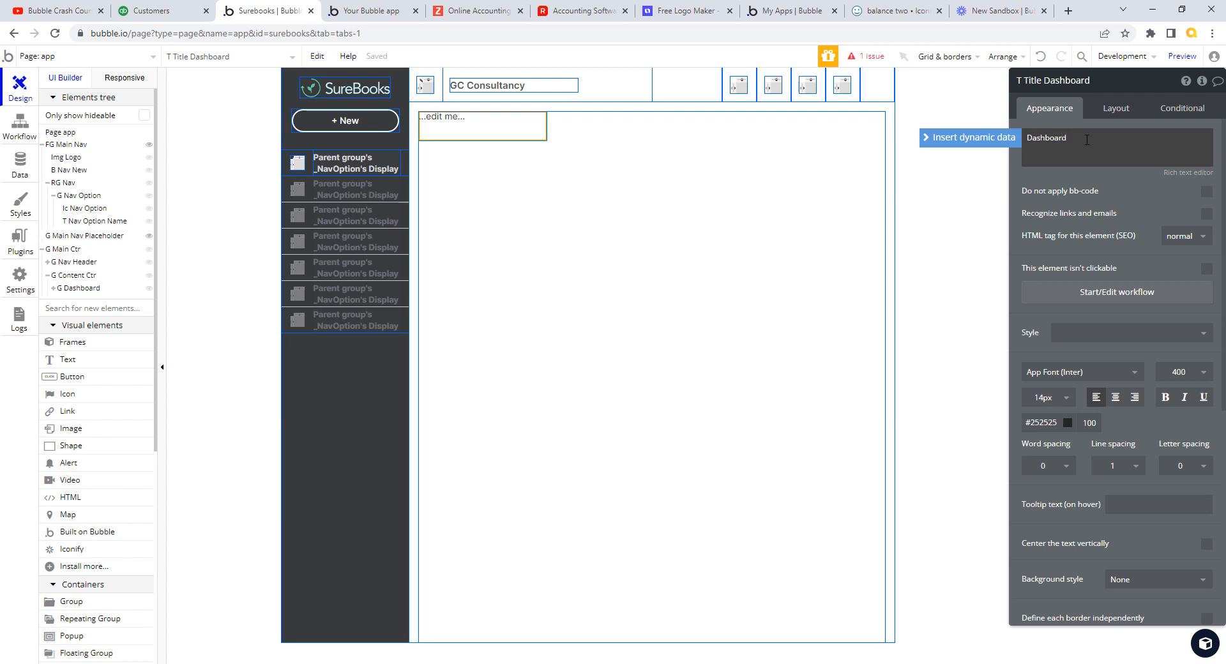
left_click(1200, 338)
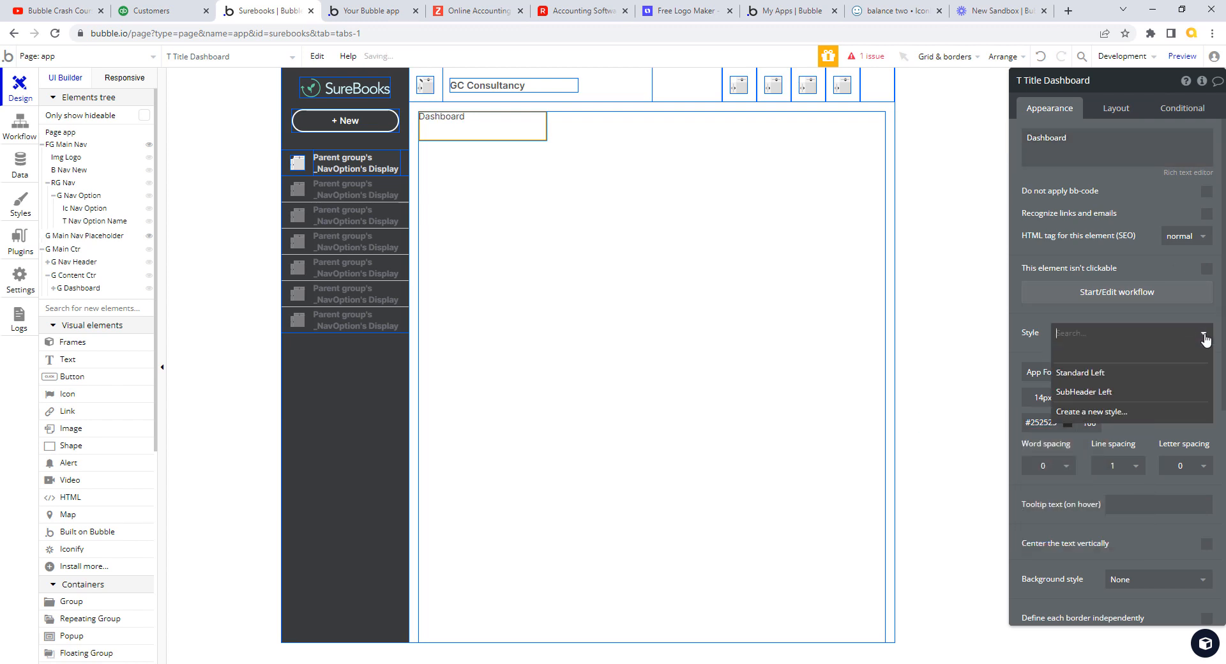
left_click(1100, 398)
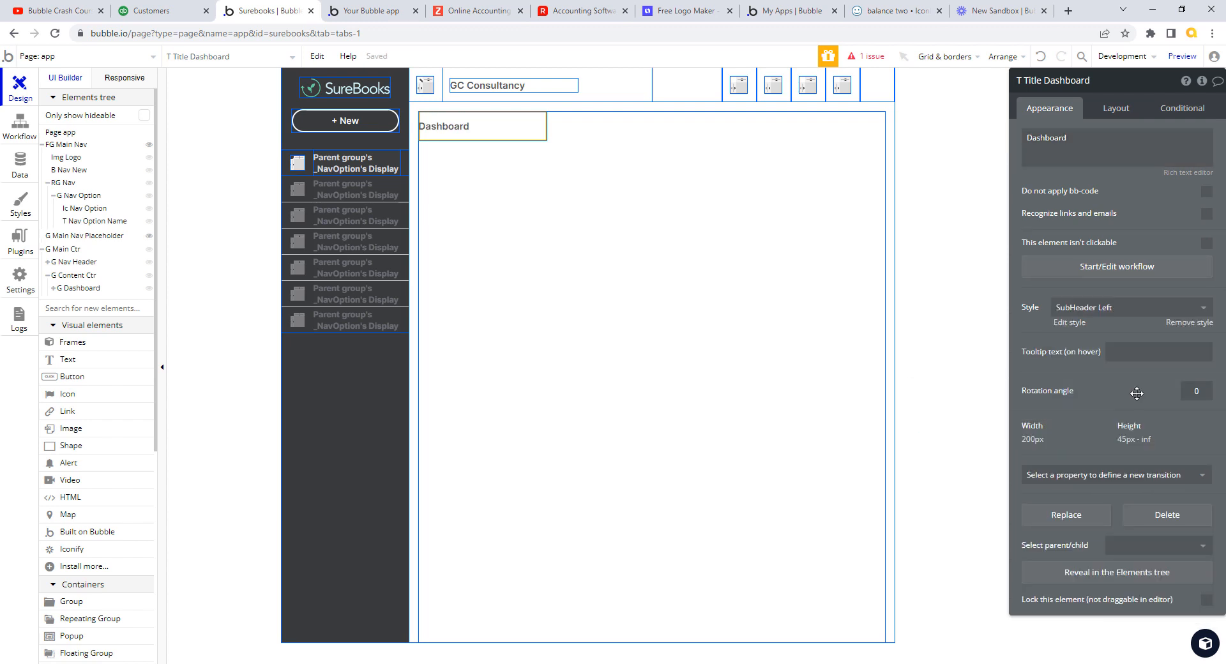
Detach the style from T Title Dashboard and set its font size to 24 px and weight to 700 (Bold)
left_click(1182, 322)
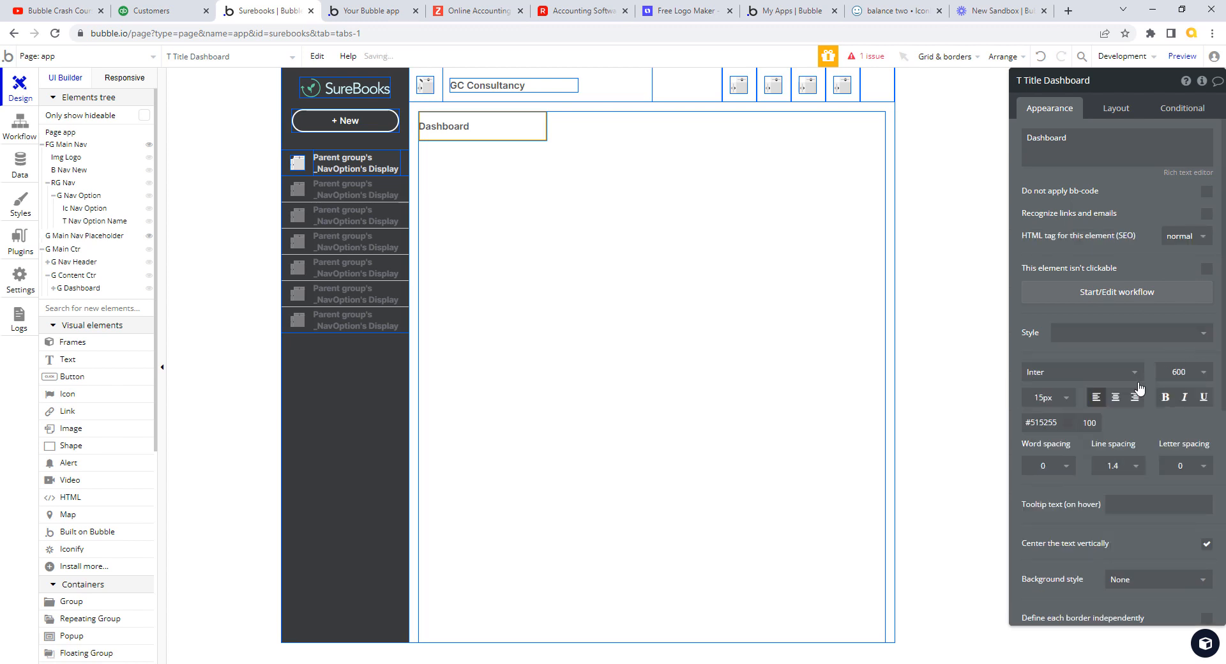
left_click(1066, 398)
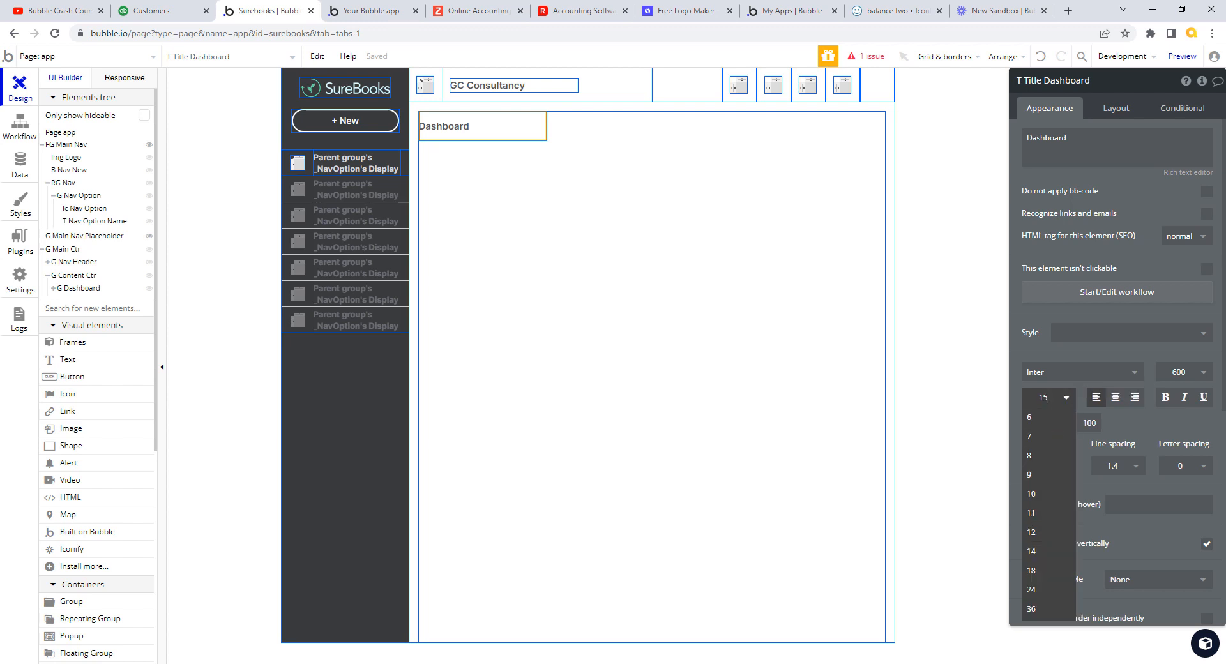
left_click(1030, 589)
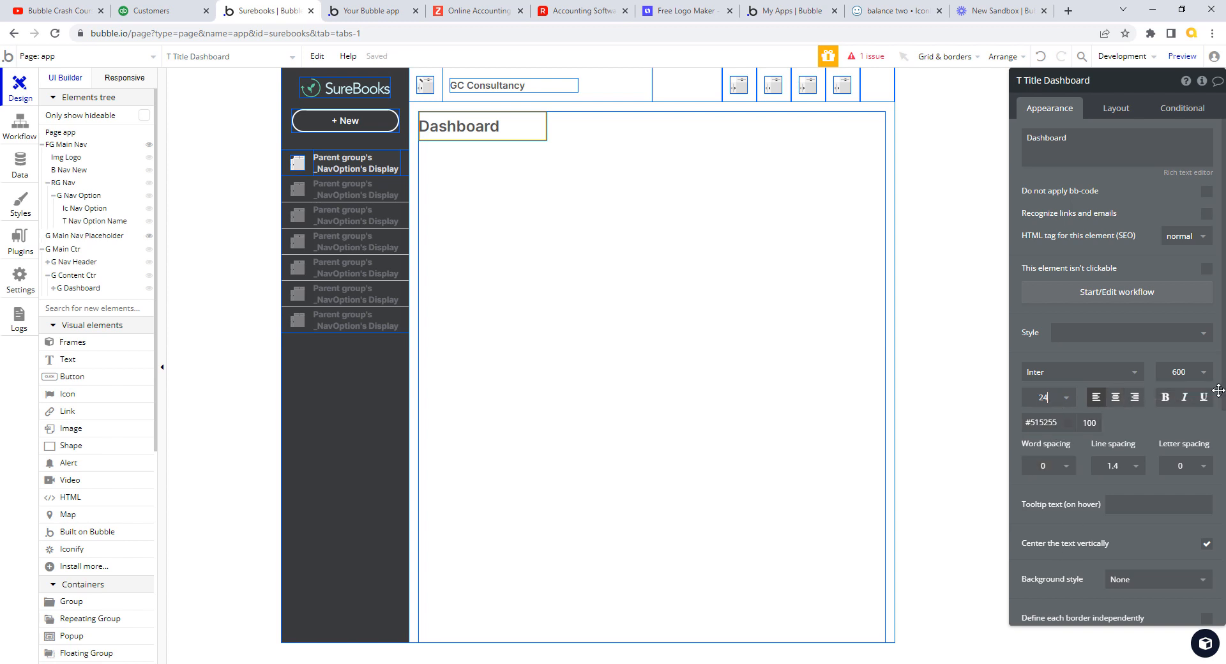
left_click(1202, 373)
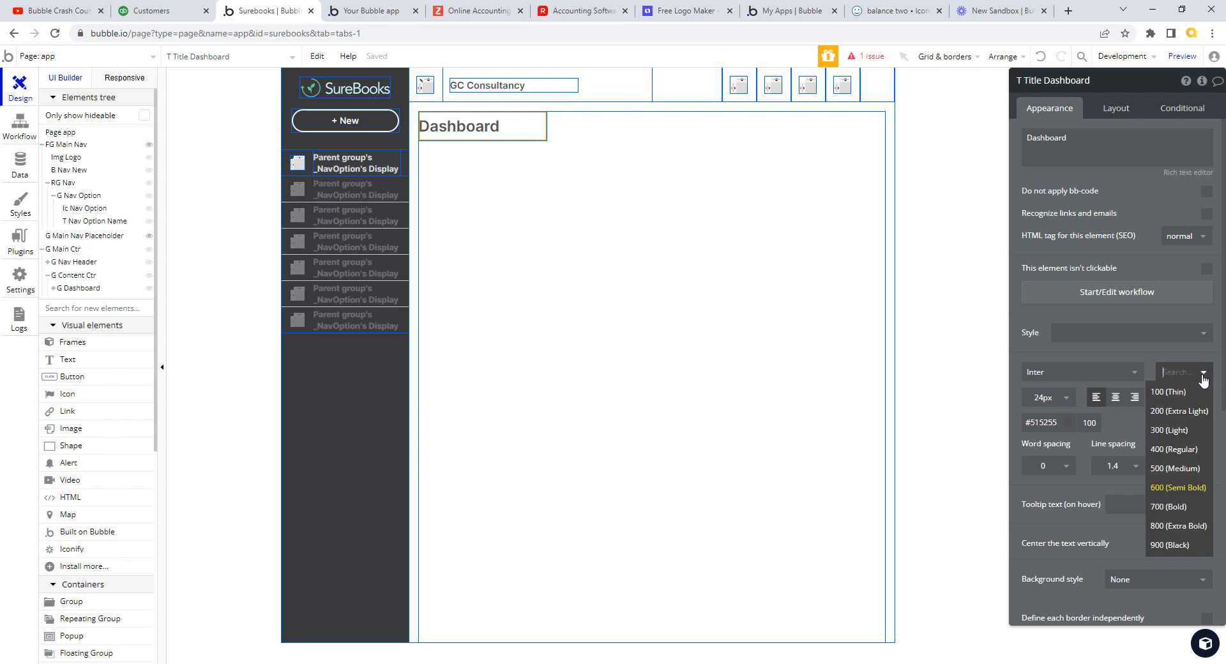
left_click(1183, 508)
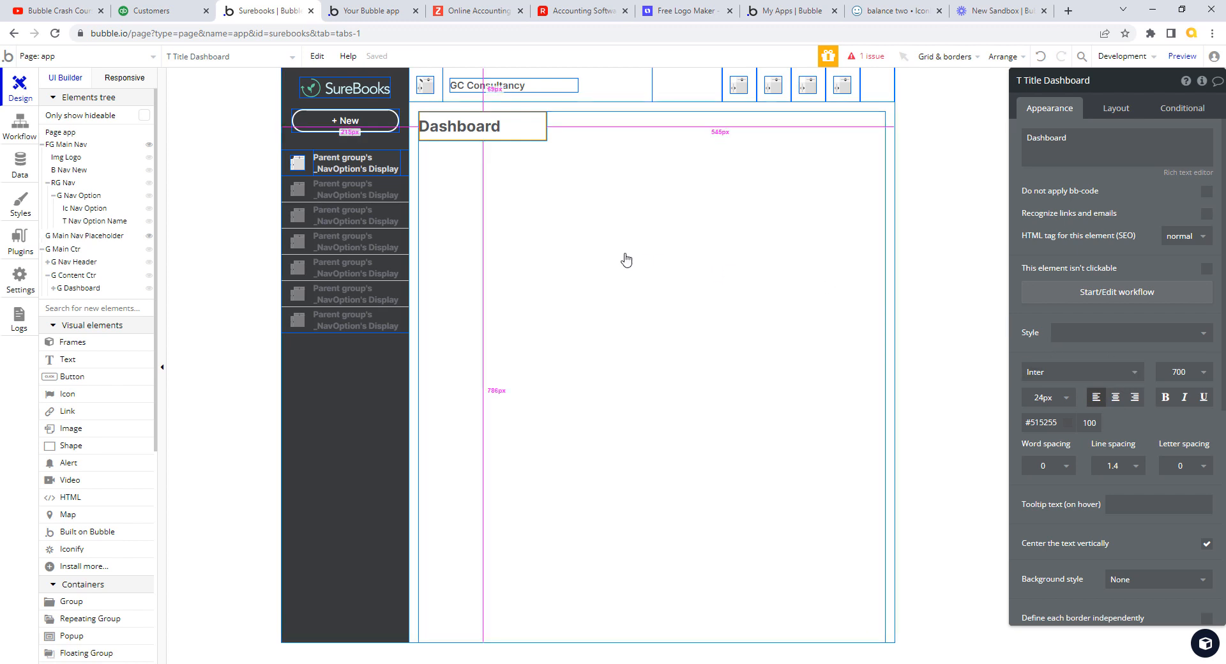
Expand G Dashboard in the elements tree, copy the group, and hide the original in the editor
left_click(769, 217)
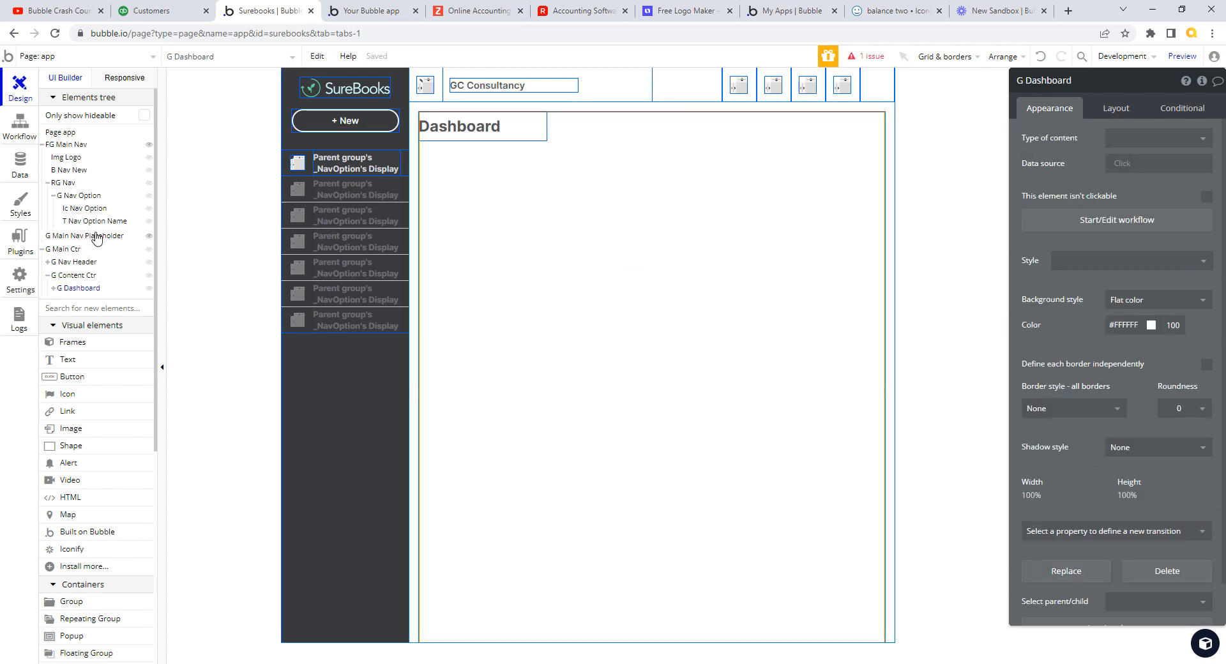
left_click(53, 289)
scroll(73, 293, "down", 2)
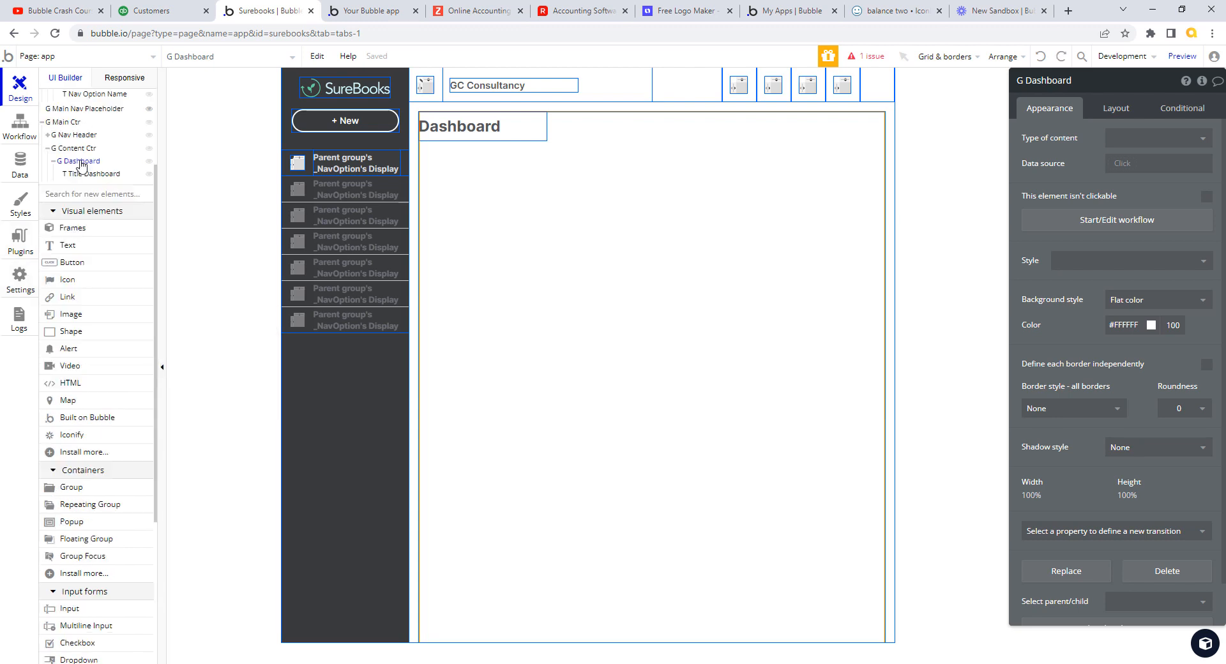
right_click(82, 163)
left_click(105, 171)
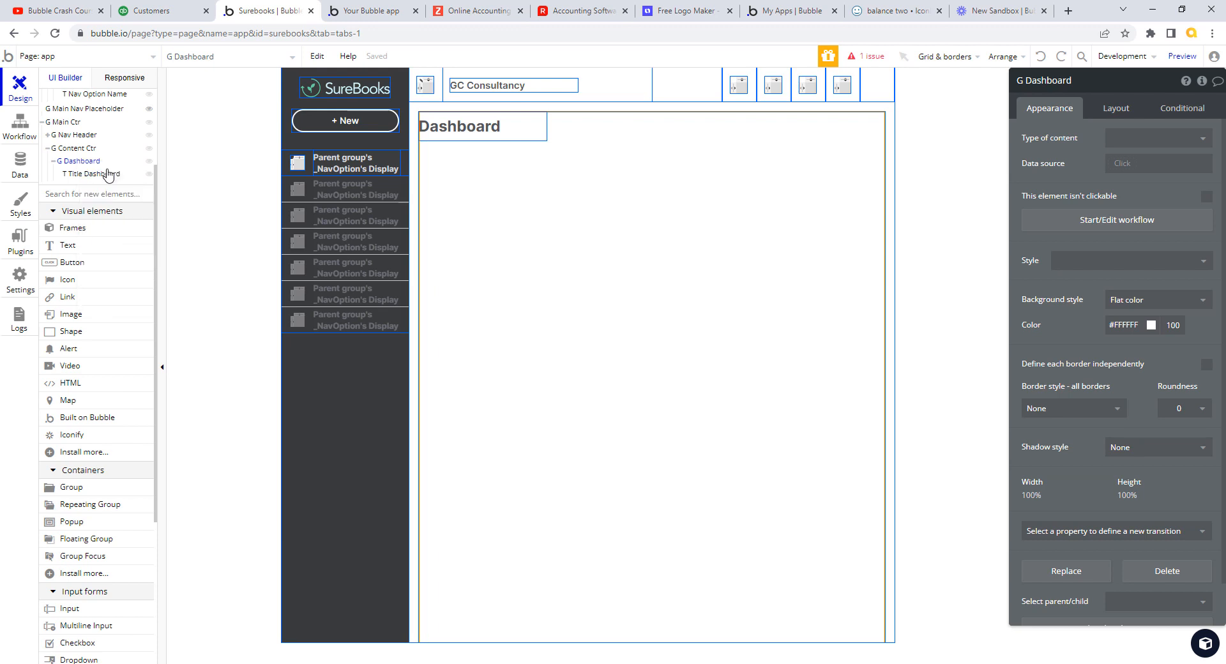
left_click(150, 162)
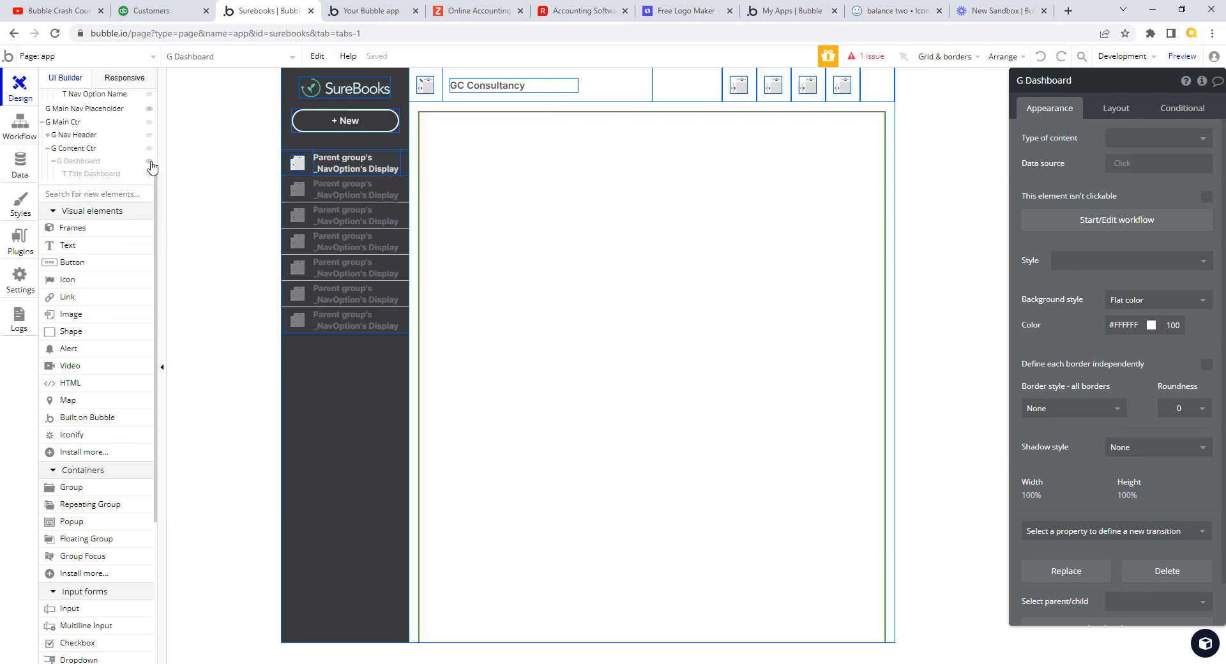
Paste the copied dashboard group into G Content Ctr and expand the copy in the elements tree
left_click(93, 150)
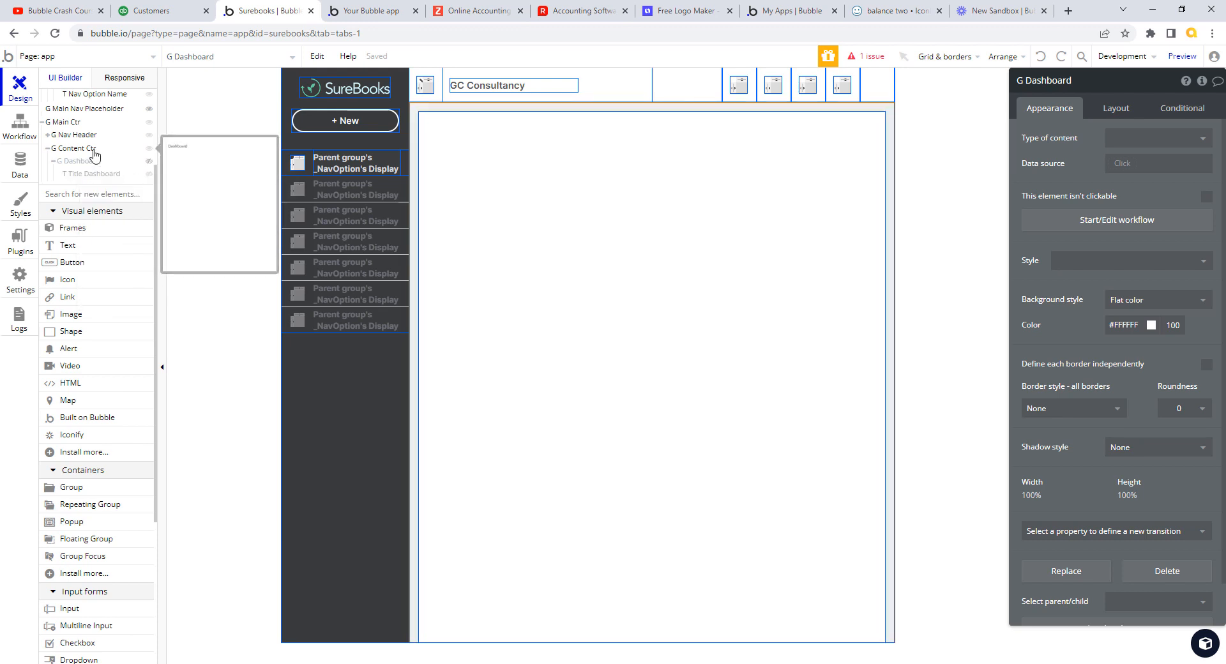
right_click(554, 214)
left_click(606, 415)
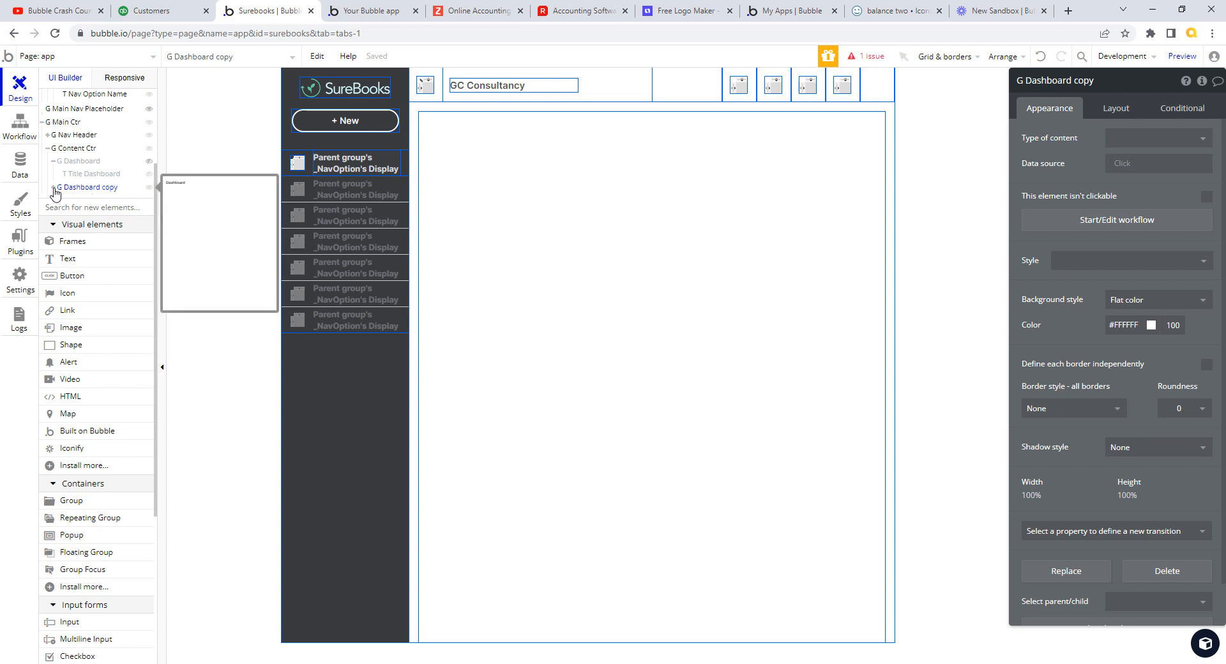
left_click(52, 188)
left_click(225, 241)
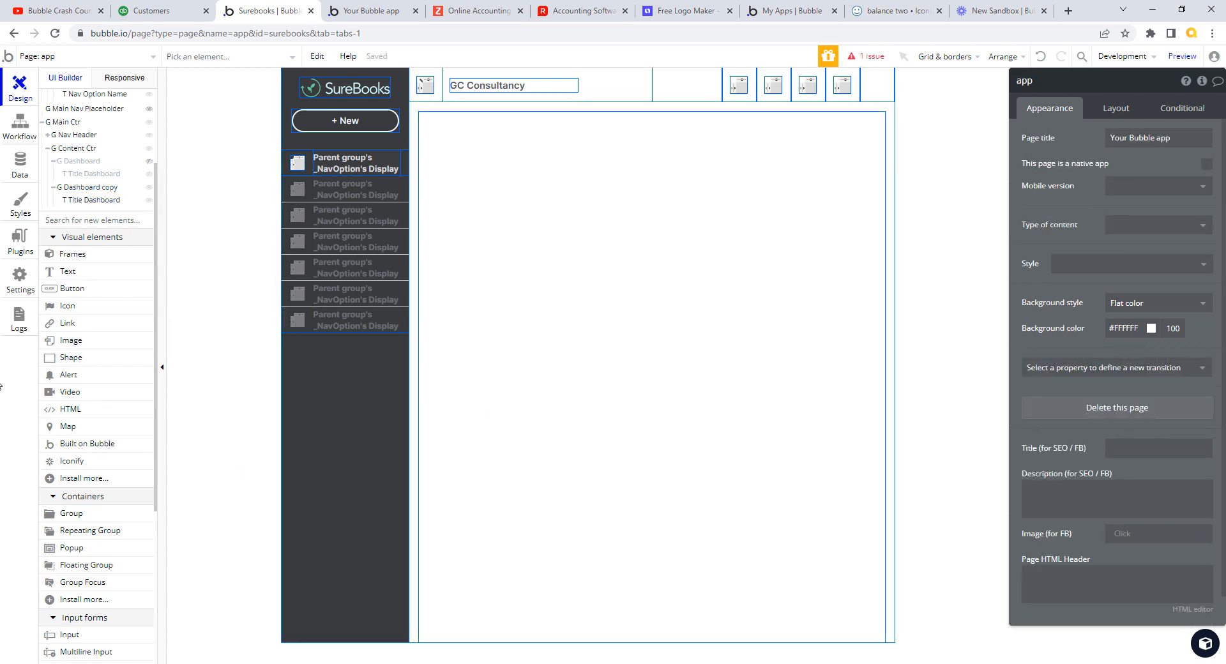
Rename the copied dashboard group in G Content Ctr to G Banking
left_click(93, 187)
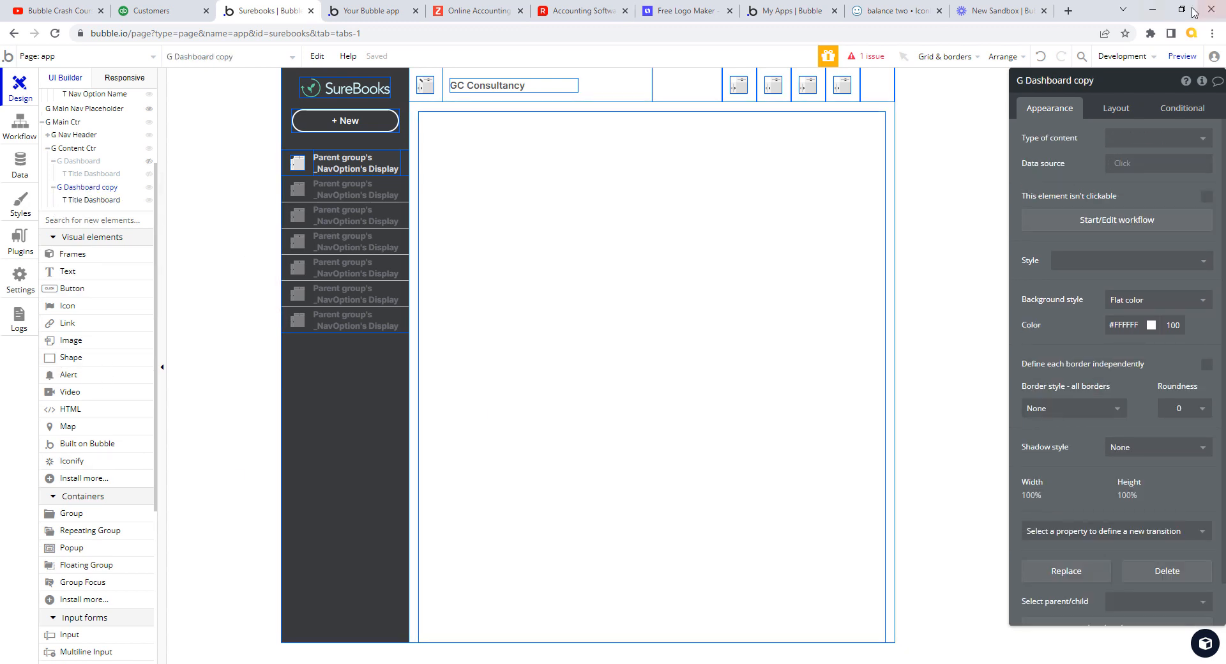
left_click_drag(1026, 81, 1106, 80)
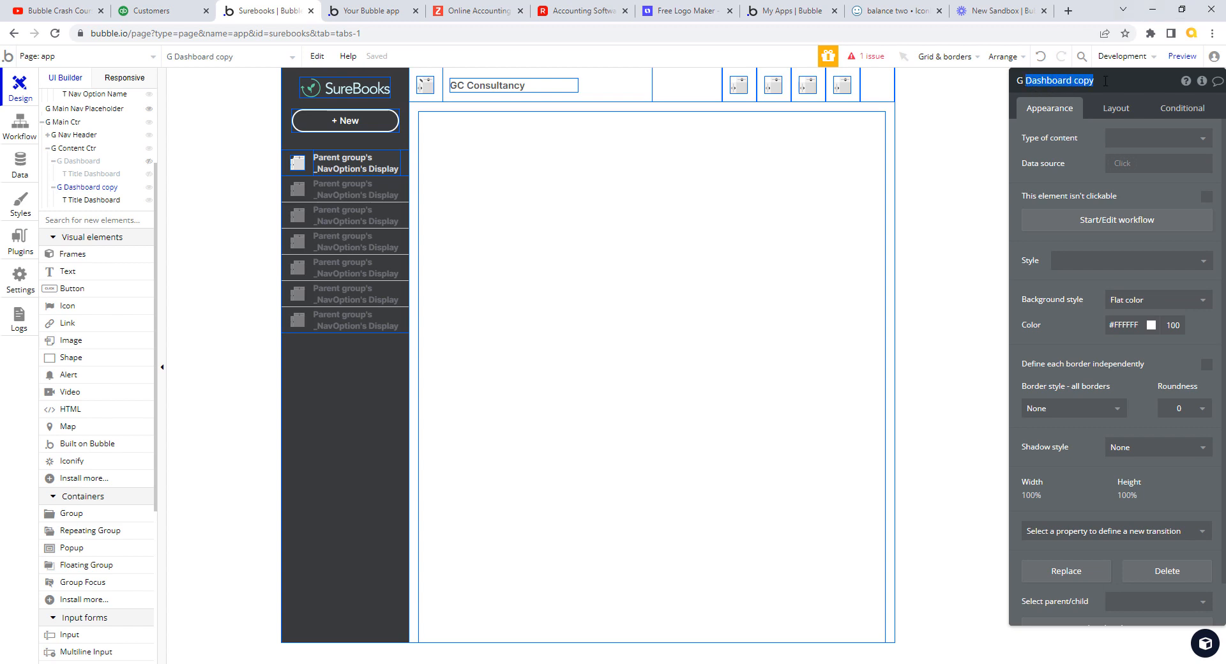
left_click(375, 12)
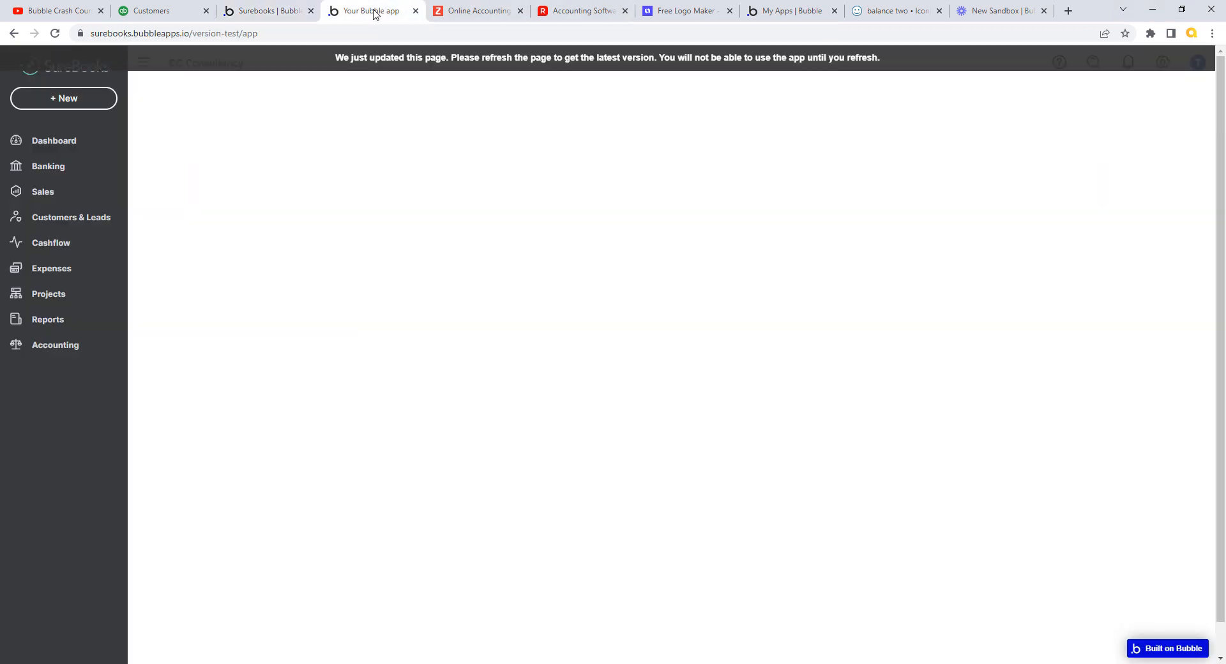
left_click(296, 12)
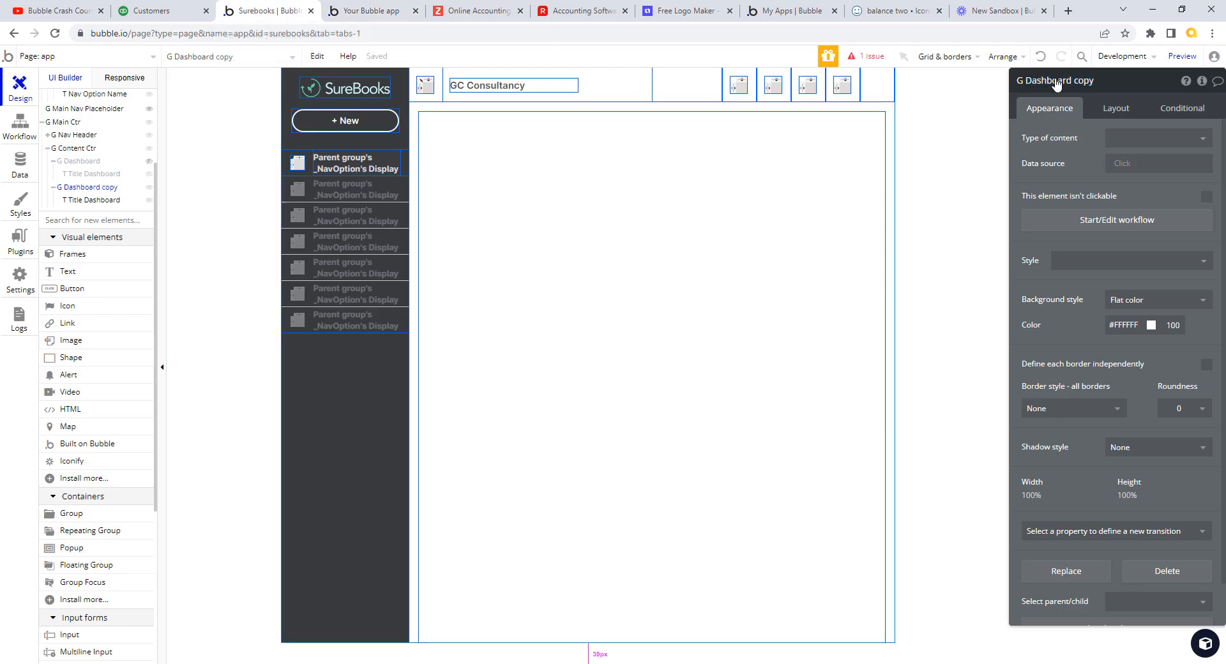
left_click(1050, 83)
left_click_drag(1025, 80, 1112, 81)
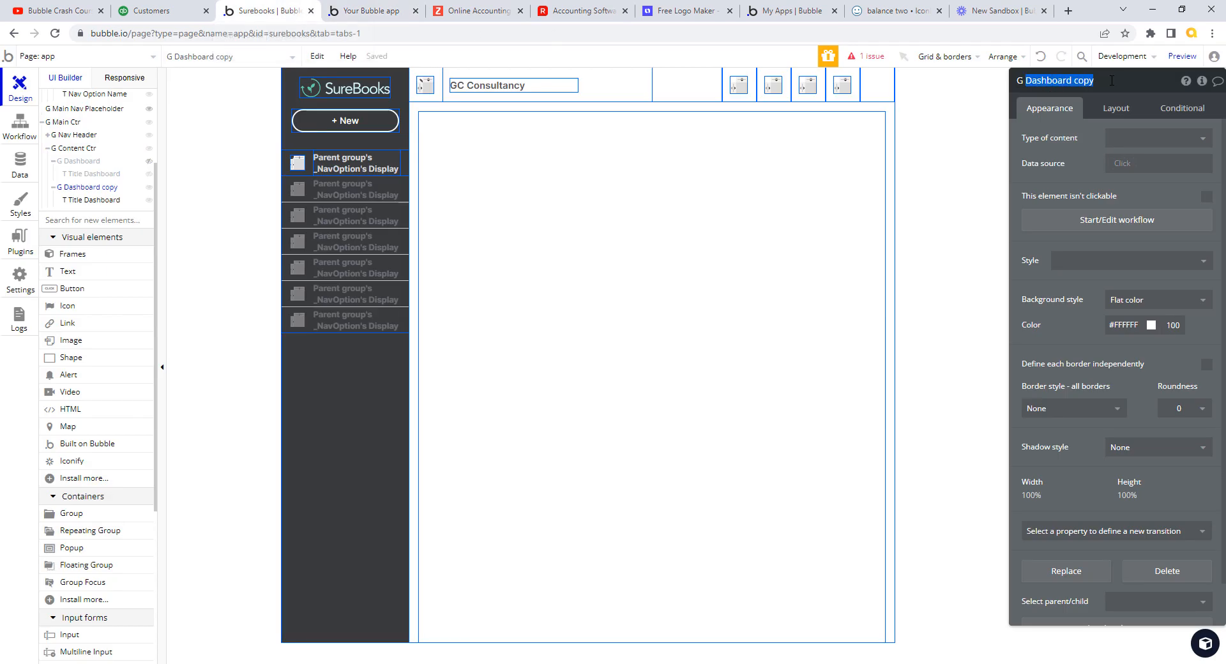
type("Banking")
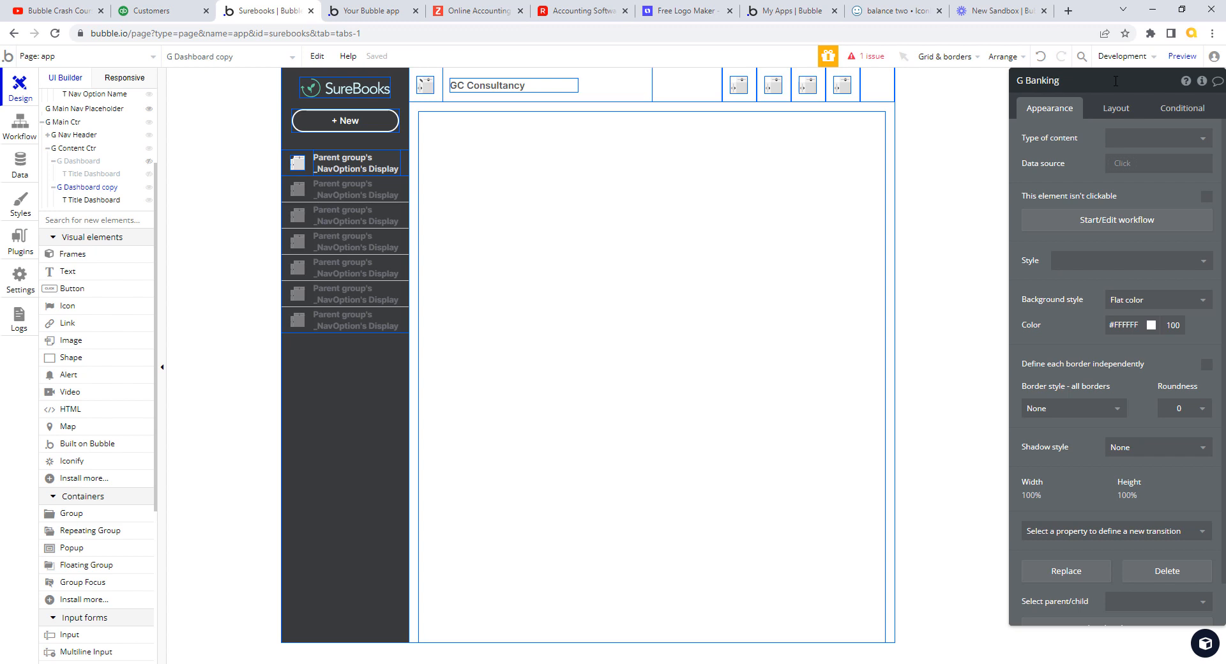
key("Tab")
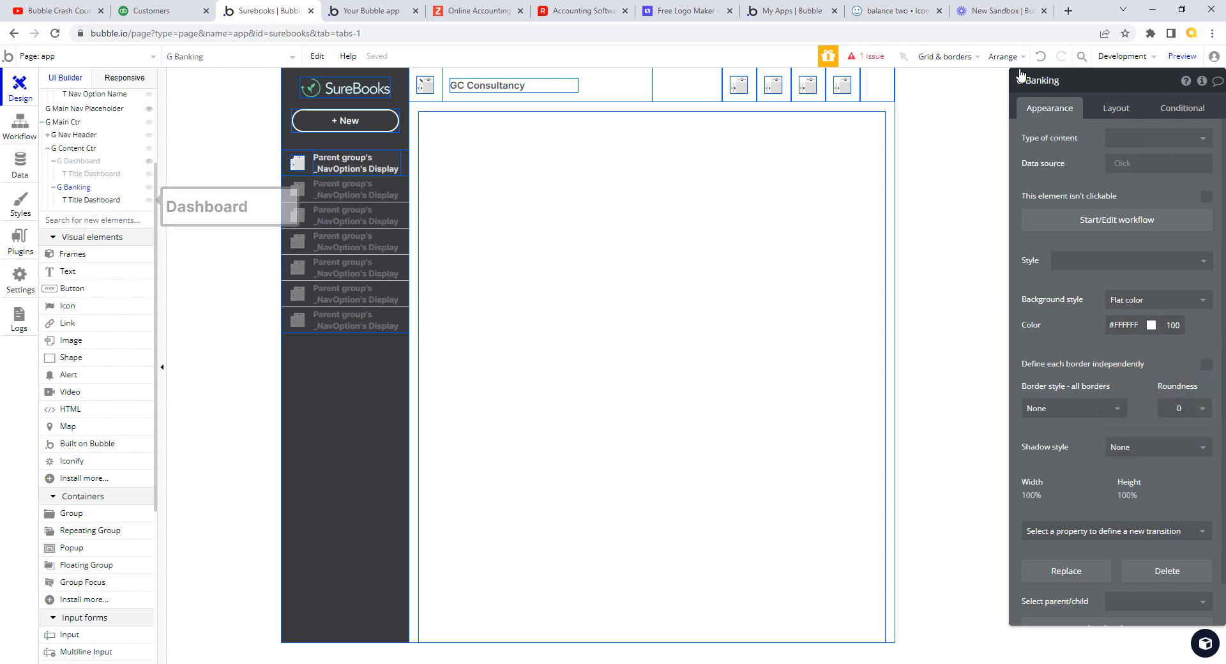
Rename the title element inside G Banking to T Title Banking and set its displayed text to "Banking"
left_click(91, 200)
double_click(1061, 81)
type("Banking")
double_click(1053, 140)
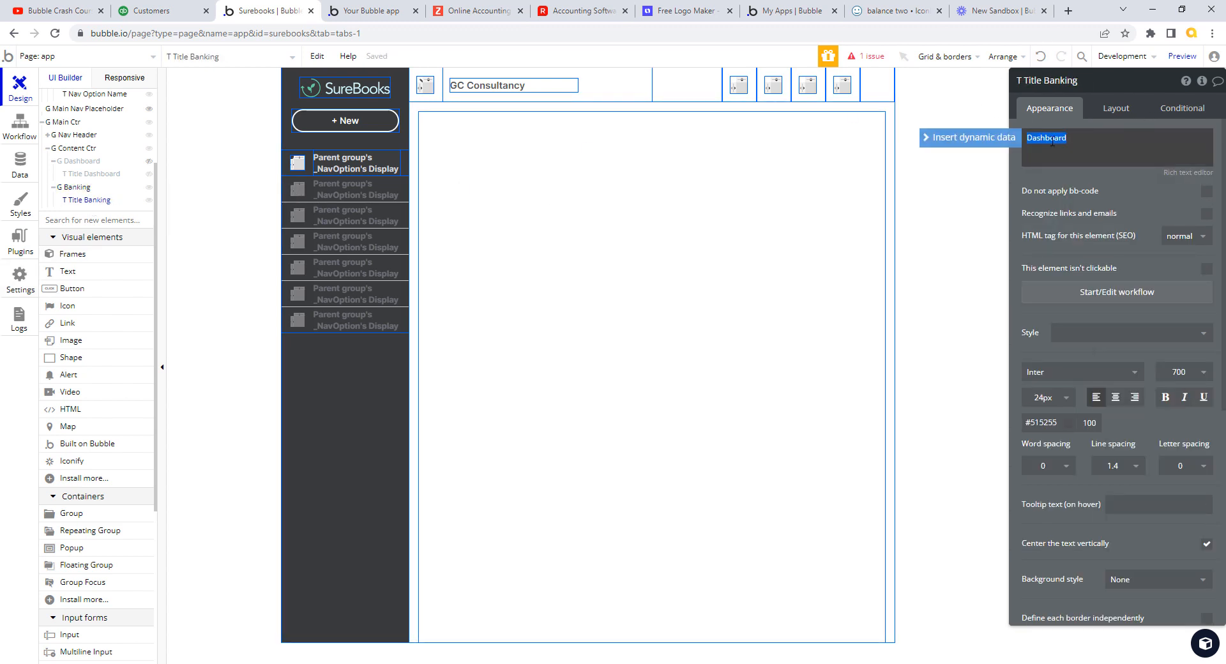
type("Banking")
key("Tab")
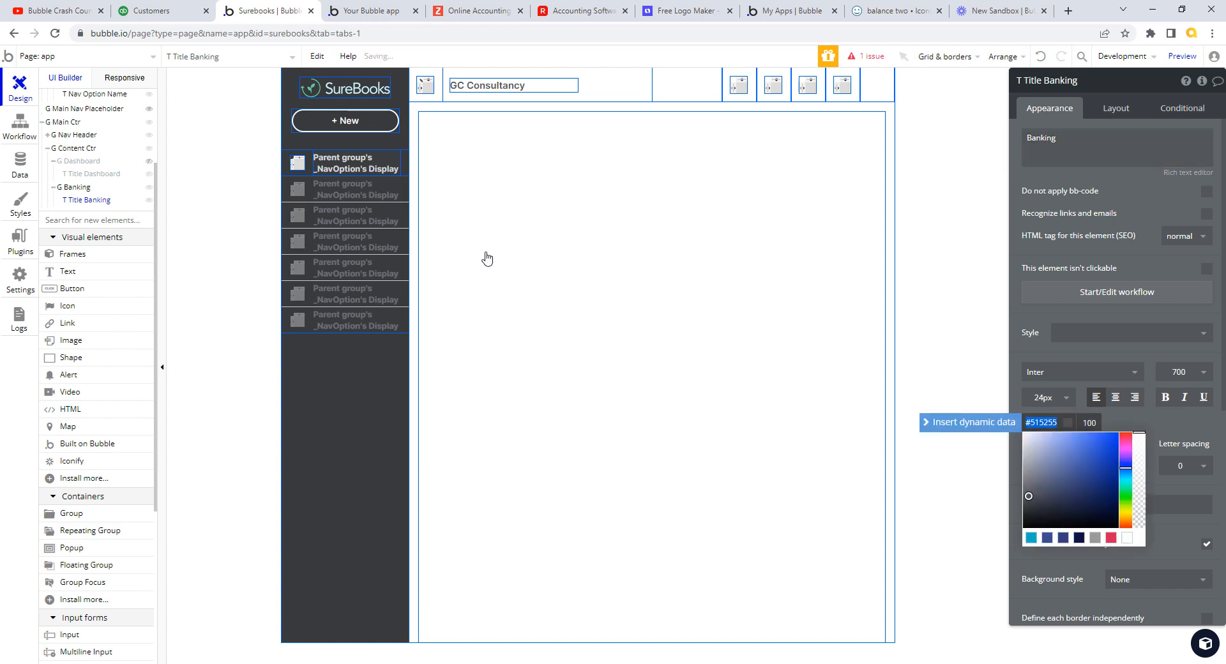
Hide G Banking in the editor and paste another copy of the dashboard group into G Content Ctr
left_click(90, 189)
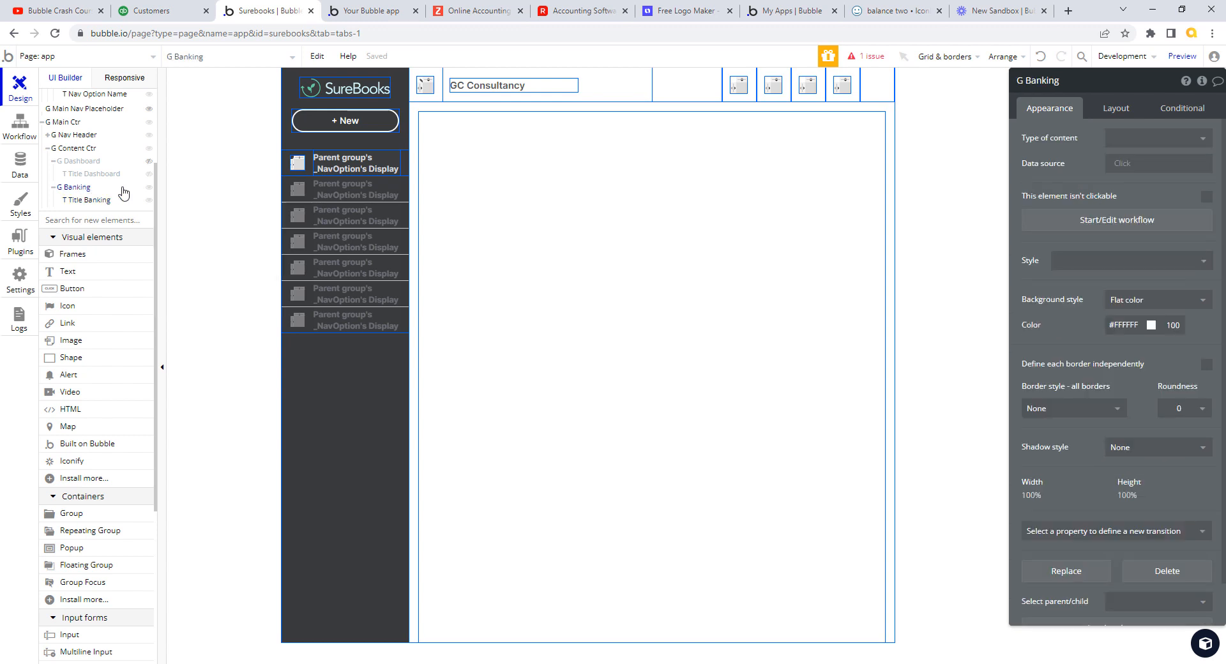
left_click(149, 187)
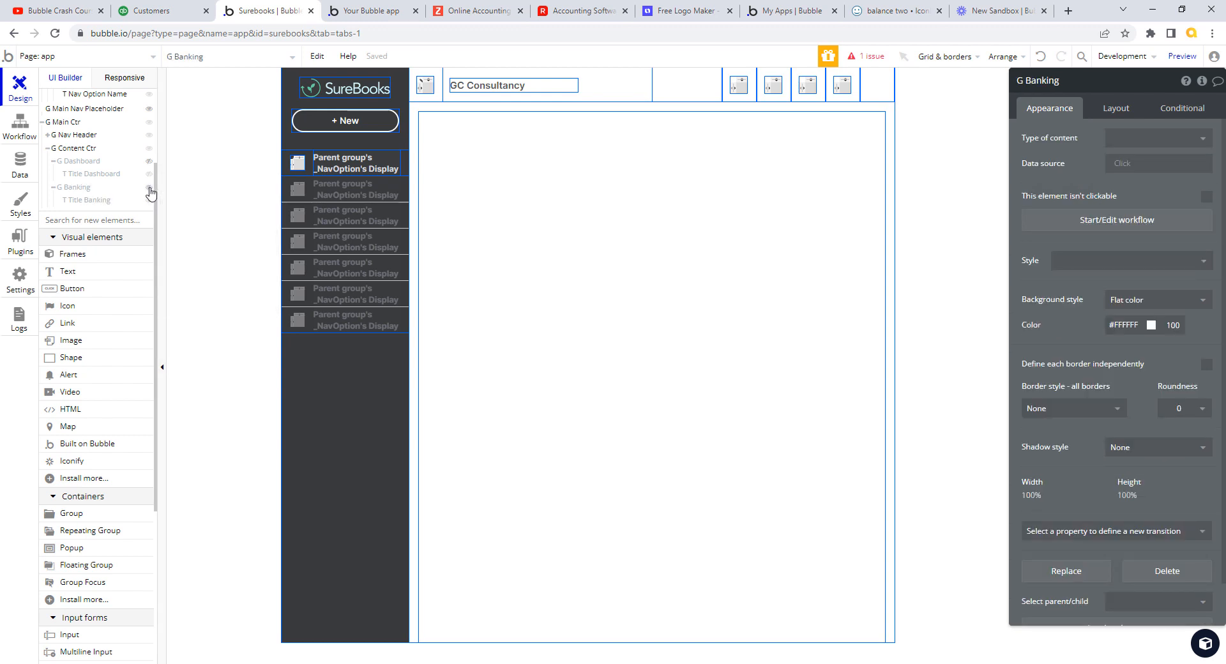
left_click(88, 151)
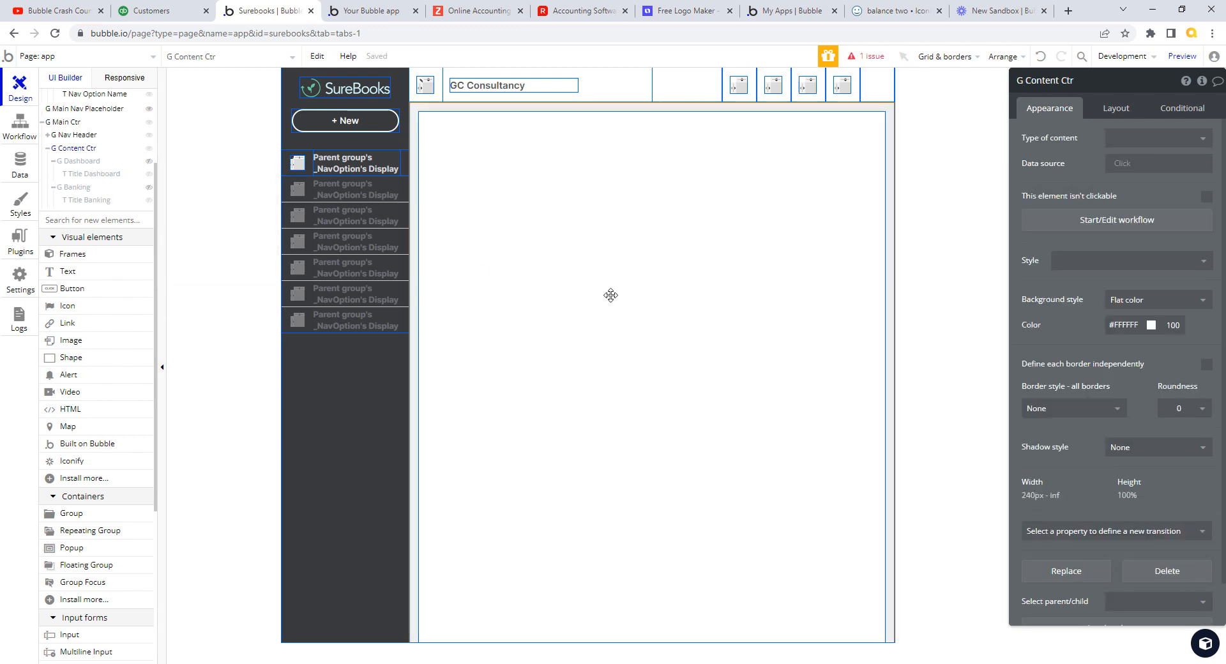
right_click(591, 287)
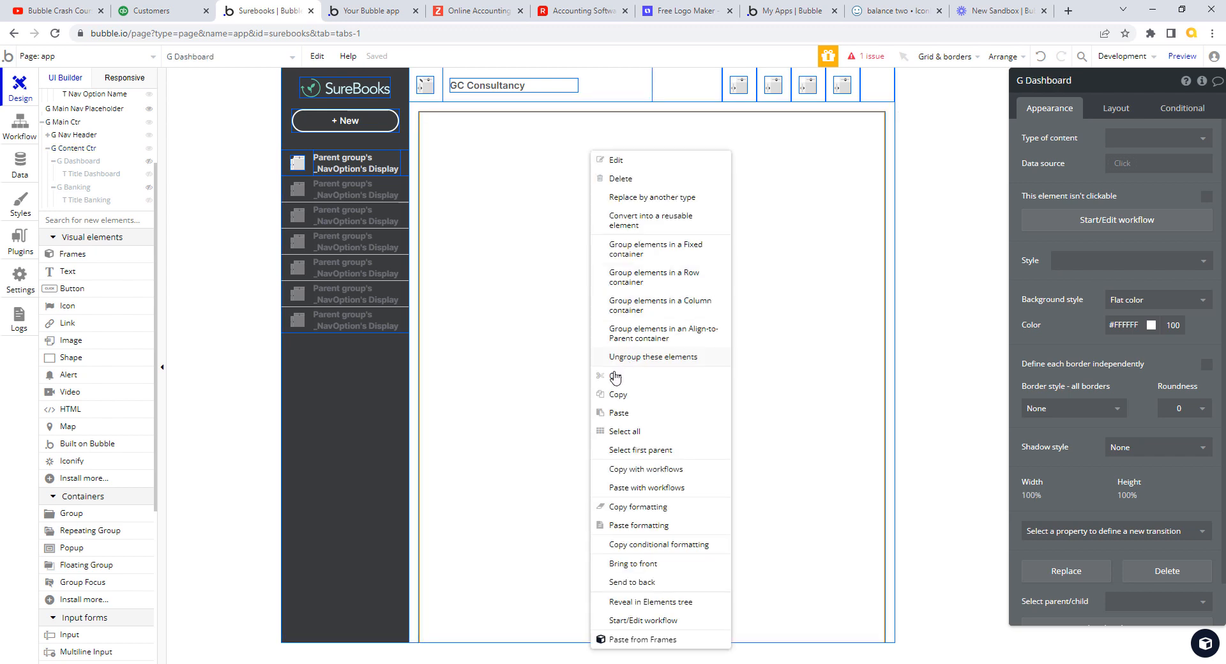
left_click(625, 419)
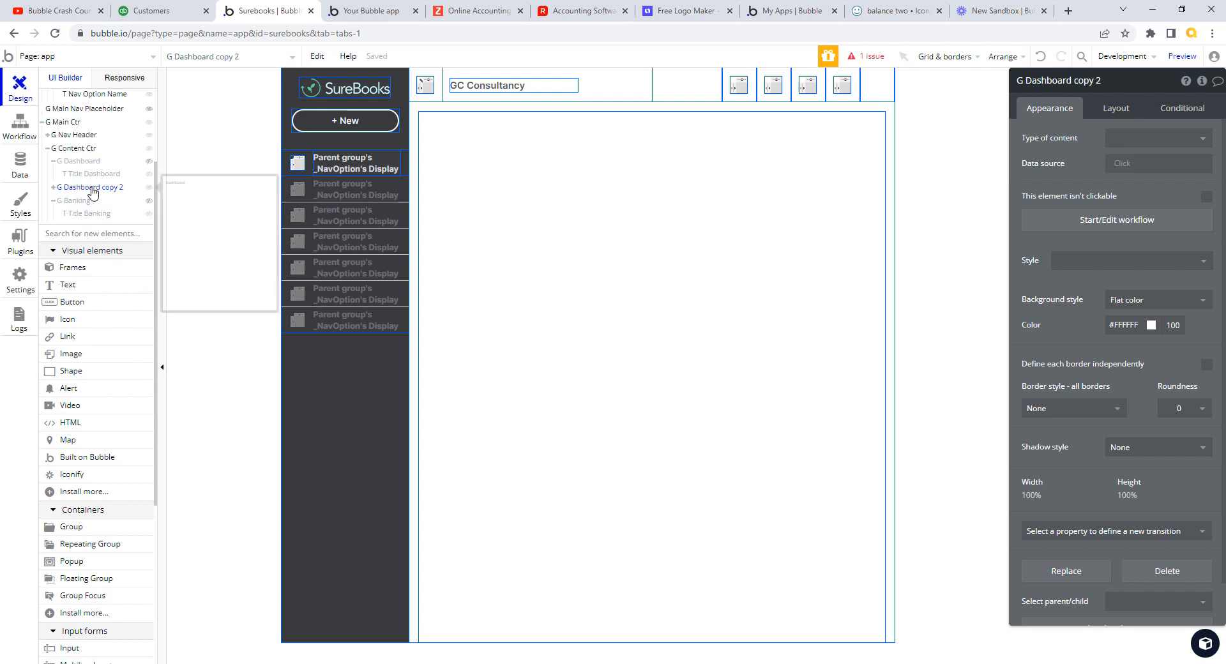
Expand the newly pasted dashboard copy in the elements tree and rename the group G Sales
left_click(54, 188)
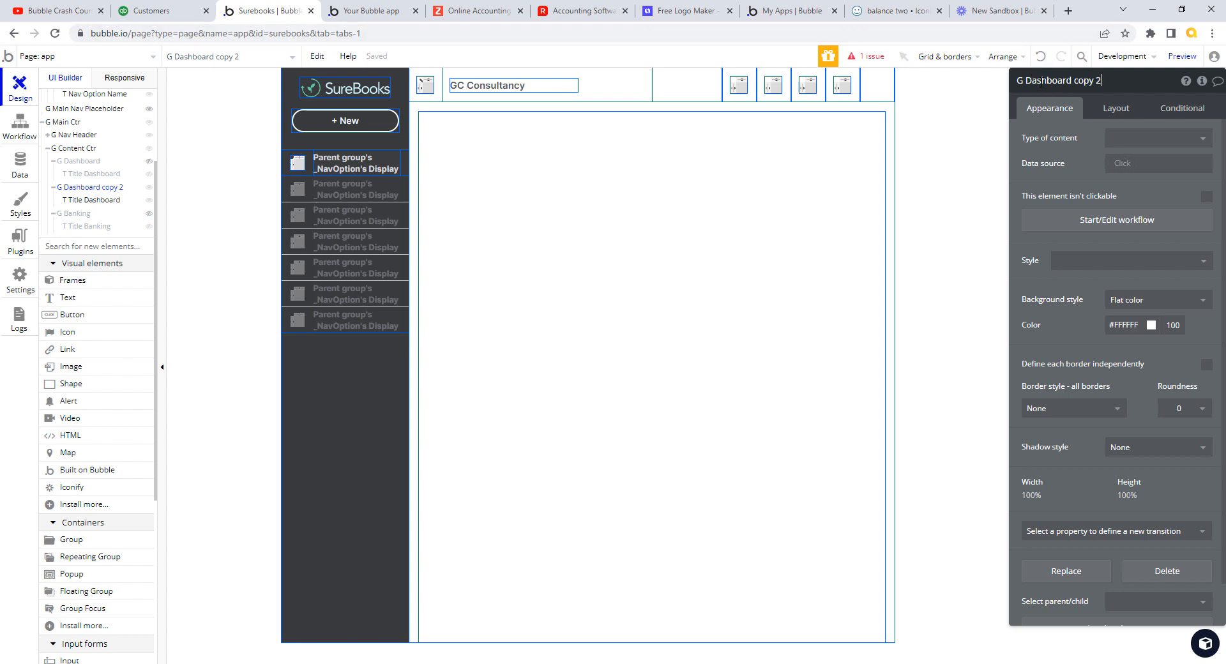
left_click_drag(1047, 80, 1157, 119)
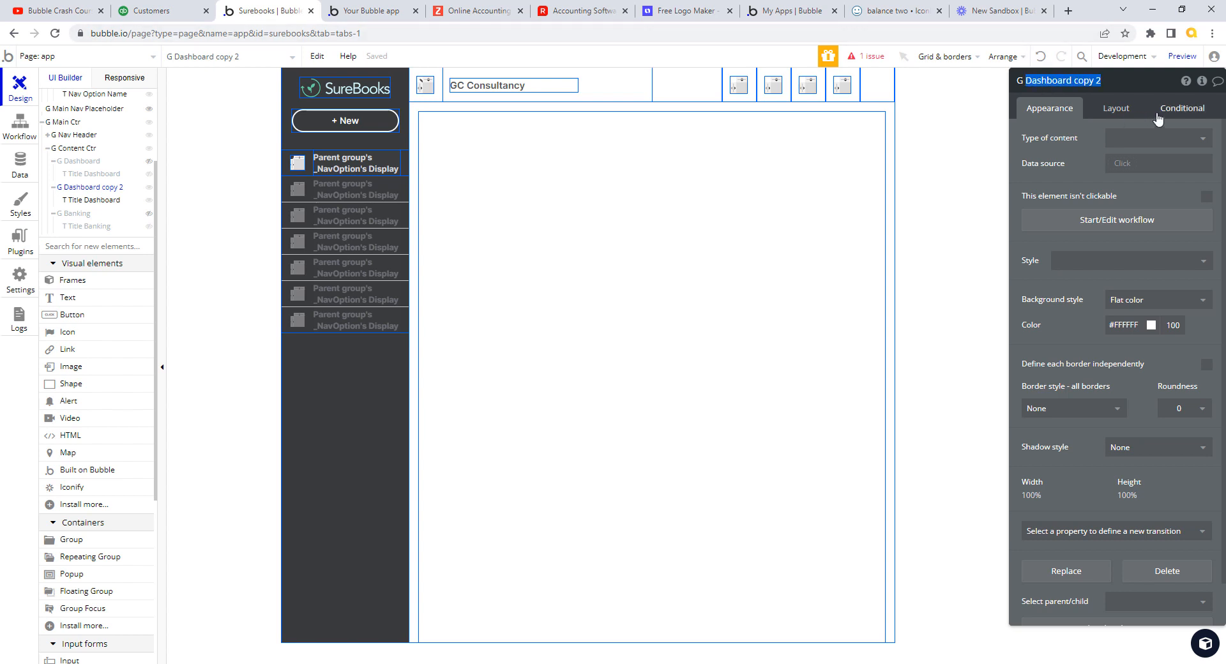
type("Sales")
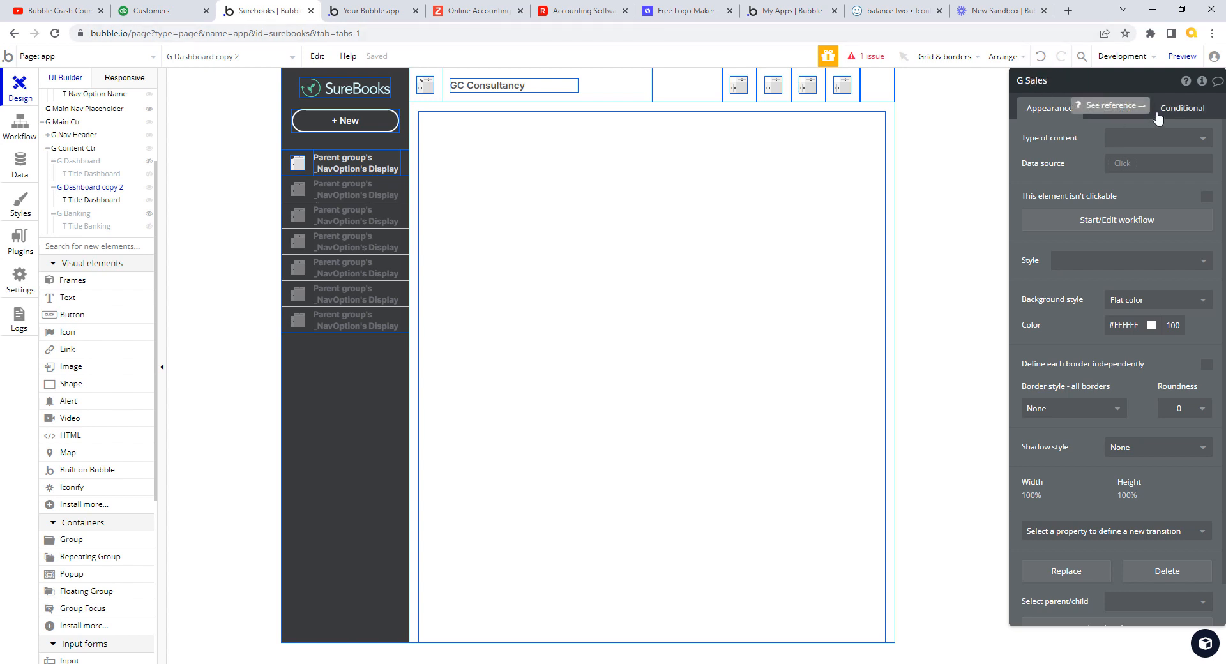
key("Tab")
Rename the title element inside G Sales to T Title Sales and replace its displayed text with the section's name
left_click(86, 203)
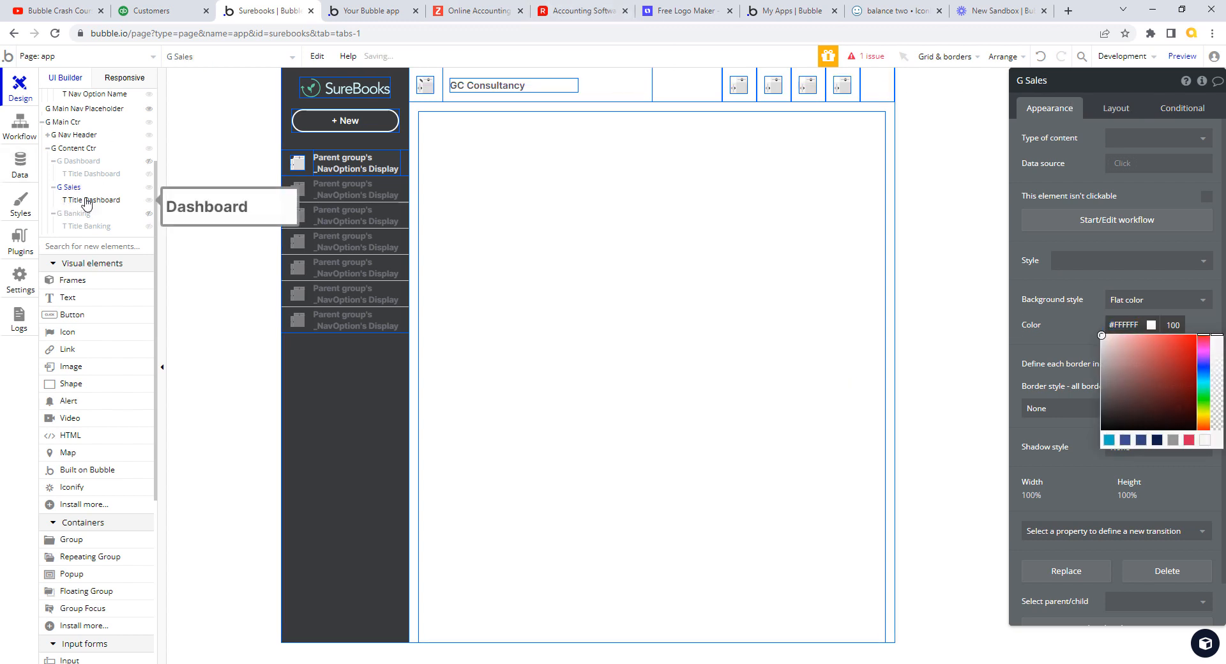
left_click(87, 201)
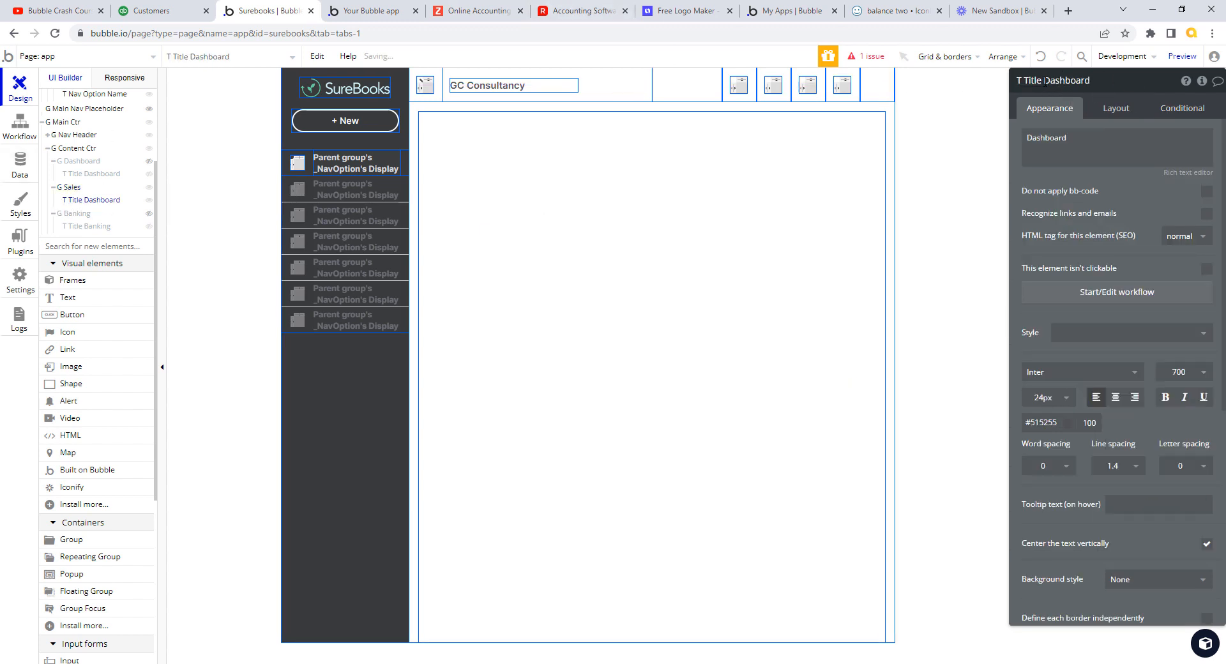
double_click(1060, 81)
type("Sale")
double_click(1065, 136)
type("S")
left_click(207, 352)
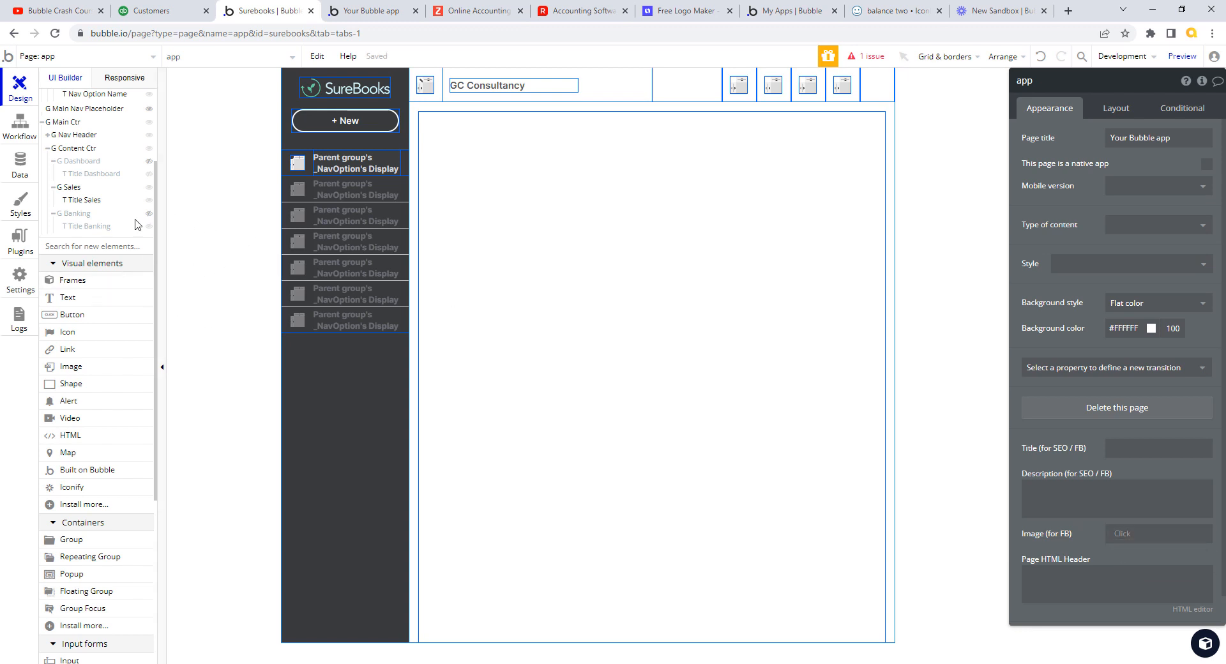
Move G Sales one place further in G Content Ctr's order so it follows G Banking
left_click(74, 189)
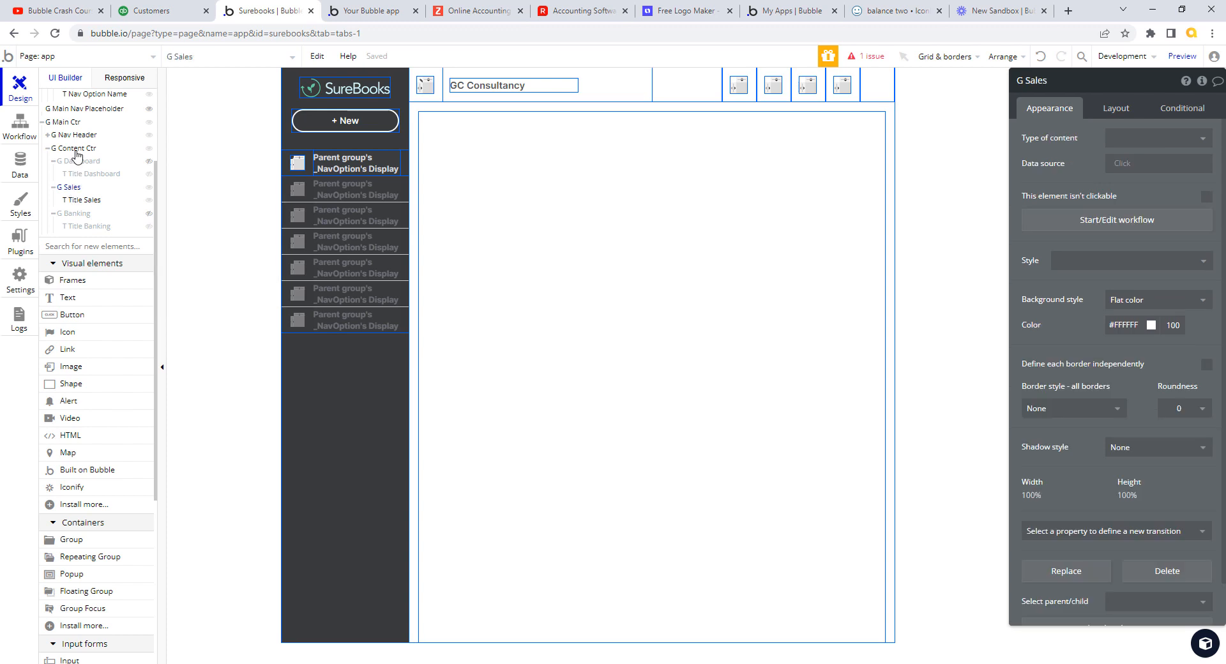
left_click(1121, 111)
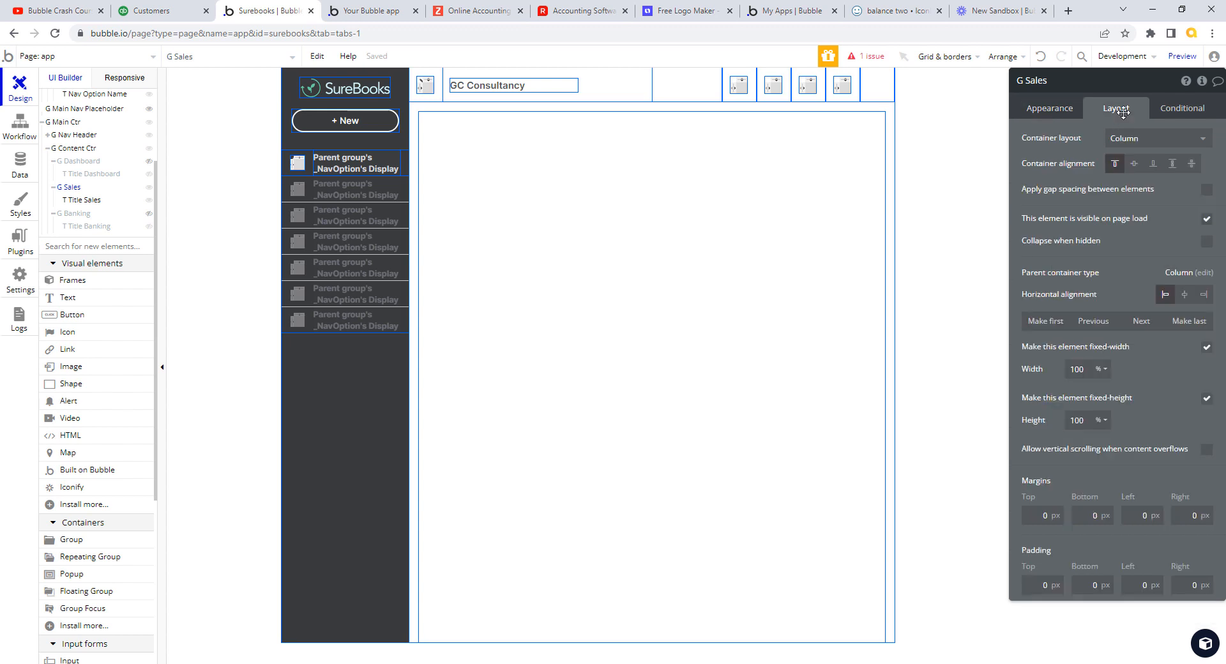
left_click(1151, 328)
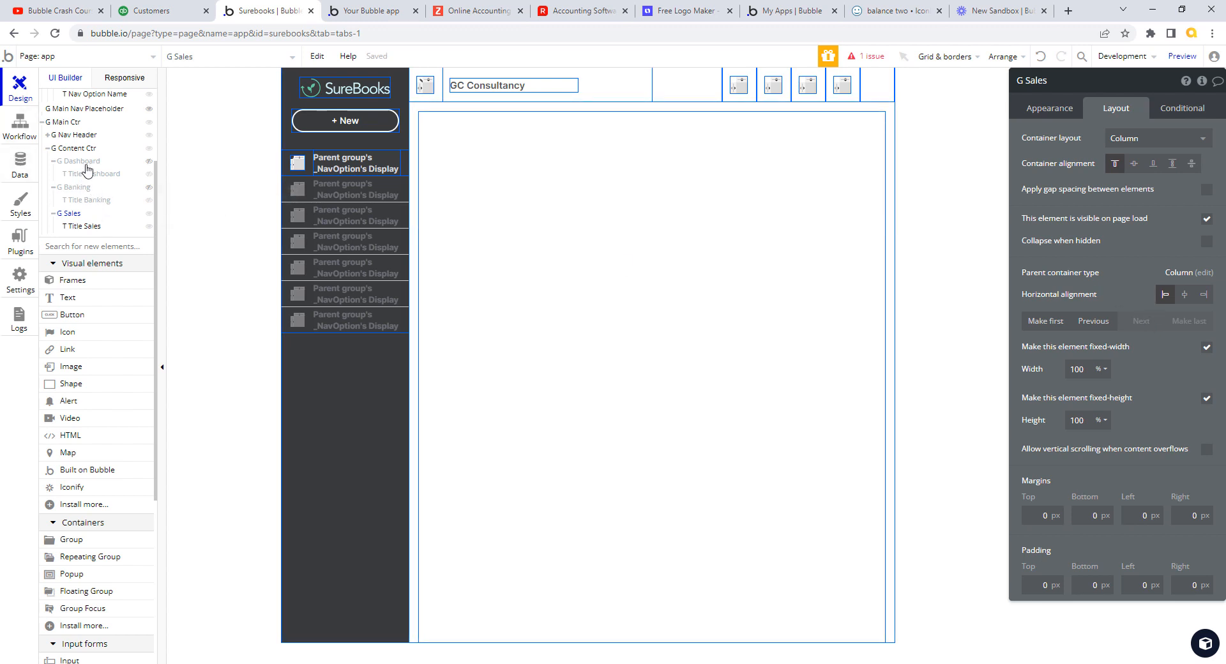
left_click(185, 15)
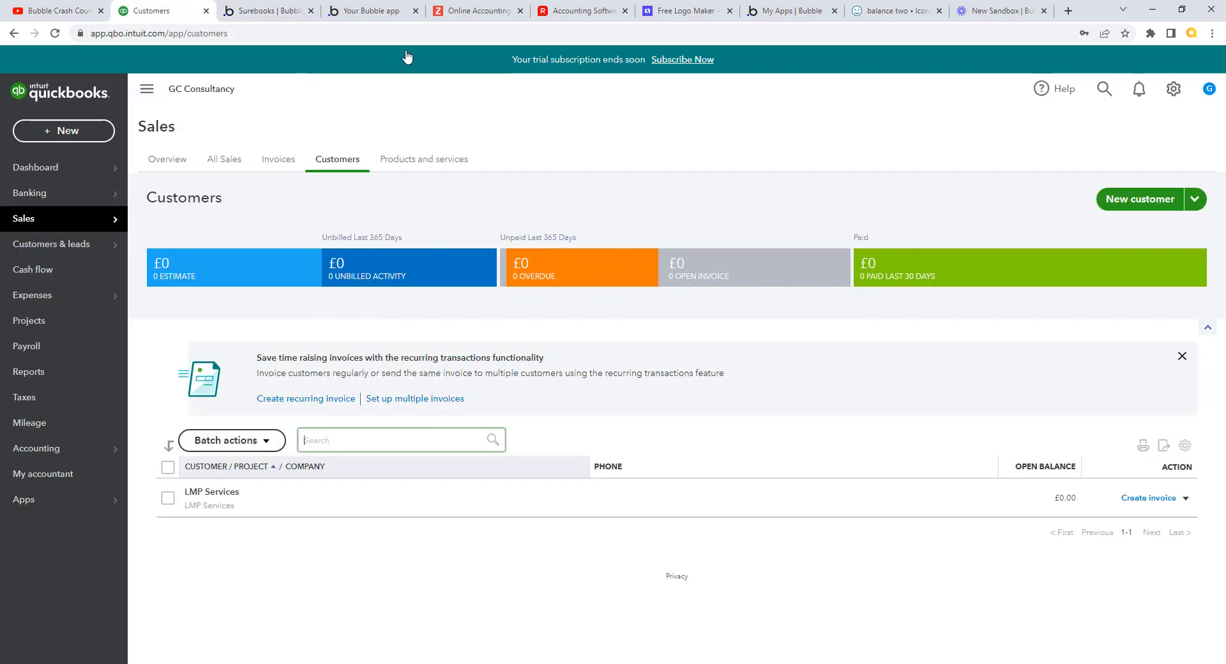
left_click(369, 15)
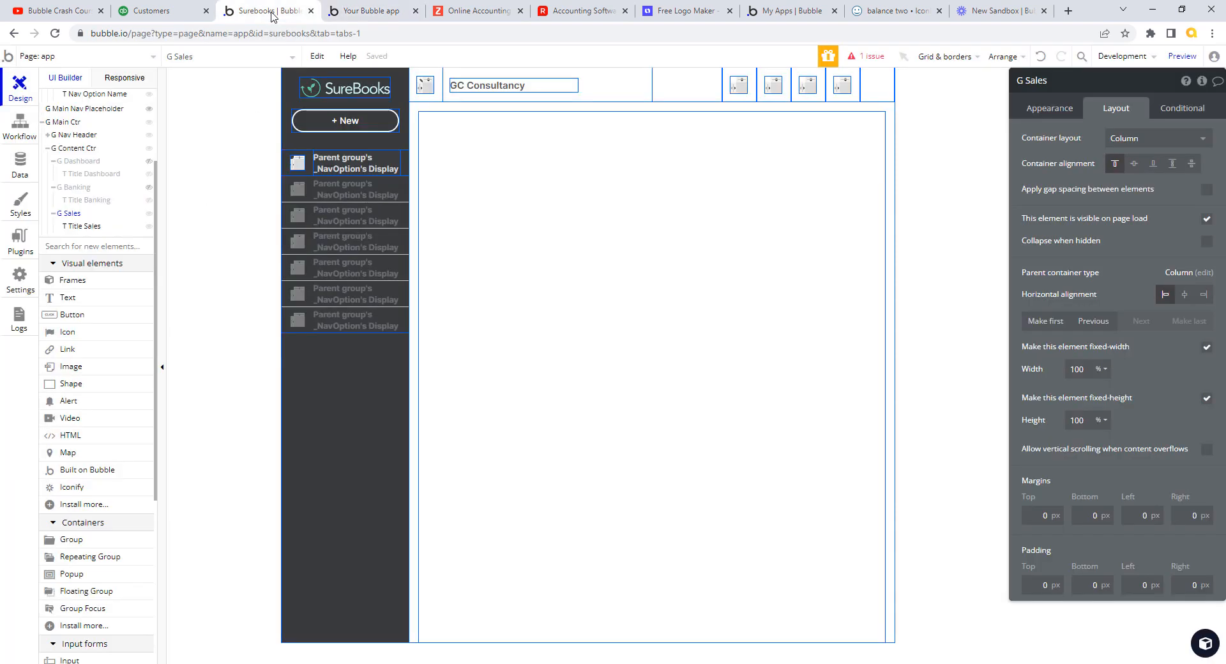
left_click(274, 16)
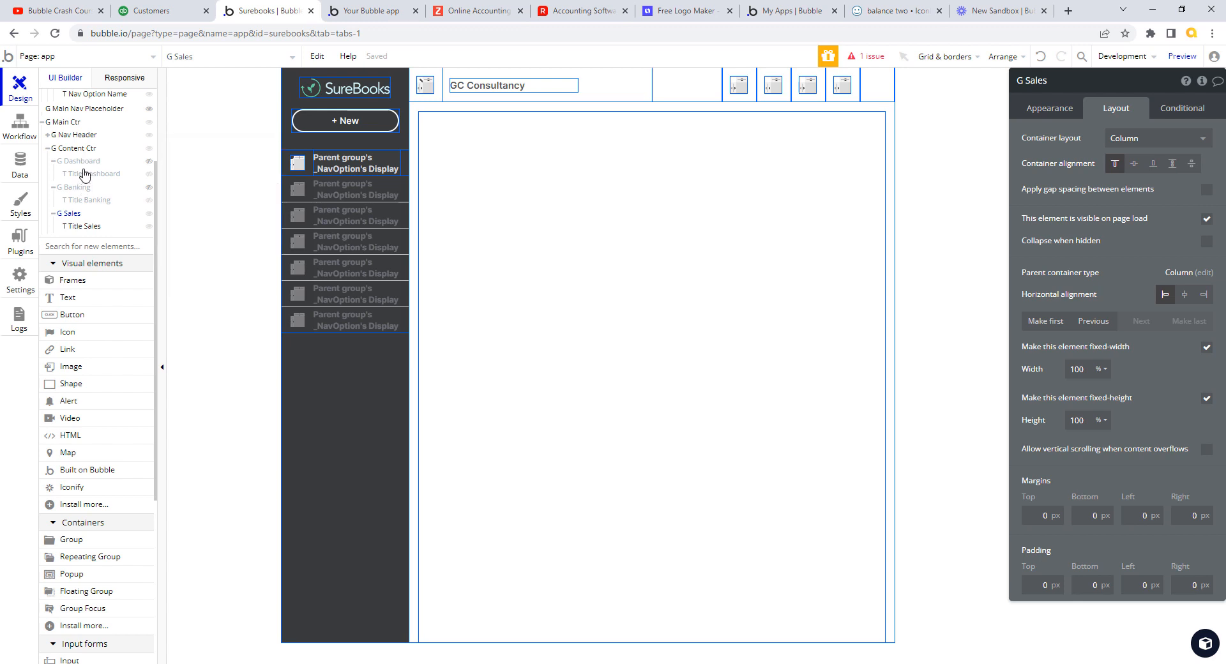
Set G Dashboard to be not visible on page load and to collapse when hidden
mouse_move(87, 168)
left_click(84, 168)
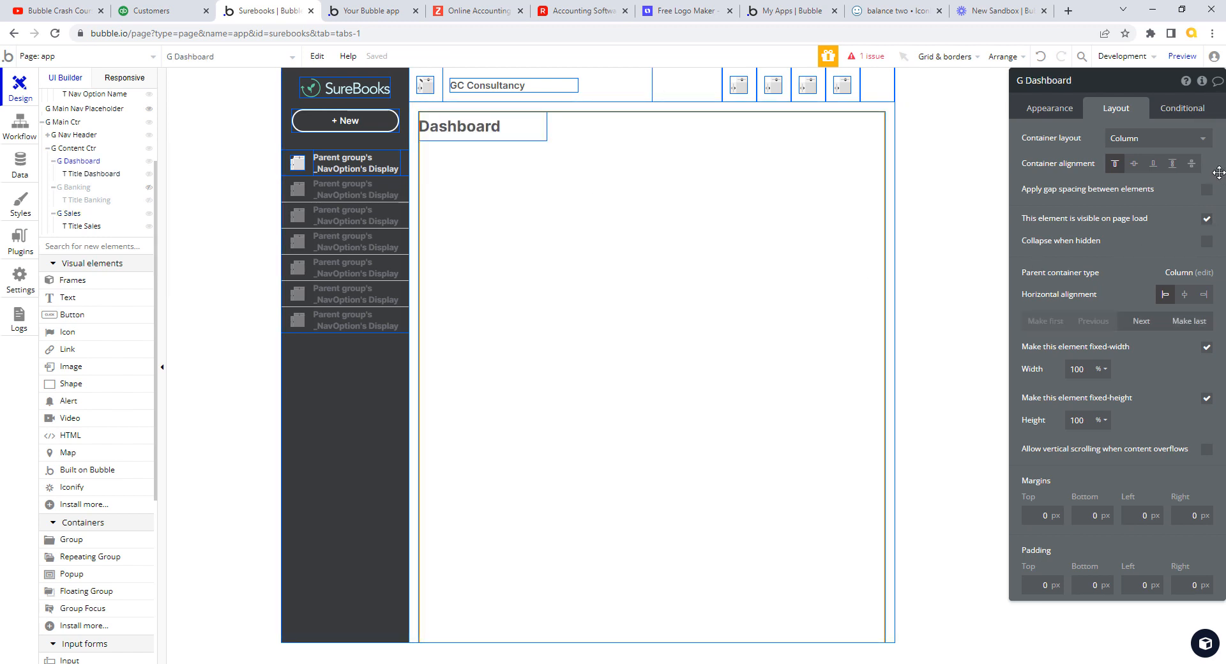
left_click(1206, 219)
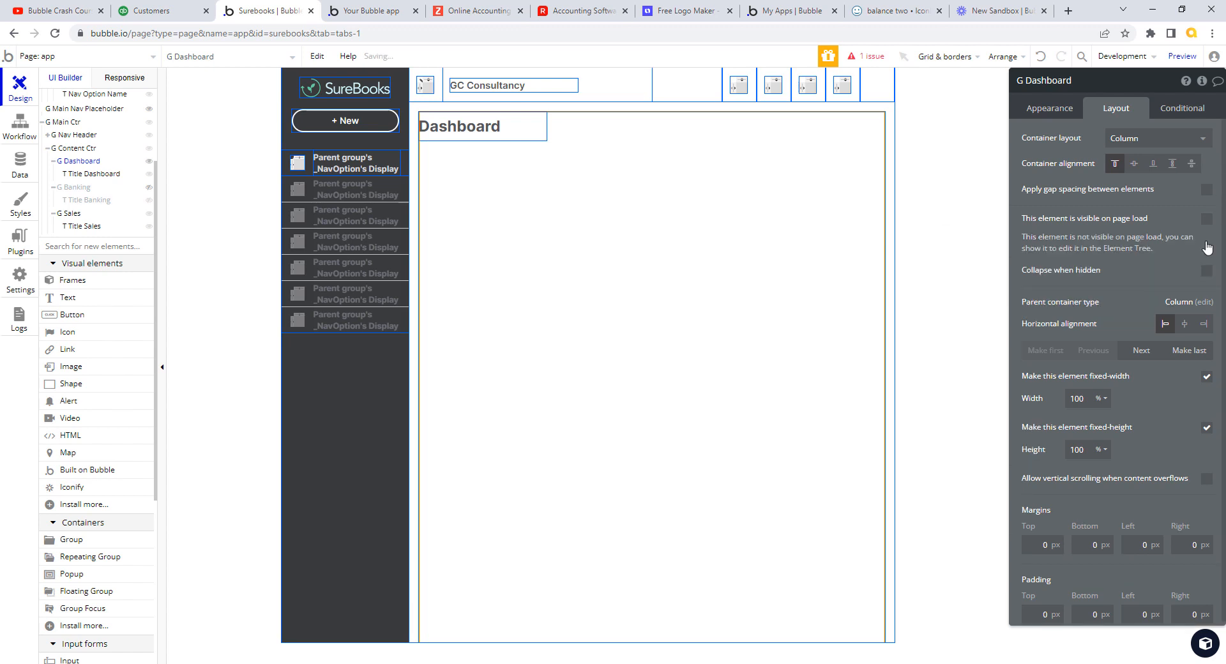
left_click(1206, 271)
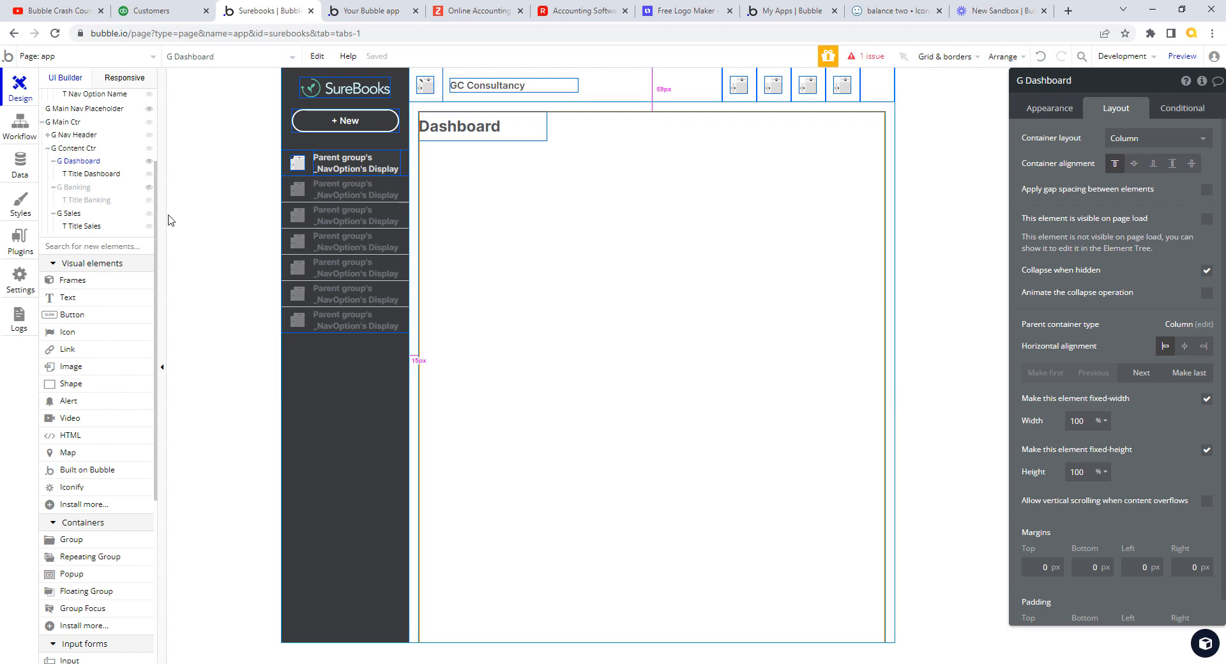
Turn off visibility on page load for G Banking and enable collapsing when hidden
left_click(86, 189)
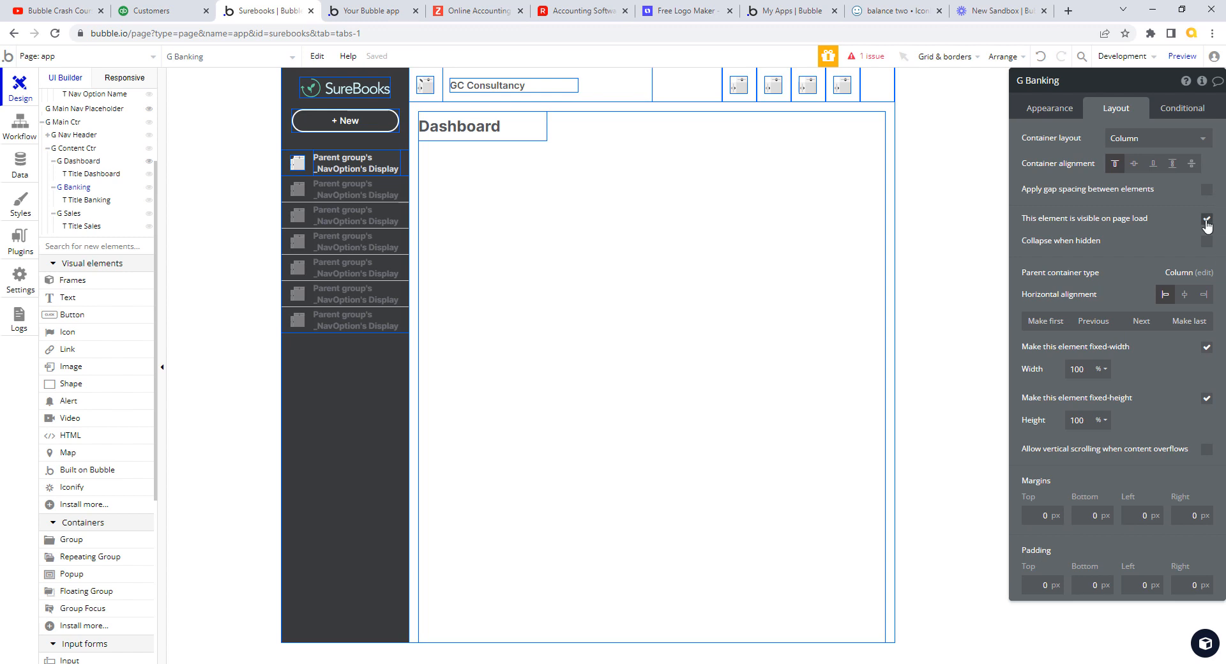
left_click(1206, 219)
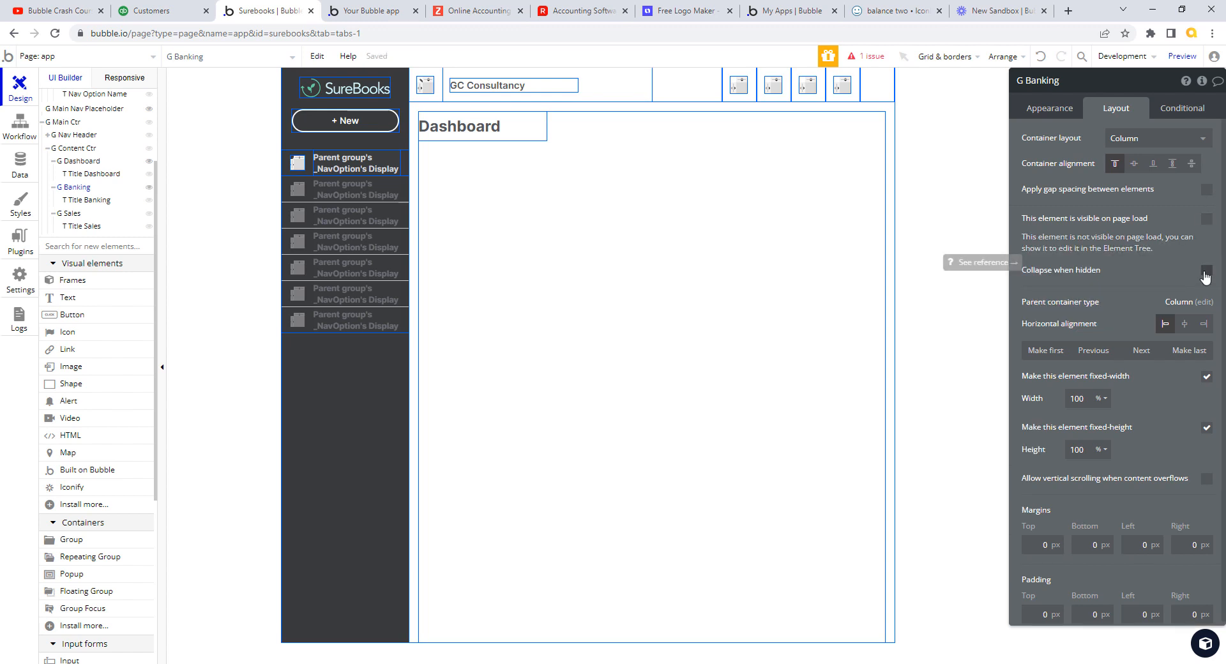
left_click(1206, 271)
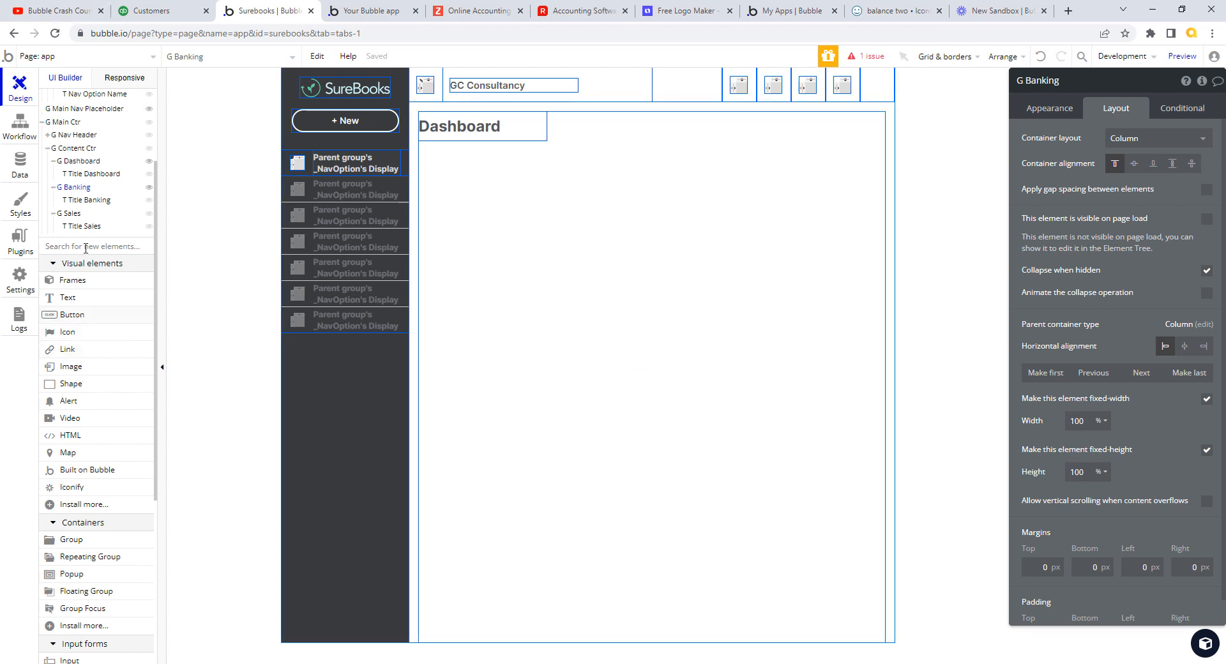
Make G Sales not visible on page load and collapse when hidden, and hide G Dashboard in the editor
left_click(1207, 219)
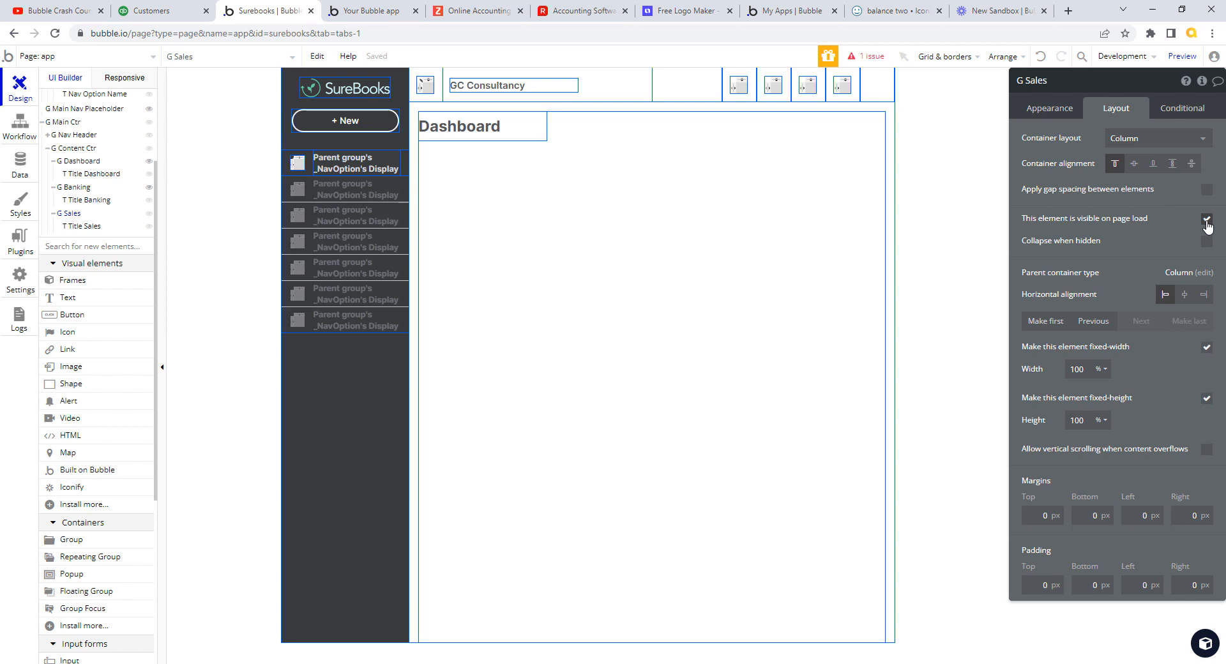
left_click(1207, 219)
left_click(1206, 271)
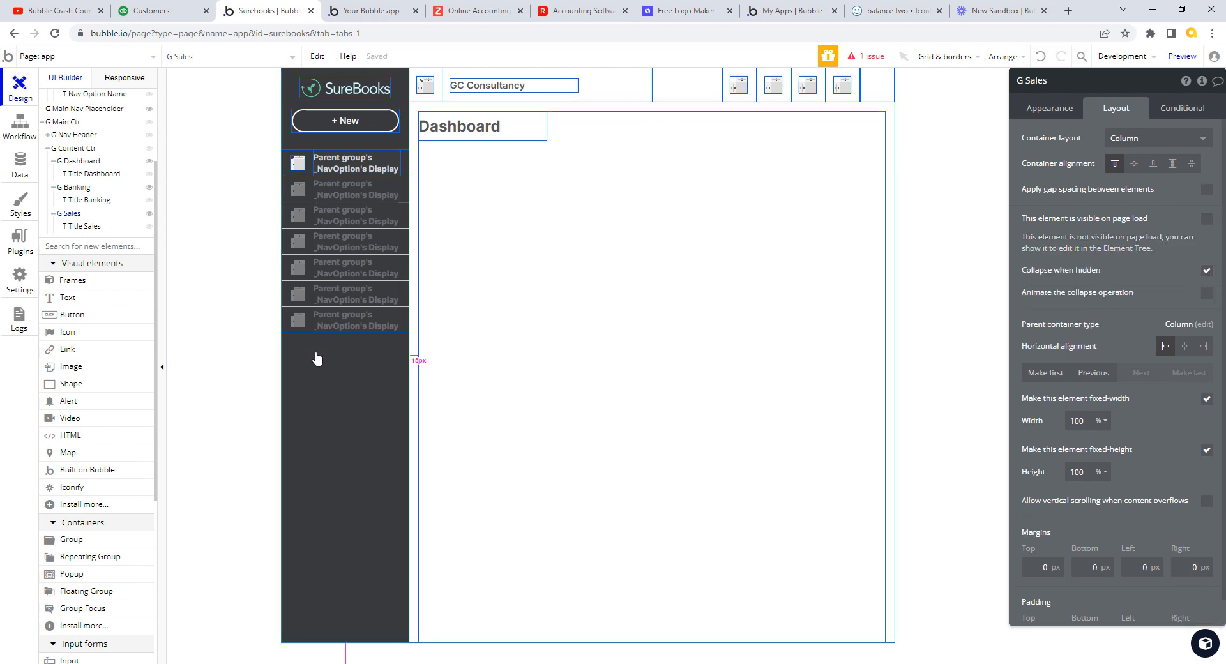
left_click(149, 161)
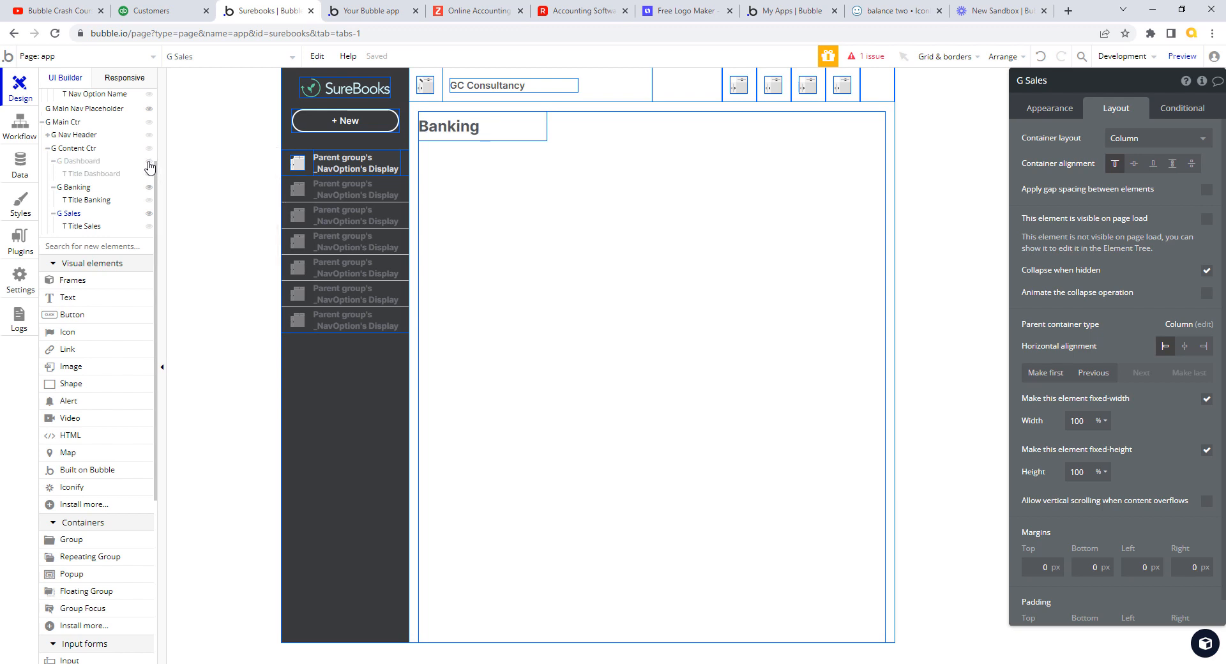
Hide G Banking and G Sales in the editor and show G Dashboard in the content area
left_click(149, 188)
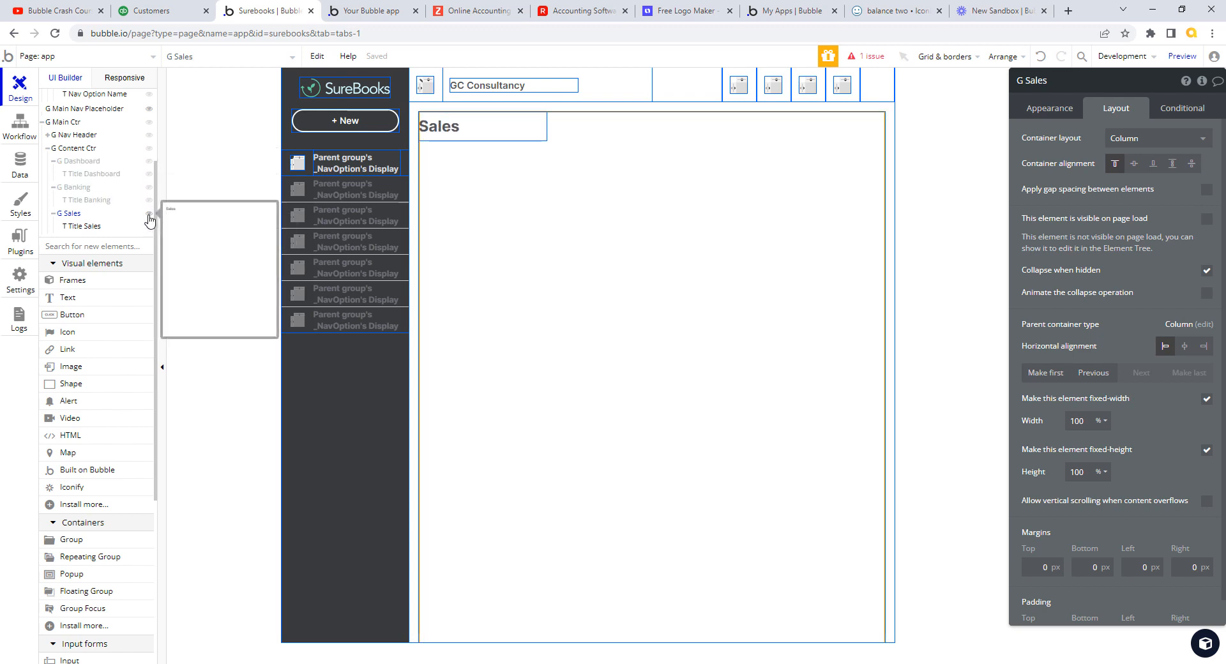
left_click(149, 214)
left_click(149, 214)
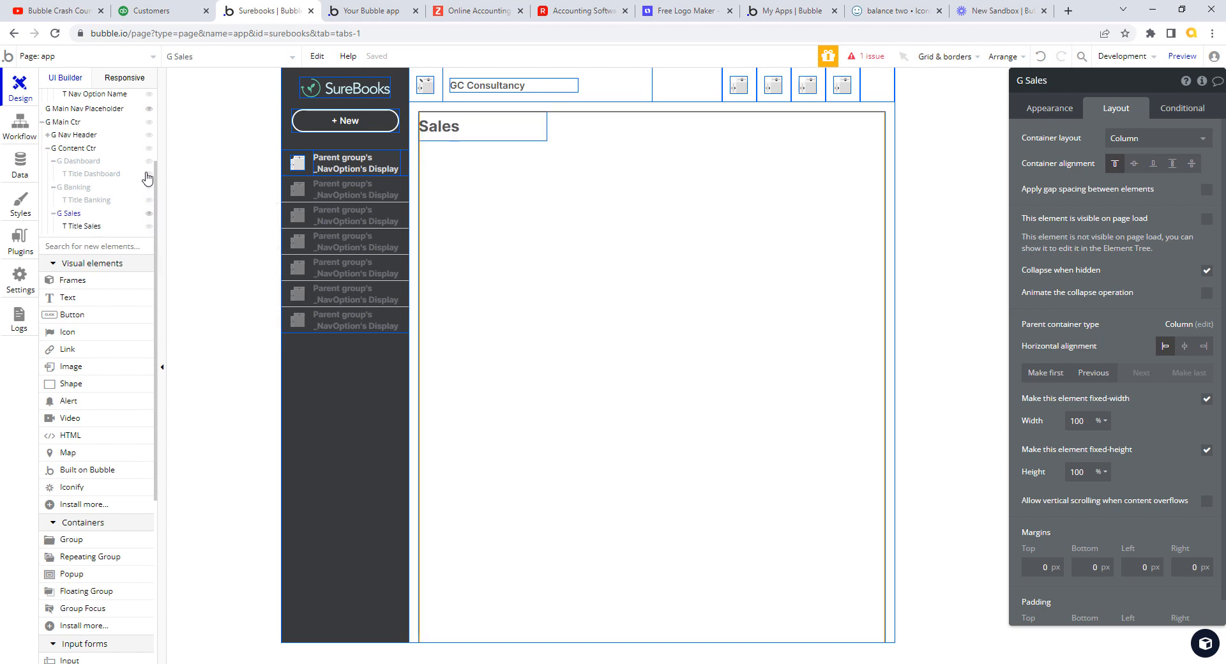
left_click(149, 214)
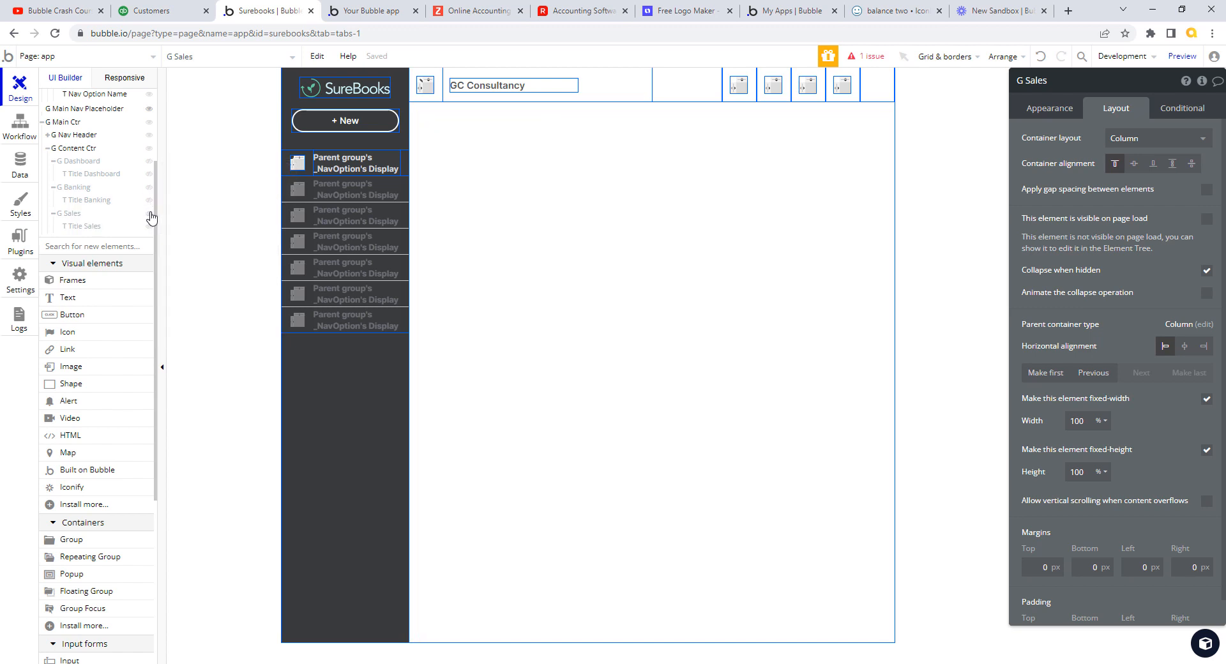
left_click(148, 161)
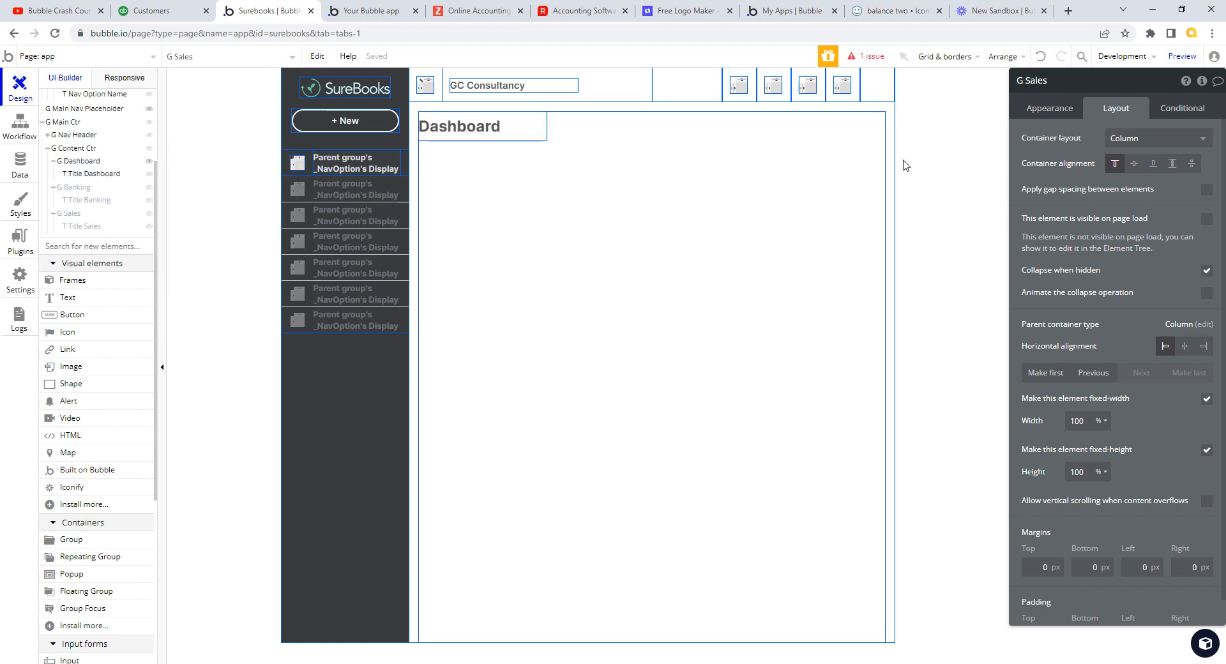
left_click(1047, 109)
left_click(1171, 109)
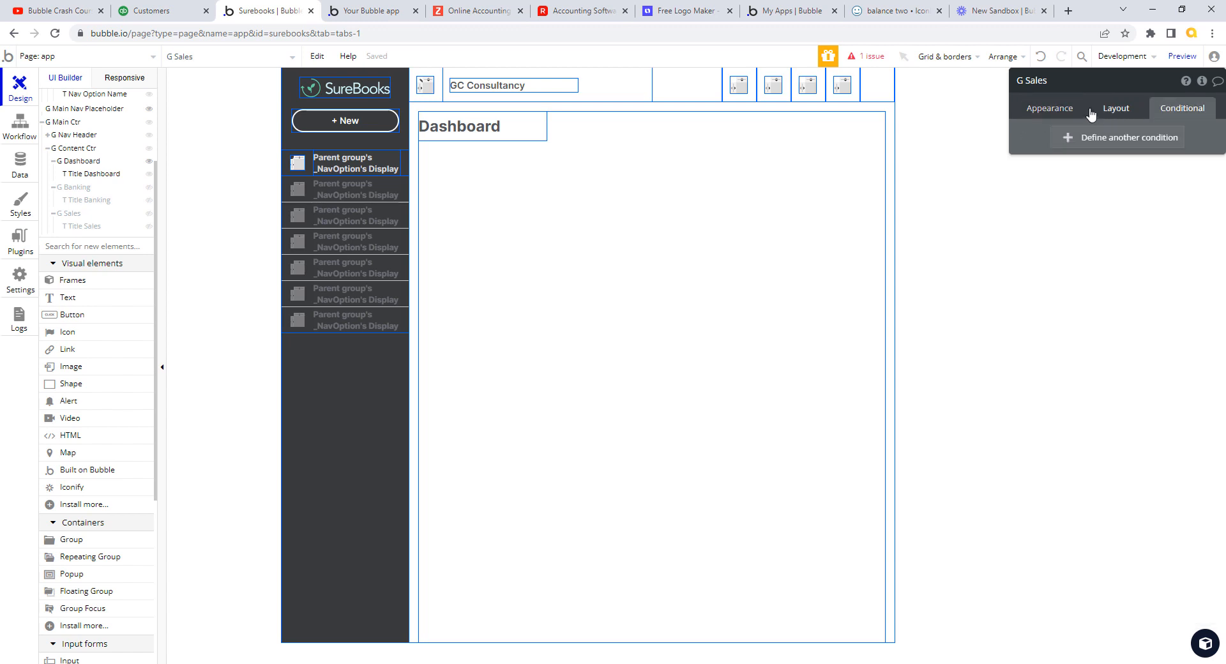
left_click(1091, 112)
left_click(1061, 114)
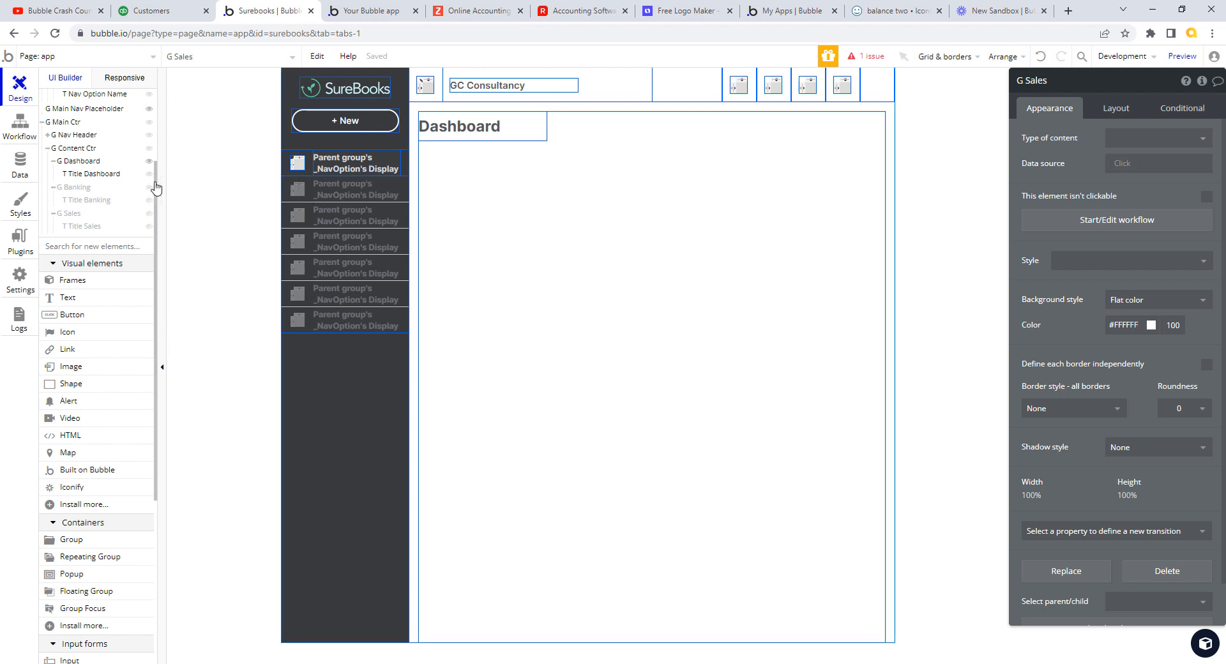
Add a workflow event to the app page for when the page is loaded
left_click_drag(157, 186, 162, 107)
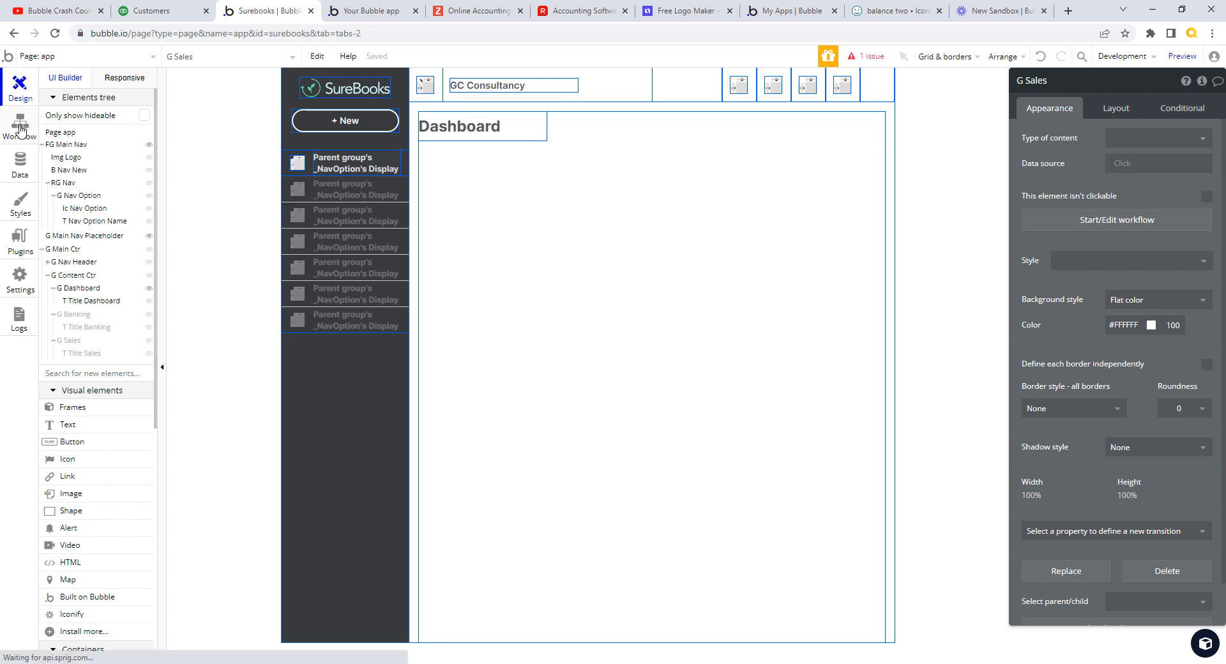
left_click(20, 128)
left_click(440, 130)
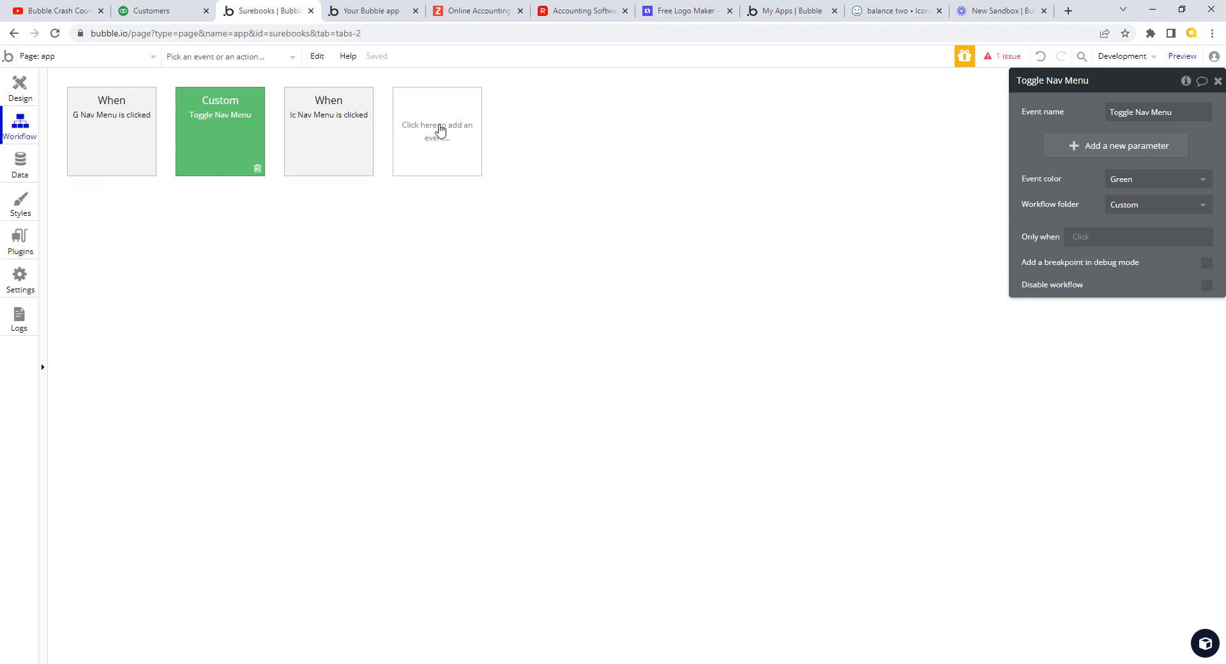
mouse_move(446, 220)
mouse_move(447, 198)
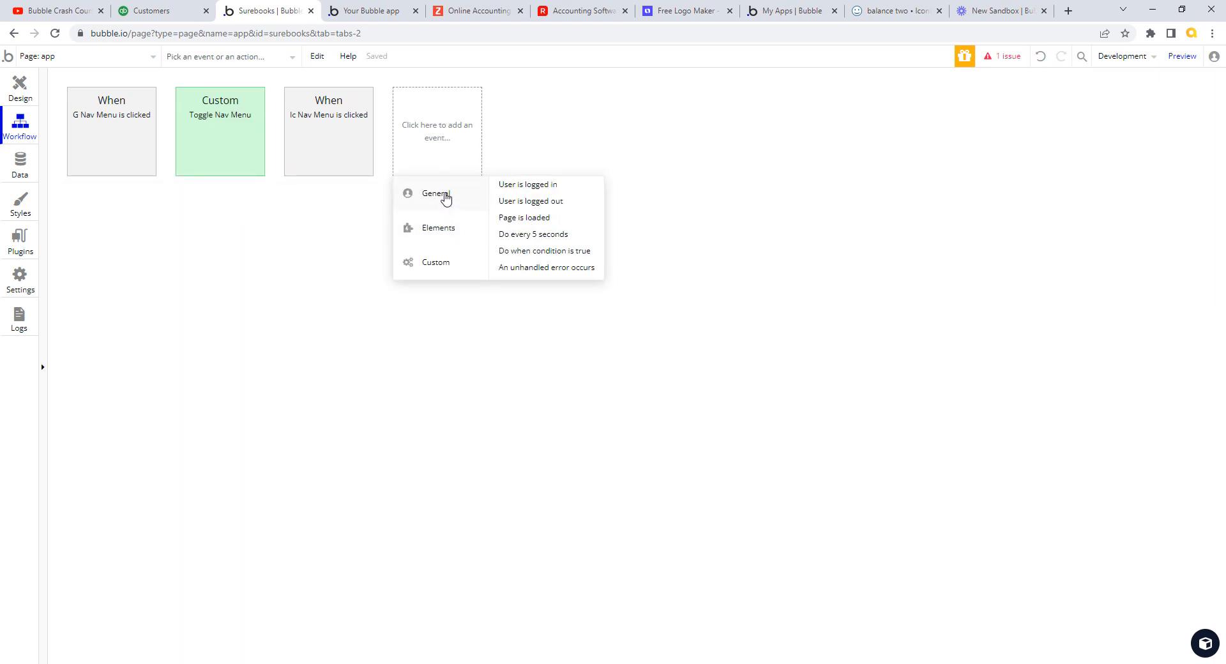
left_click(550, 219)
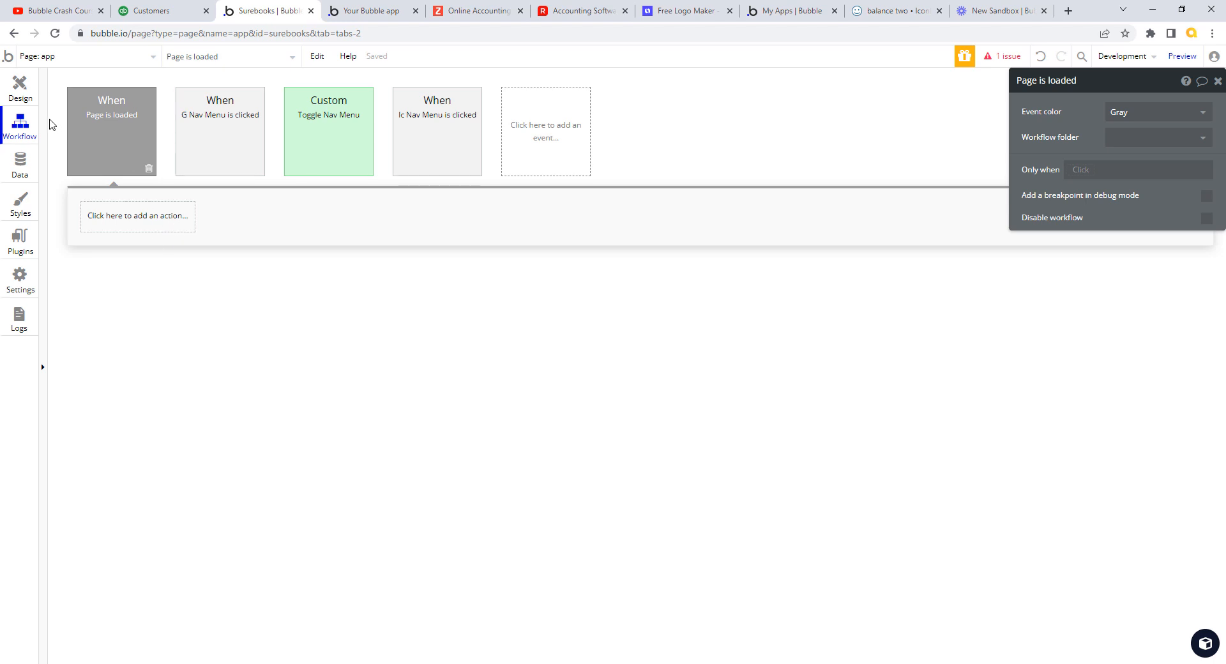
Make the Ic Nav Option icon clickable and create a click workflow for the G Nav Option group
left_click(20, 88)
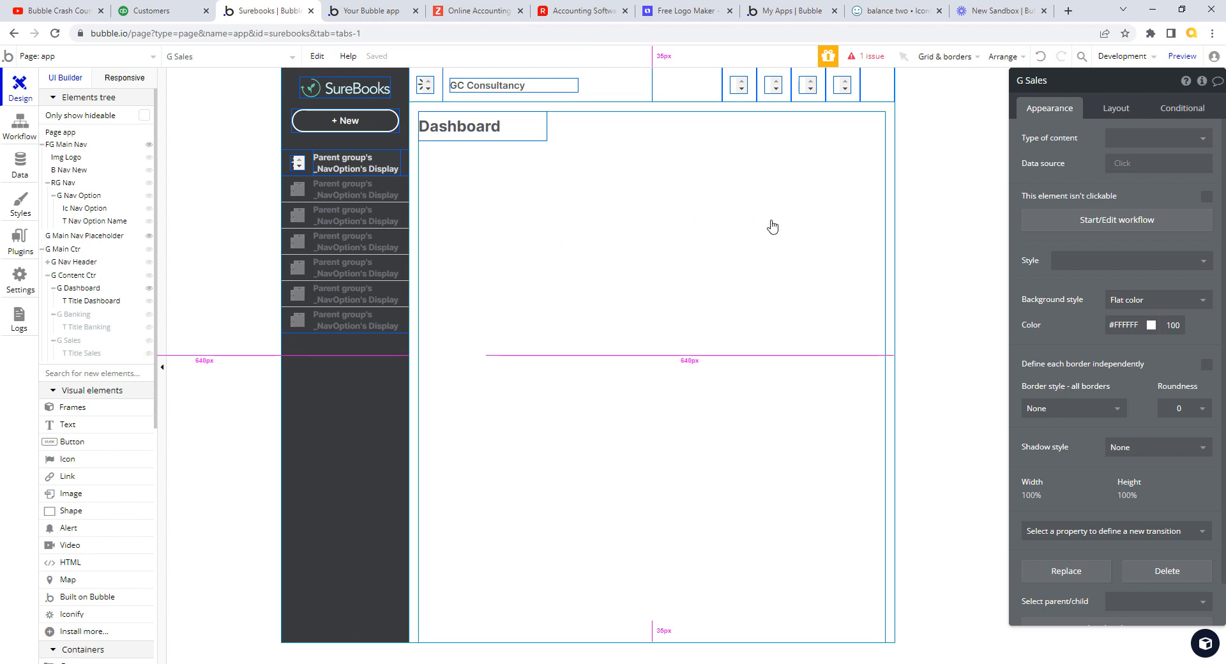
left_click(407, 168)
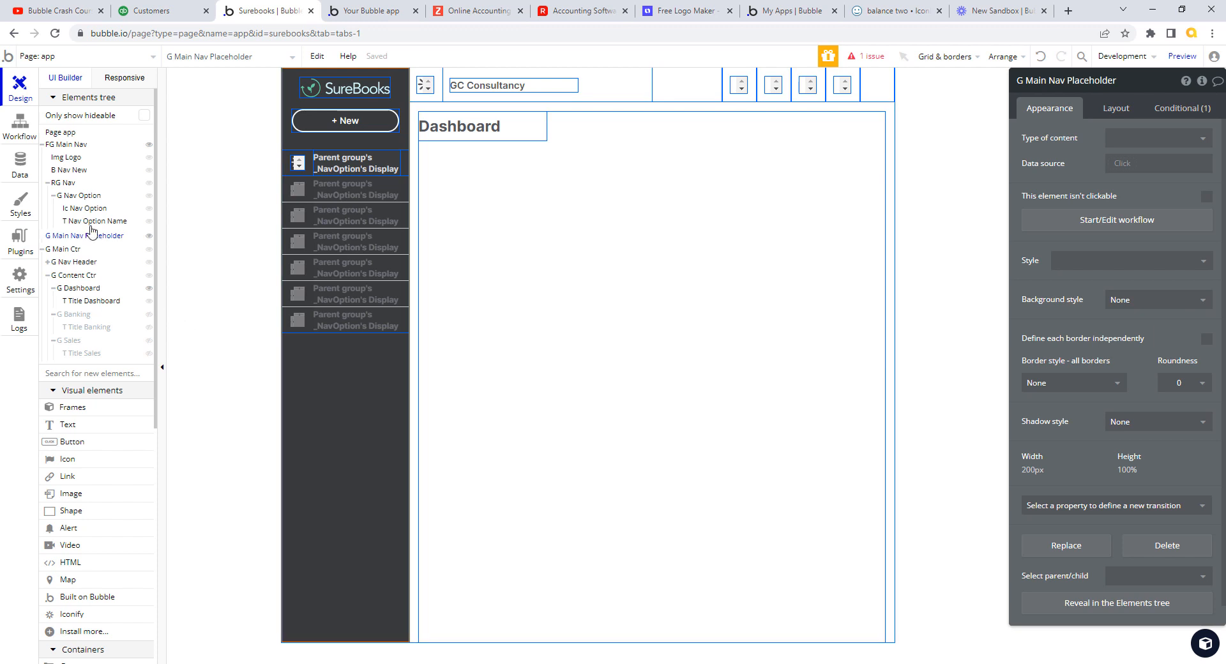
left_click(87, 196)
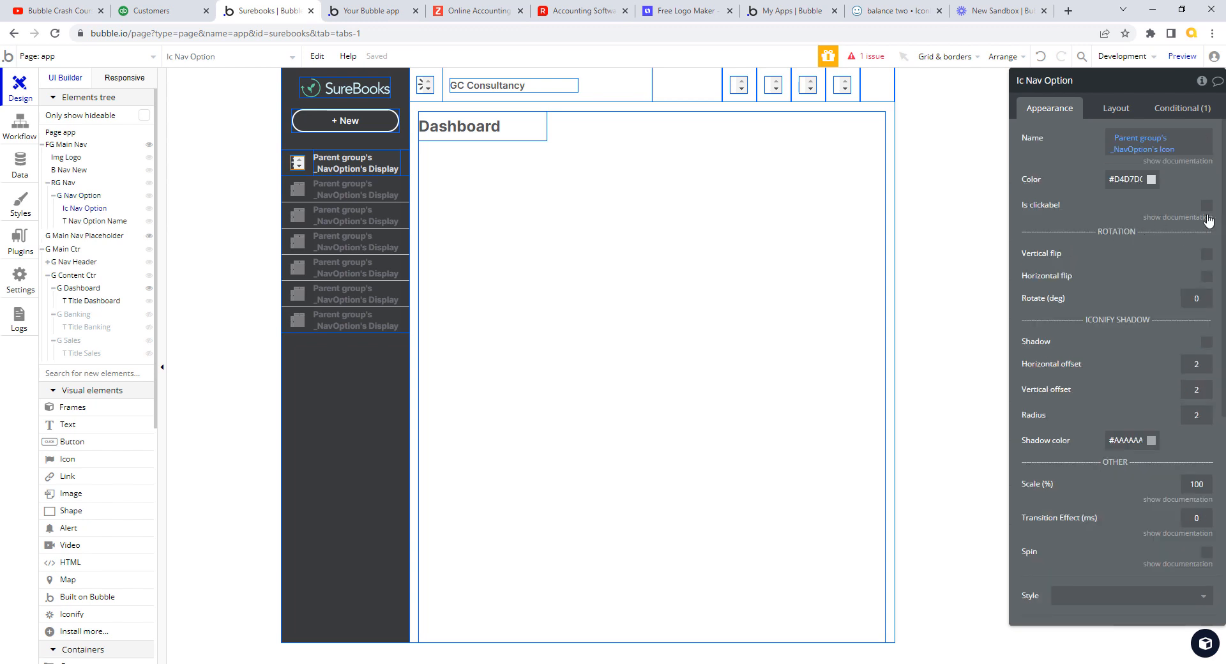
left_click(1206, 206)
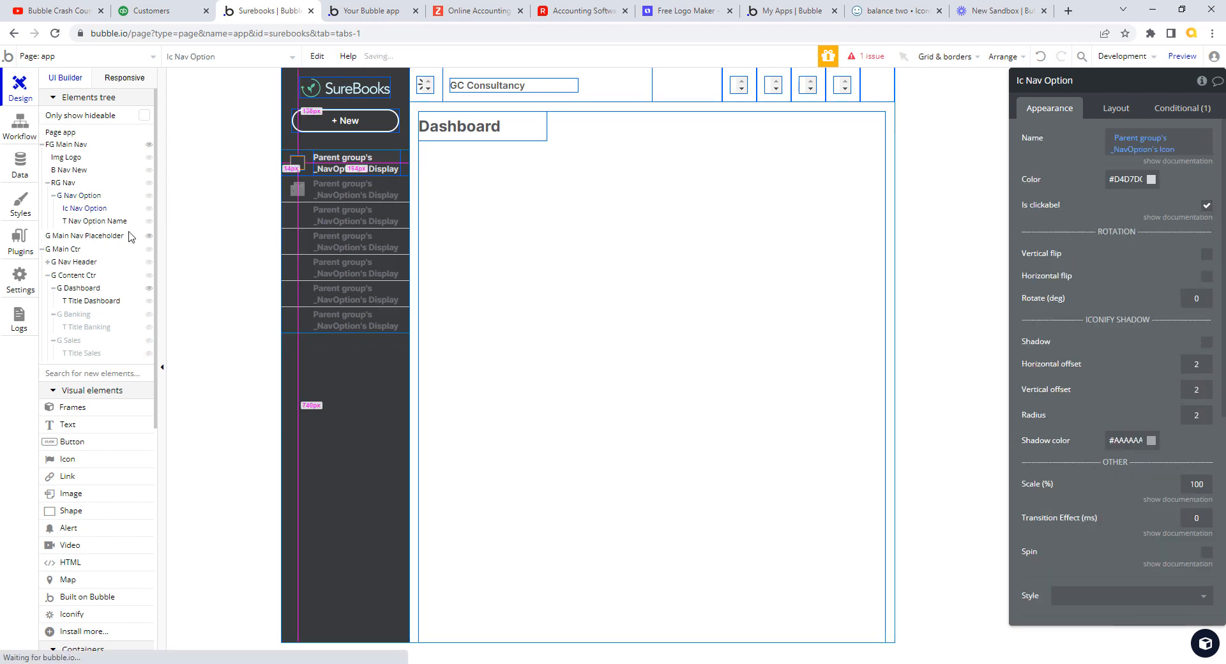
left_click(87, 198)
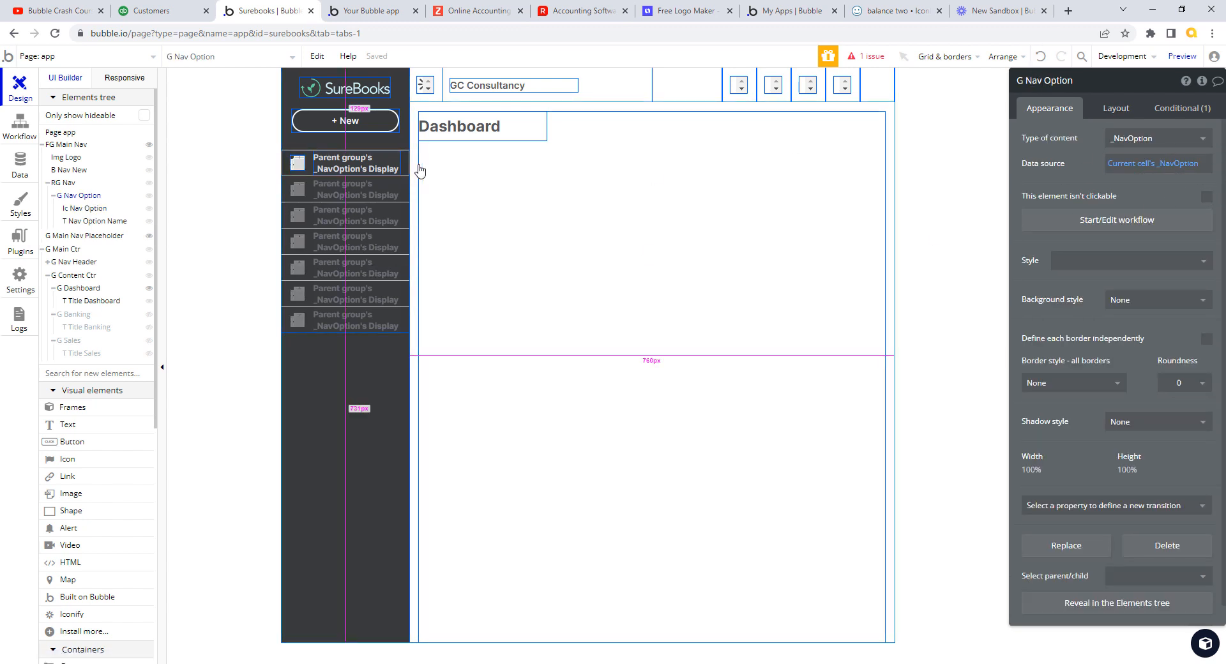
left_click(1131, 220)
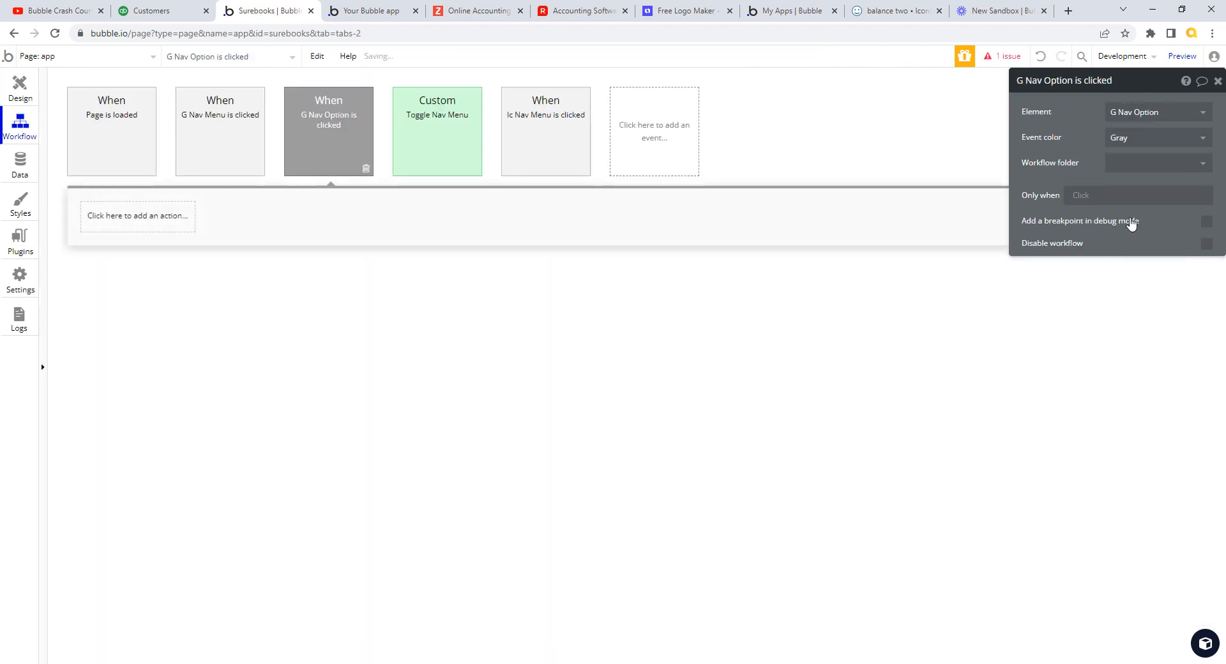
Create a green custom event named Nav Select
left_click(654, 132)
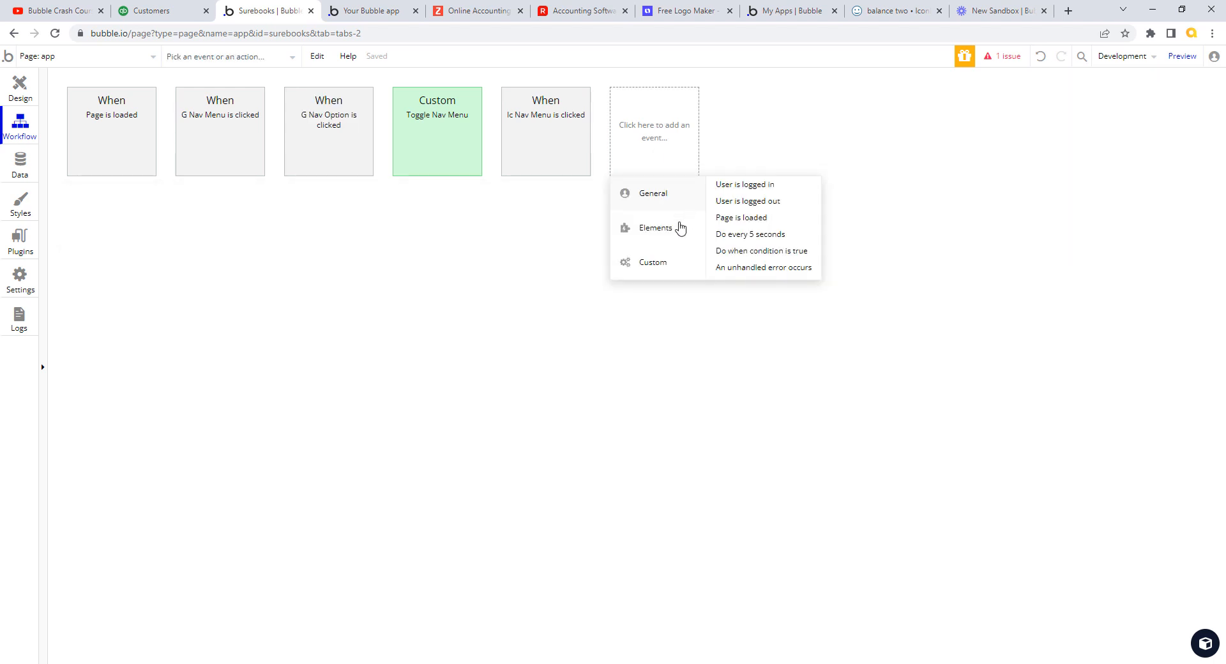
mouse_move(656, 265)
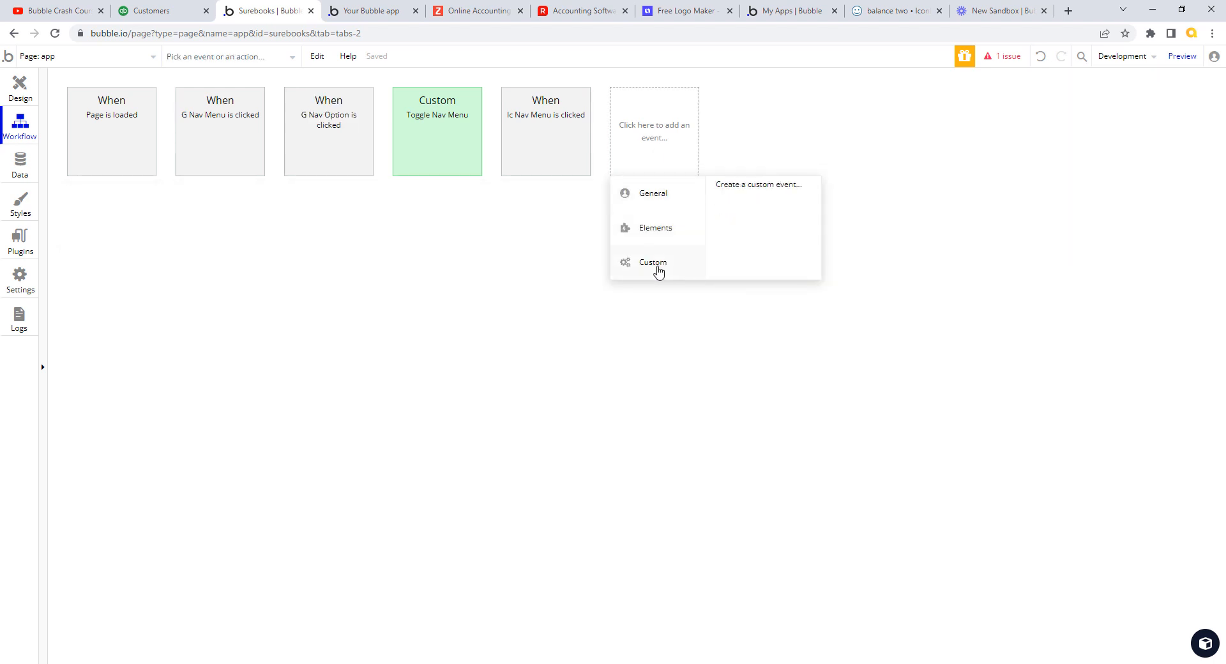
left_click(763, 187)
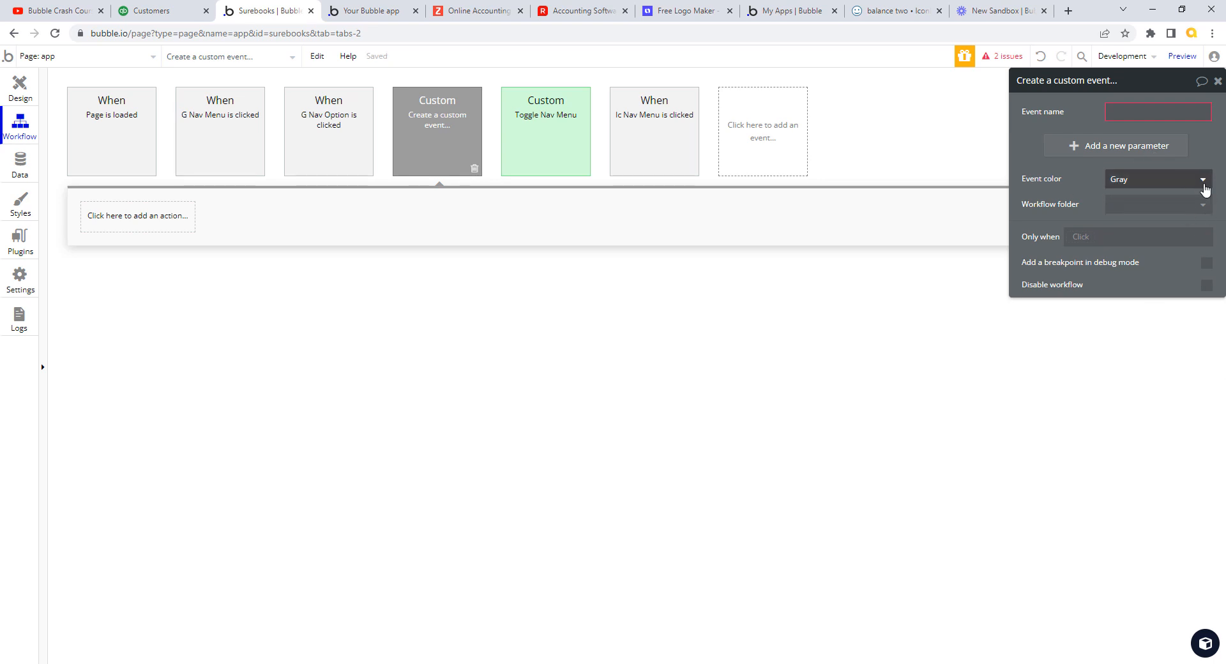
left_click(1200, 182)
left_click(1137, 278)
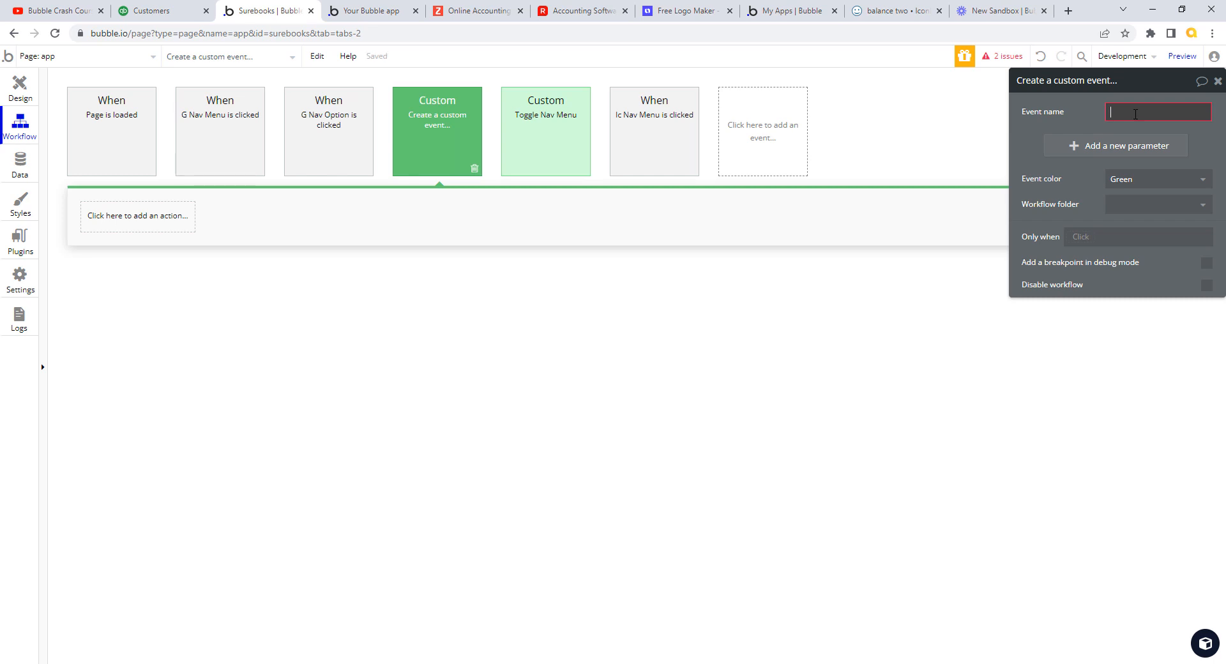
left_click(1135, 114)
type("na")
key("BackSpace")
key("BackSpace")
type("N")
key("Return")
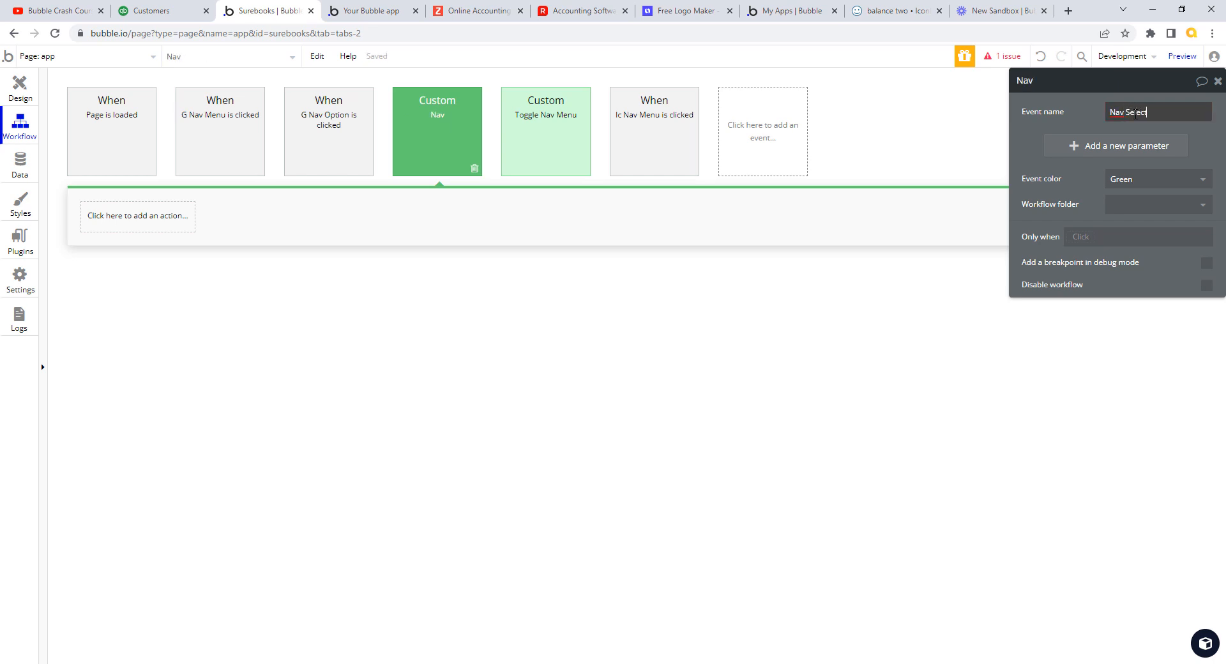
left_click(1046, 120)
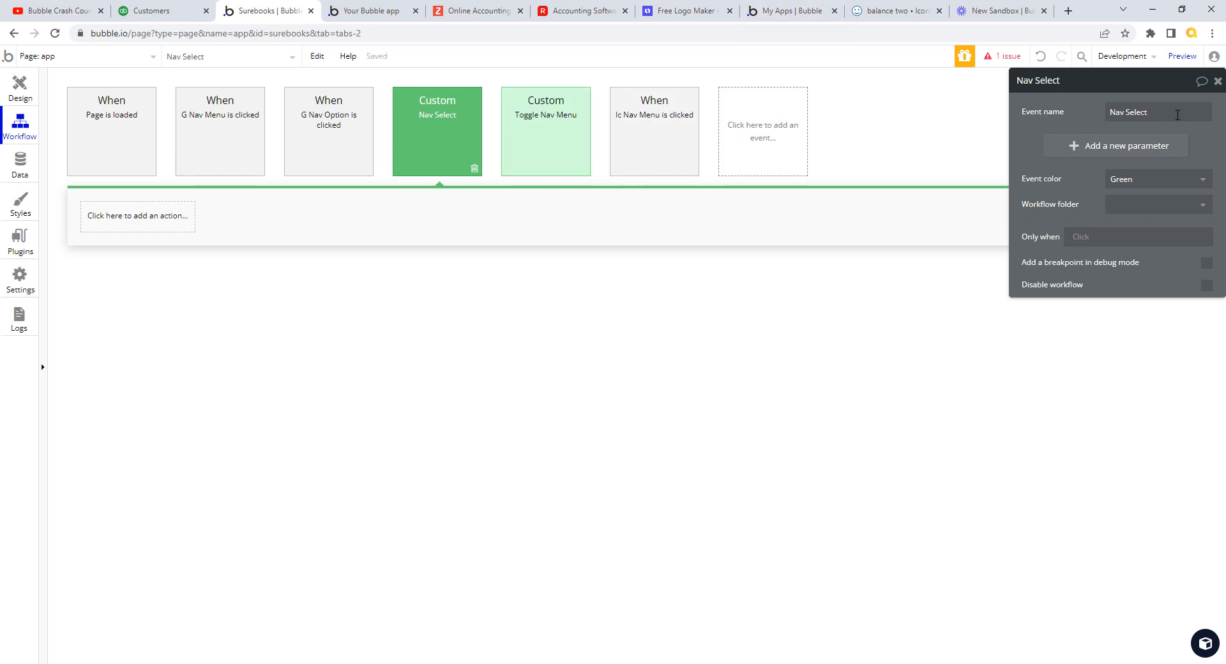
Add a parameter named OptionSelected of type _NavOption to the Nav Select event
left_click(1075, 148)
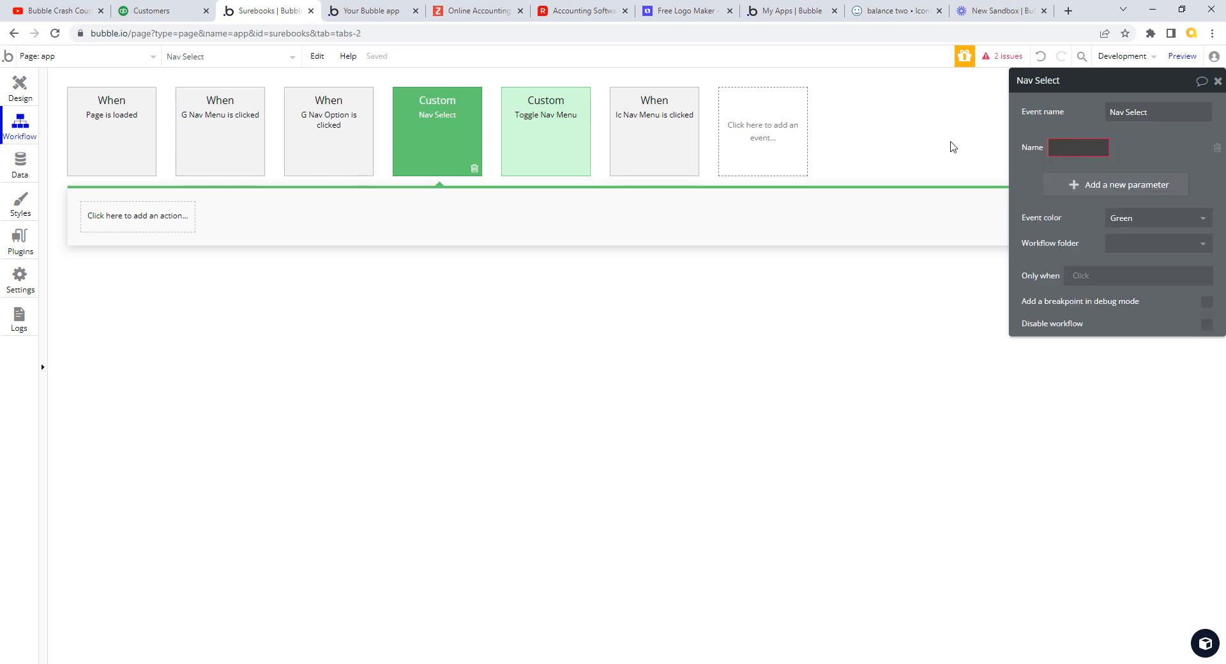
left_click(407, 15)
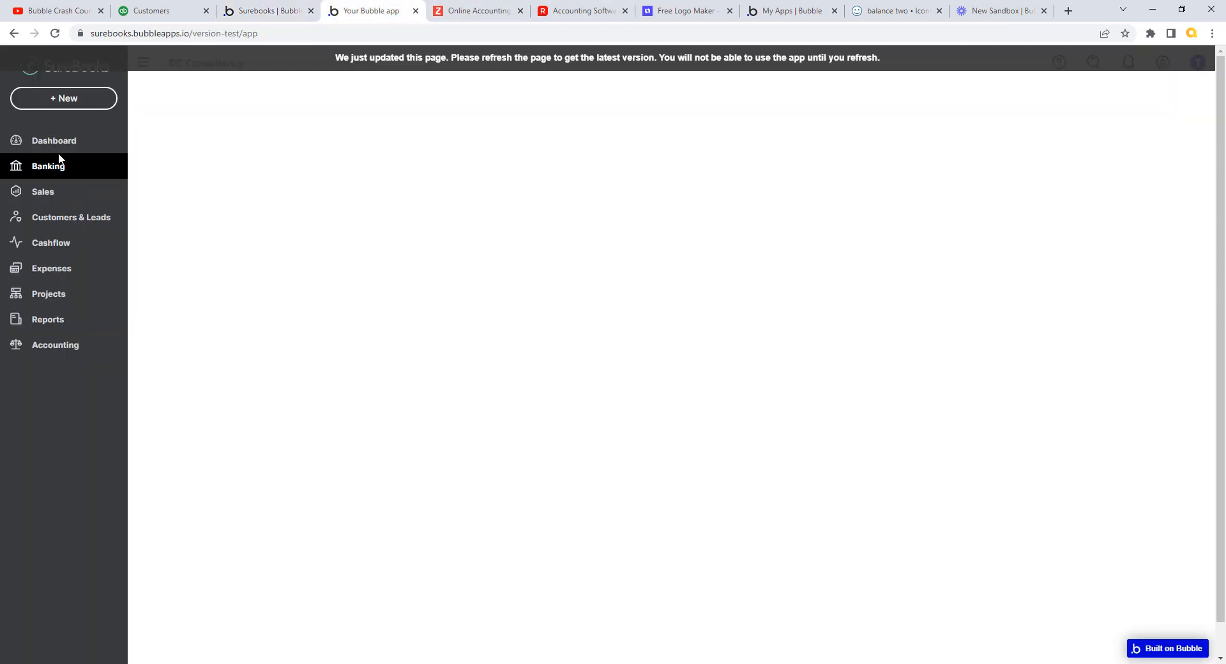
left_click(262, 13)
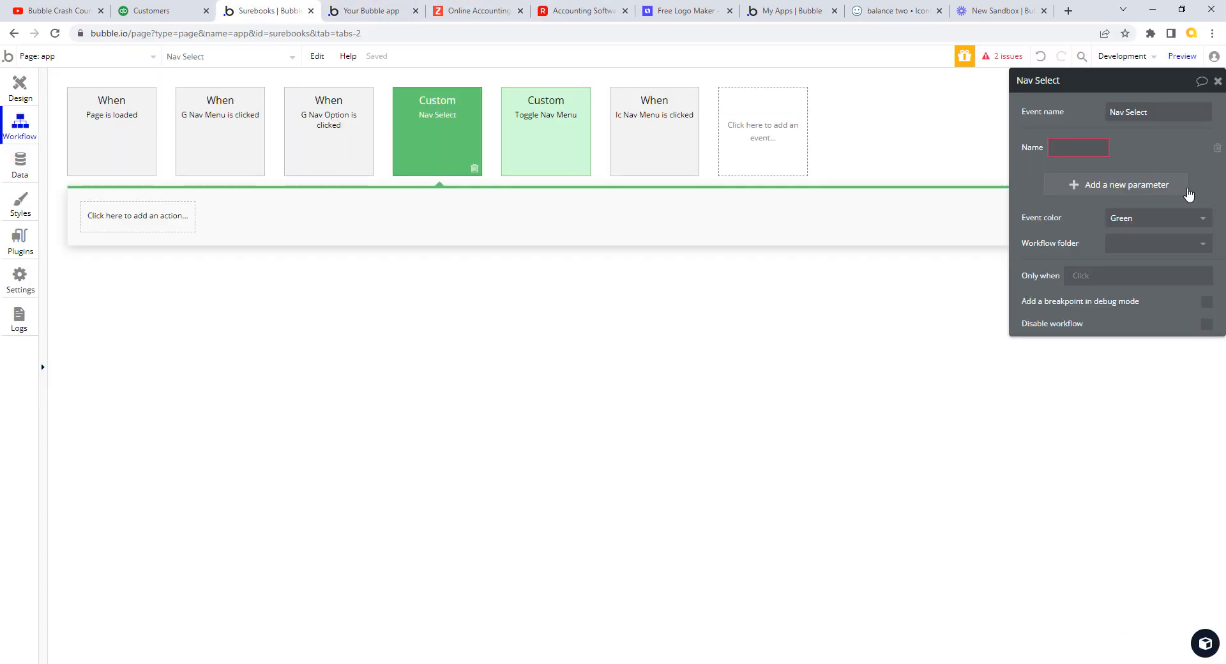
left_click(1081, 149)
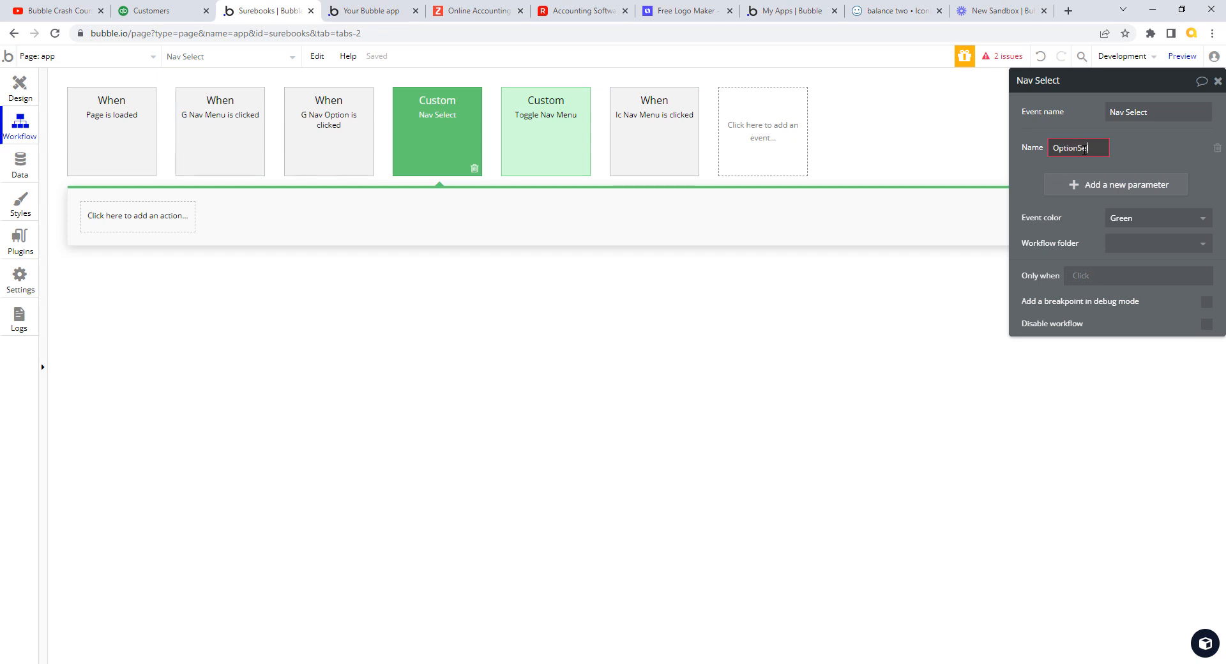
type("OptionSelected")
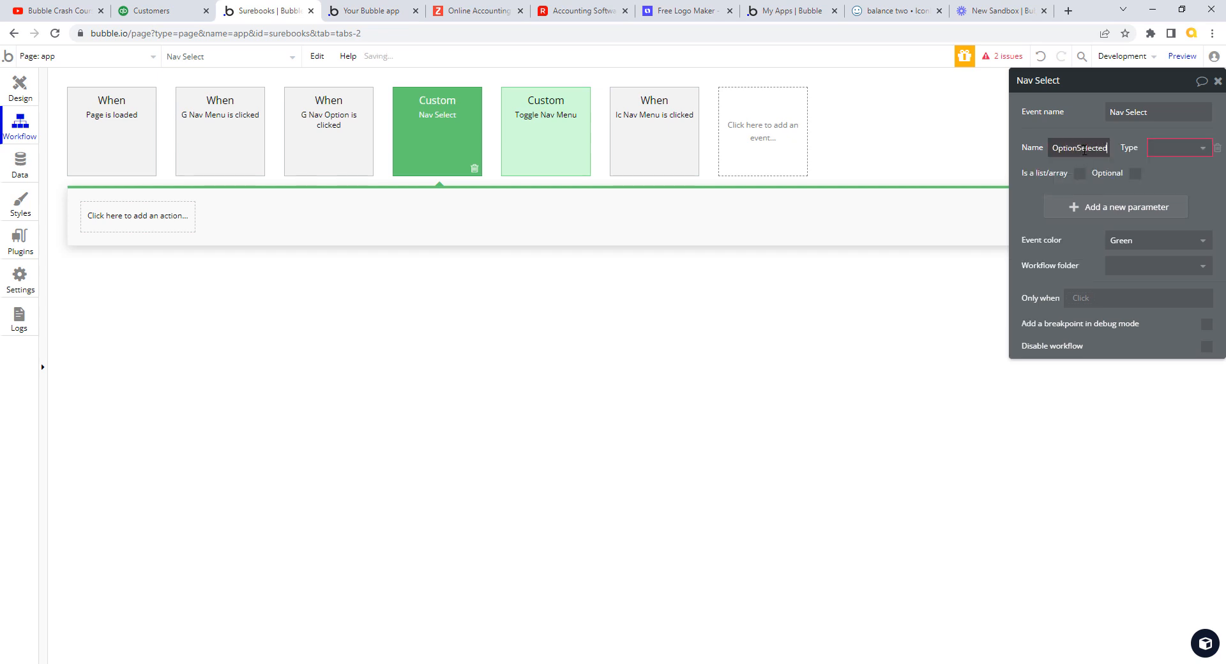
left_click(1200, 148)
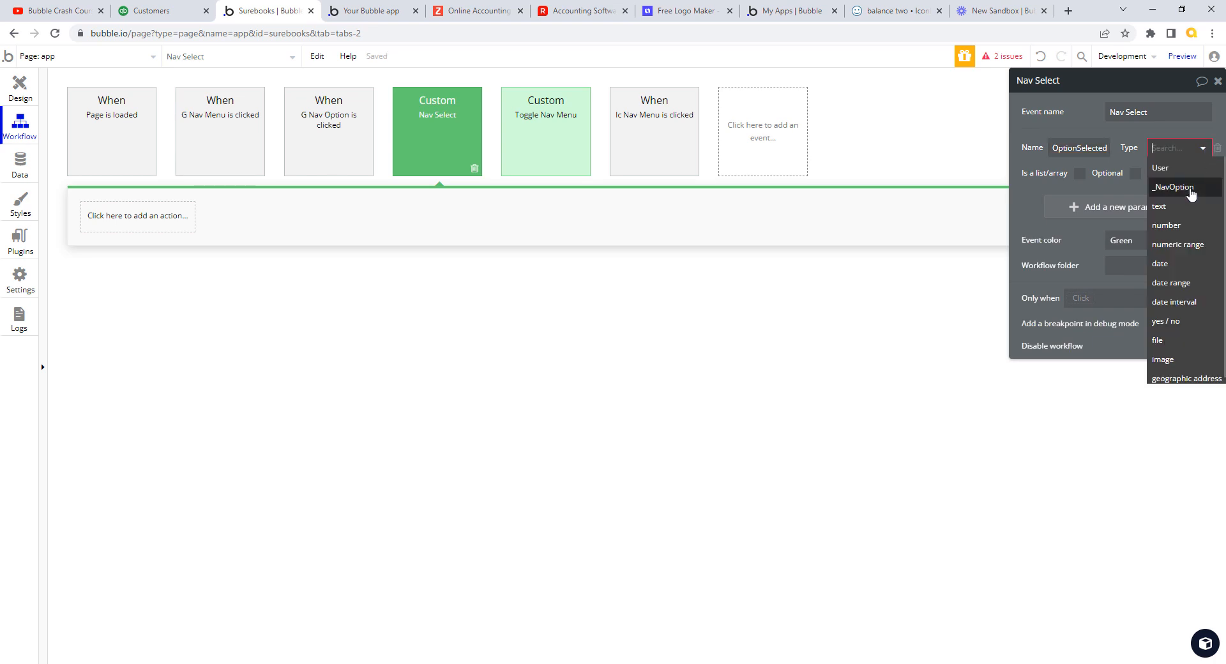
left_click(1190, 188)
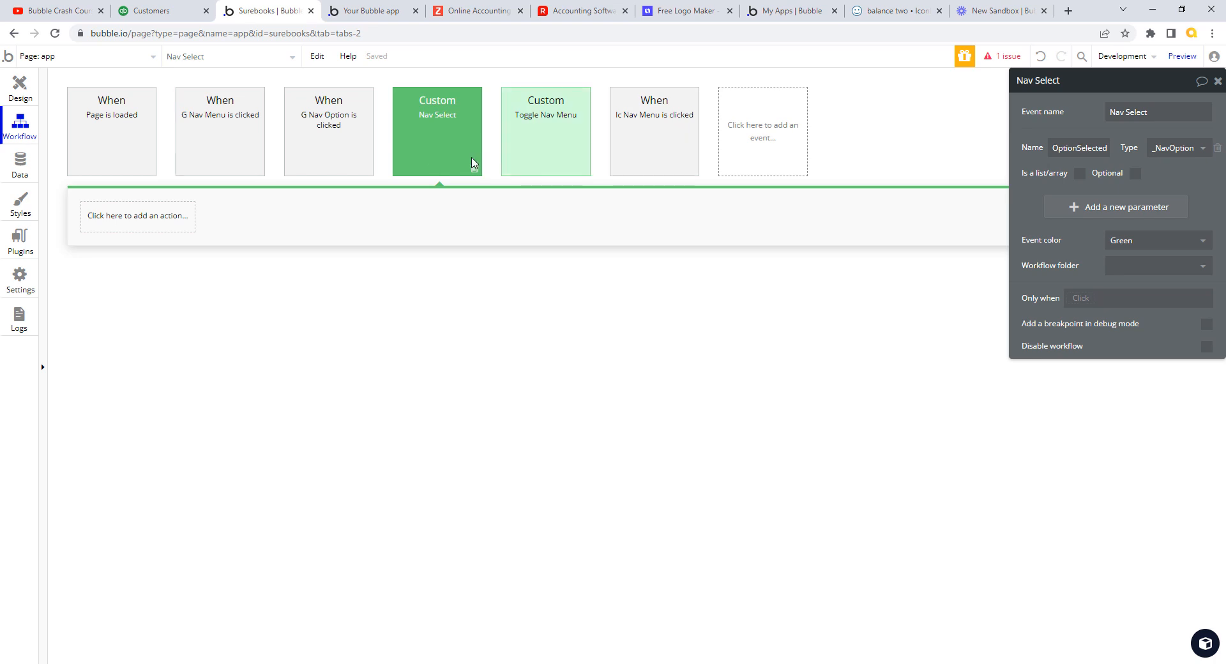
Add an action to the G Nav Option click workflow that triggers the Nav Select custom event
left_click(329, 123)
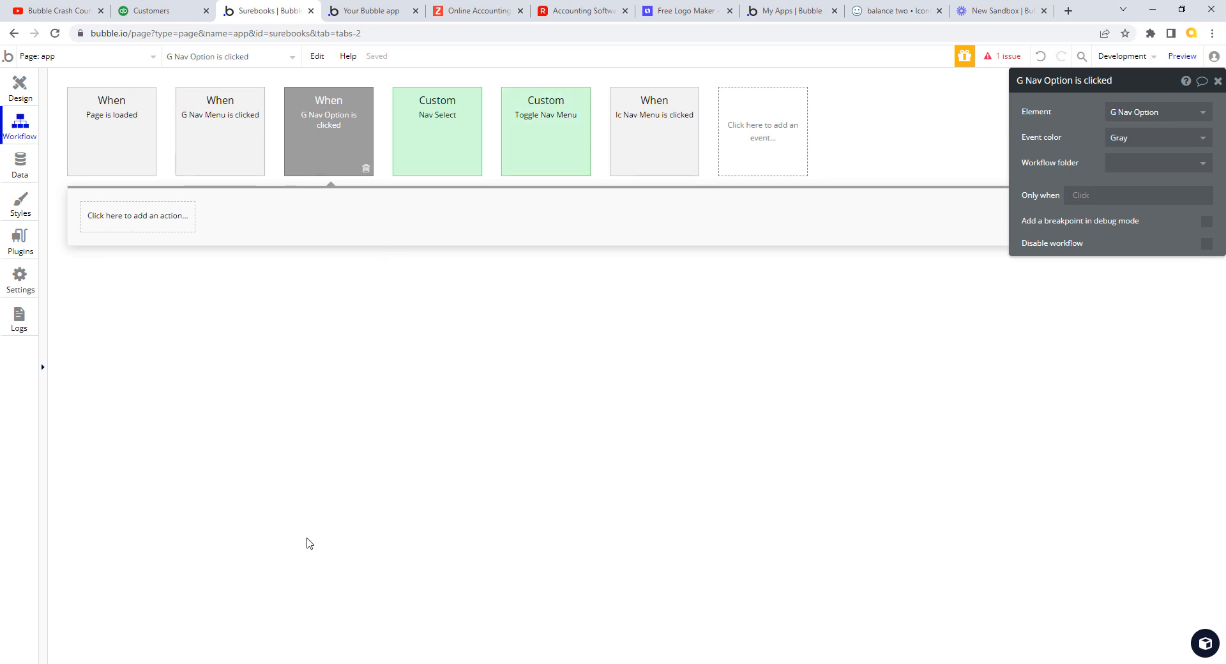
left_click(185, 218)
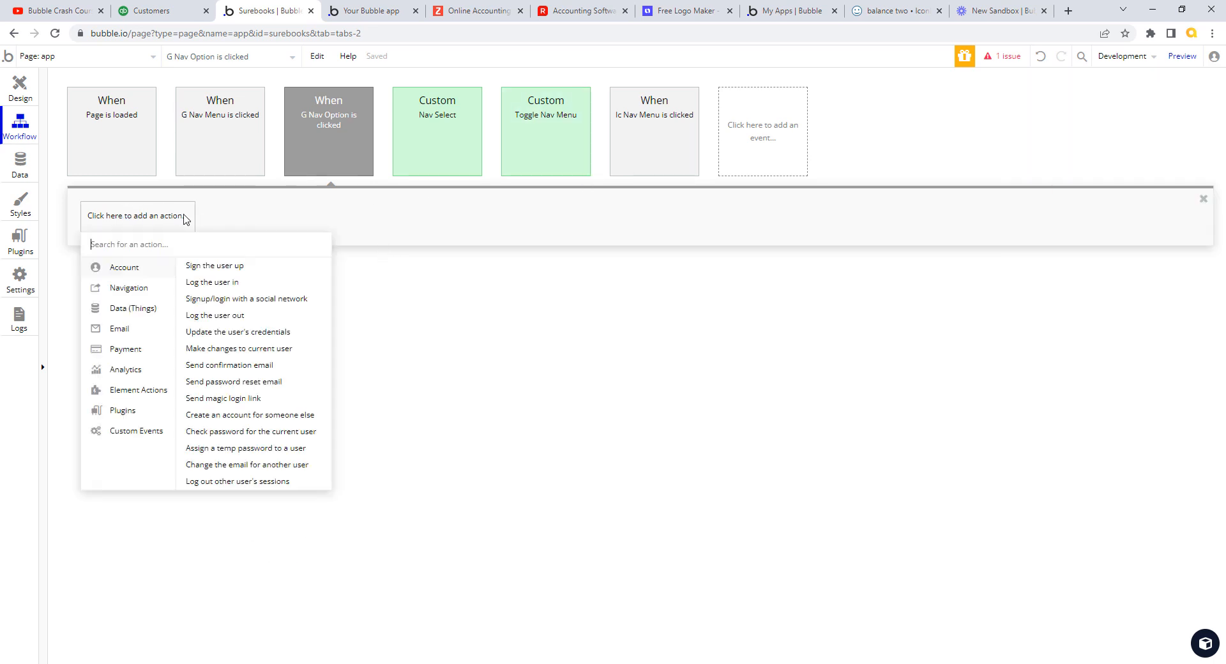
mouse_move(153, 433)
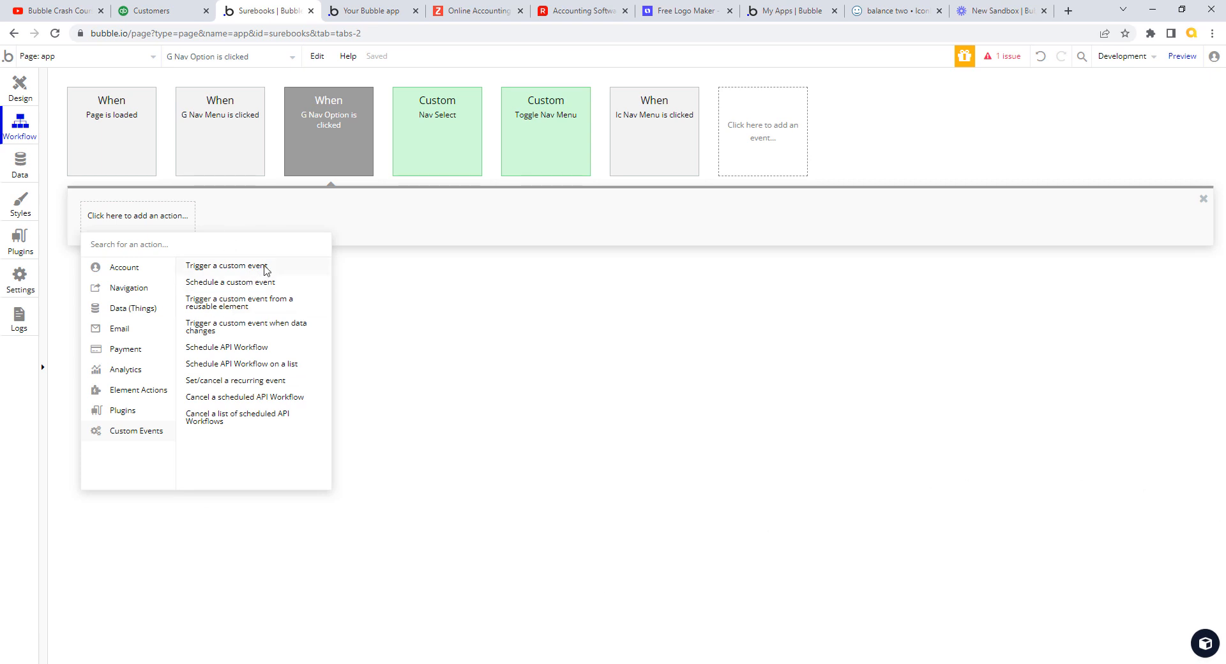
left_click(243, 265)
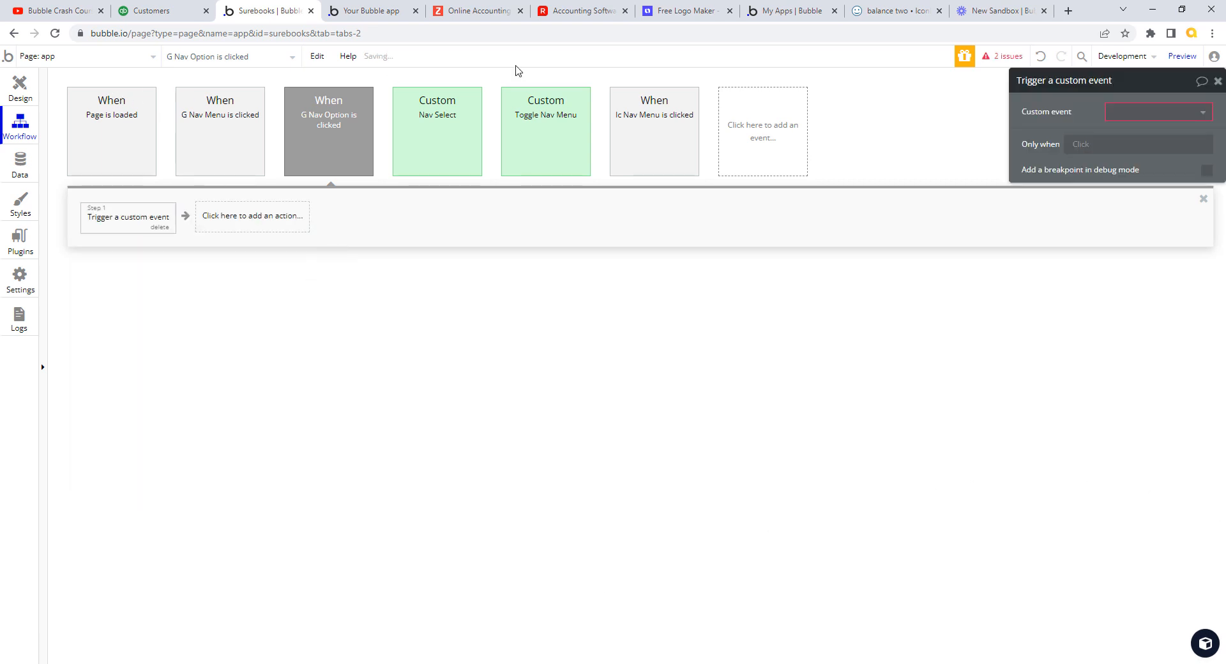
left_click(1200, 115)
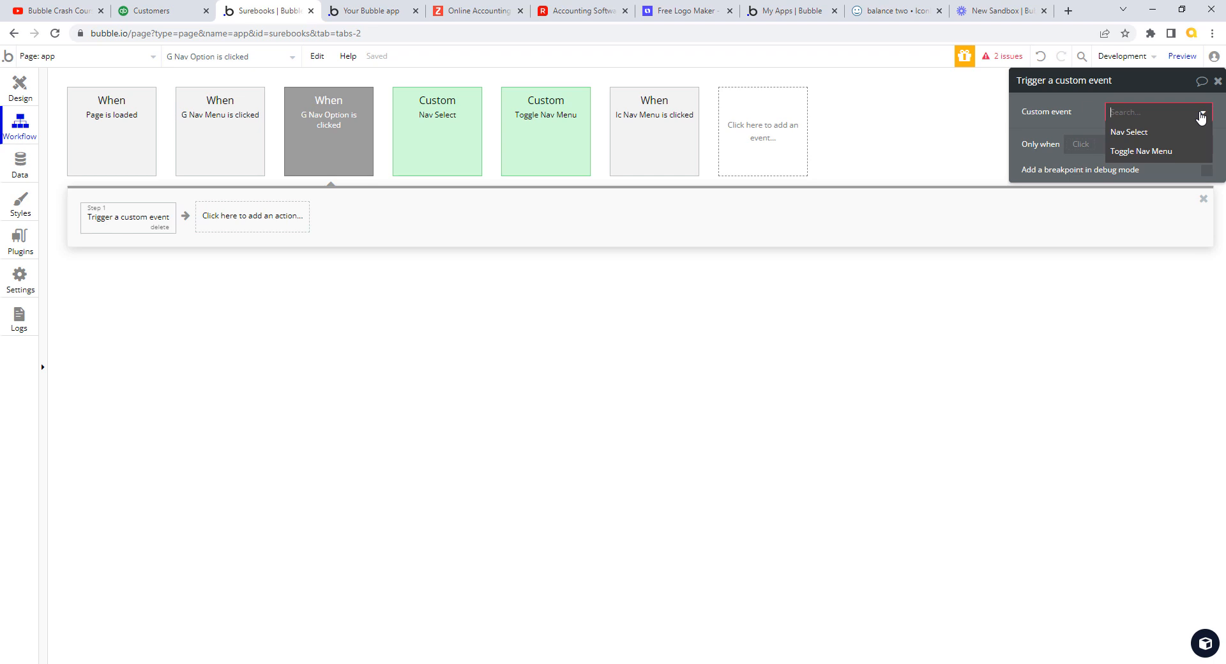
left_click(1140, 134)
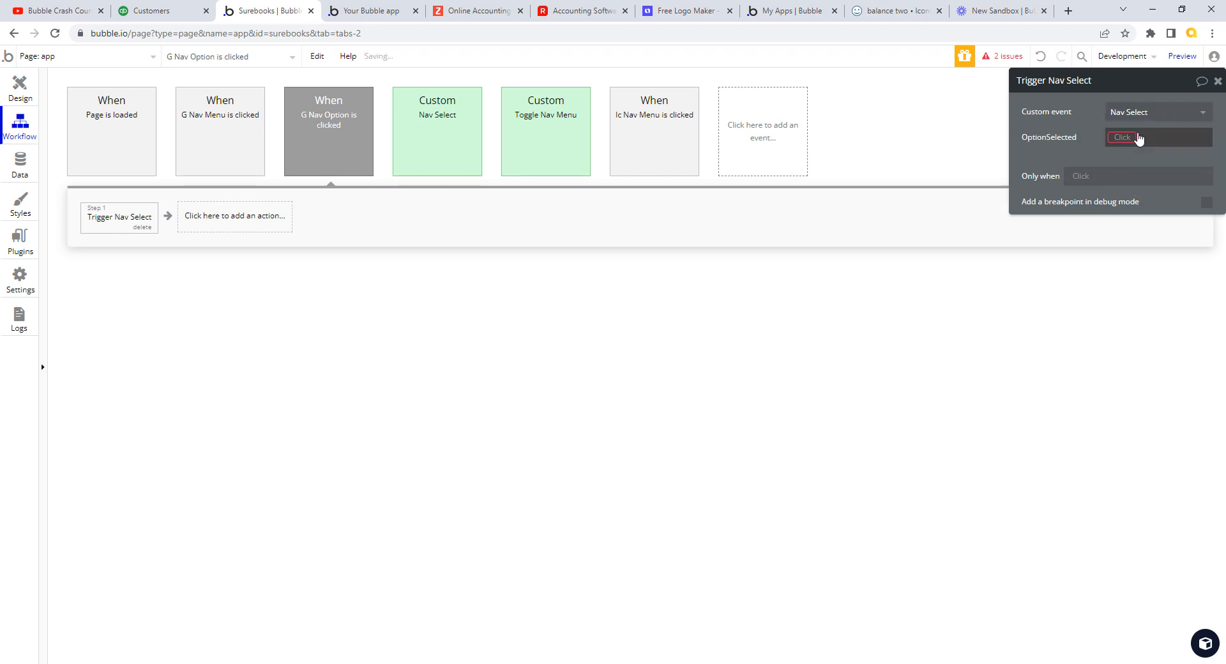
Set the OptionSelected parameter in the G Nav Option workflow's Nav Select trigger to Current cell's _NavOption
left_click(1122, 137)
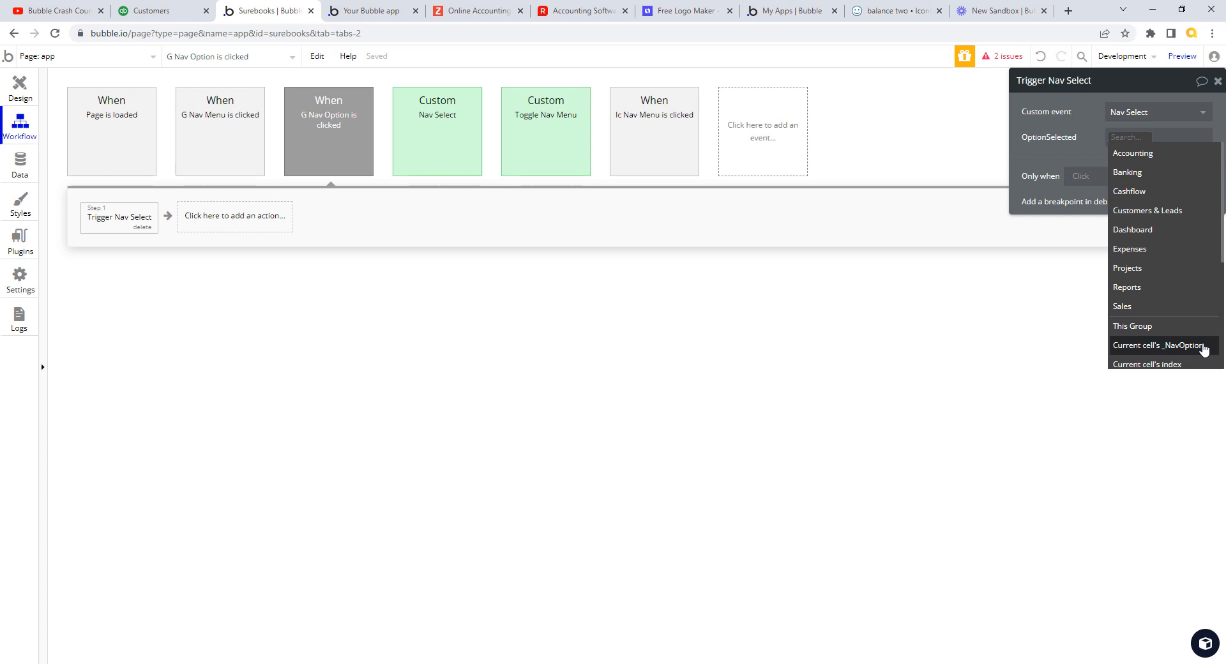
left_click(1204, 348)
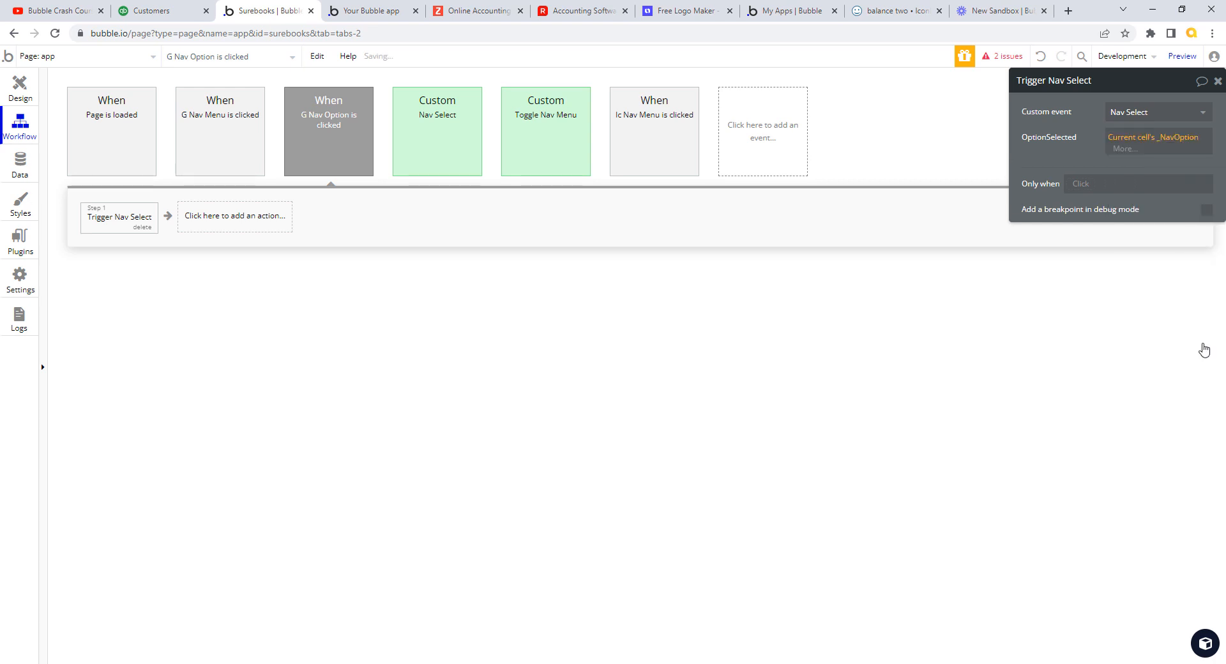
left_click(1035, 135)
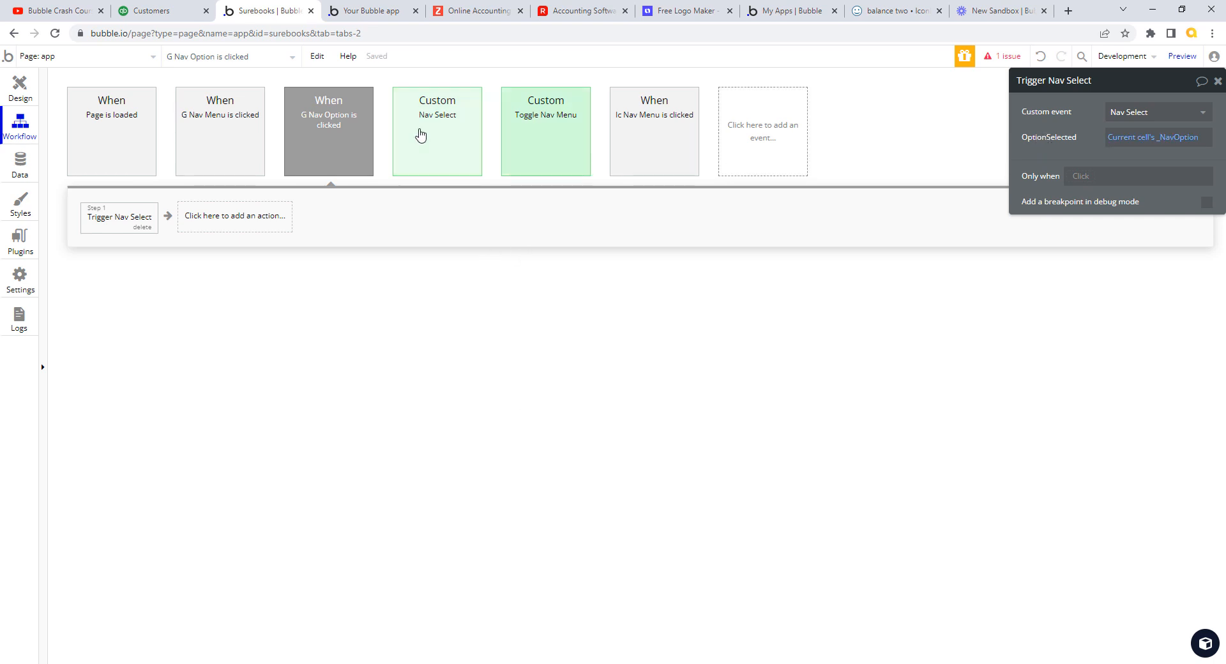
left_click(445, 132)
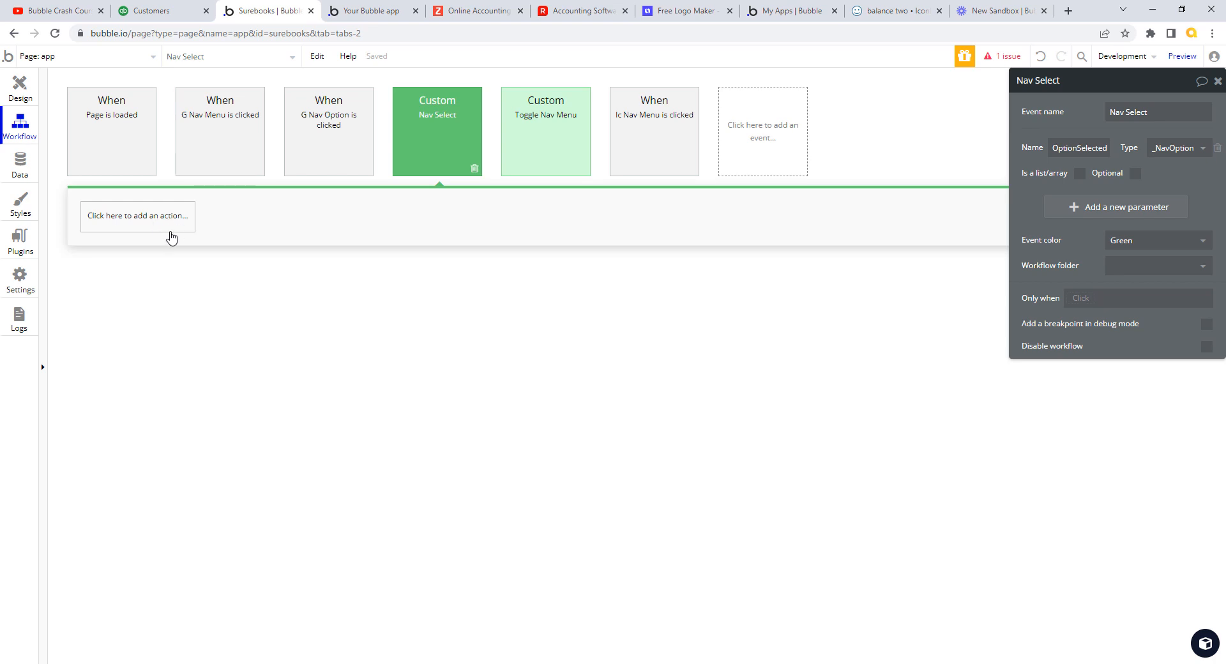
left_click(341, 115)
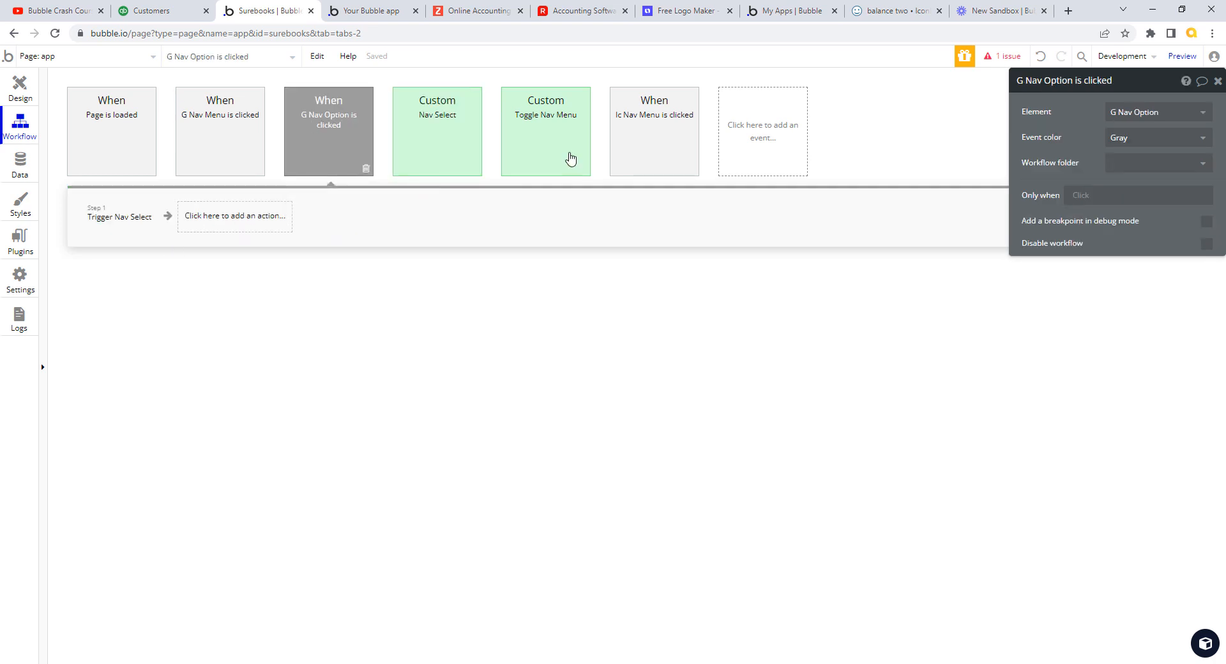
Create an Iconify click event for the Ic Nav Option element
left_click(760, 132)
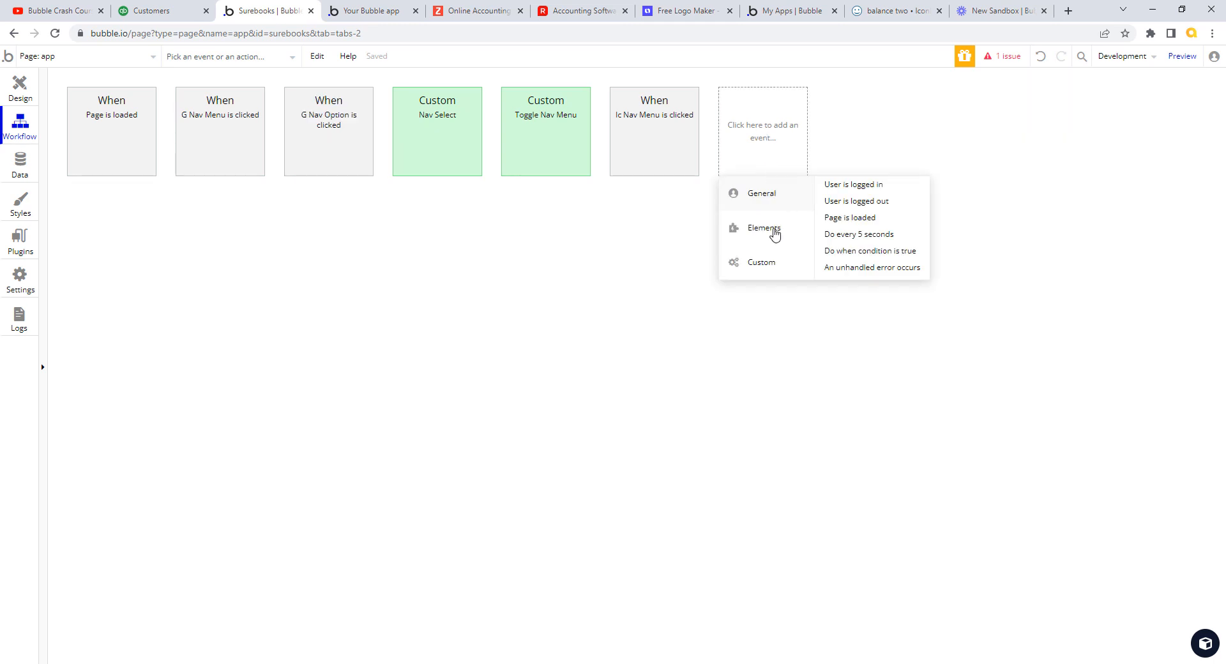
mouse_move(772, 266)
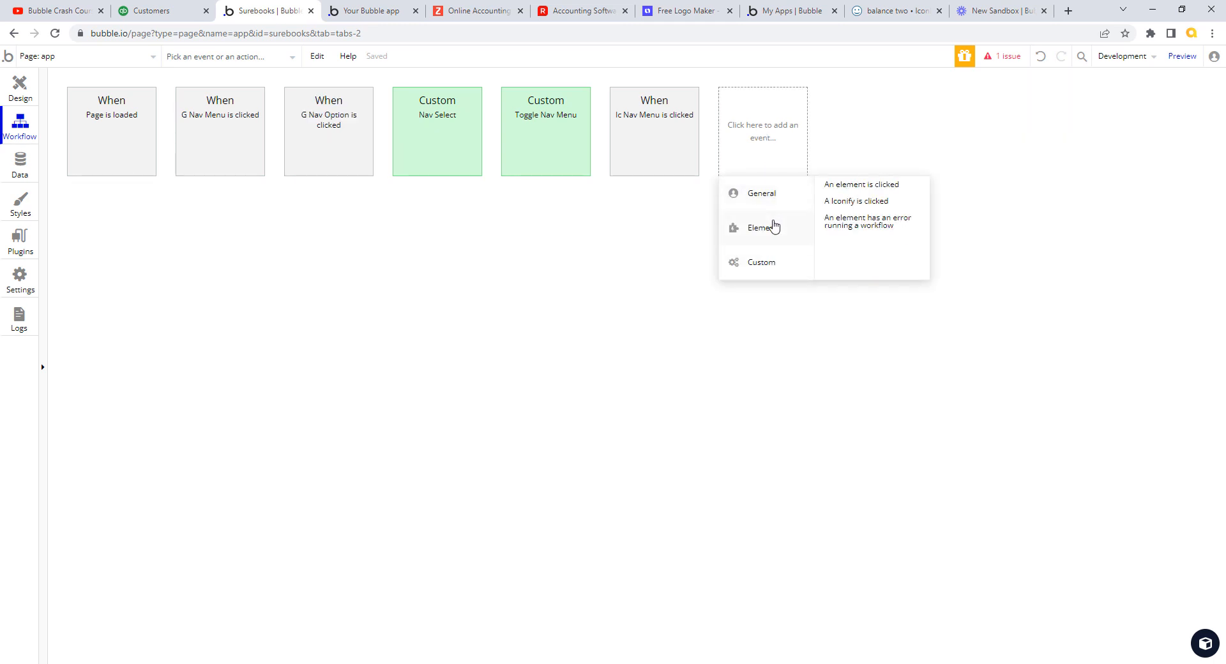
left_click(866, 201)
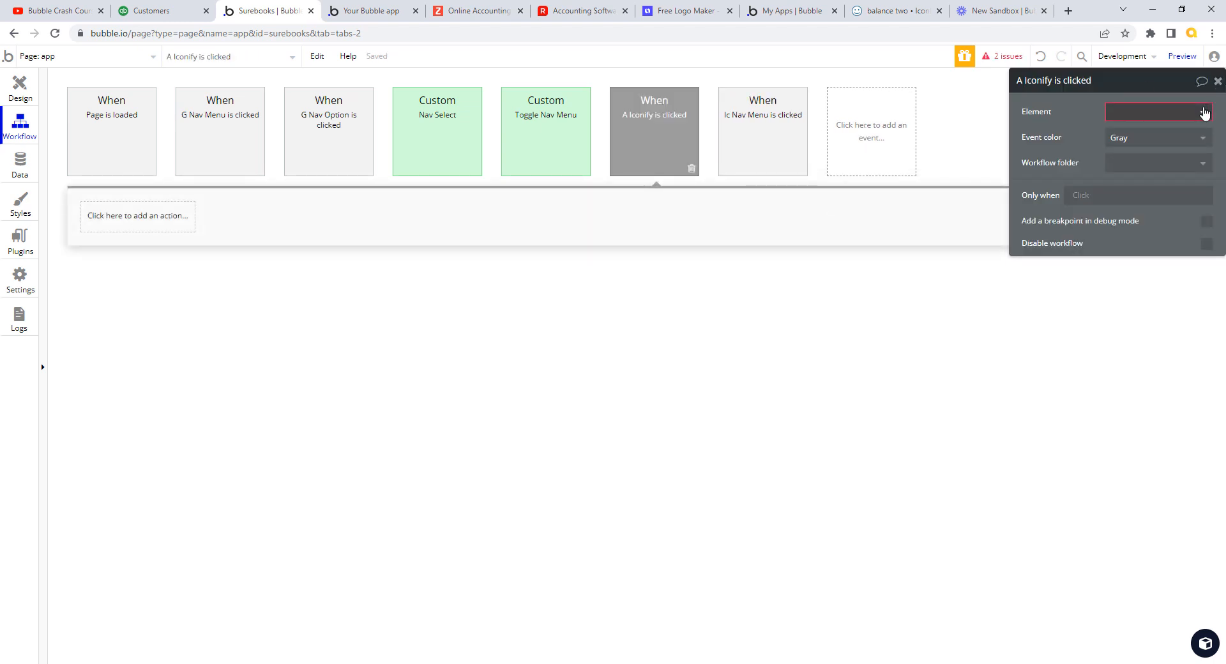
left_click(1204, 115)
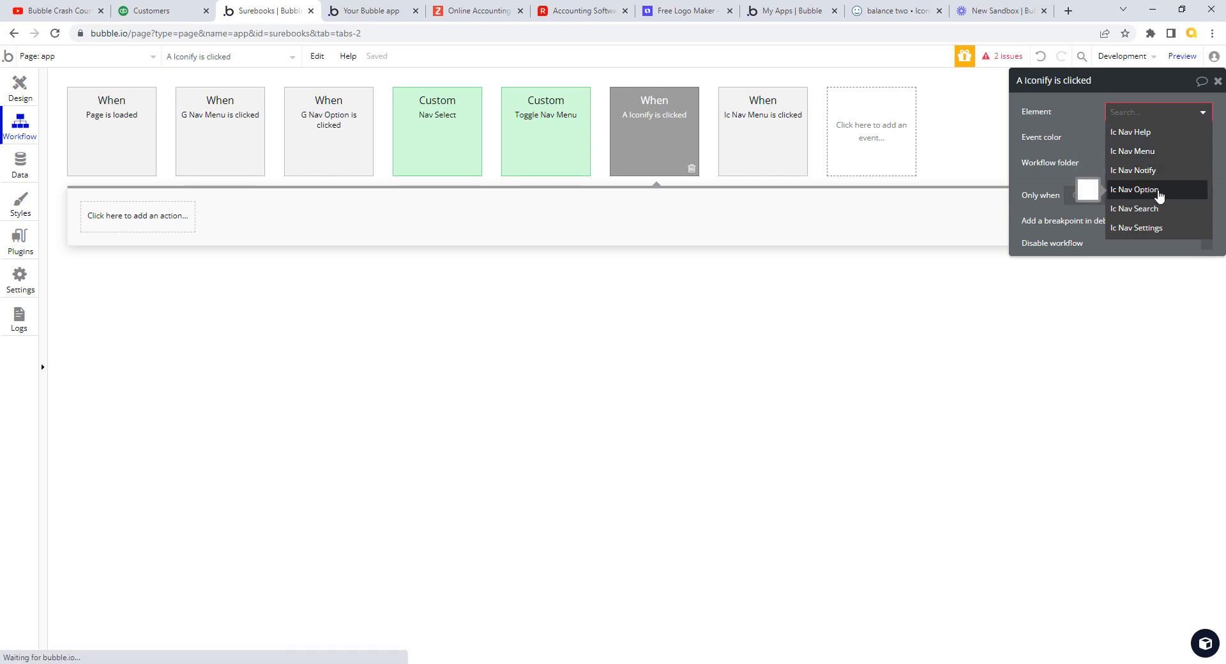
left_click(1159, 191)
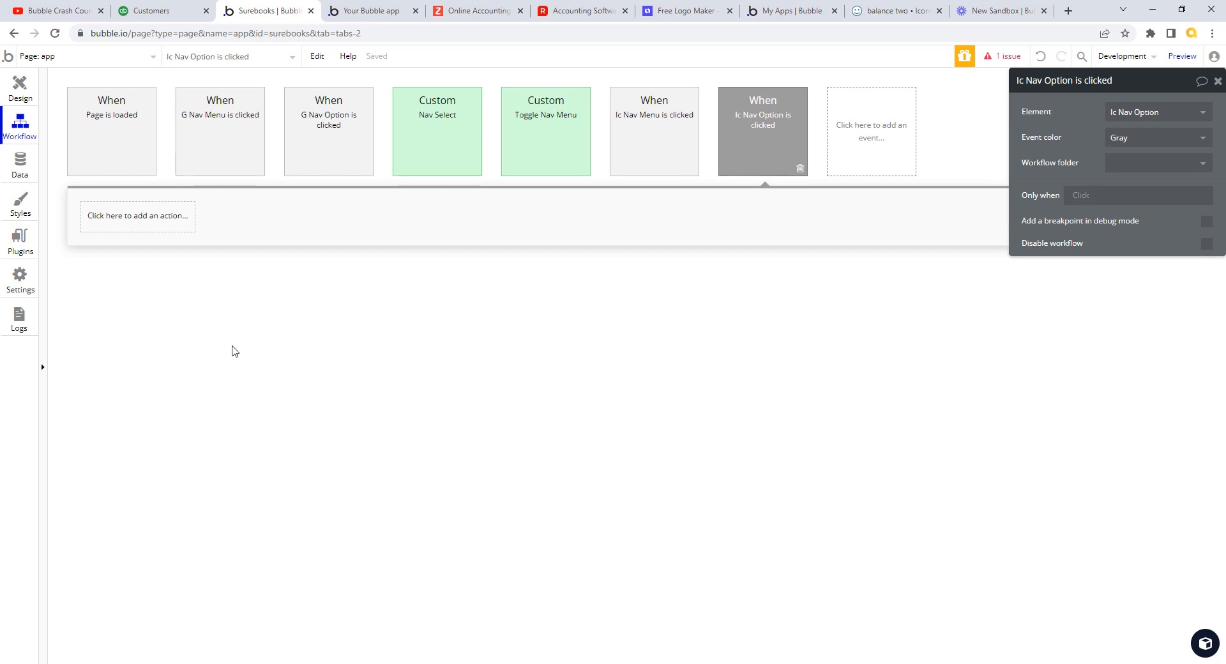
Add an action to the Ic Nav Option click workflow that triggers Nav Select with OptionSelected set to Parent group's _NavOption
left_click(156, 223)
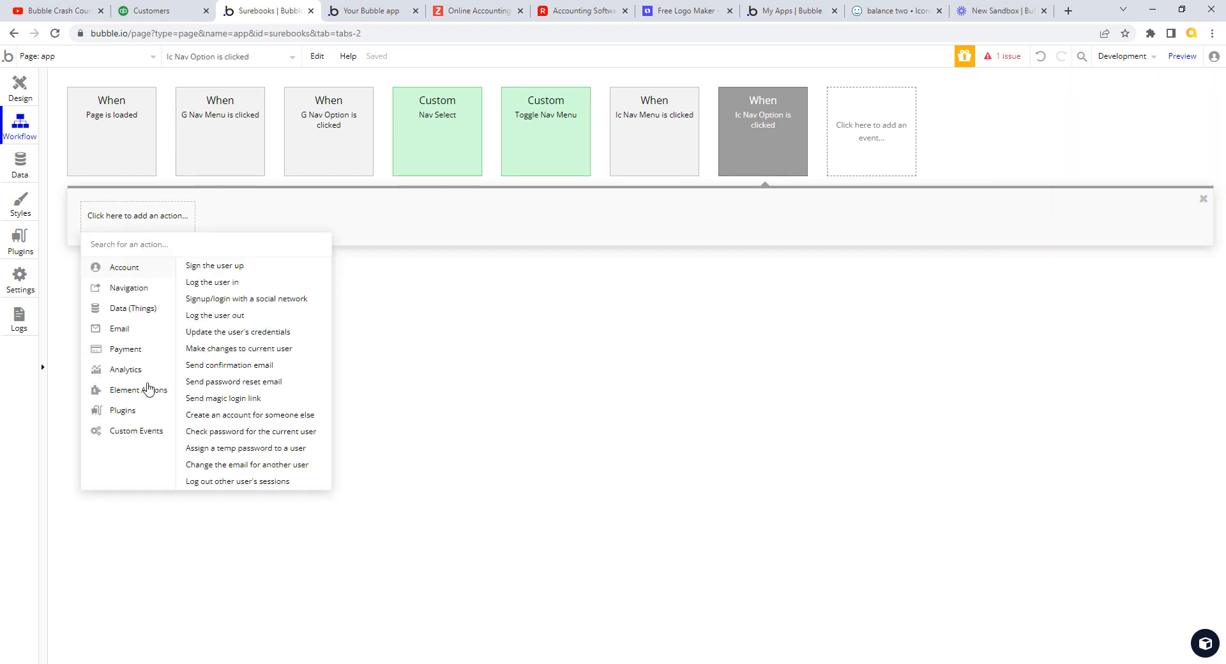
left_click(147, 389)
left_click(138, 429)
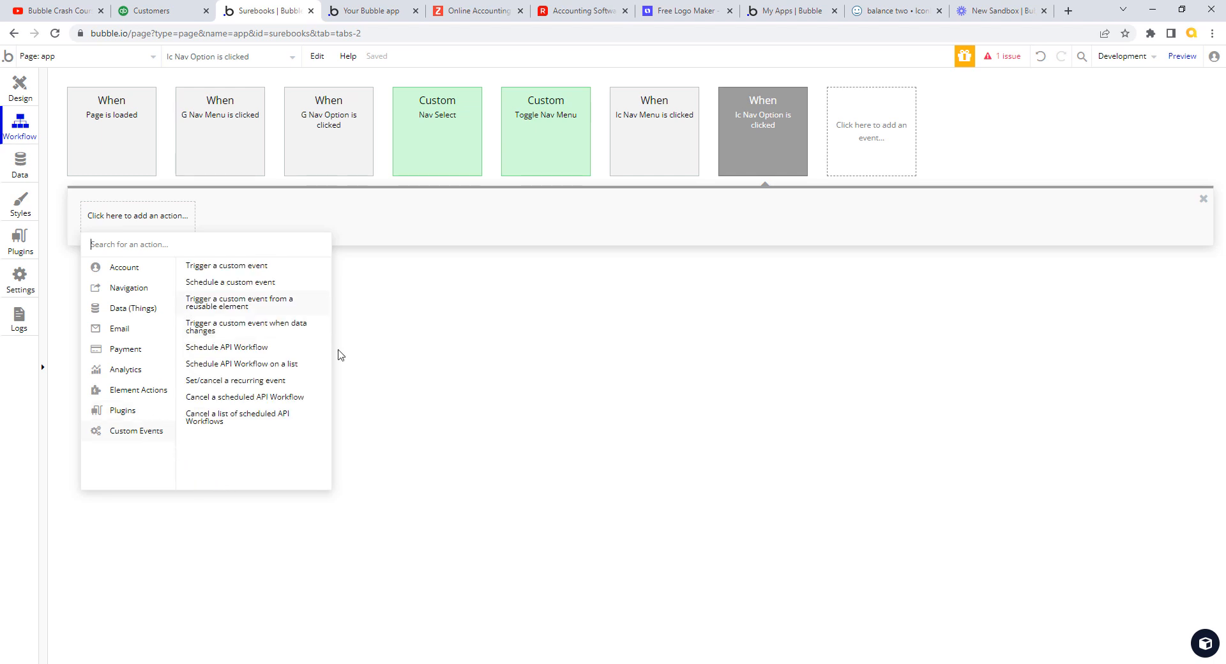
left_click(268, 268)
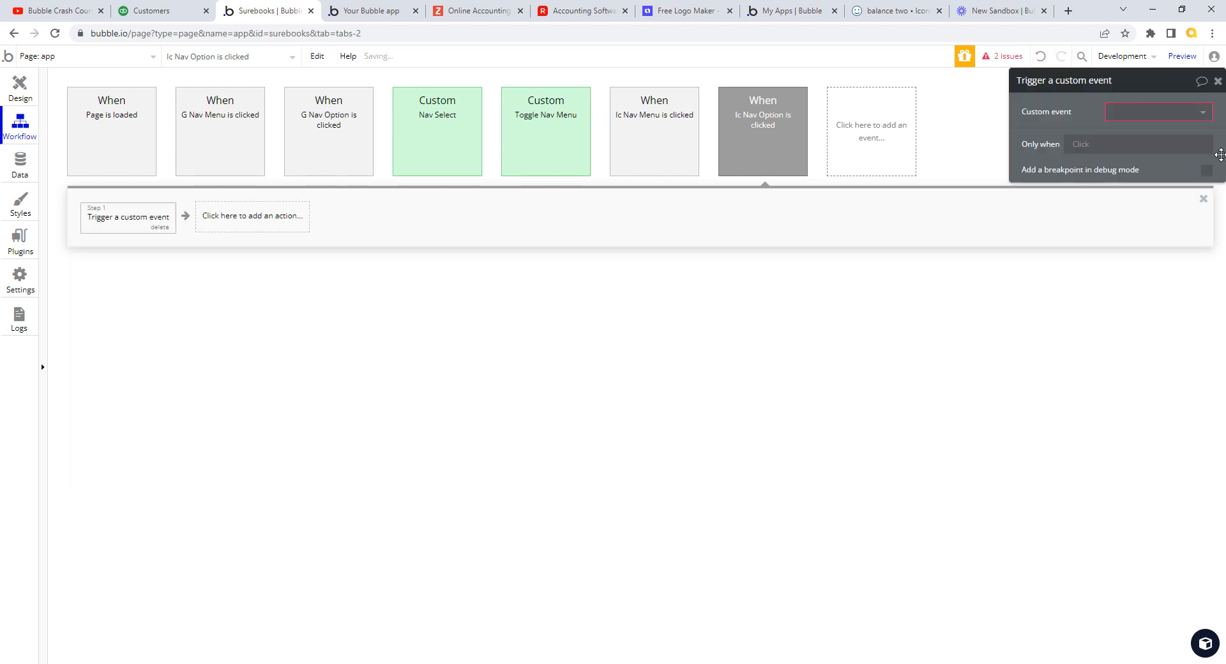
left_click(1169, 121)
left_click(1153, 132)
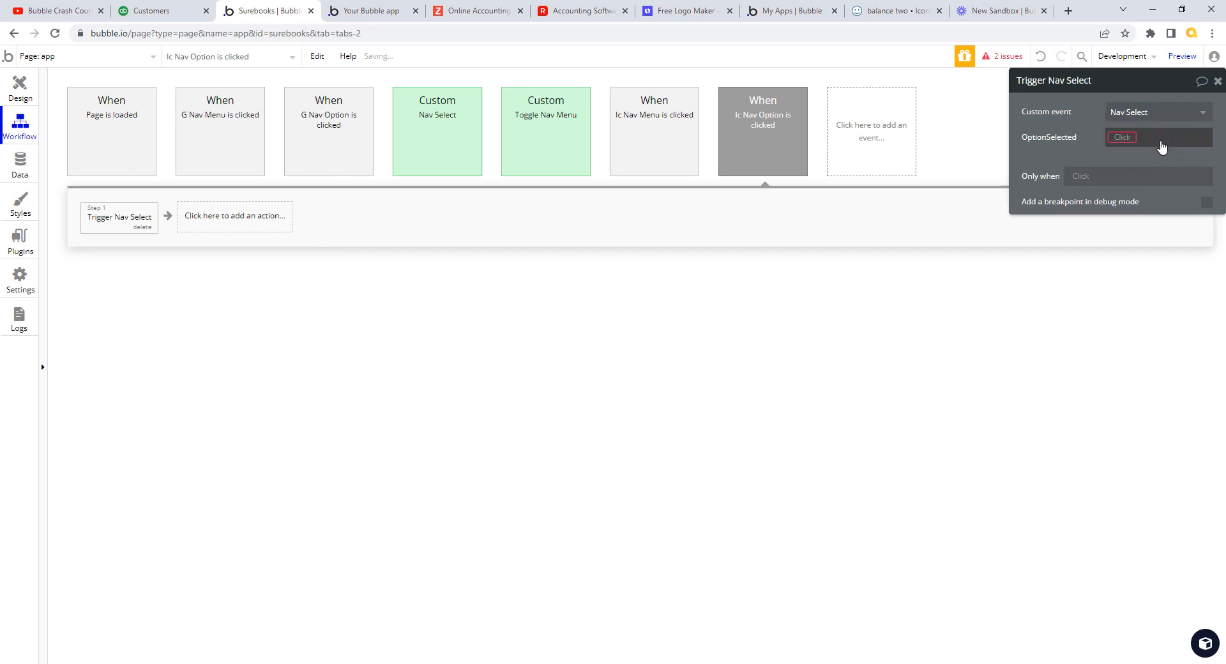
left_click(1122, 138)
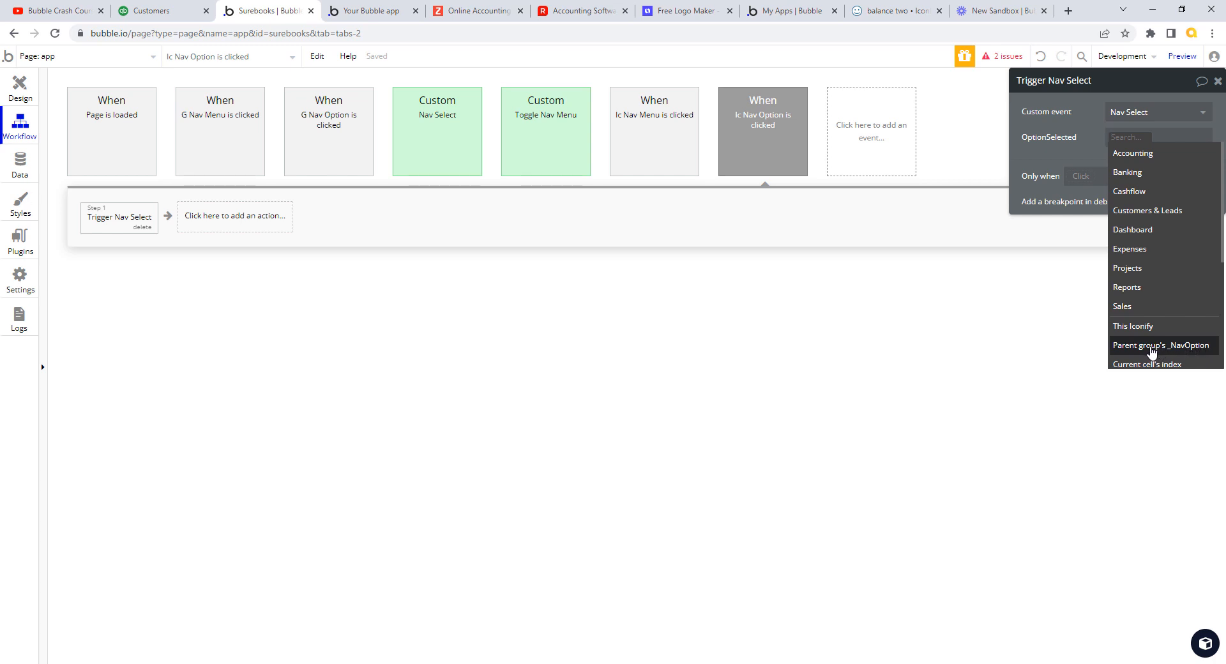
left_click(1151, 350)
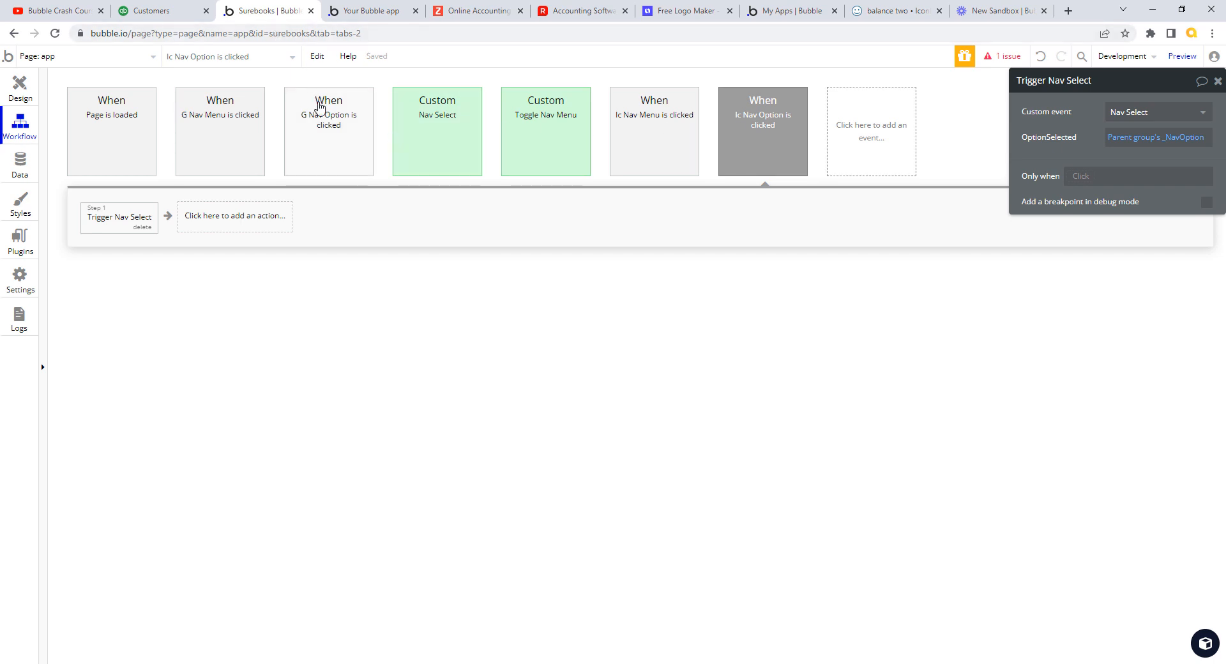
left_click(330, 116)
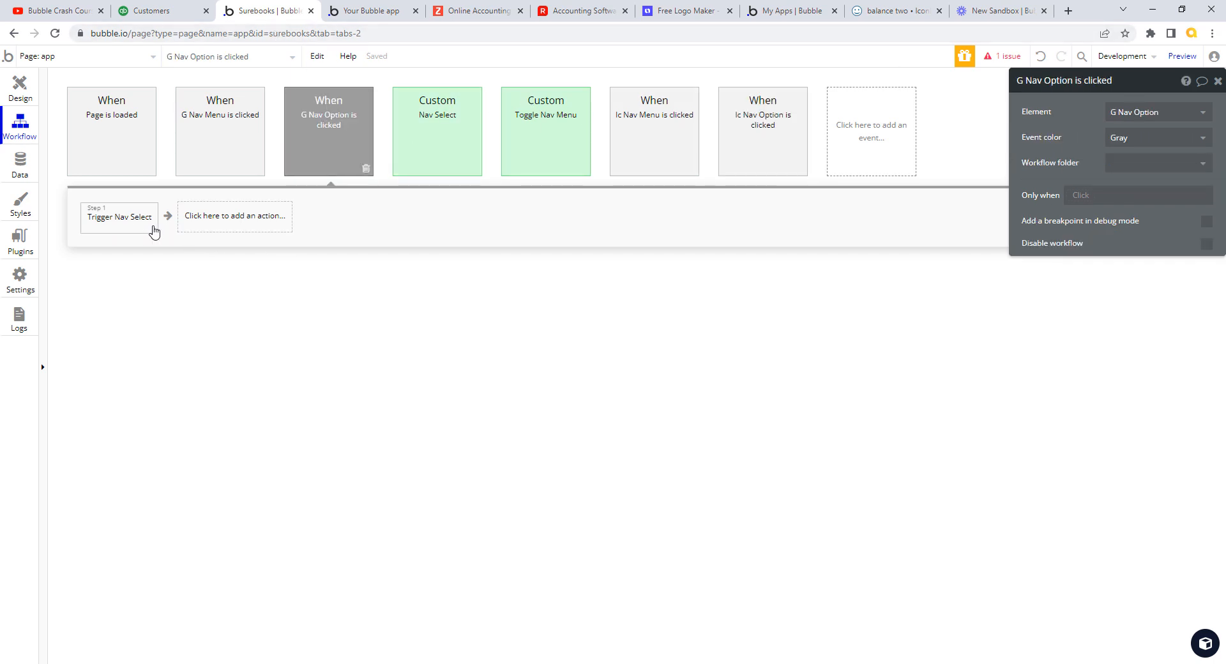
left_click(151, 225)
left_click(1124, 139)
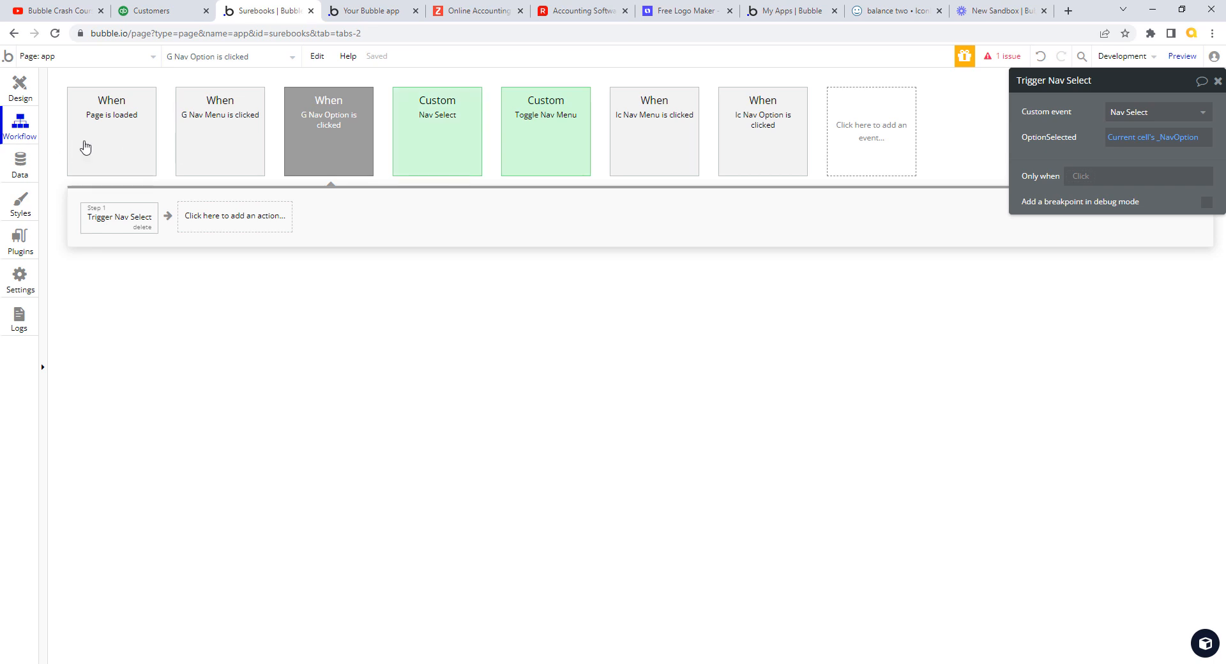
Assign the Nav Select event to the Custom workflow folder and check that folder's contents before returning to all workflows
left_click(432, 153)
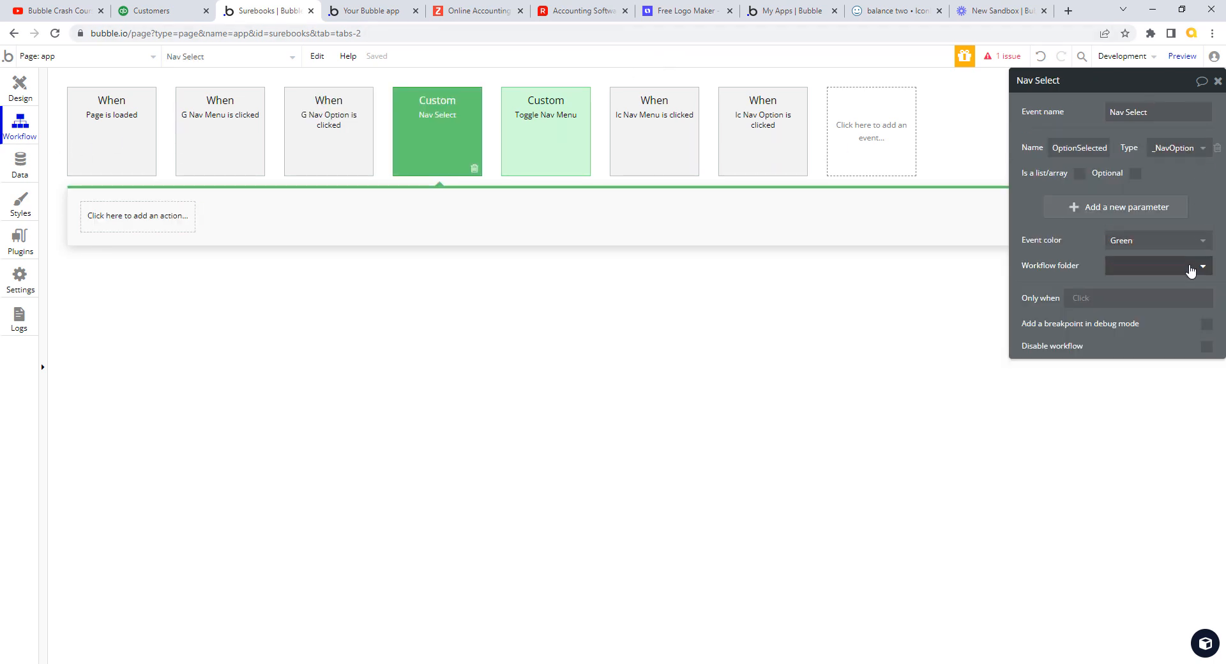
left_click(1200, 267)
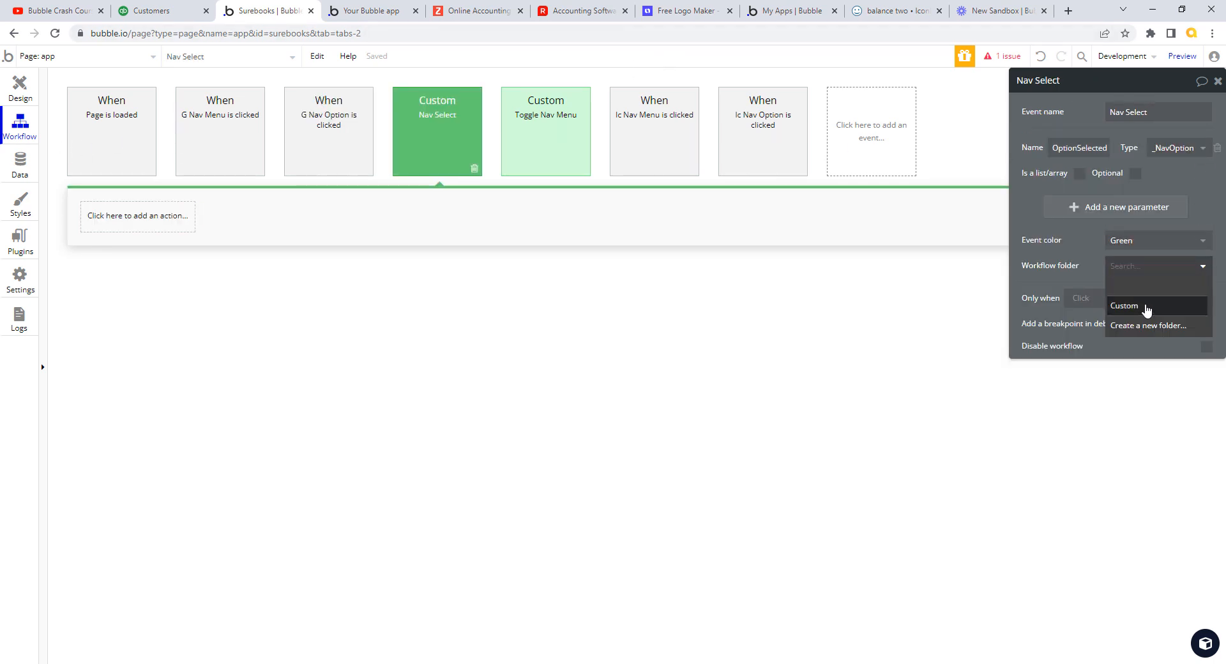
left_click(1147, 308)
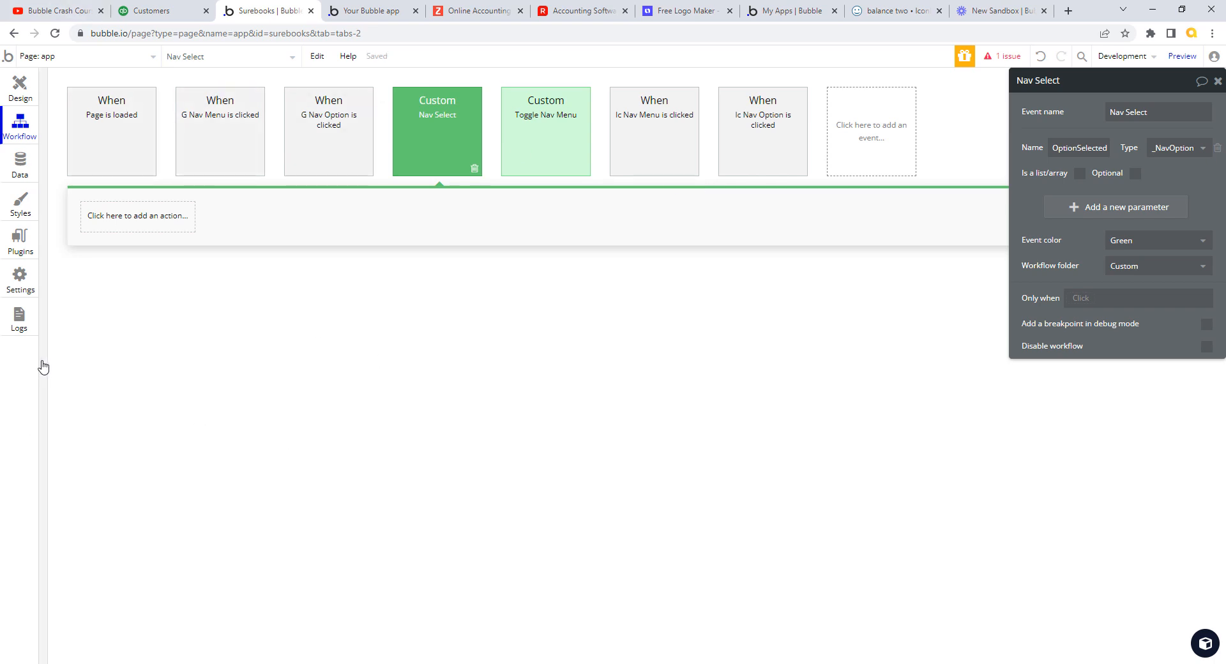
left_click(43, 366)
left_click(68, 112)
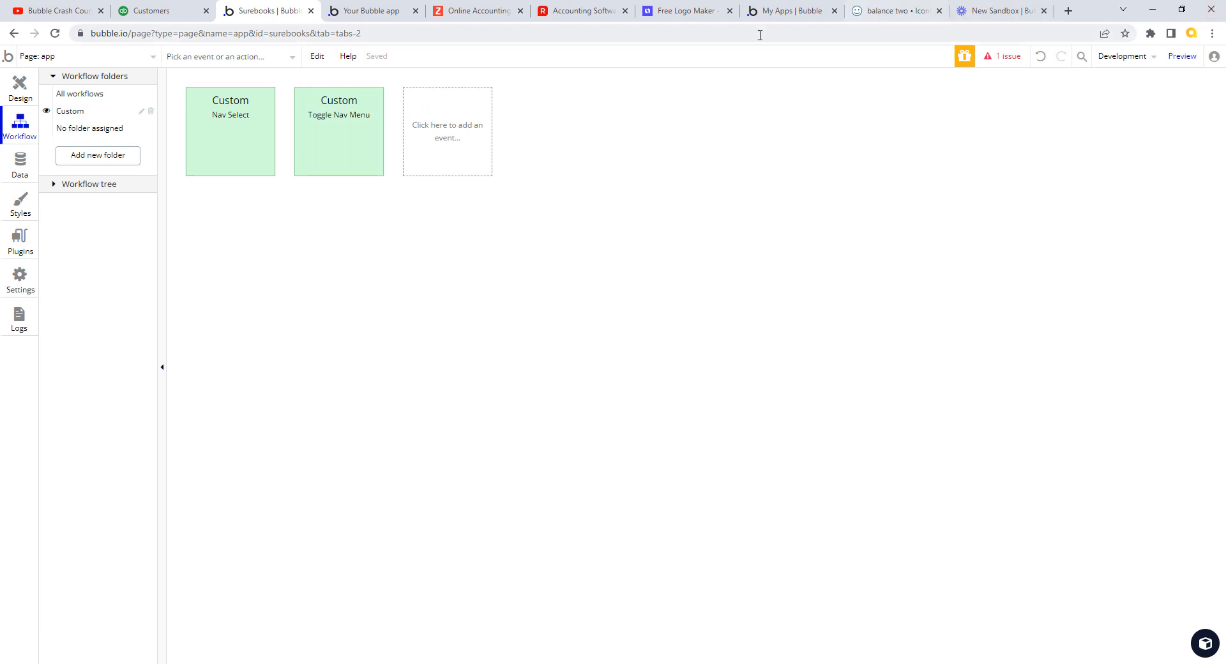
left_click(96, 94)
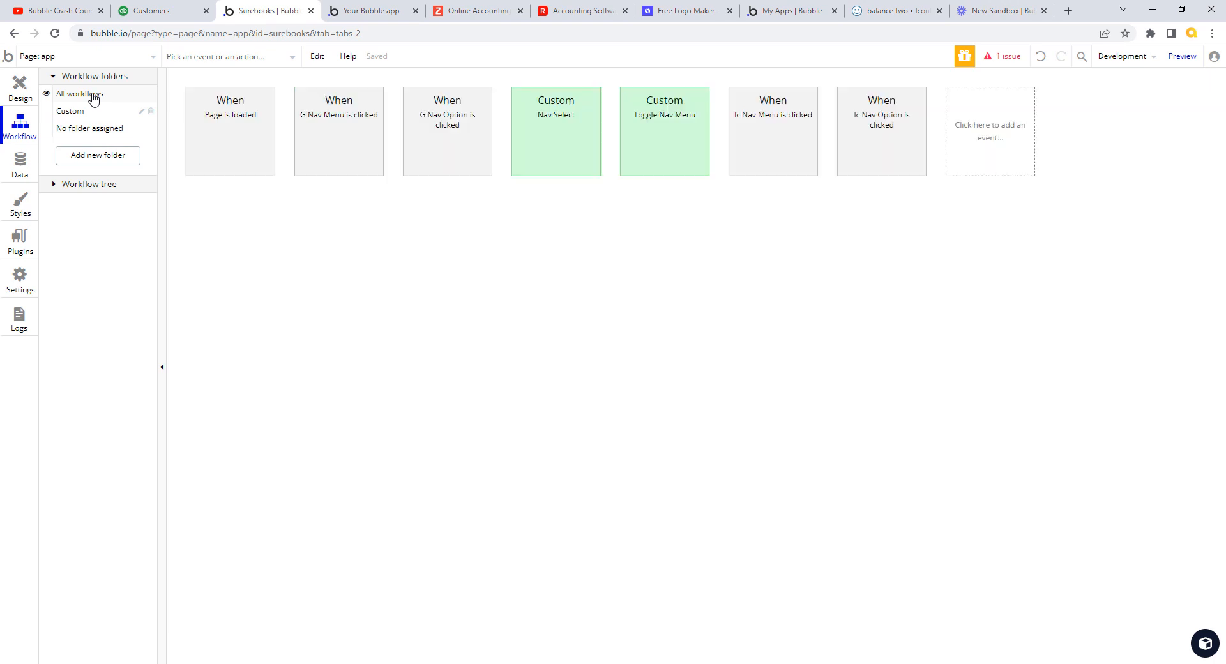
Set the event color of the Page is loaded event to Brown
left_click(249, 134)
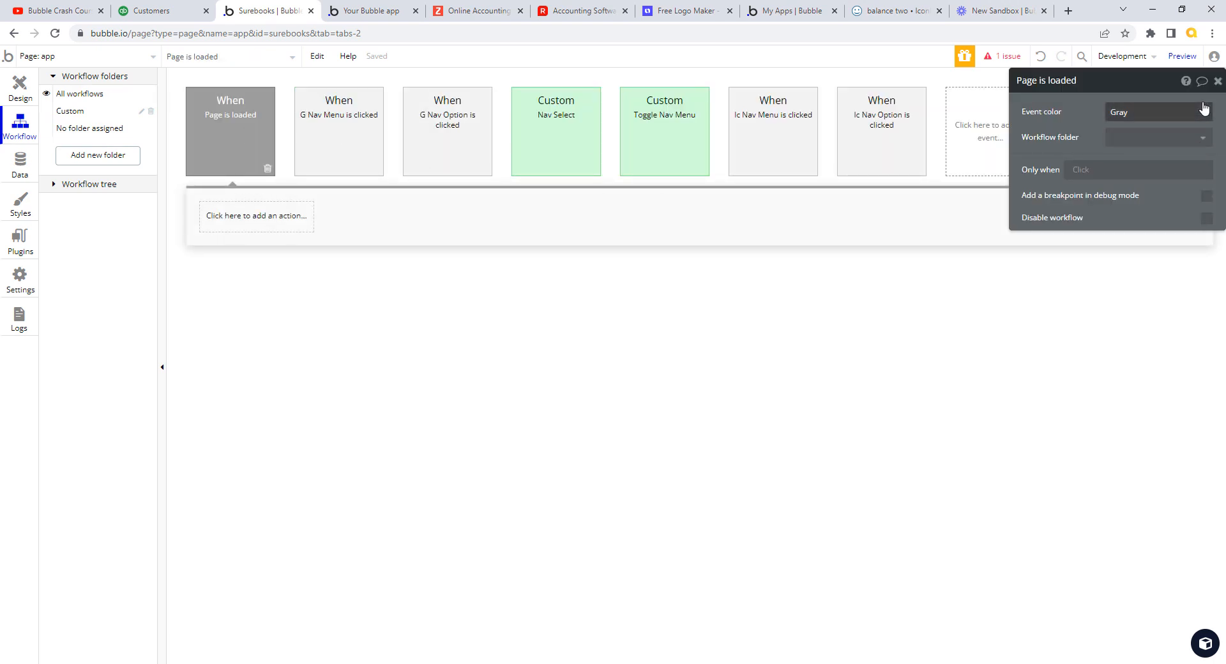
left_click(1202, 112)
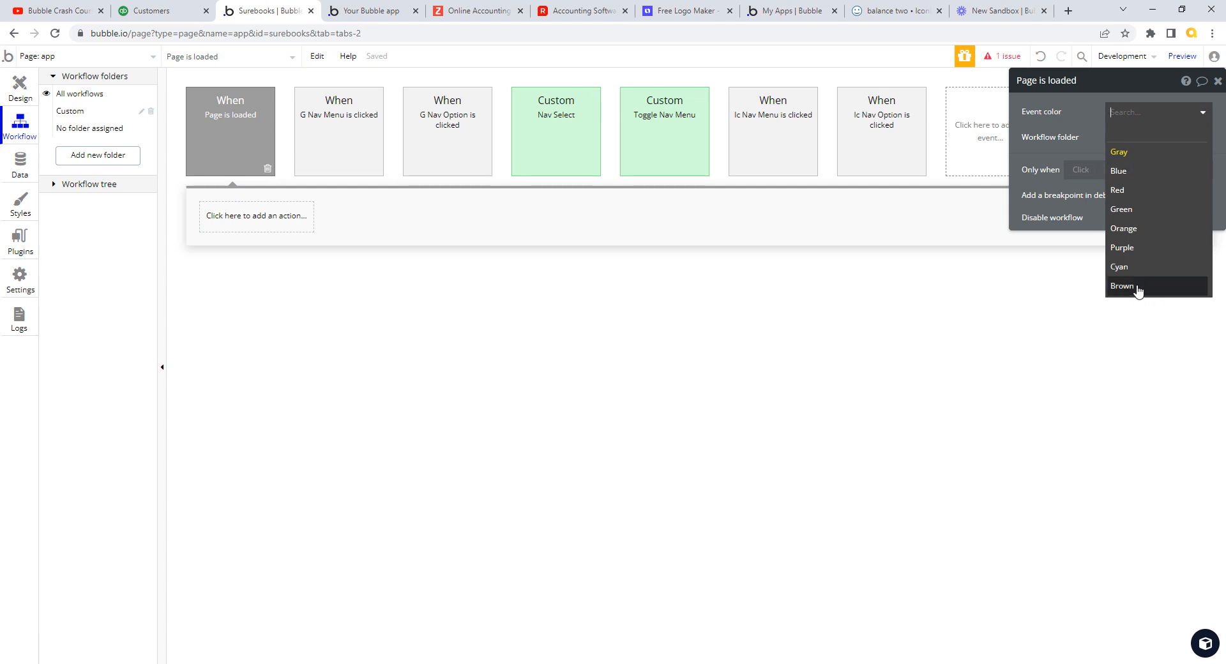
left_click(1138, 288)
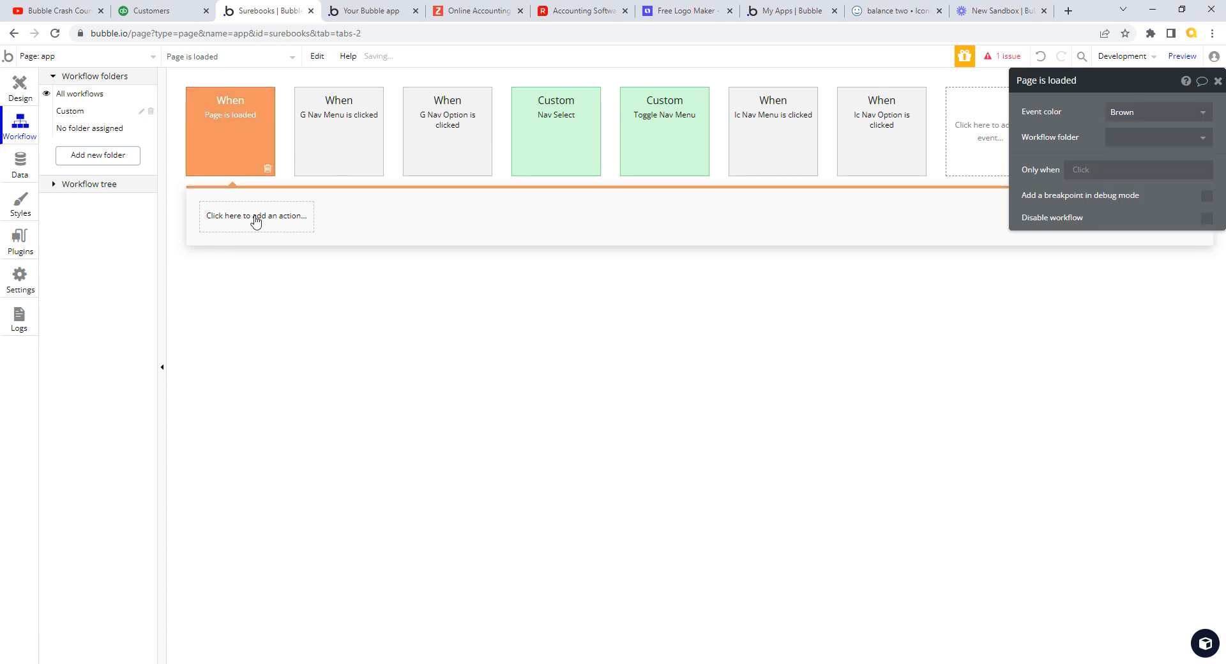
Create a workflow folder named UI Events and assign the G Nav Menu click event to it
left_click(361, 119)
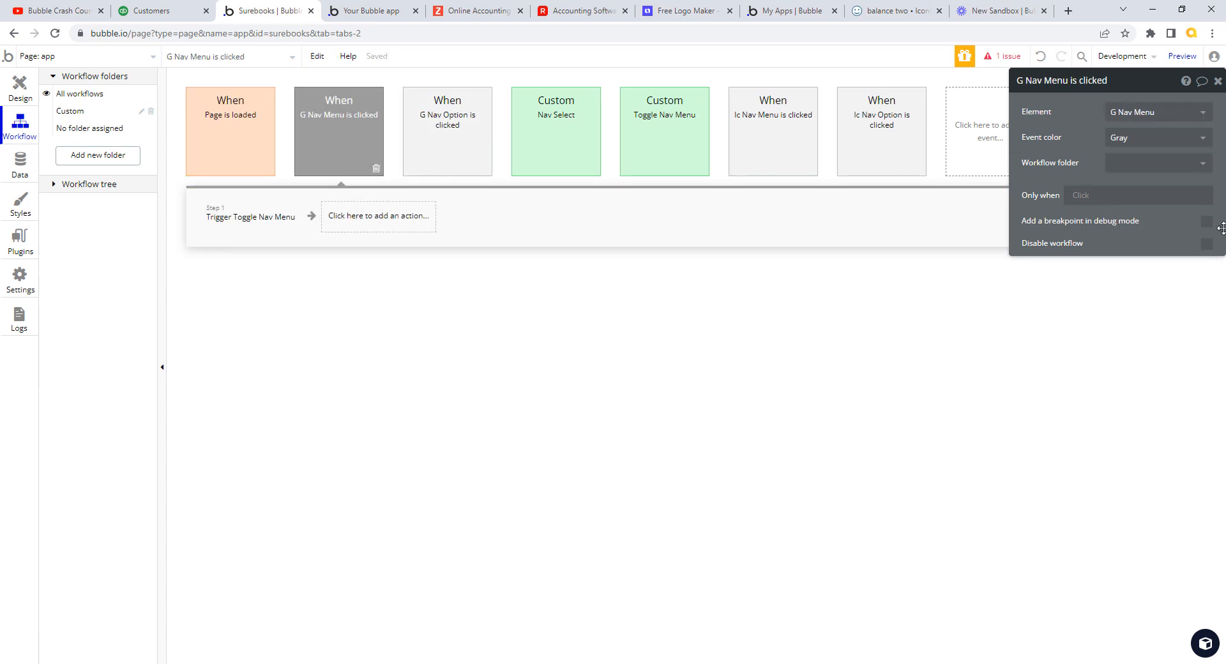
left_click(1204, 164)
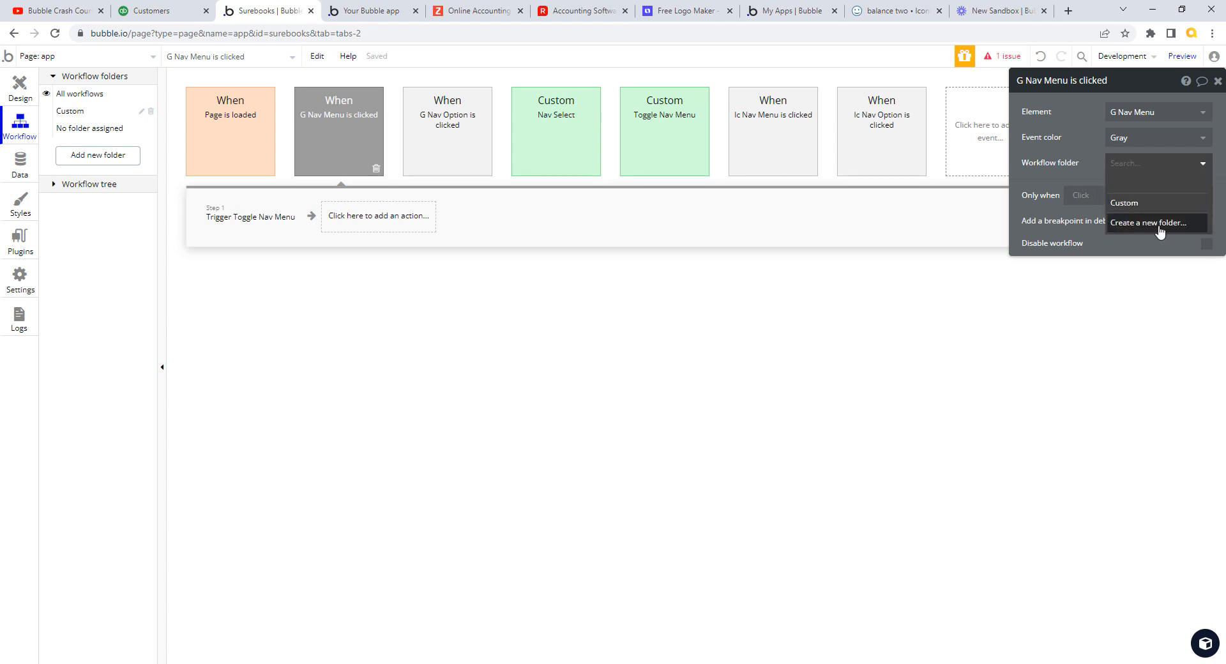
left_click(1161, 233)
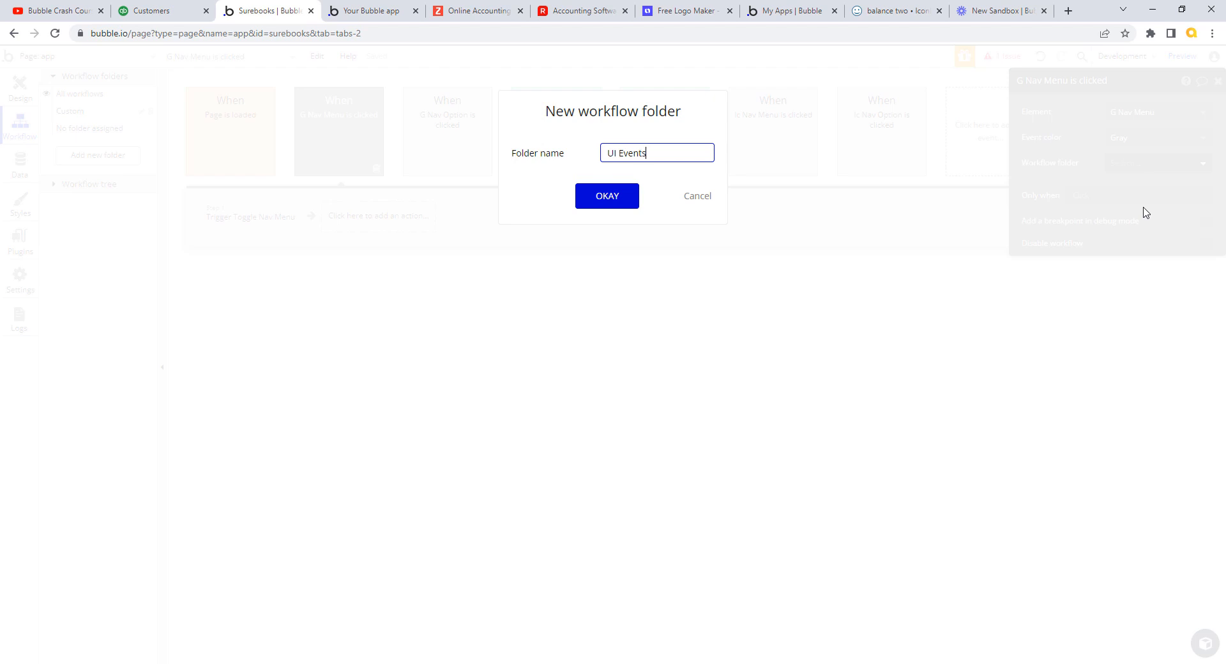
left_click(625, 199)
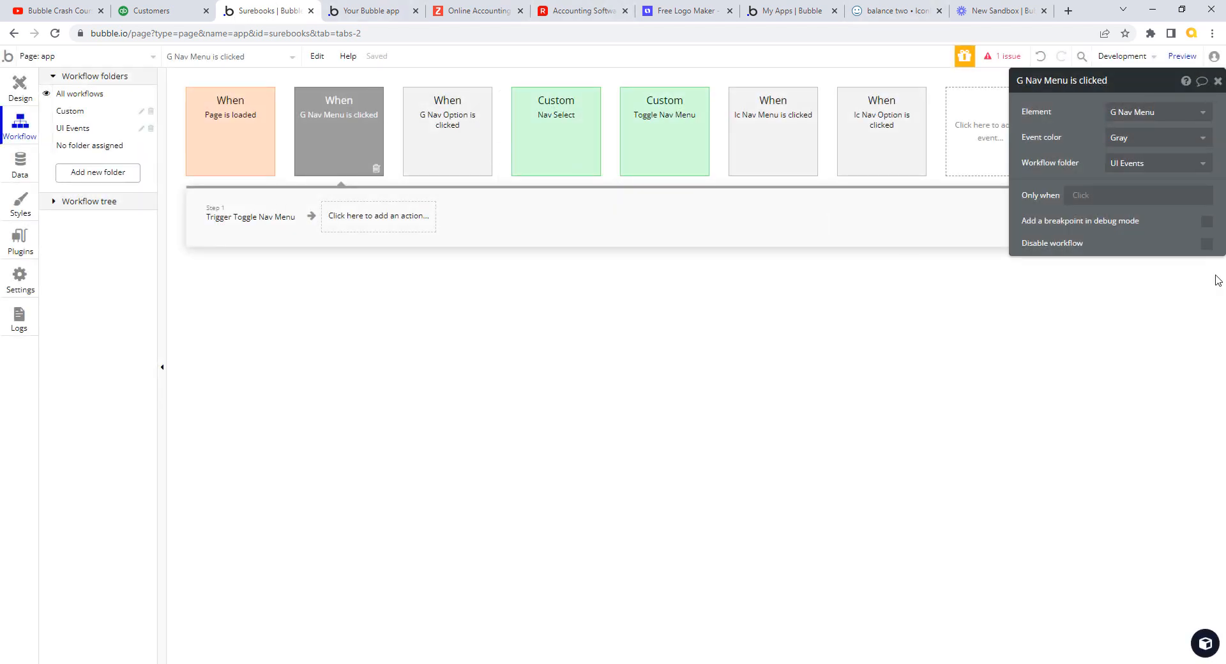
Assign the G Nav Option, Ic Nav Menu and Ic Nav Option click events to the UI Events folder
left_click(466, 151)
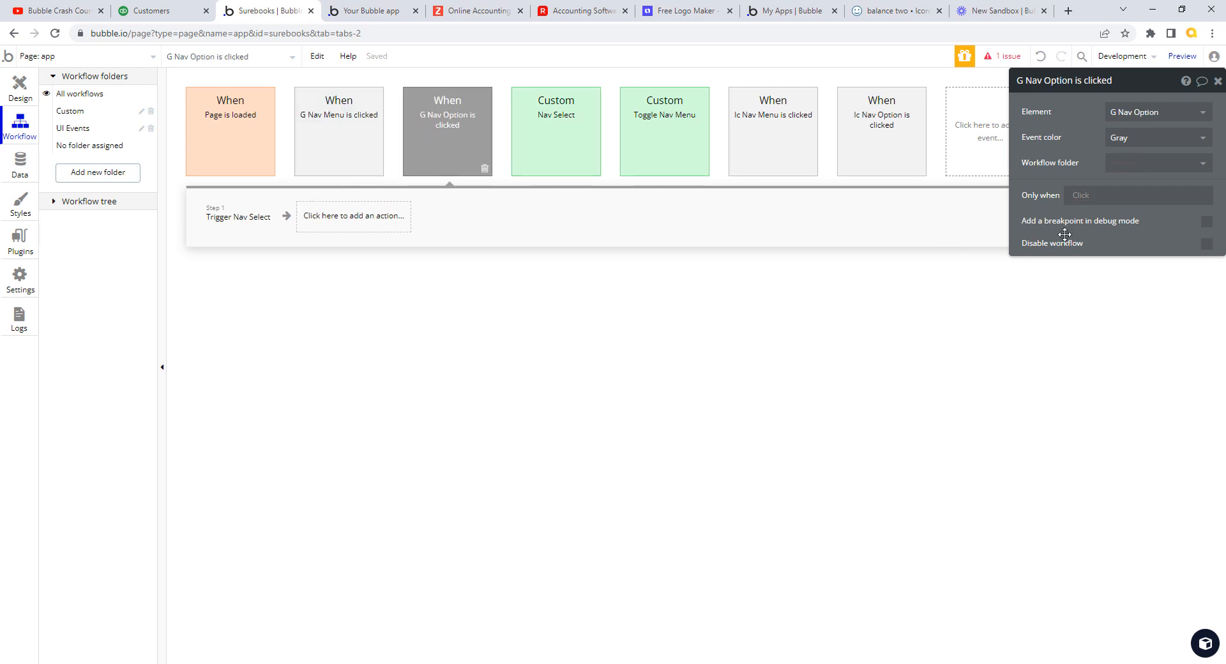
left_click(1199, 164)
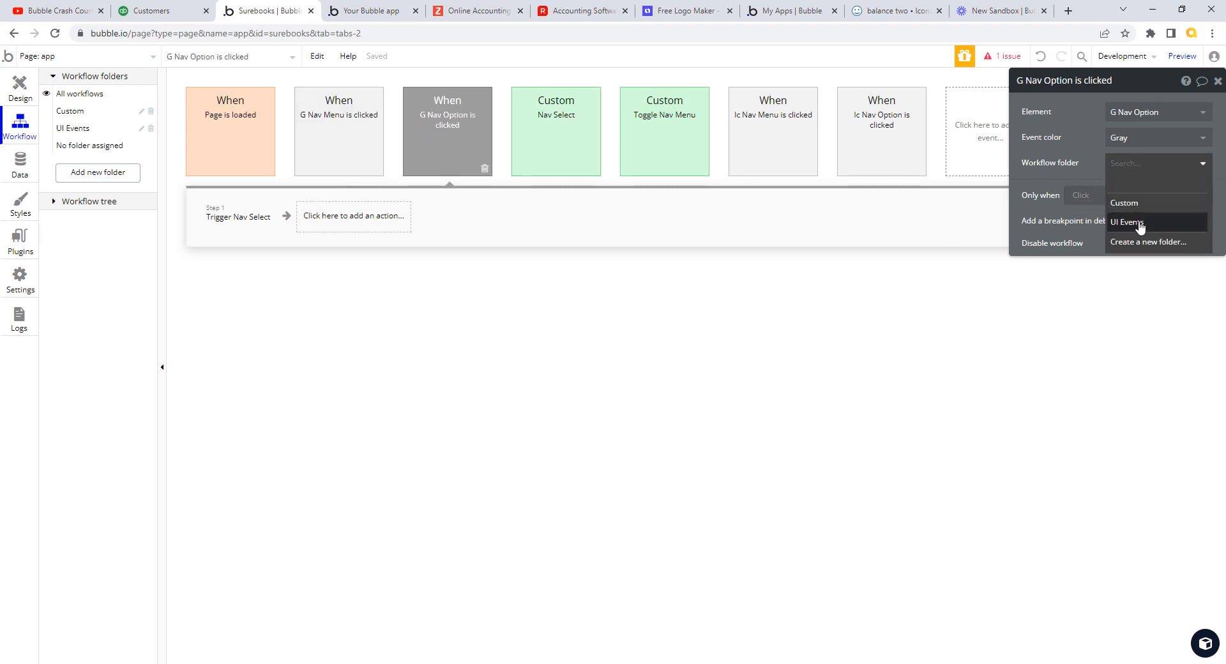
left_click(1140, 224)
left_click(775, 151)
left_click(1198, 164)
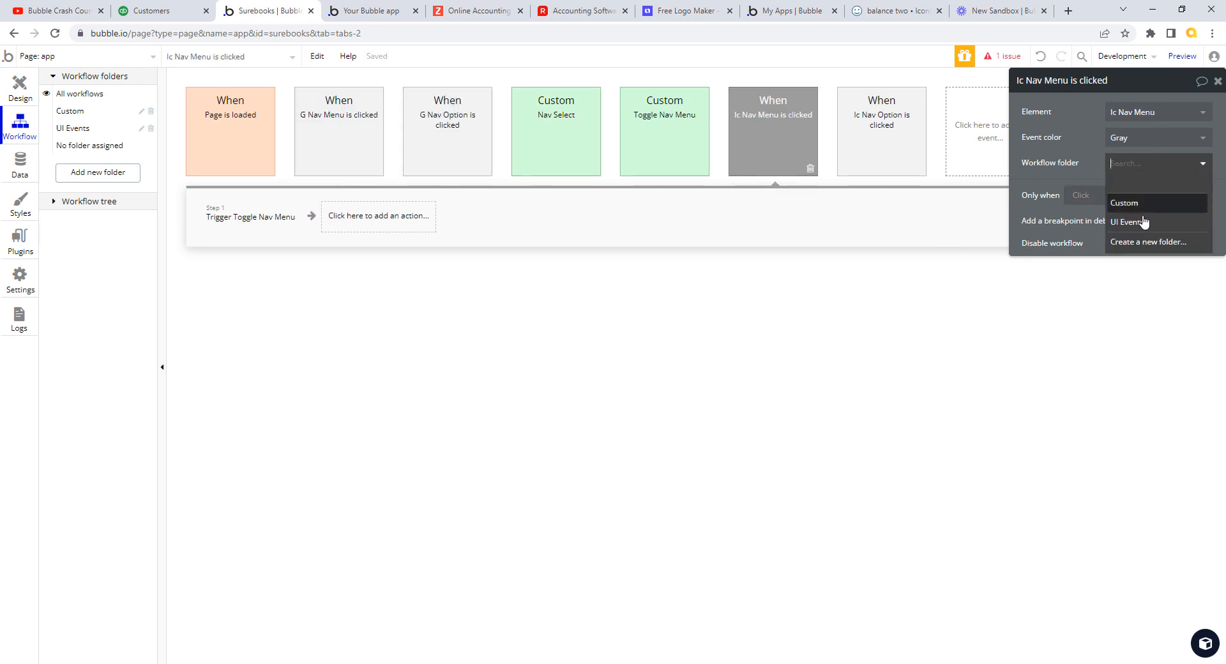
left_click(1143, 221)
left_click(903, 154)
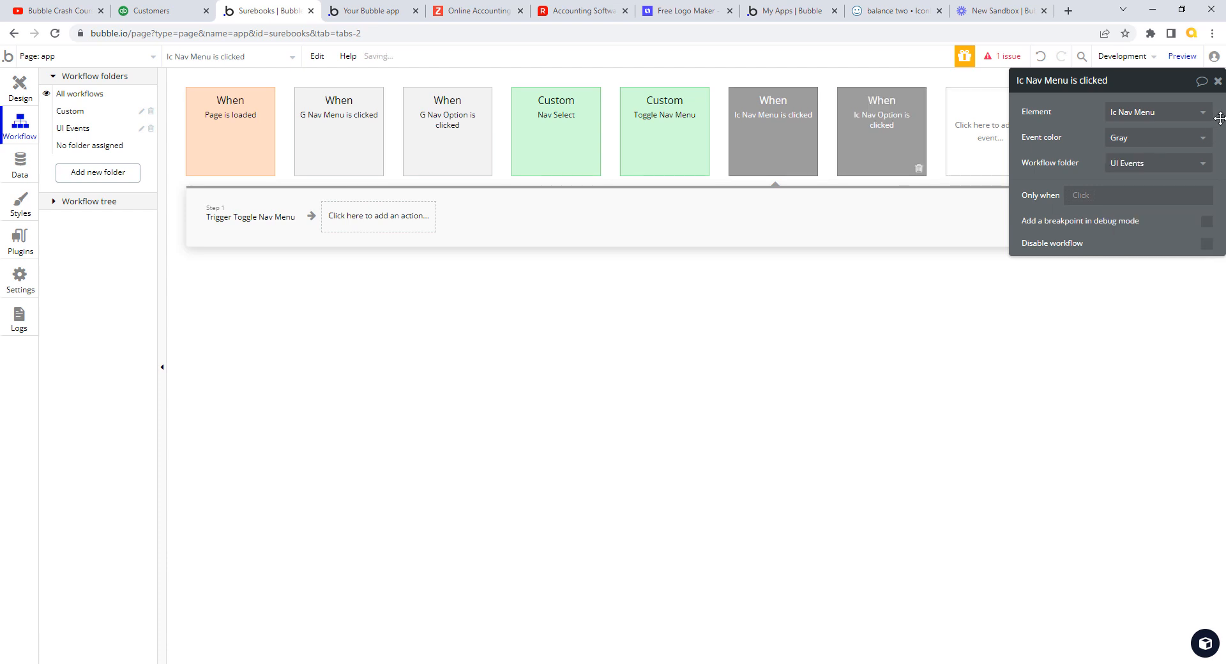
left_click(1192, 169)
left_click(1138, 223)
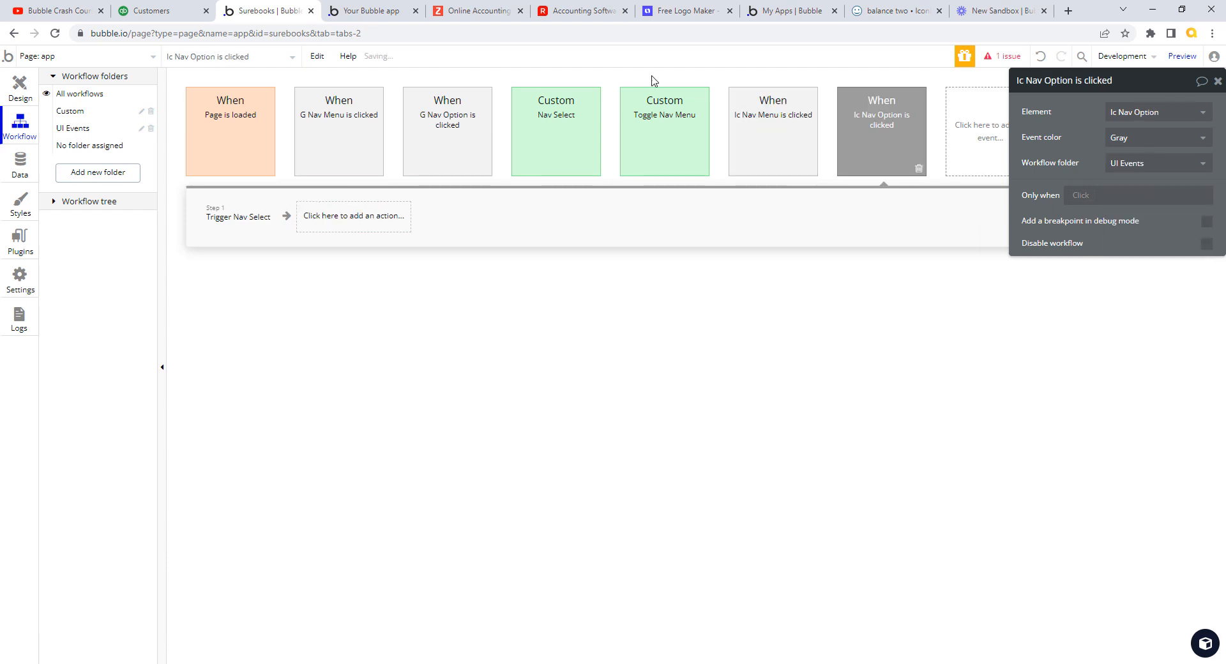
Check the Custom and UI Events workflow folders, and inspect the Page is loaded and Nav Select events among all workflows
left_click(81, 112)
left_click(90, 134)
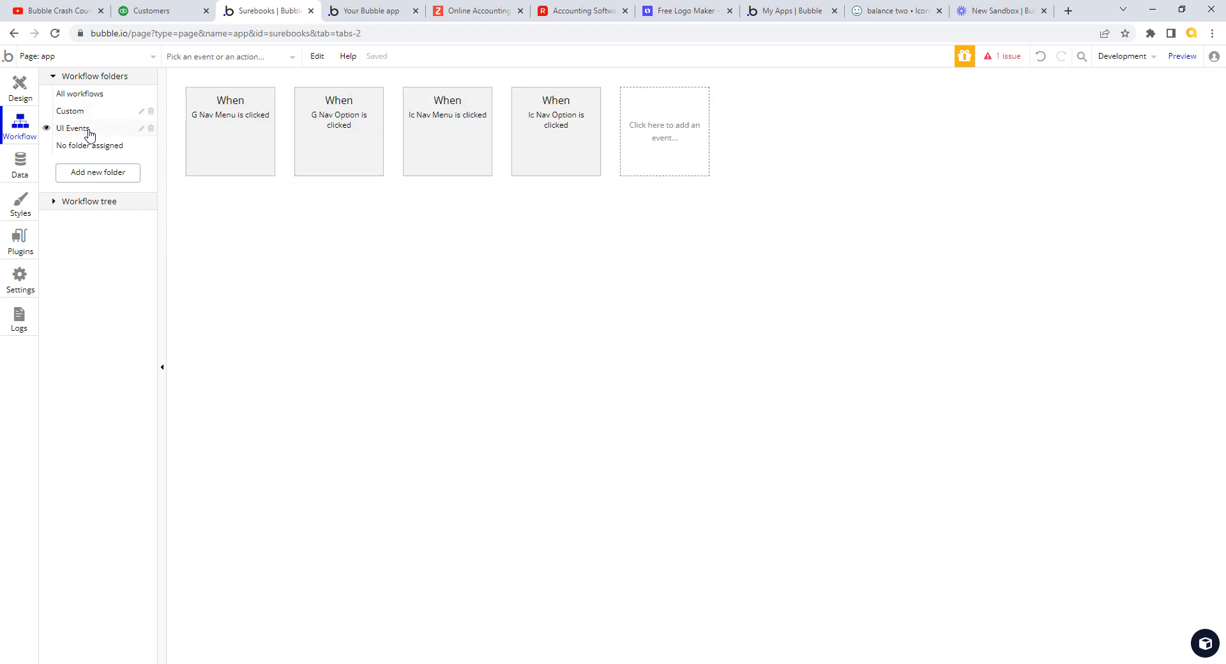
left_click(89, 96)
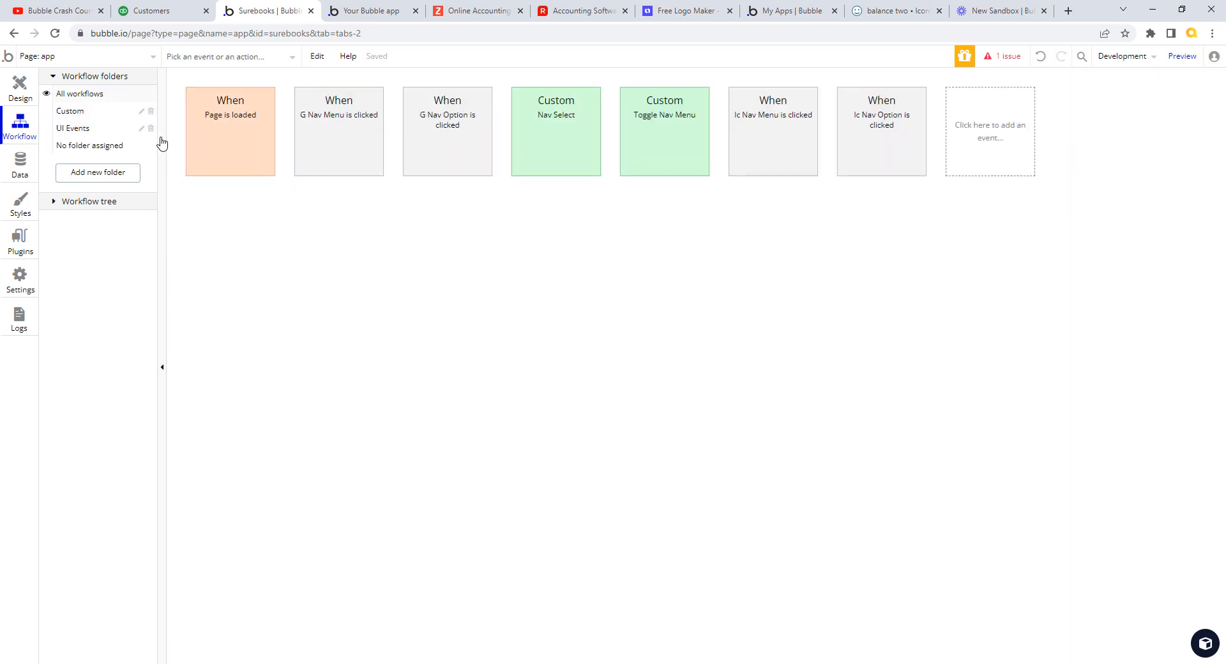
left_click(237, 136)
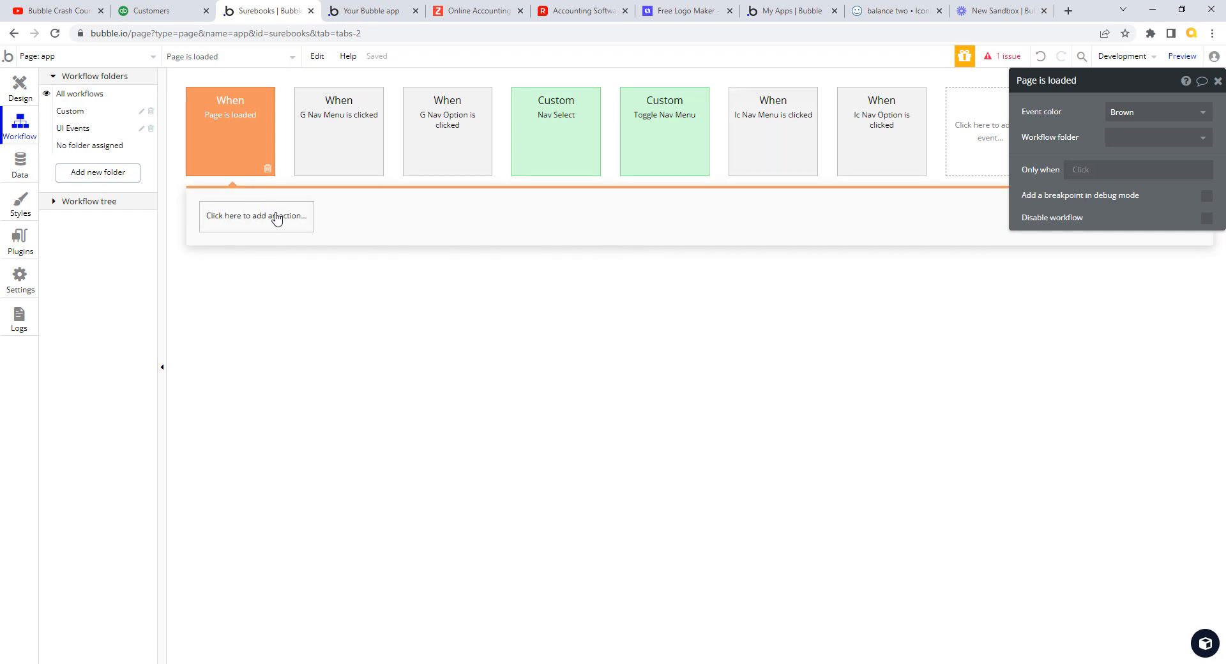
left_click(560, 147)
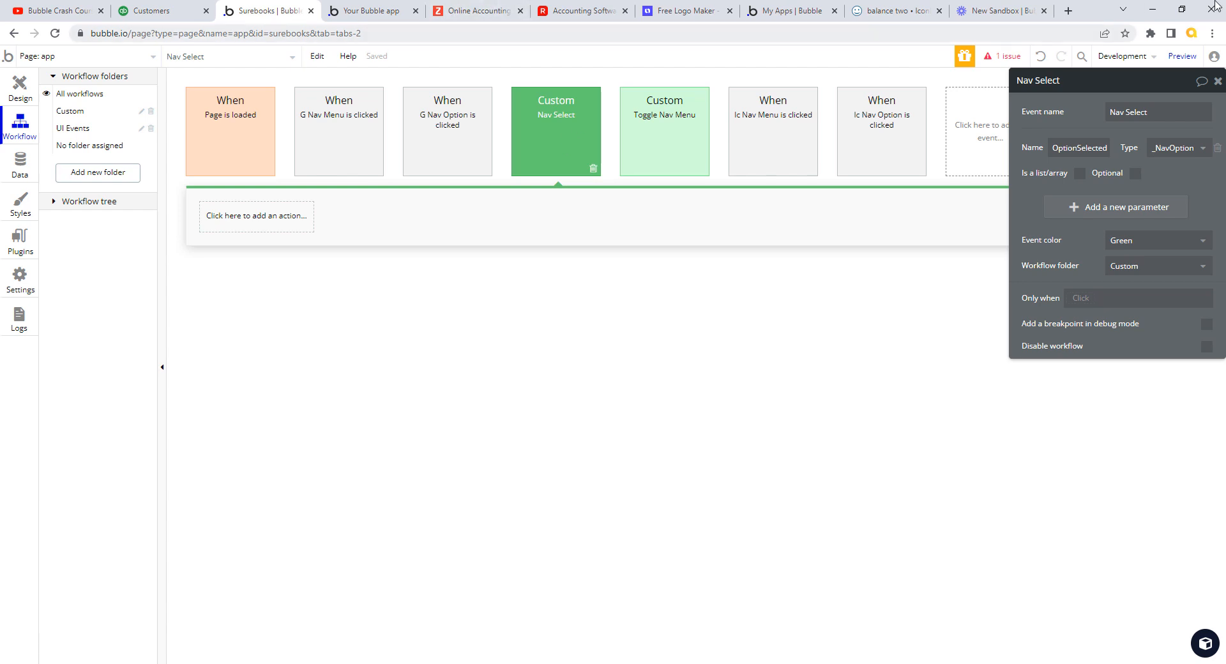
Draft the example URL path app/dashboard in a new browser tab without loading it
left_click(1069, 11)
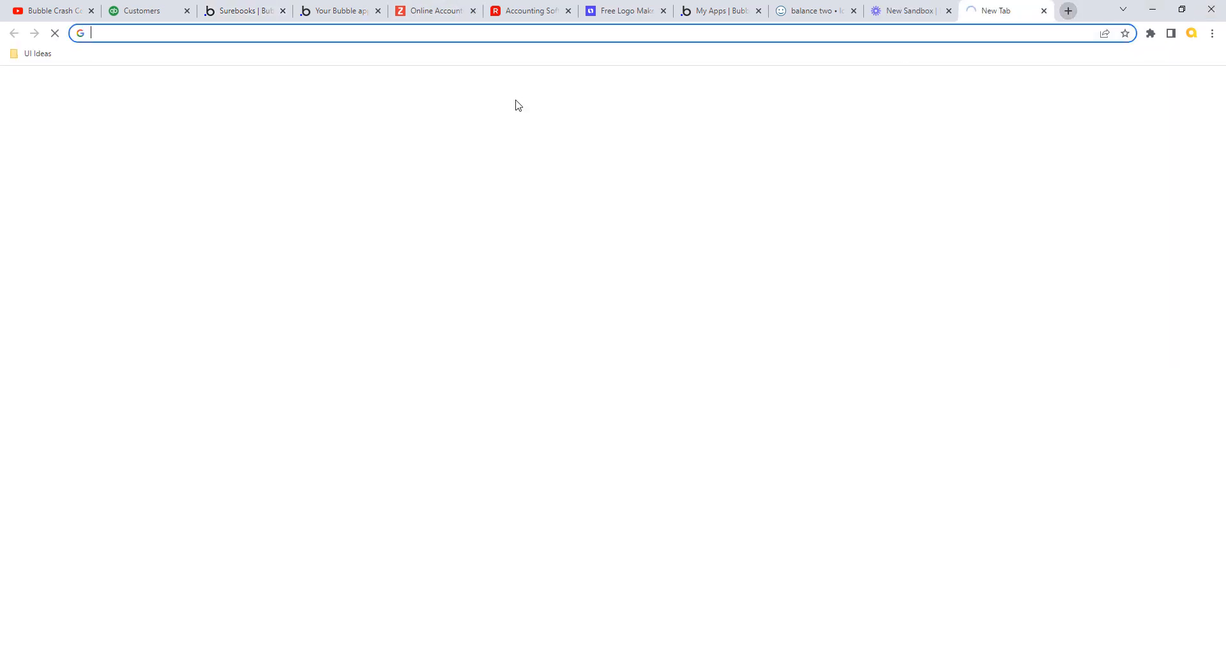
type("app")
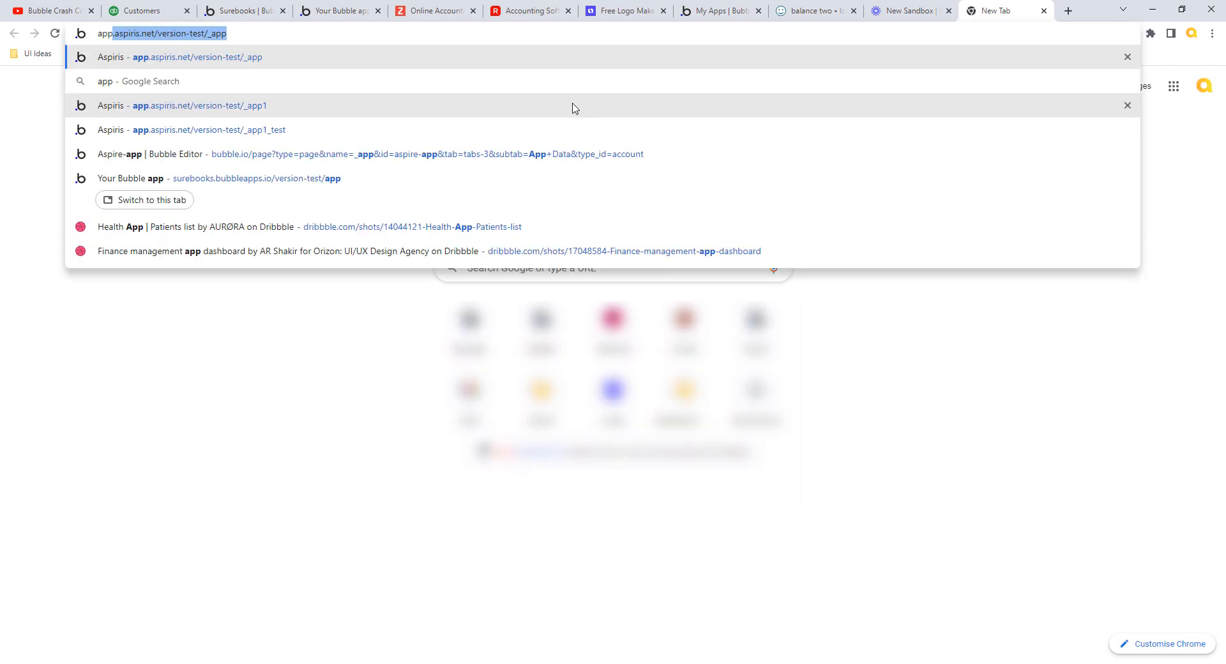
type("/")
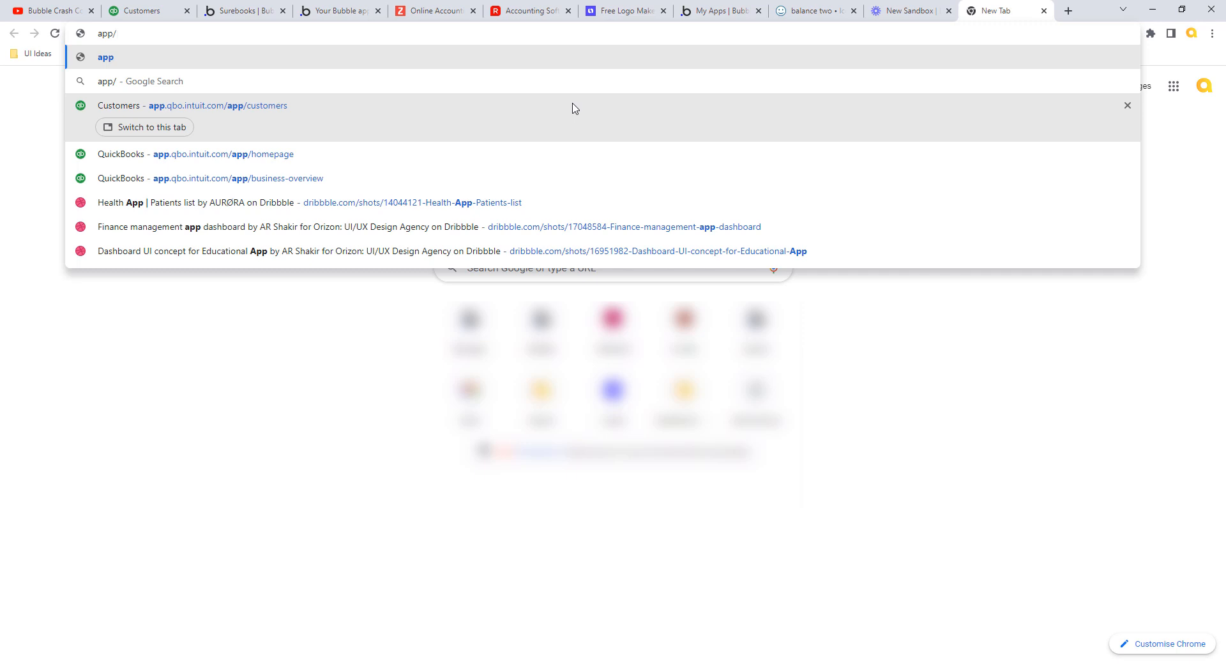
type("das")
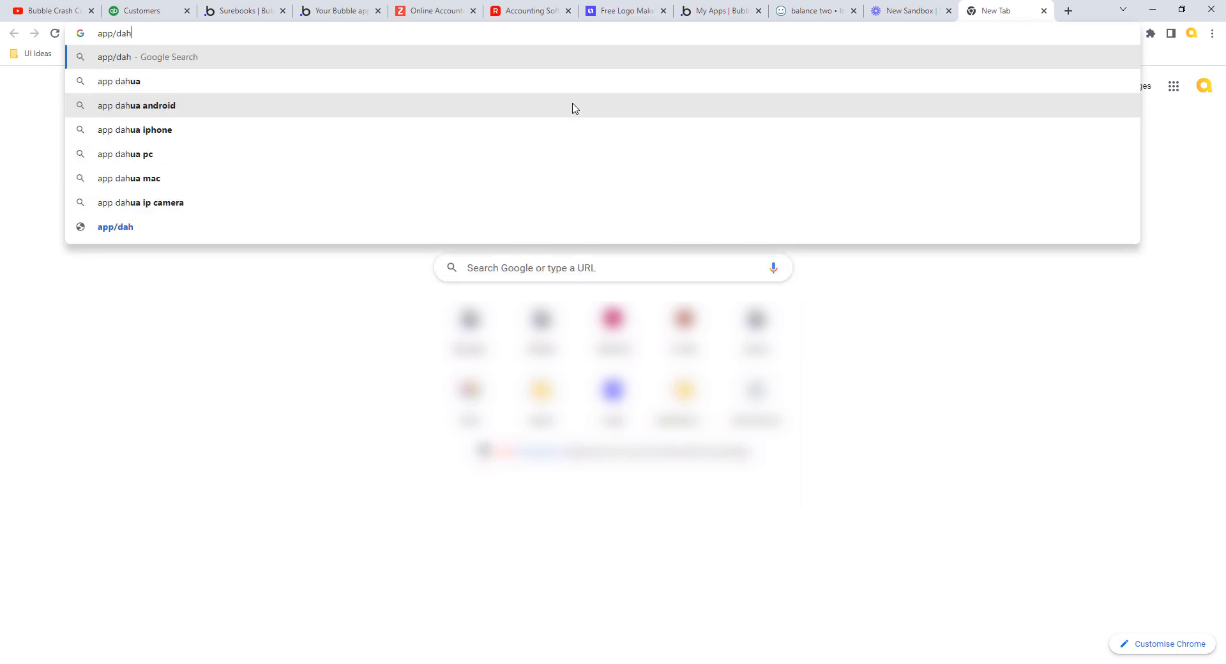
type("hboa")
key("BackSpace")
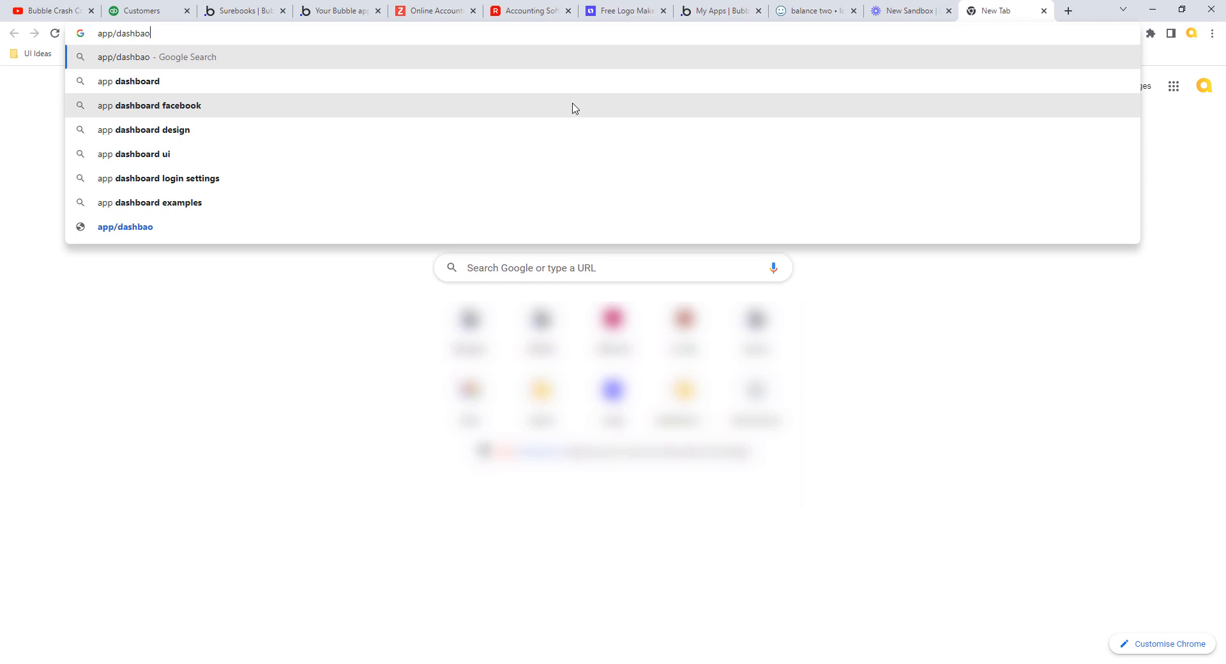
type("ard")
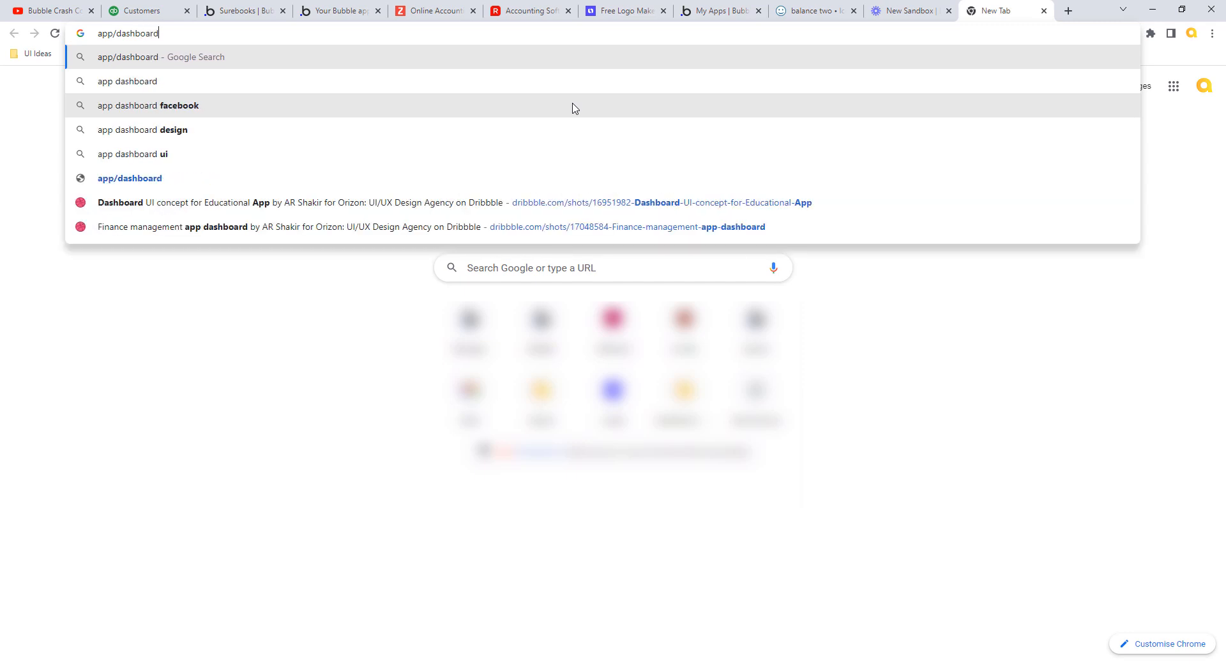
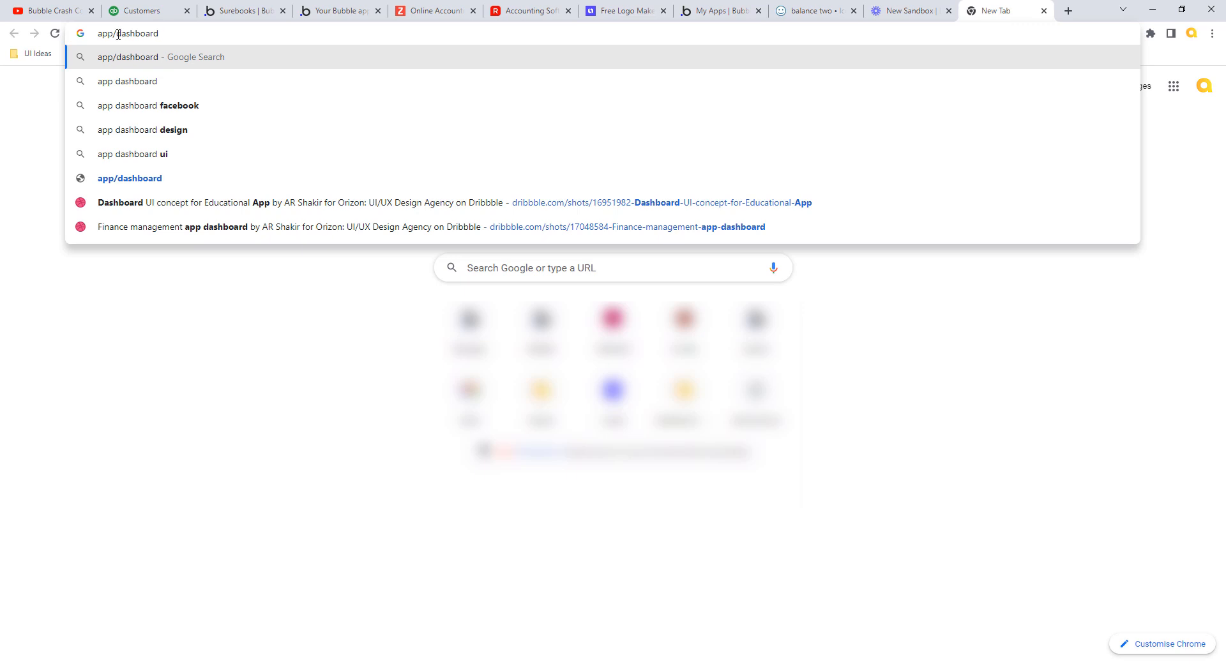
Change the drafted example path to app/sales and close that browser tab
left_click_drag(118, 32, 161, 37)
left_click(286, 267)
left_click(138, 33)
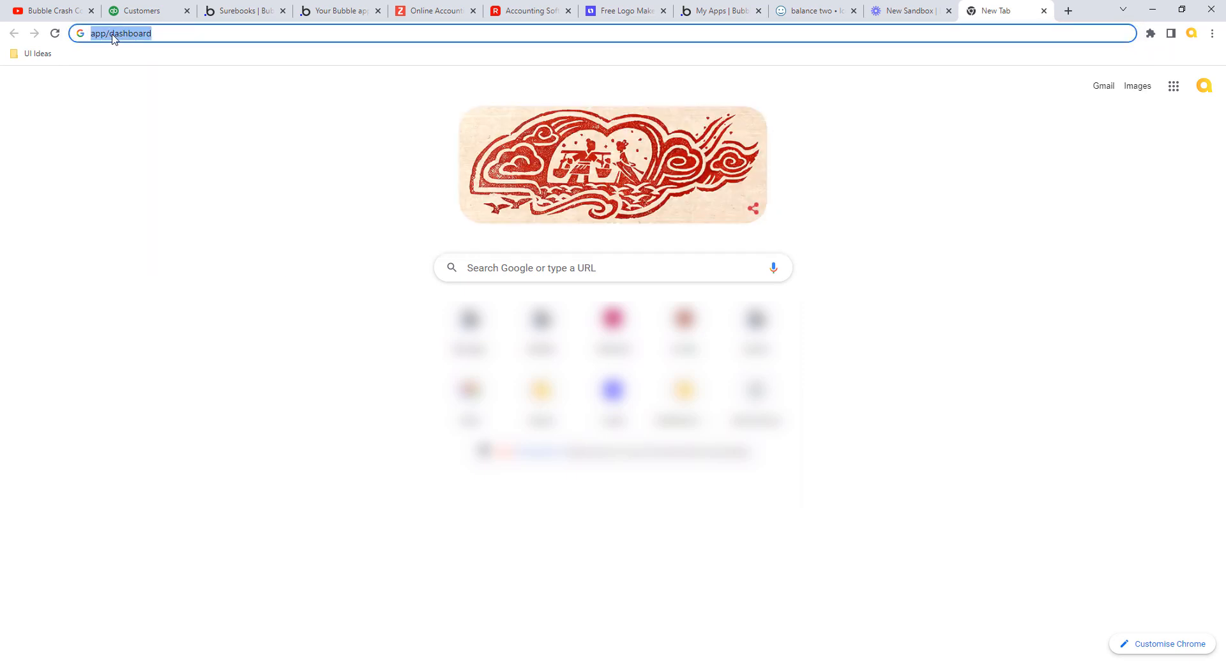
left_click(116, 33)
left_click_drag(109, 34, 183, 29)
type("sal")
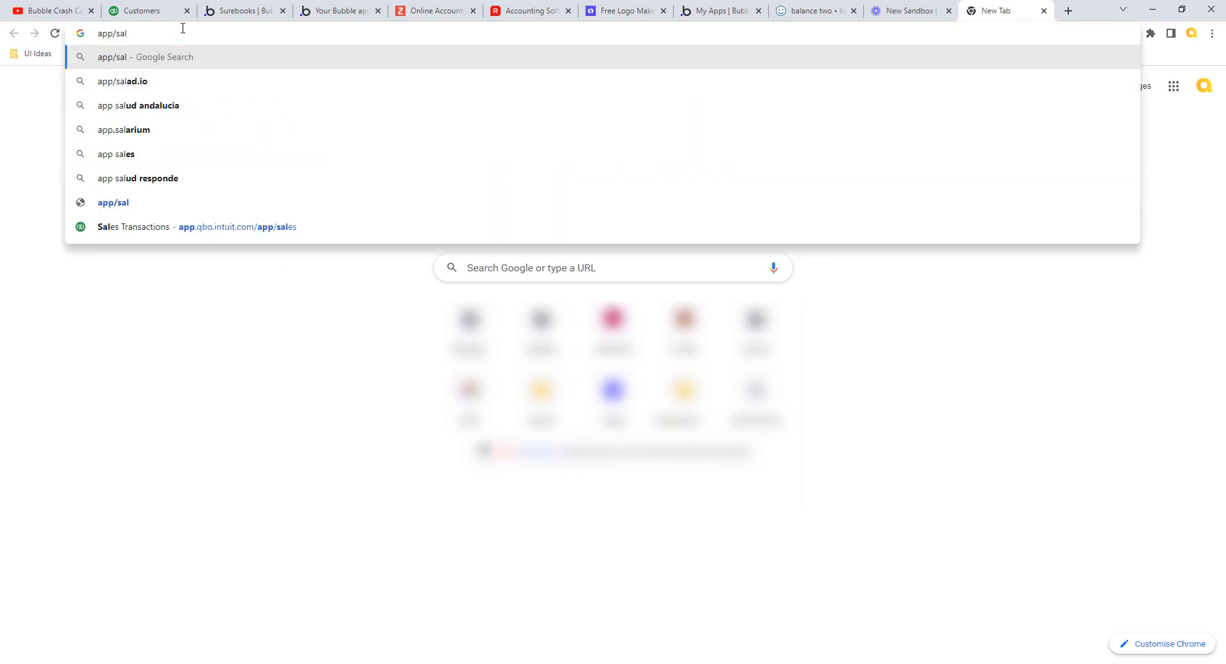
type("es")
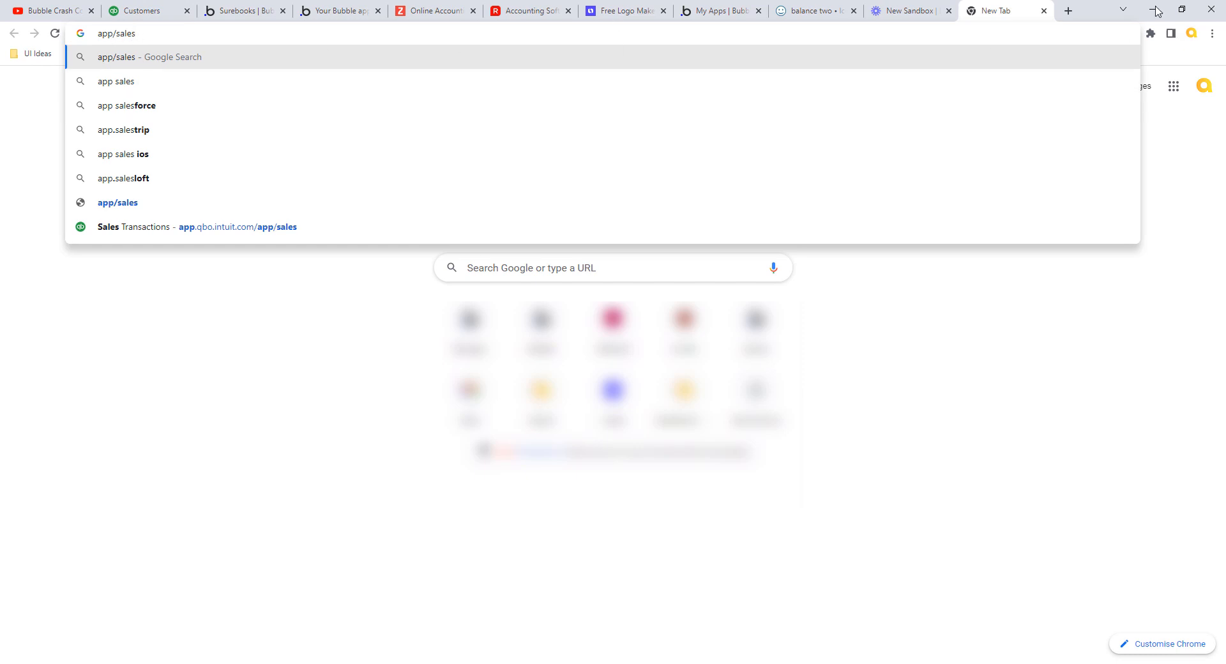
left_click(1044, 12)
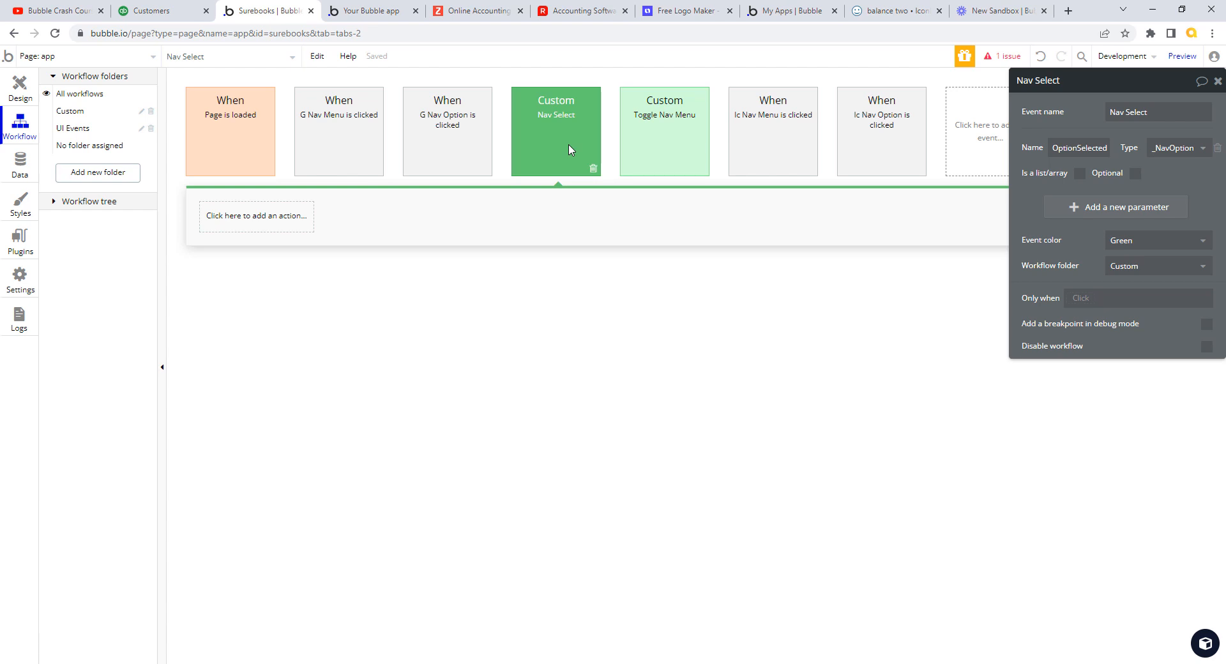
Add a text attribute named url to the _NavOption option set
left_click(22, 164)
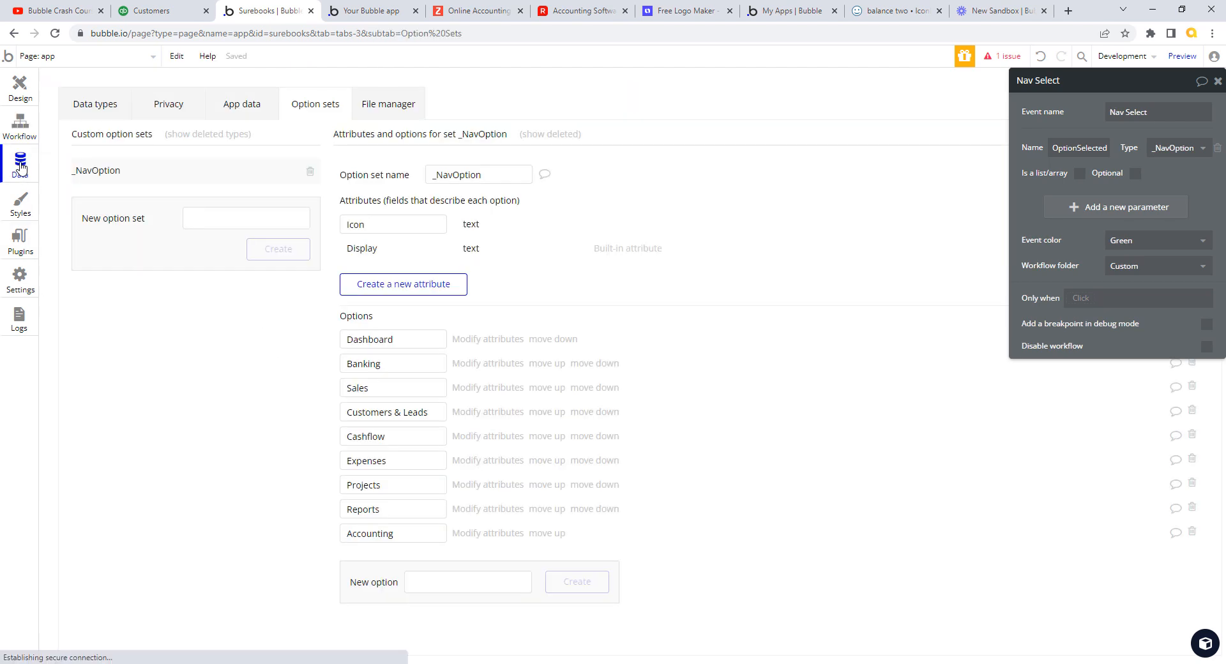
left_click(448, 285)
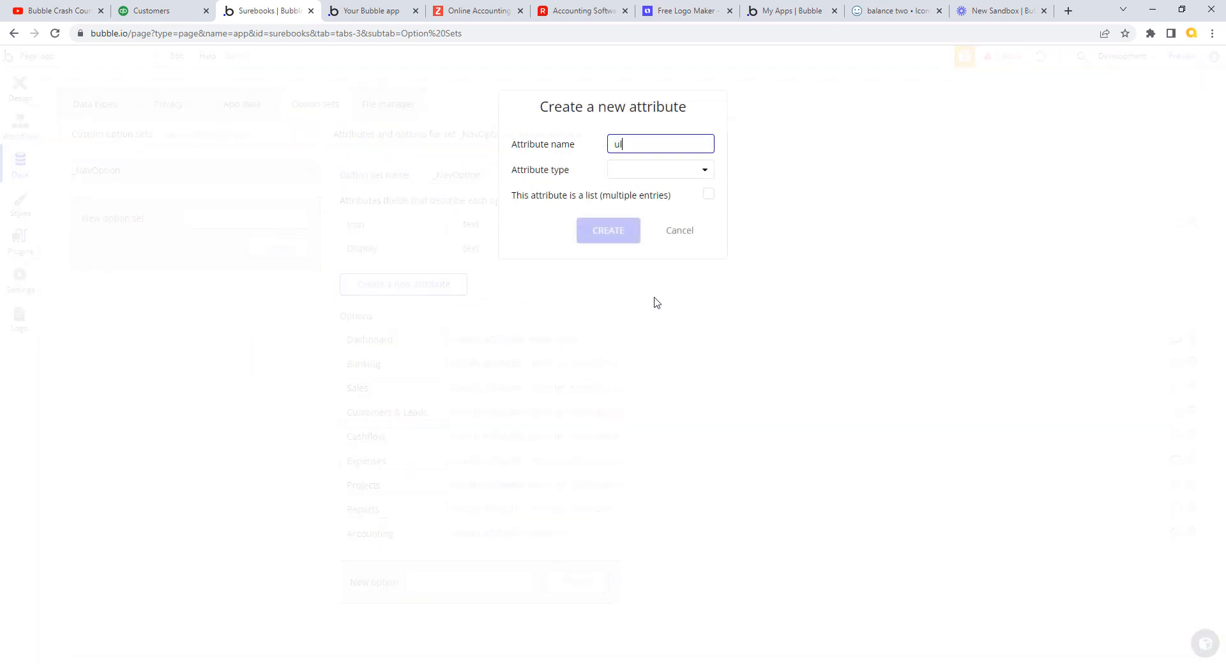
type("url")
left_click(704, 171)
left_click(646, 193)
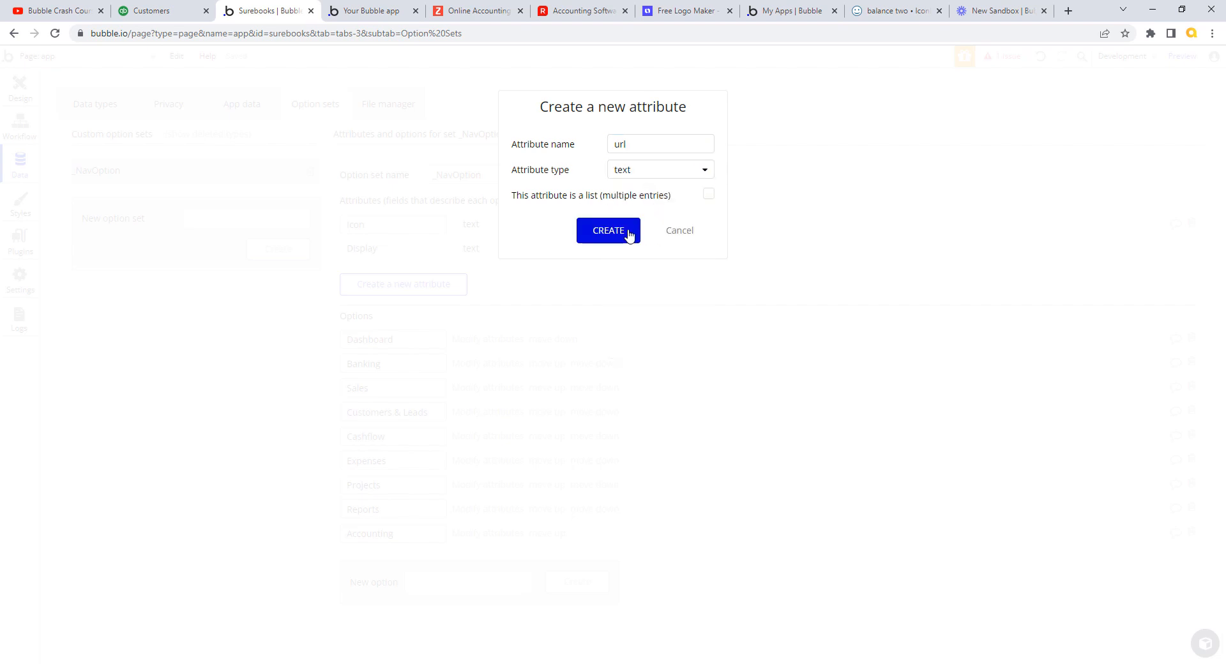
left_click(630, 233)
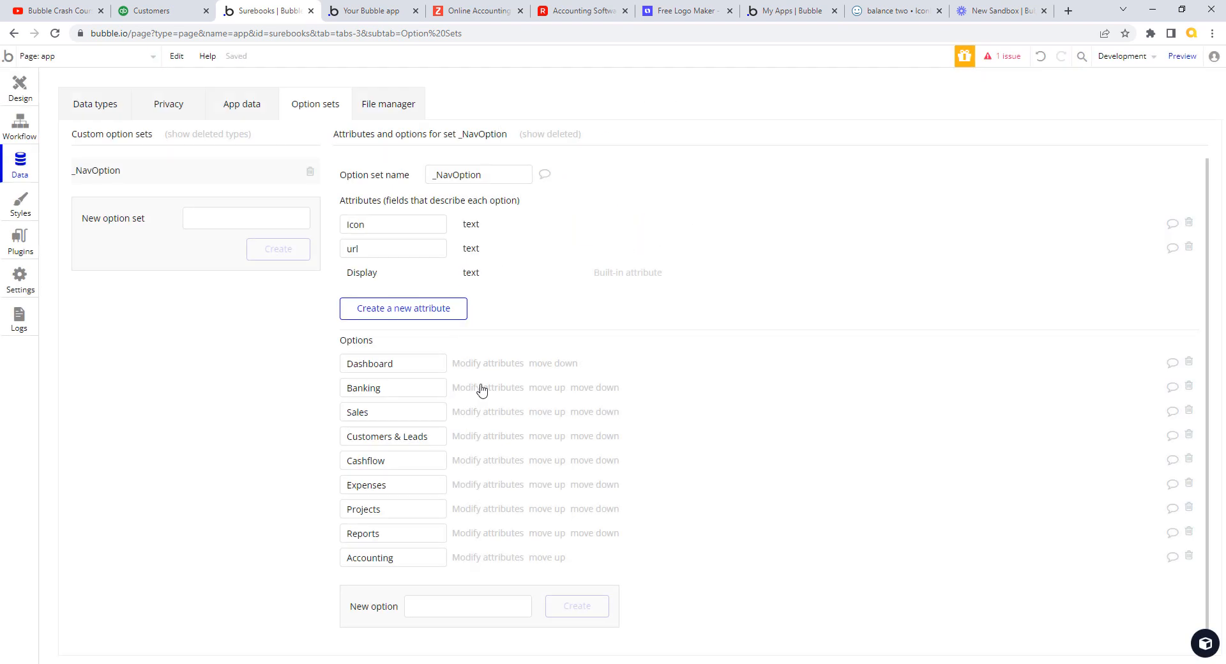
Set the Url attribute to dashboard for the Dashboard option and to banking for the Banking option
left_click(695, 123)
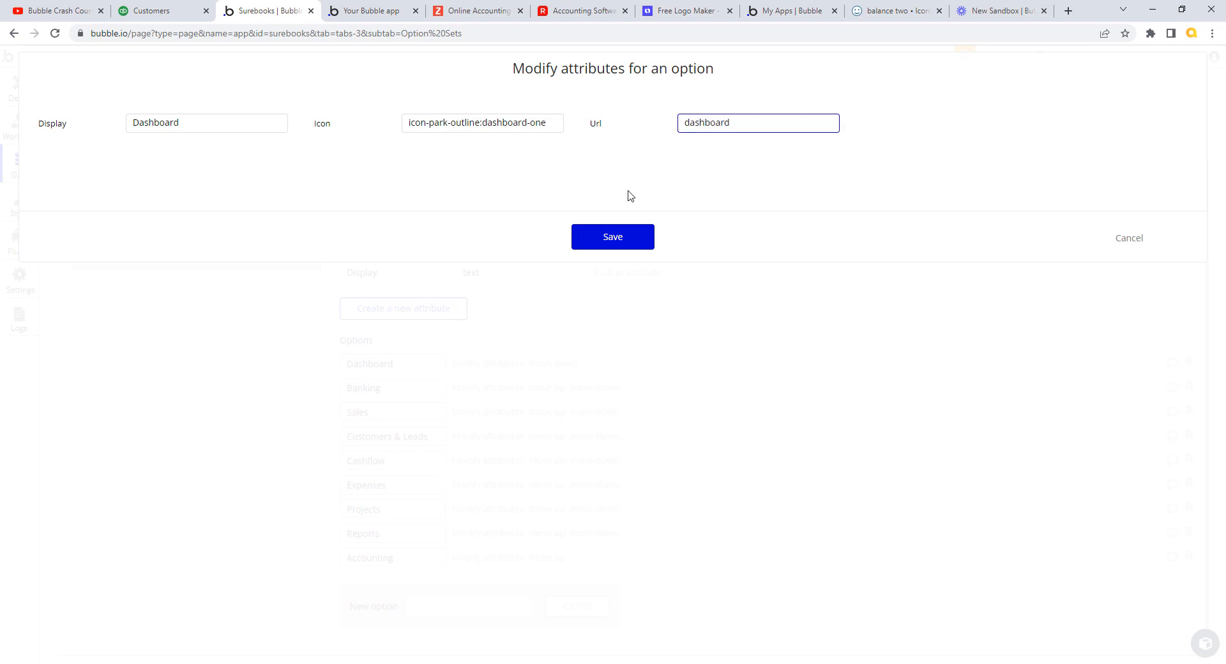
left_click(614, 240)
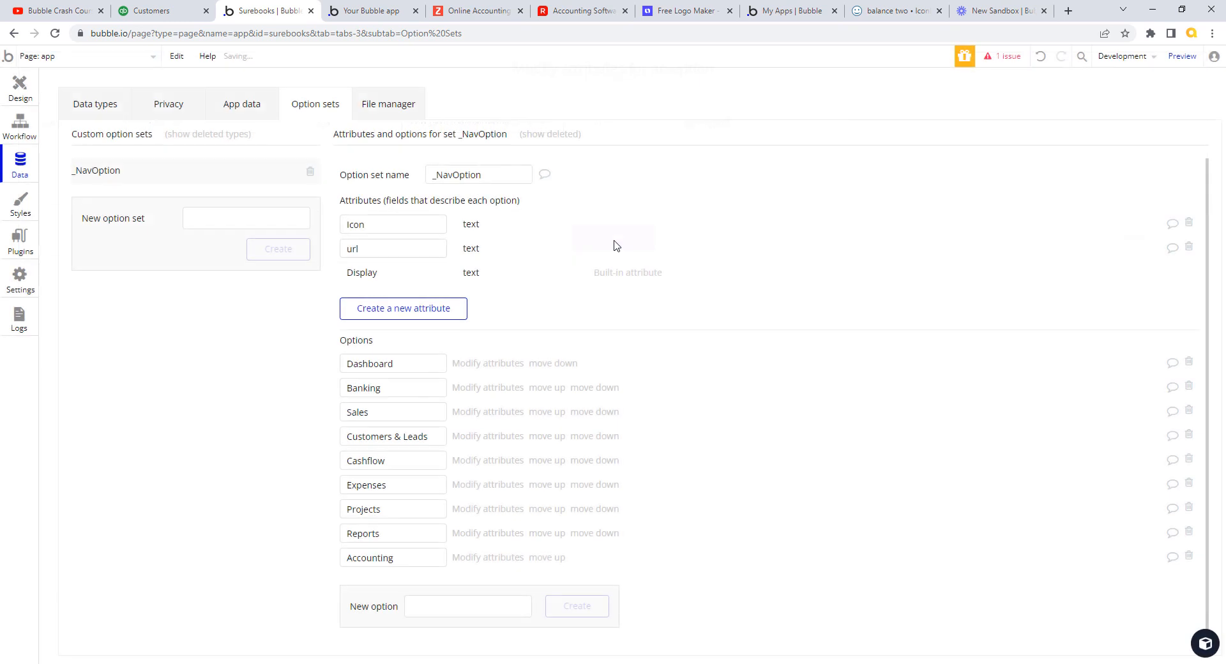
left_click(482, 388)
left_click(712, 127)
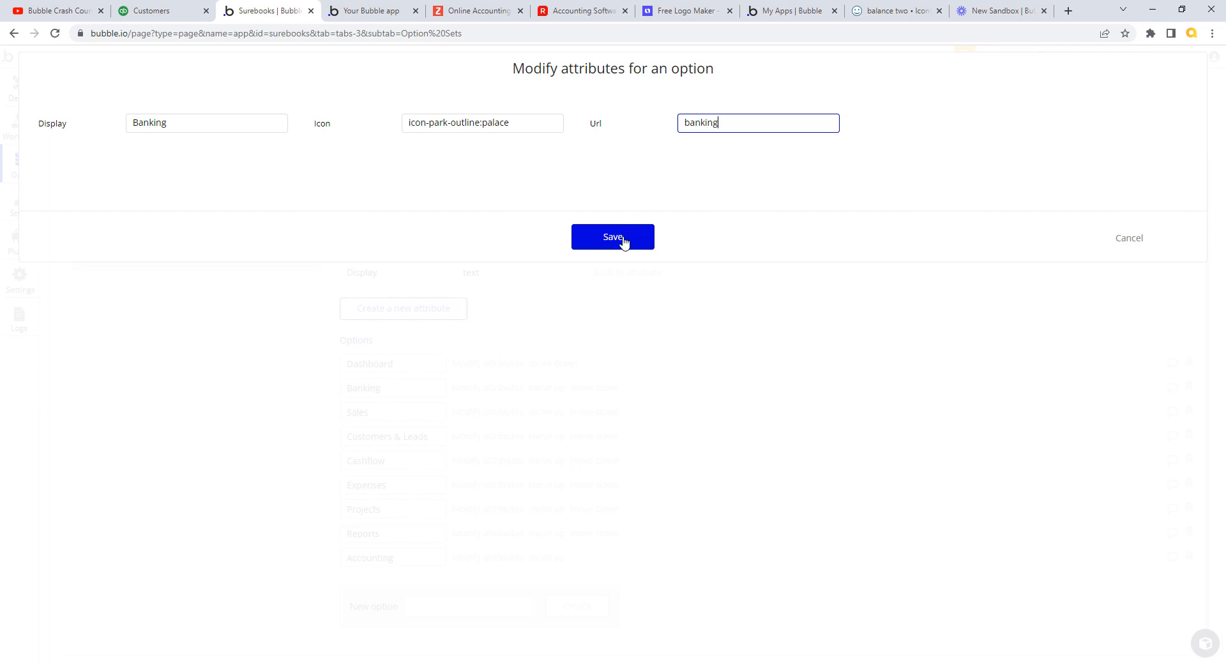
left_click(623, 243)
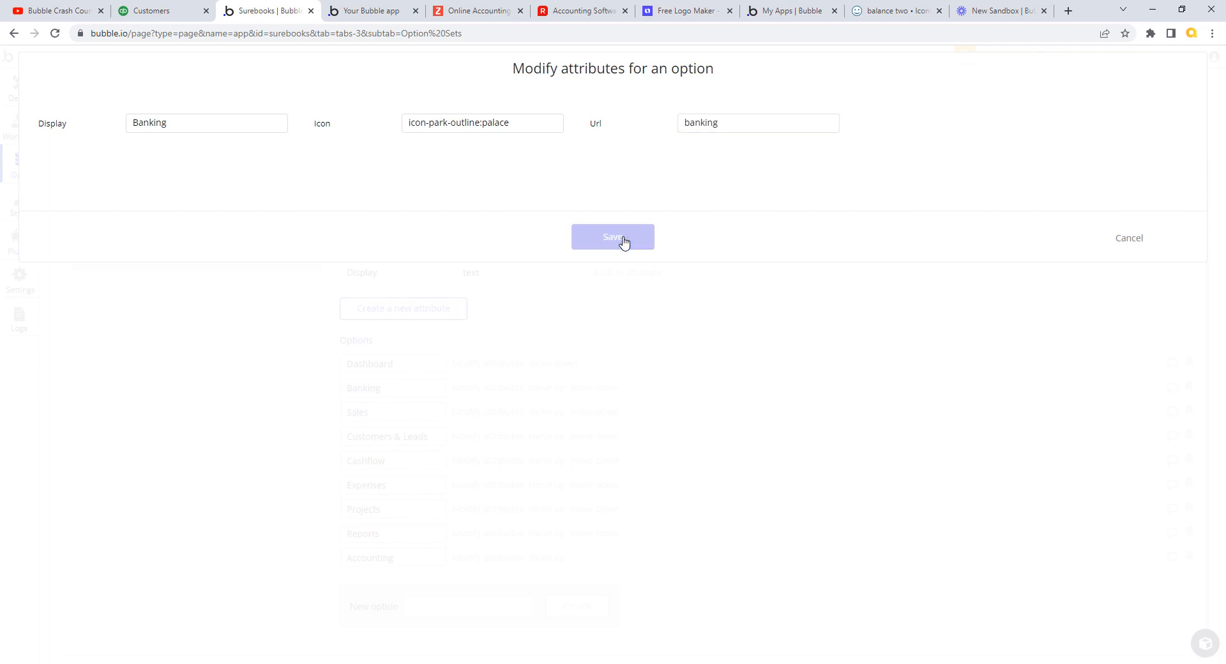
Set the Url attribute to sales for the Sales option and to customers for the Customers & Leads option
left_click(486, 417)
left_click(690, 124)
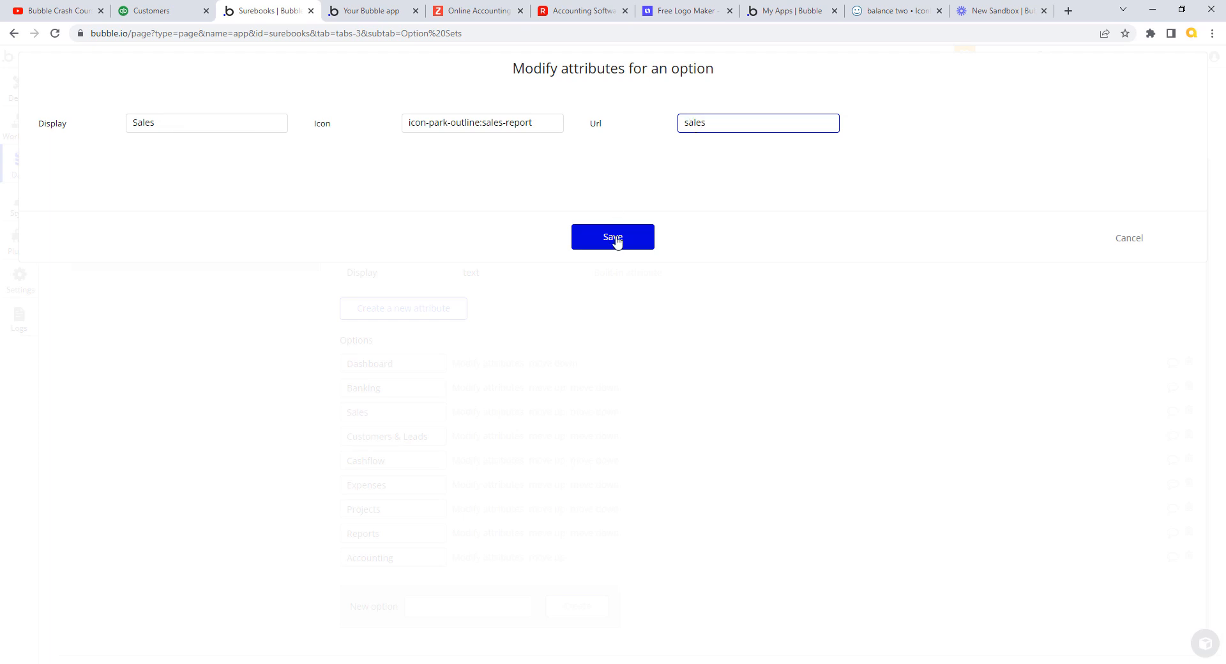
left_click(614, 238)
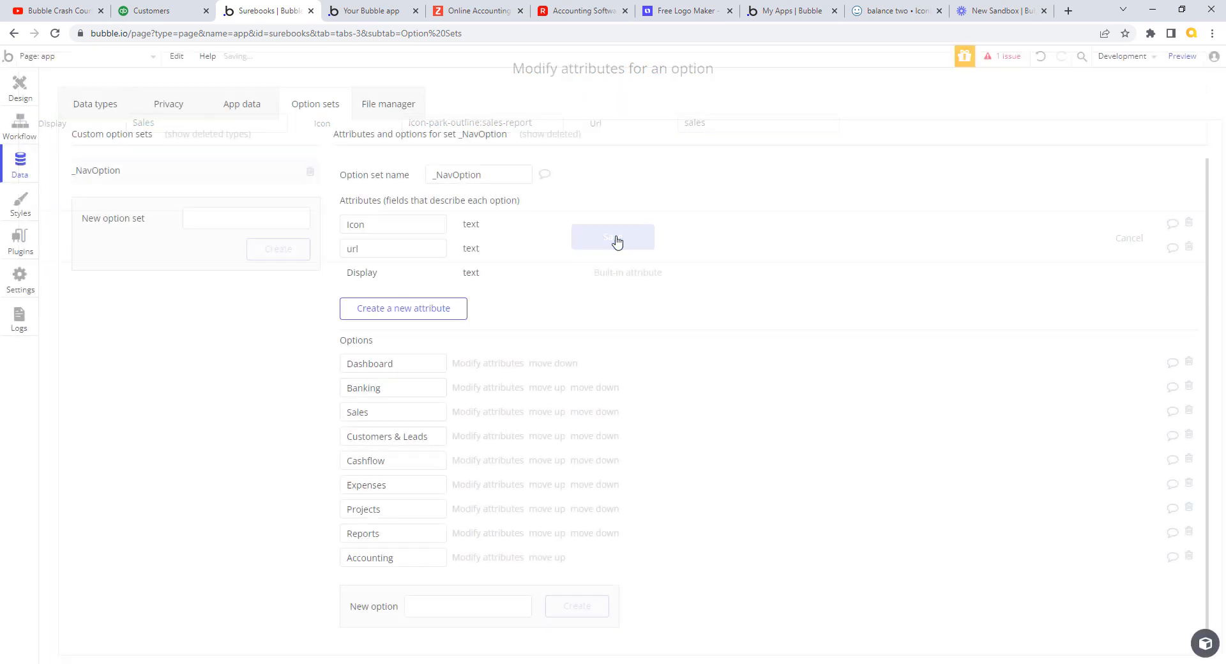
left_click(489, 437)
left_click(702, 125)
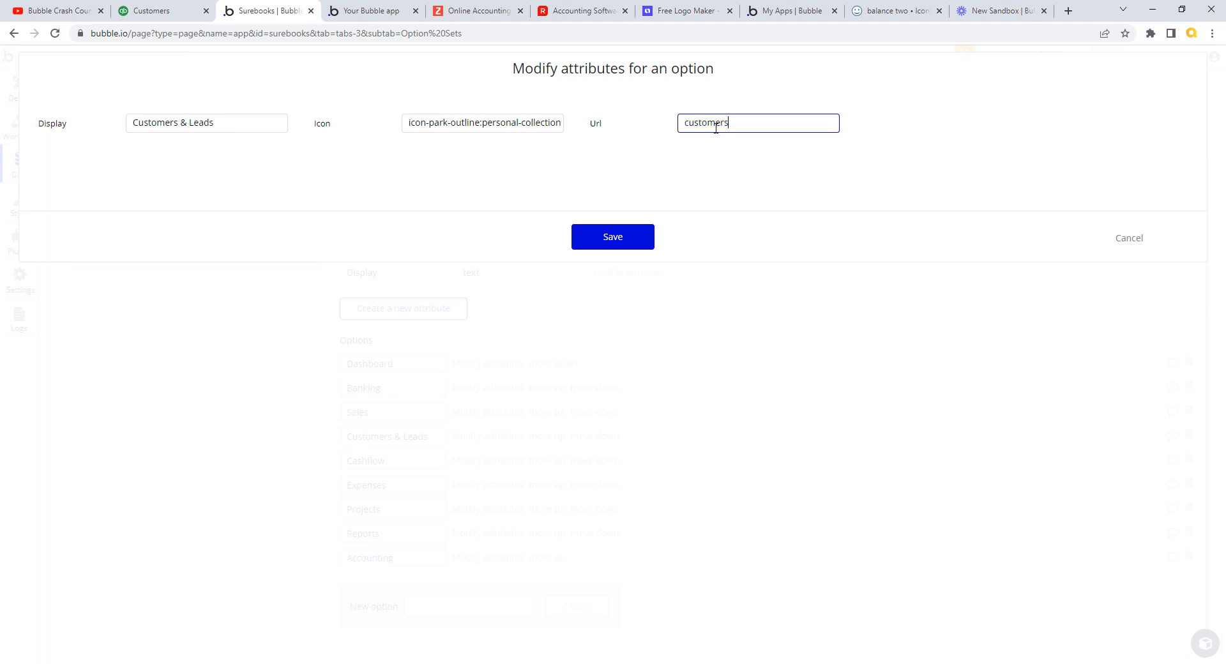
left_click(639, 238)
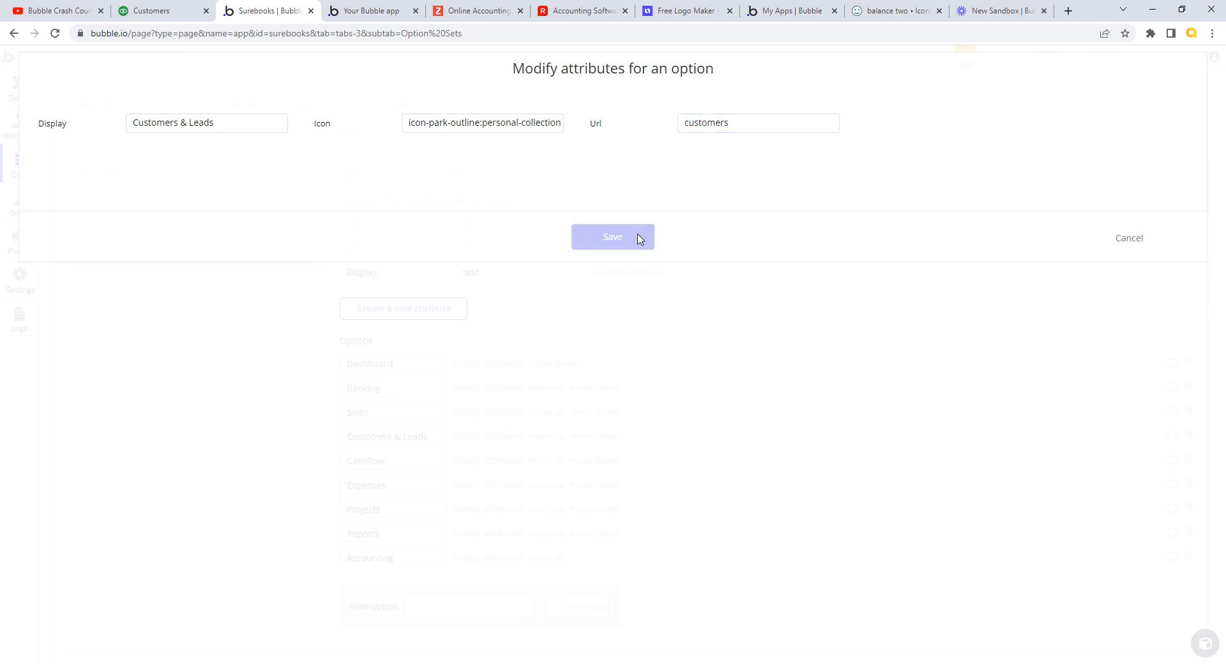
Set the Url attribute of the Cashflow option to cashflow and save it
left_click(481, 463)
left_click(727, 126)
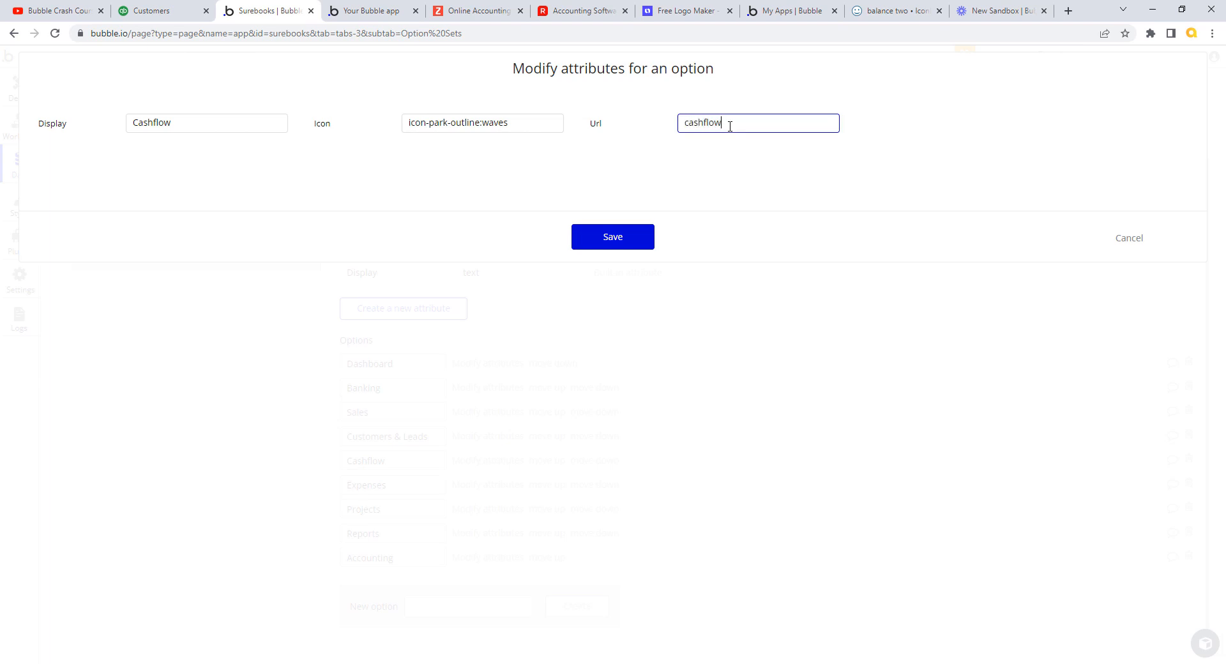
left_click(619, 232)
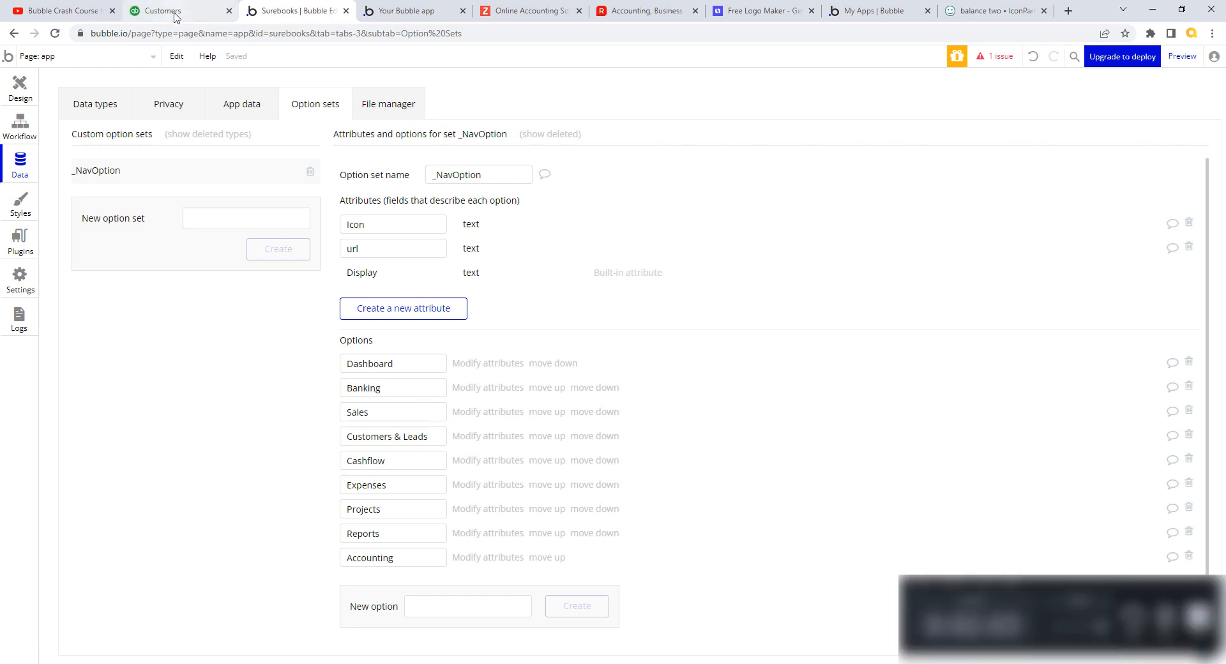
Switch to QuickBooks and examine the URL path of the Marketing page under Customers & leads
left_click(176, 14)
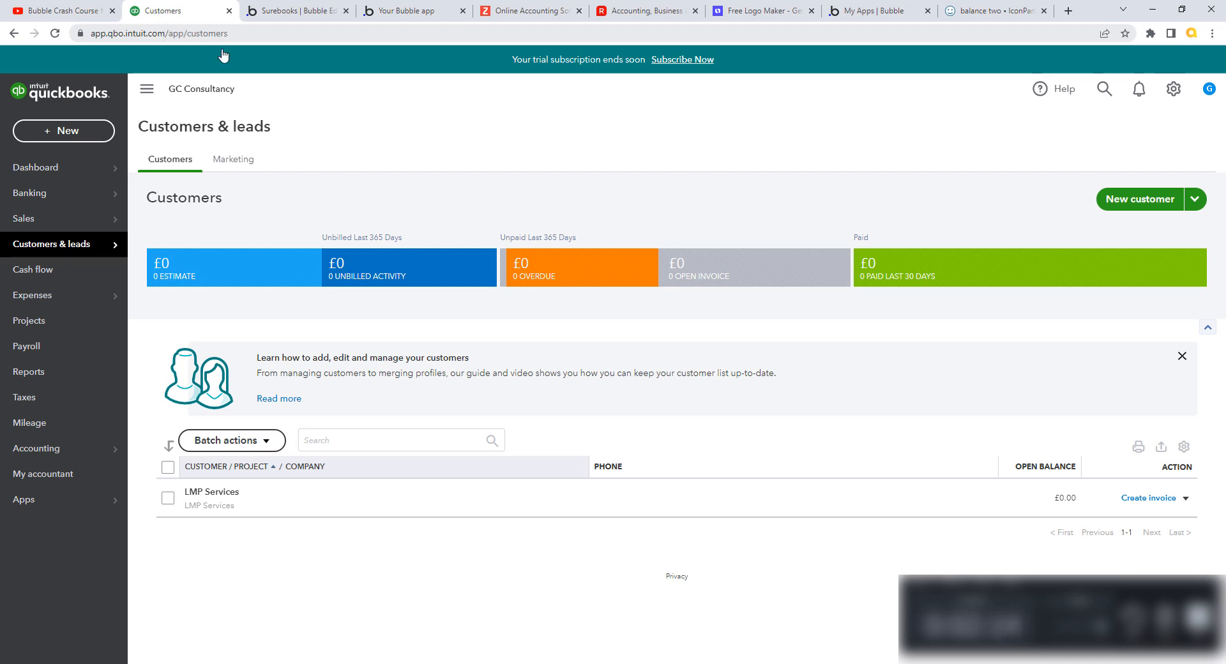
left_click(243, 164)
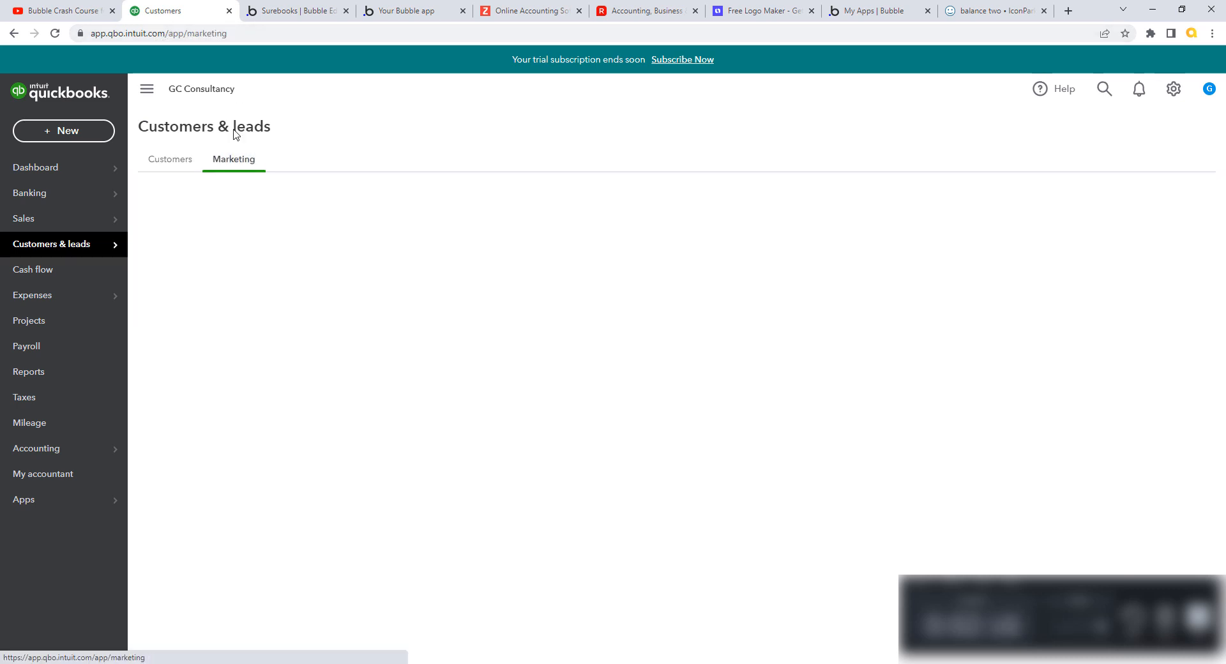
left_click(189, 36)
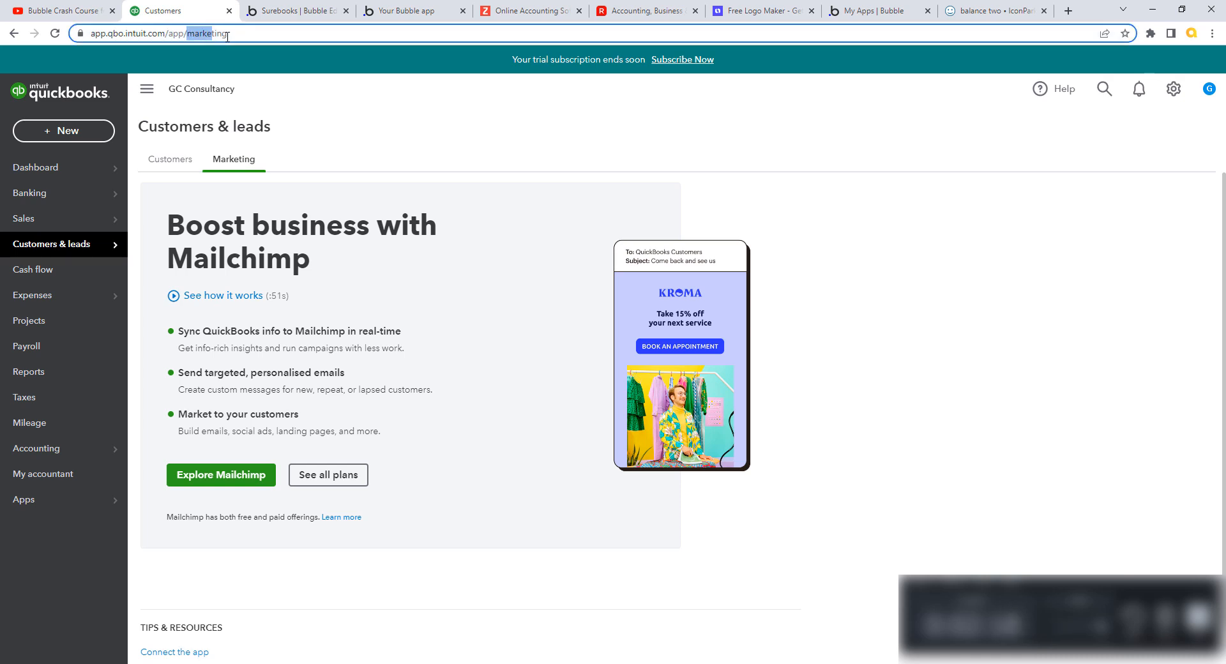
double_click(241, 37)
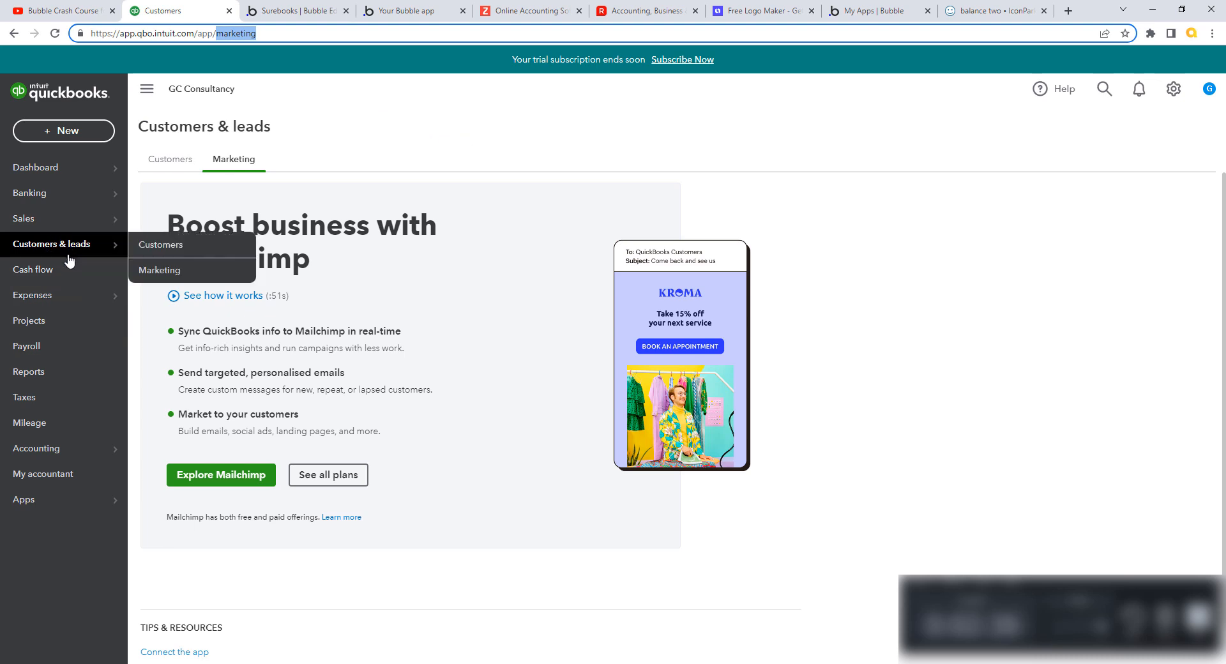
Switch to the Bubble editor and examine the Url attribute of the Dashboard option without changing it
left_click(294, 13)
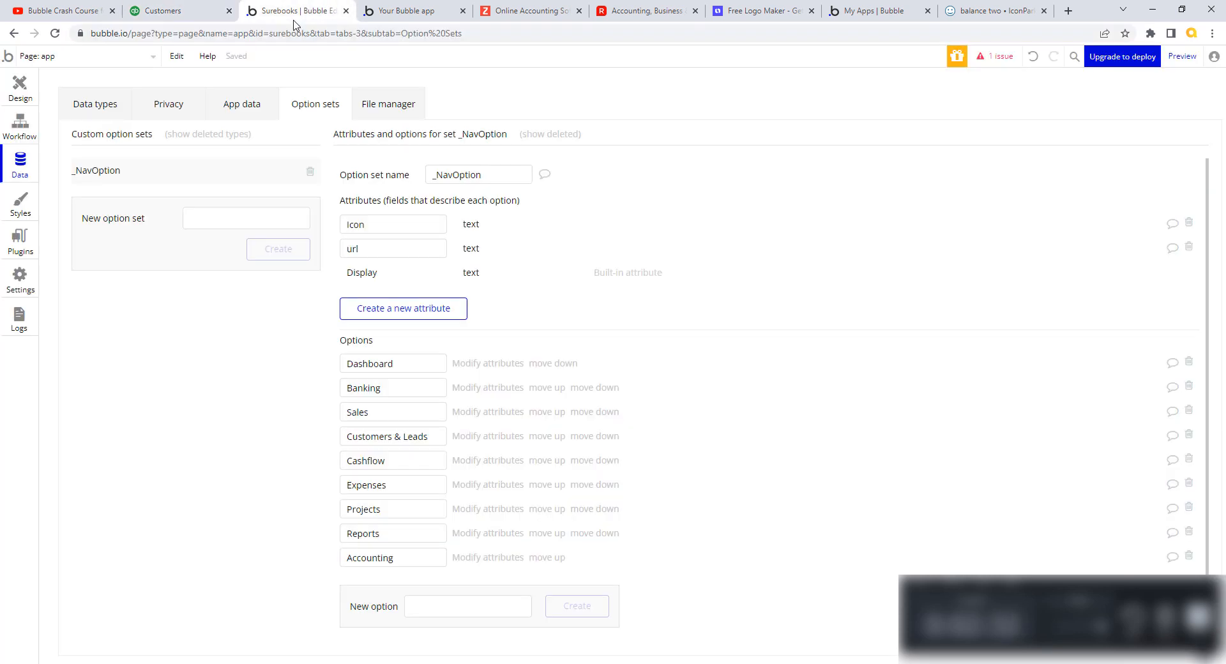
left_click(491, 365)
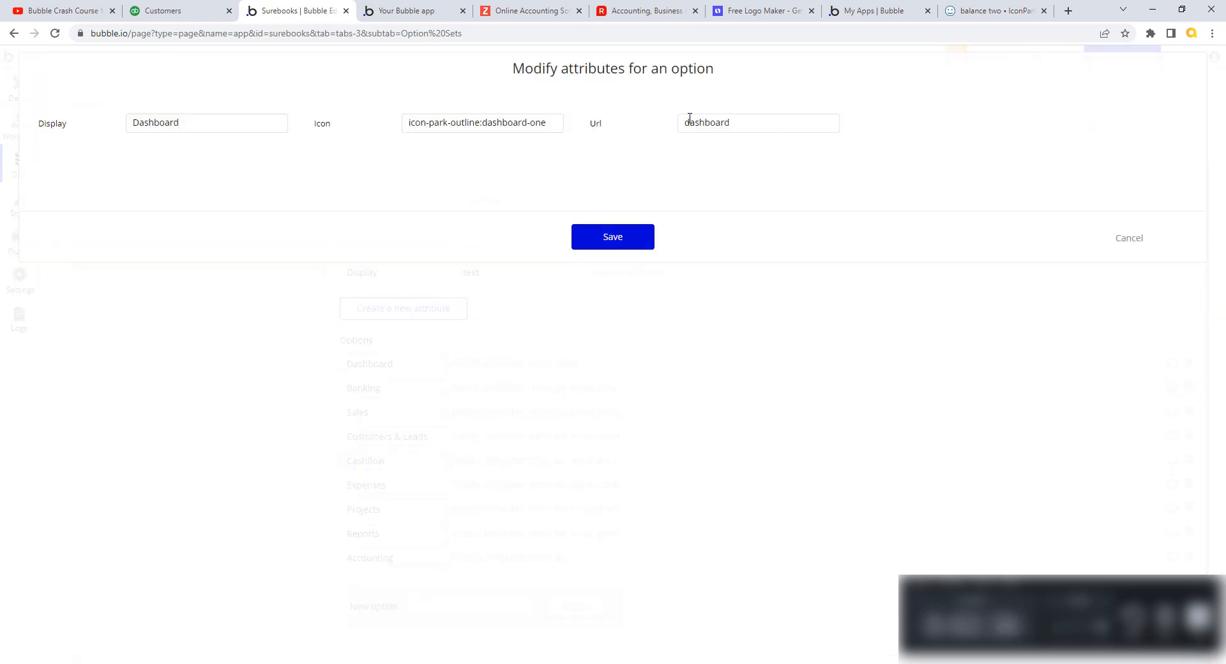
left_click_drag(685, 122, 762, 121)
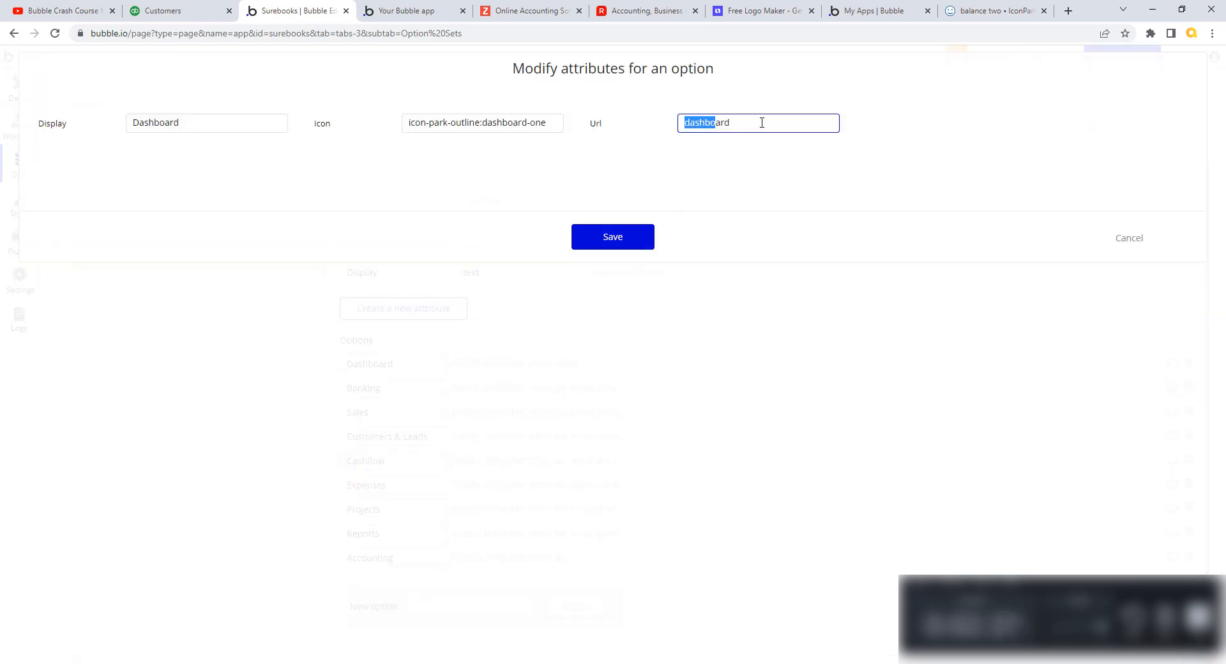
left_click(1127, 241)
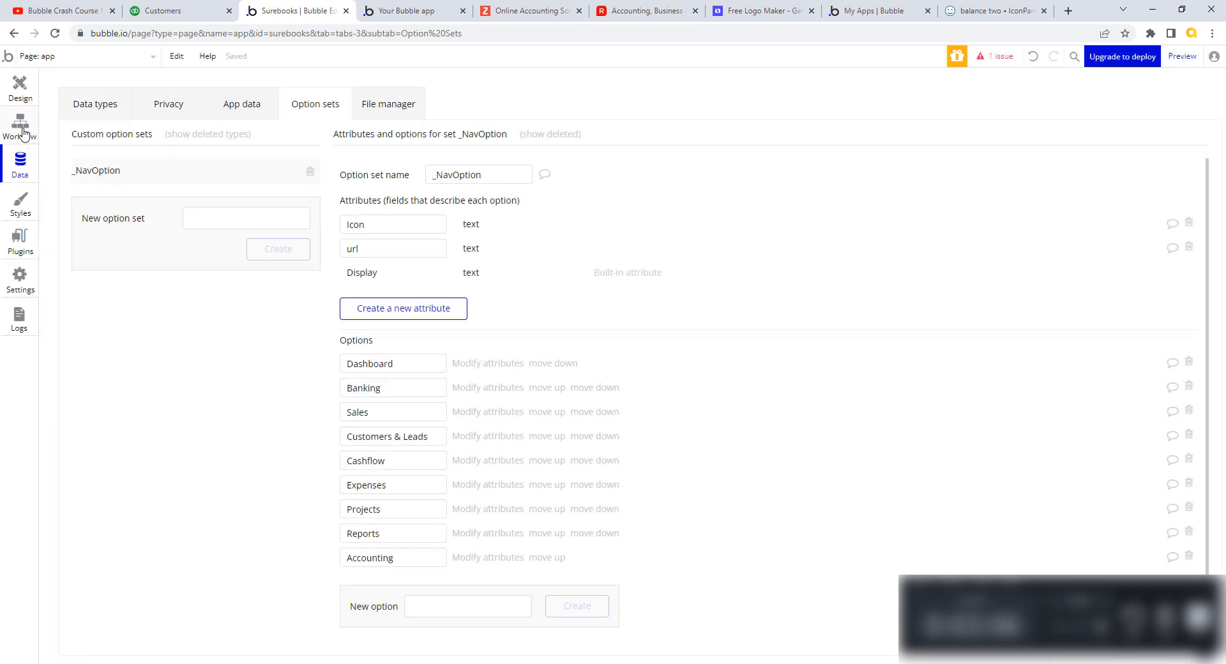
Add a Go to page action to the Nav Select custom event with app as its destination
left_click(22, 128)
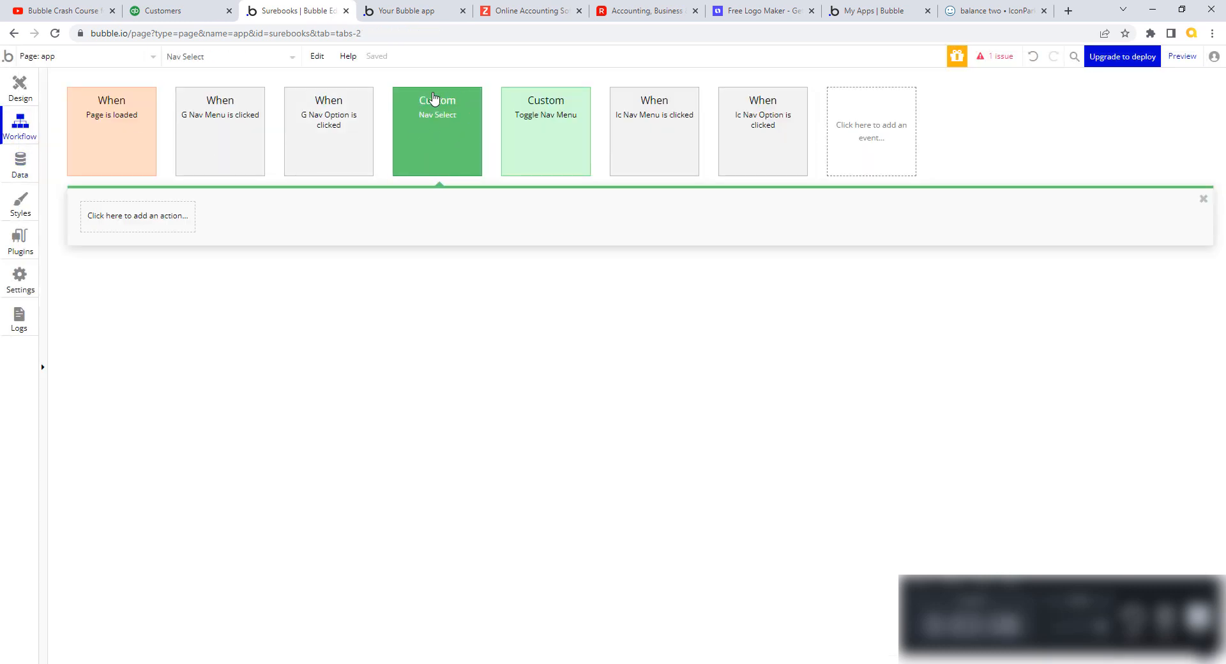
left_click(143, 217)
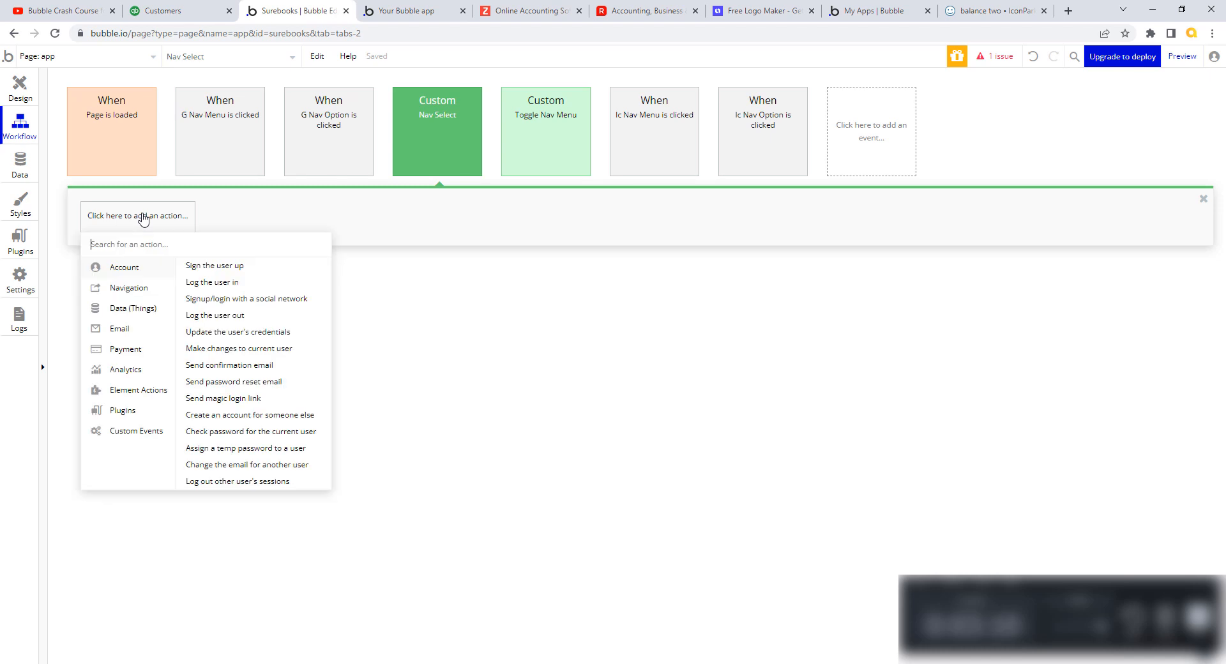
mouse_move(141, 288)
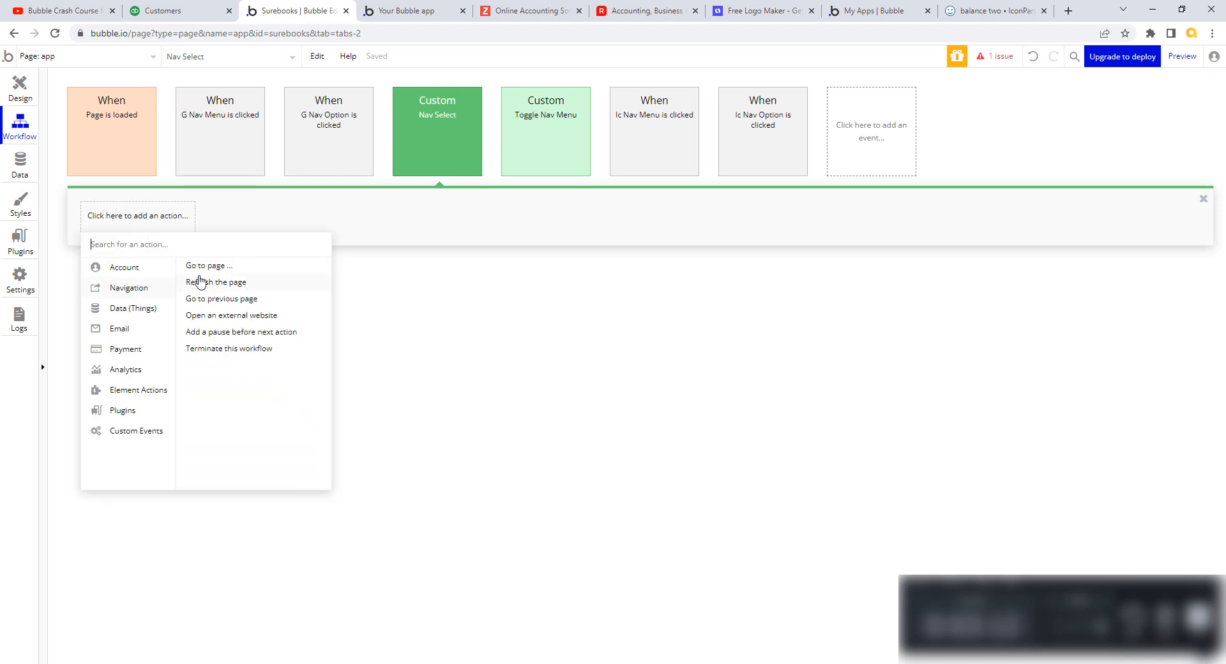
left_click(223, 266)
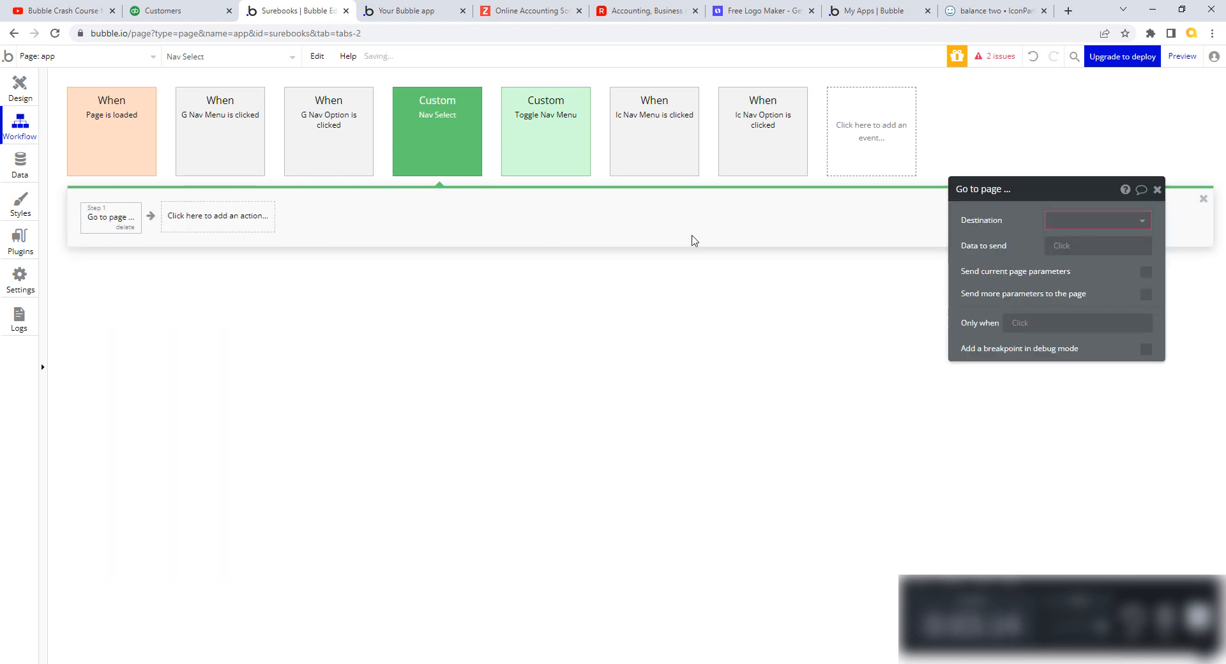
left_click(1148, 223)
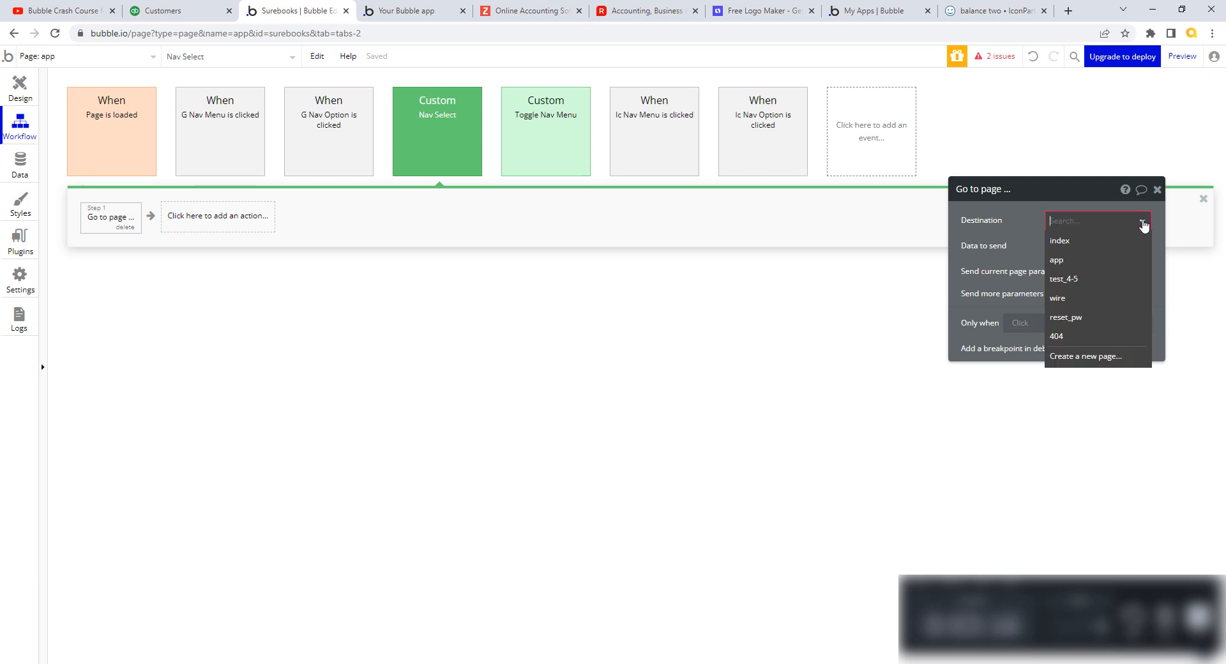
left_click(1076, 261)
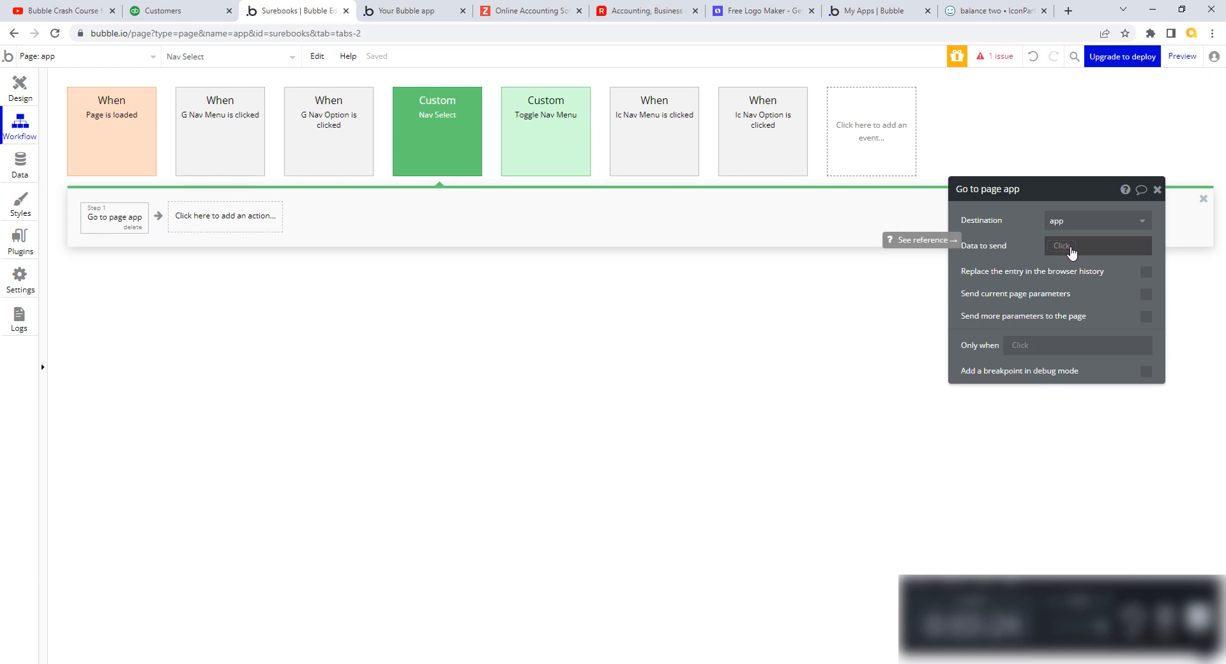
Set the data to send of the Go to page app action to Arbitrary text
left_click(1063, 246)
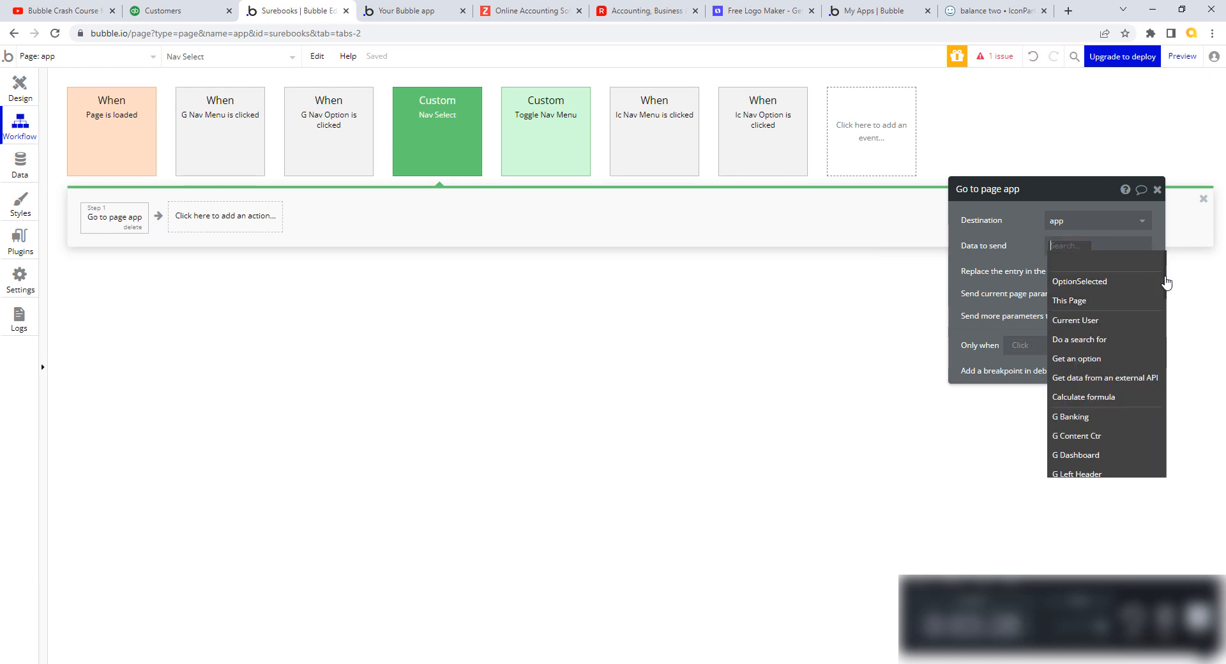
left_click_drag(1166, 281, 1168, 468)
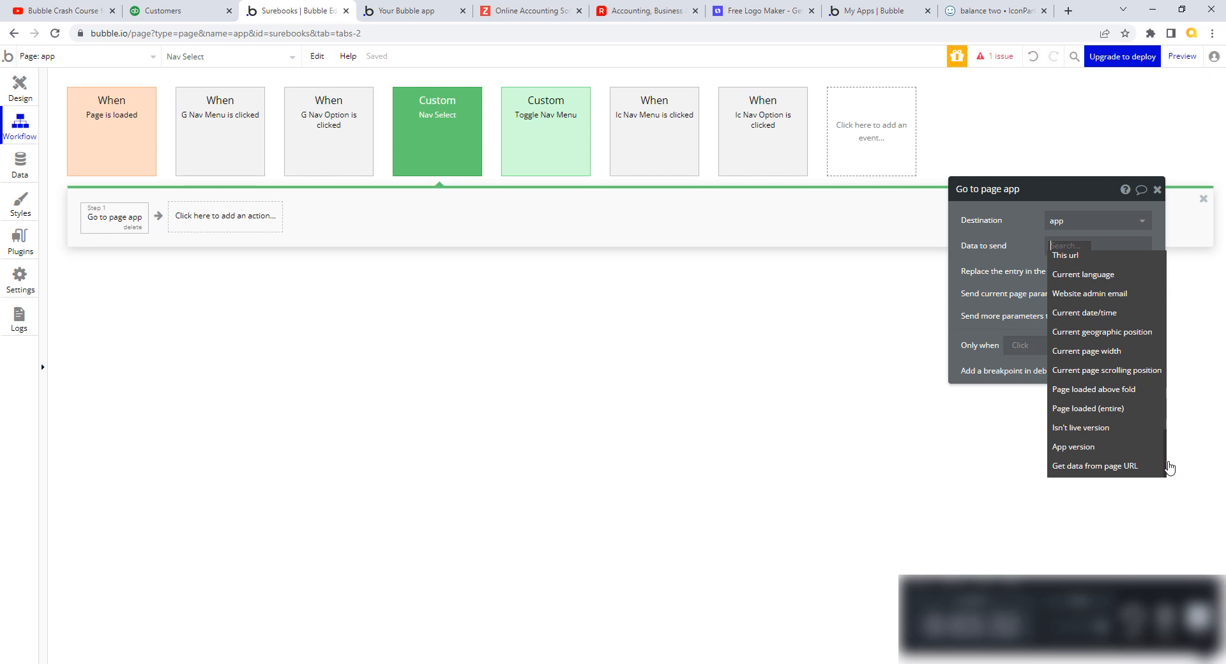
scroll(1108, 311, "up", 3)
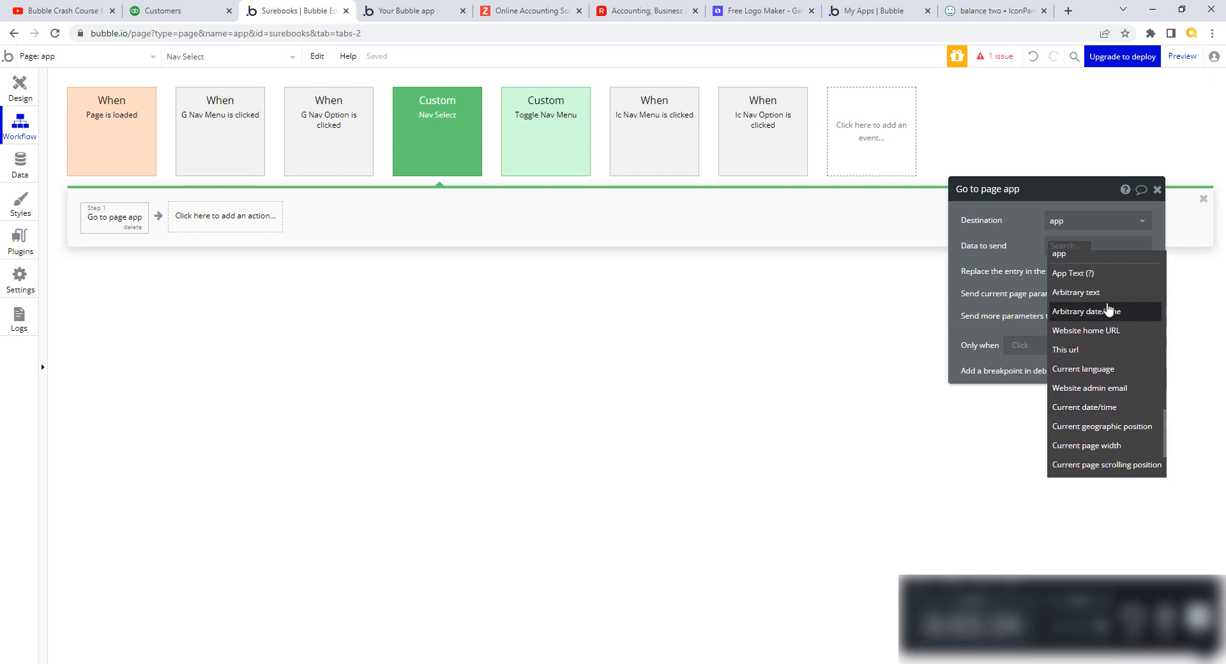
left_click(1093, 292)
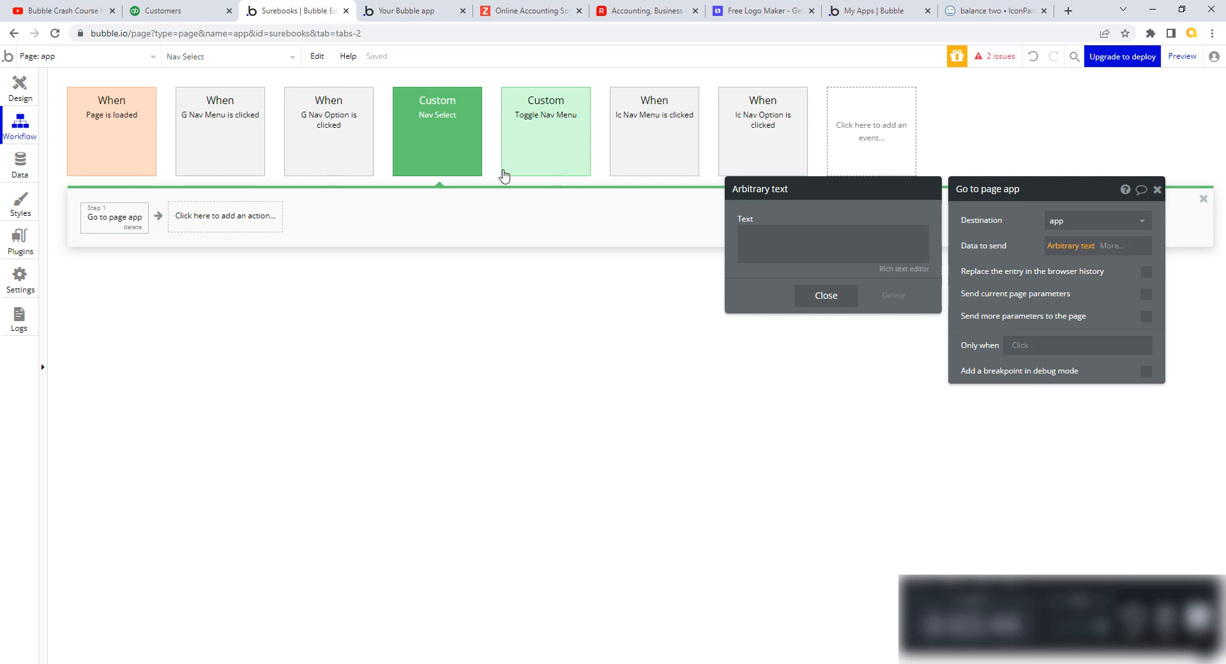
Check the Nav Select event's parameter and fill the action's arbitrary text with OptionSelected's url
left_click(451, 131)
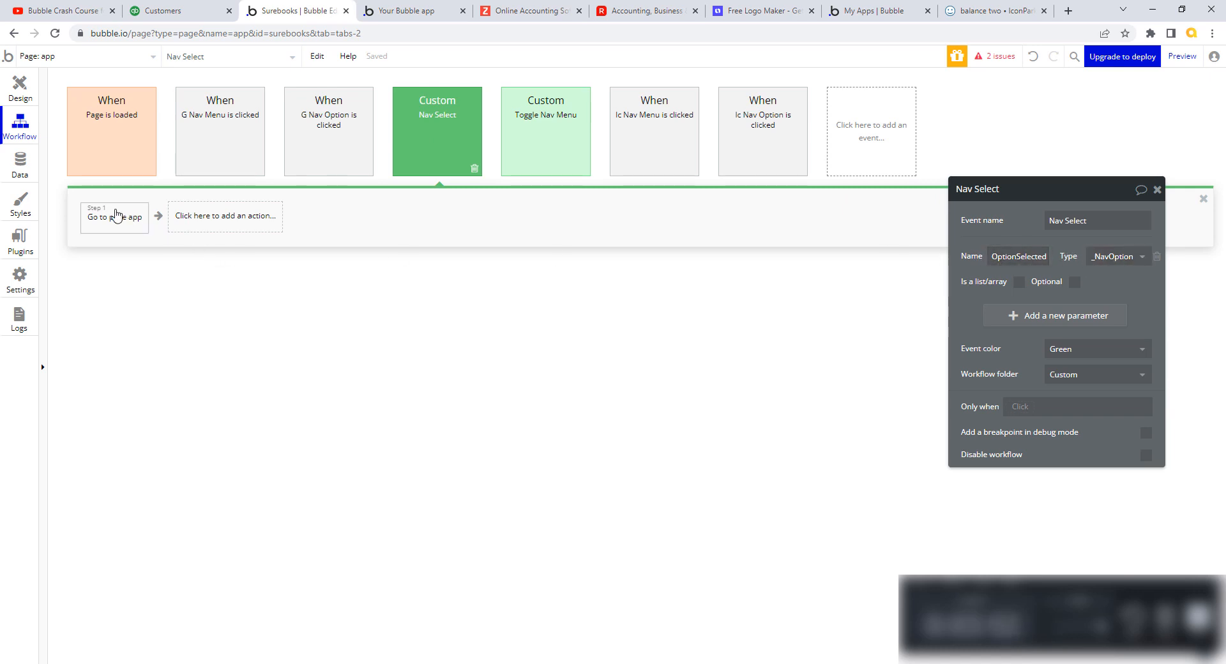
left_click(117, 217)
left_click(1085, 248)
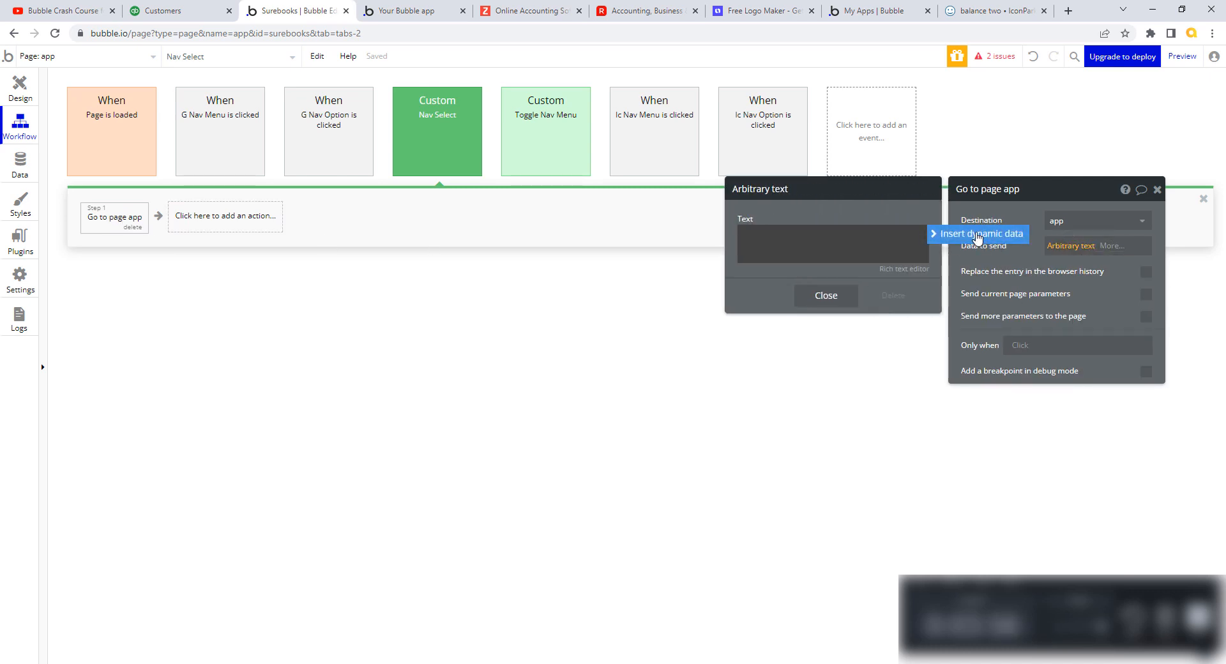
left_click(977, 238)
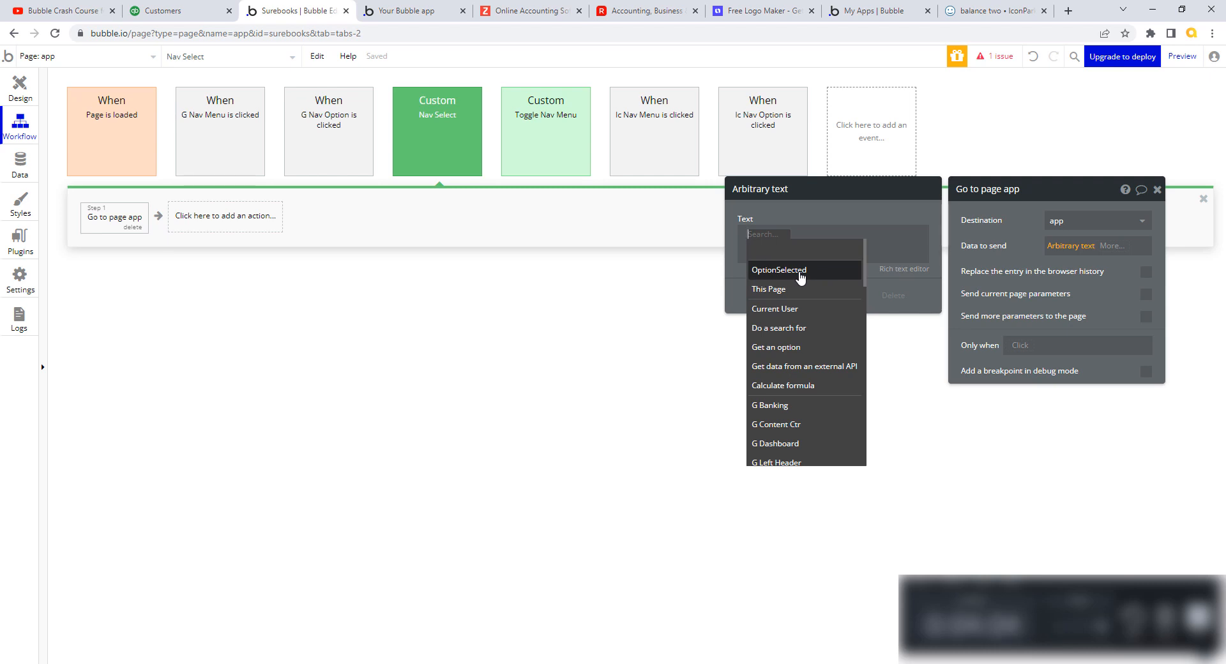
left_click(801, 277)
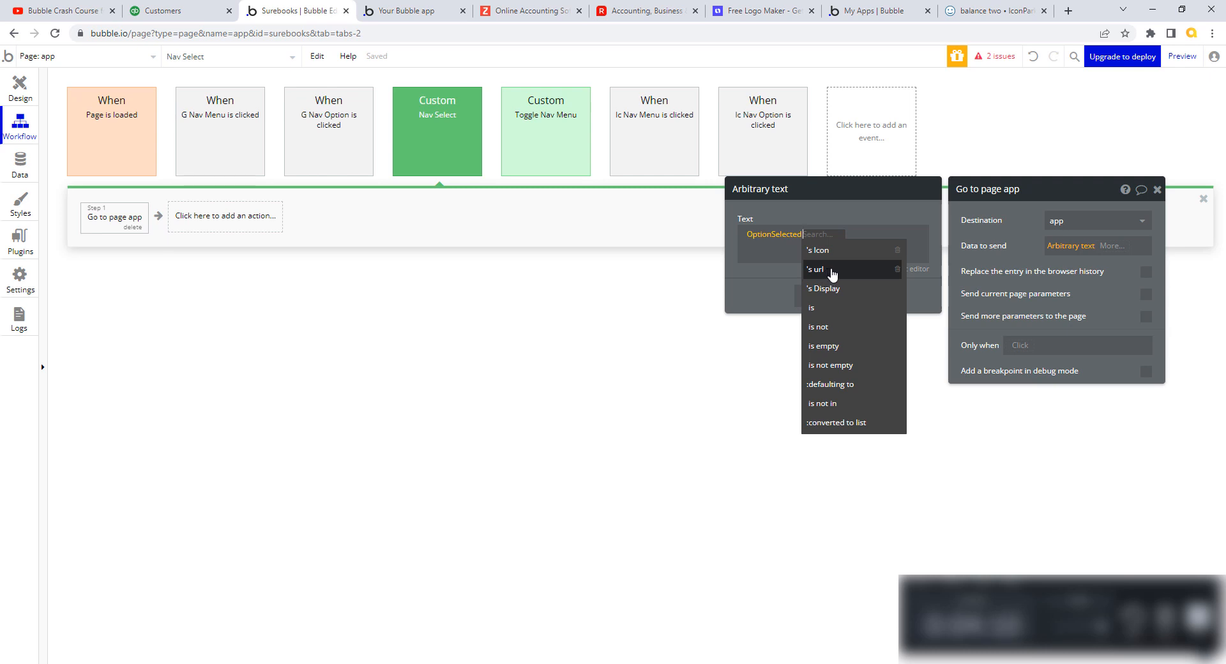
left_click(831, 271)
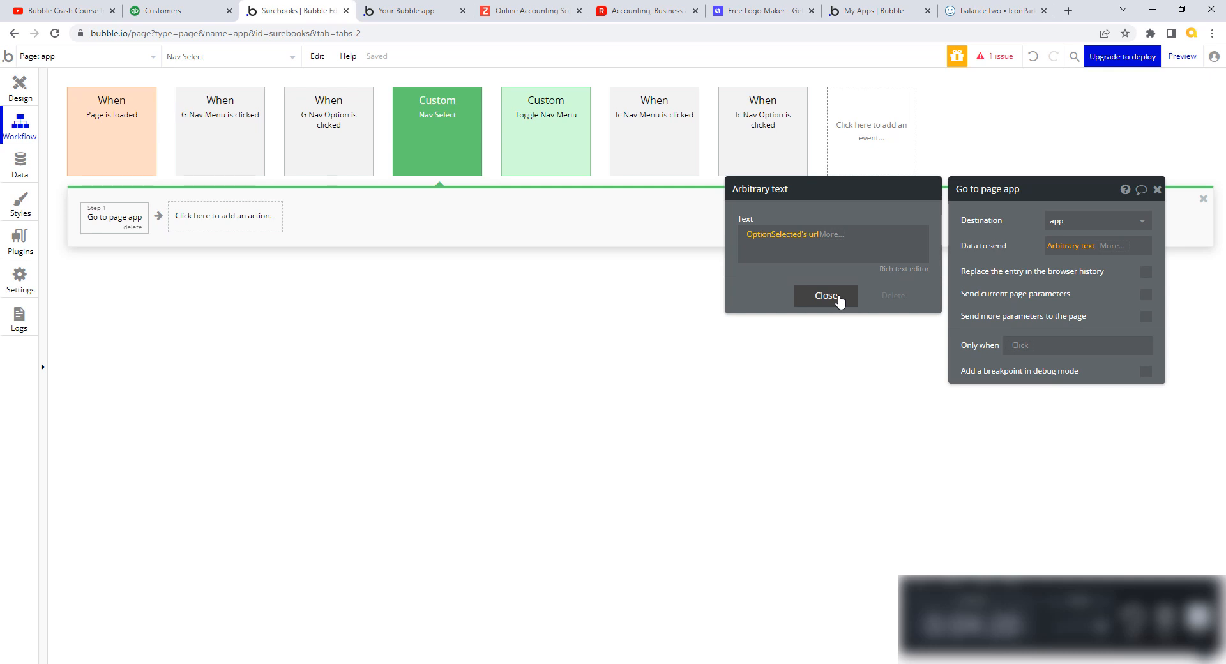
left_click(838, 299)
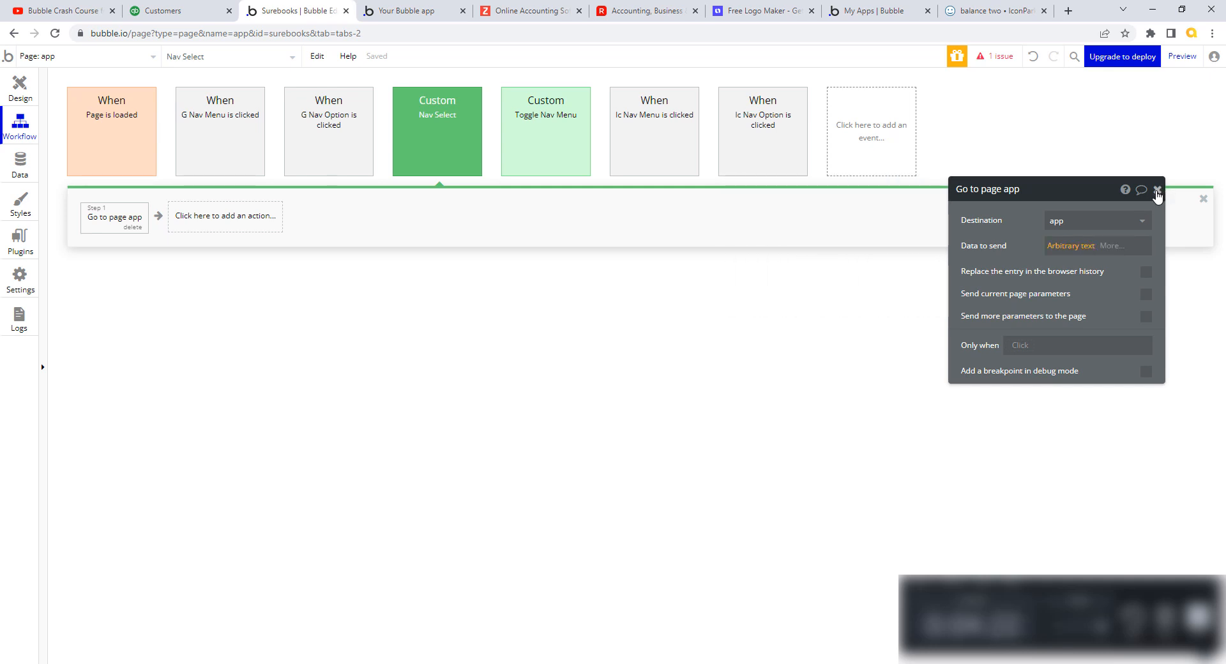
left_click(1158, 191)
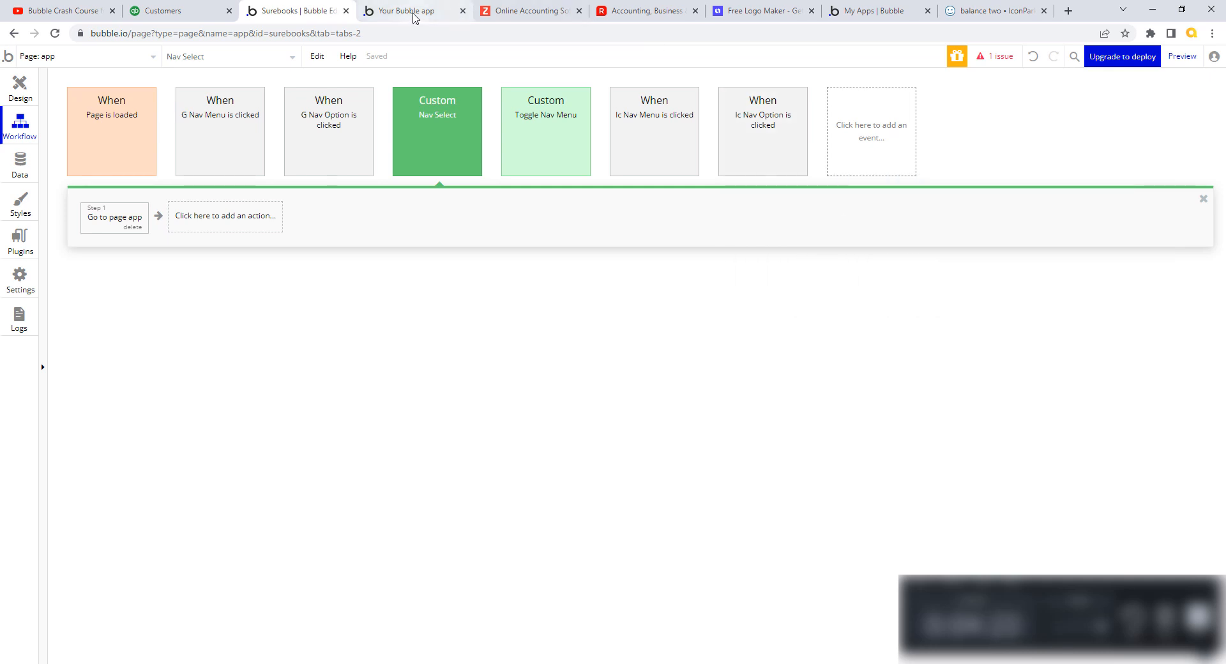
Switch to the SureBooks app preview, refresh it and check the page URL for the Banking option
left_click(415, 17)
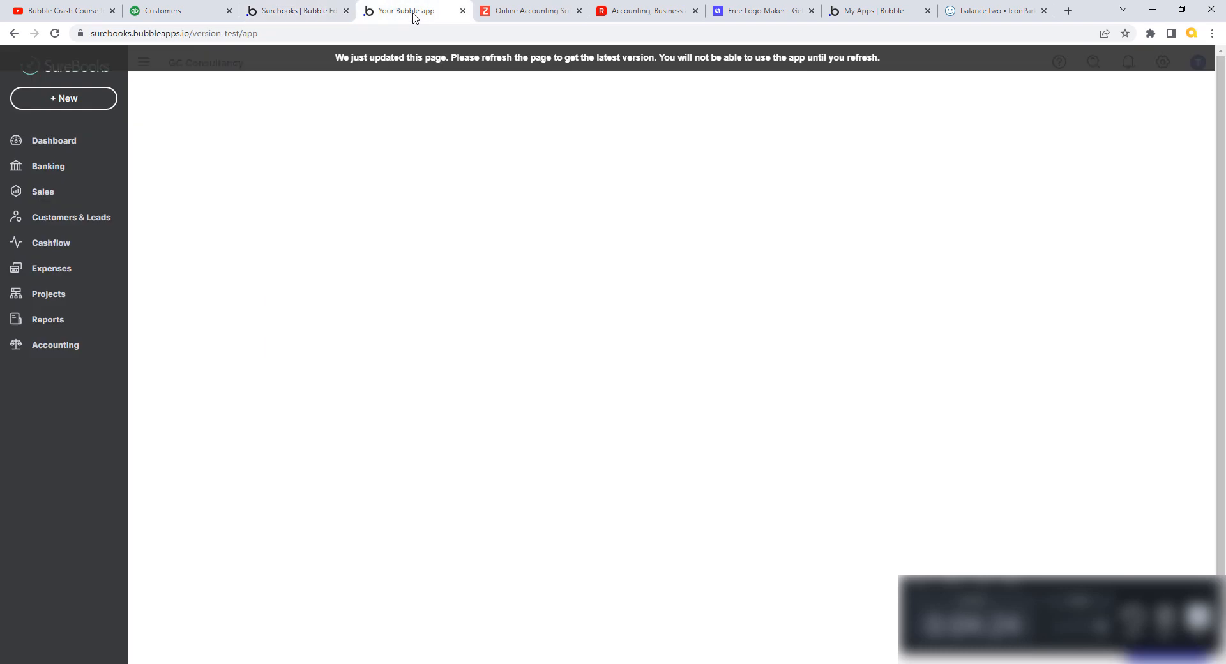
left_click(506, 64)
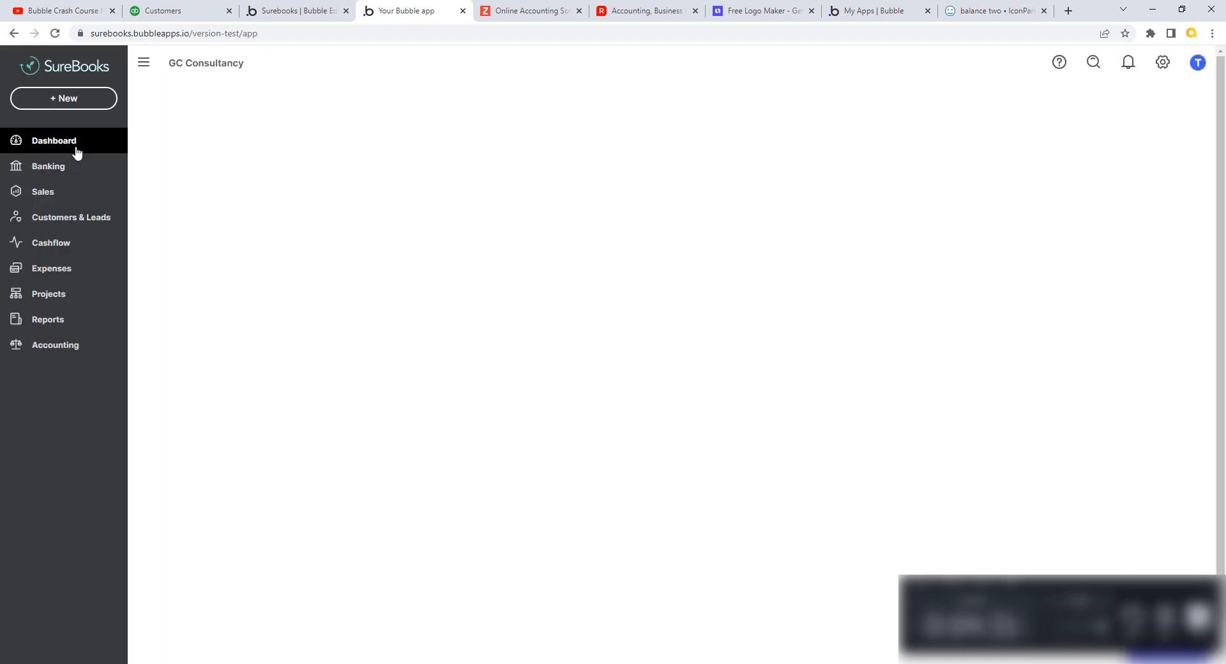
left_click(69, 168)
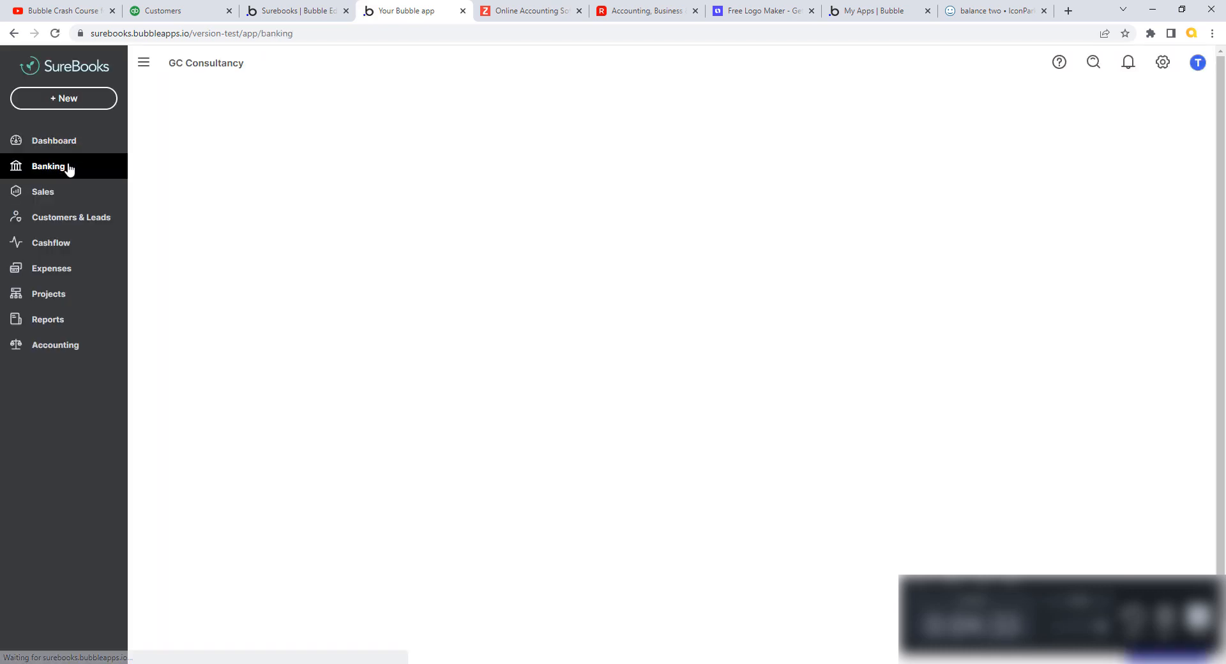
double_click(261, 33)
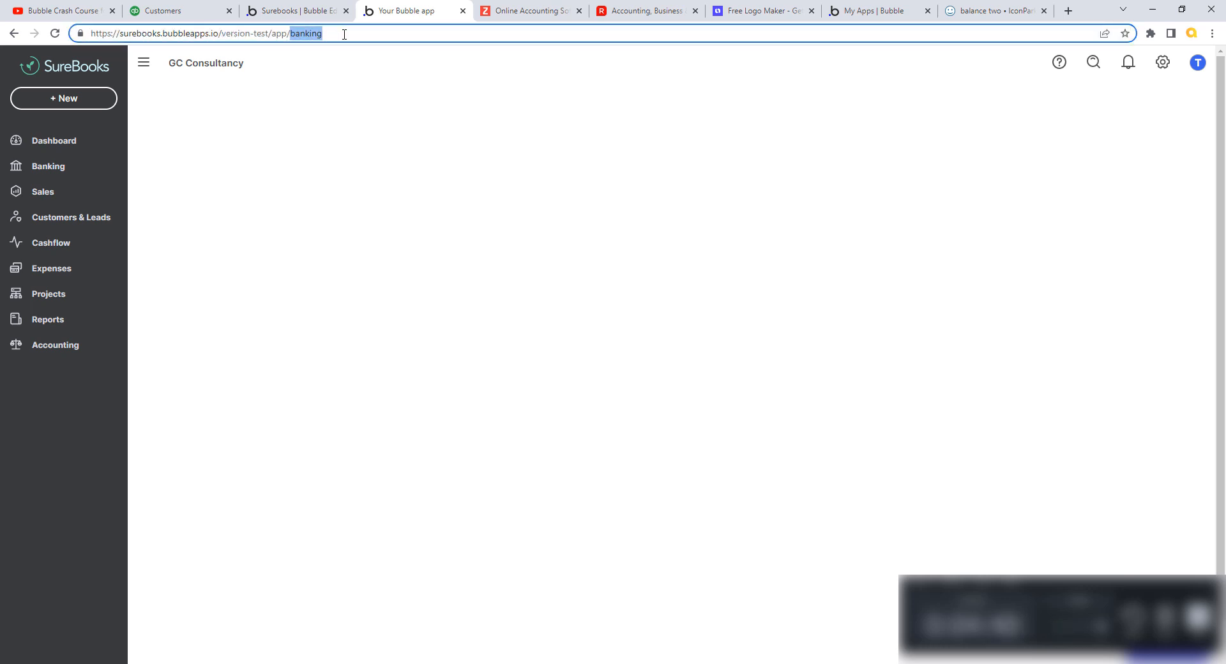
Test the page URL for the Sales, Customers & Leads, Cashflow, Expenses and Dashboard options
left_click(62, 193)
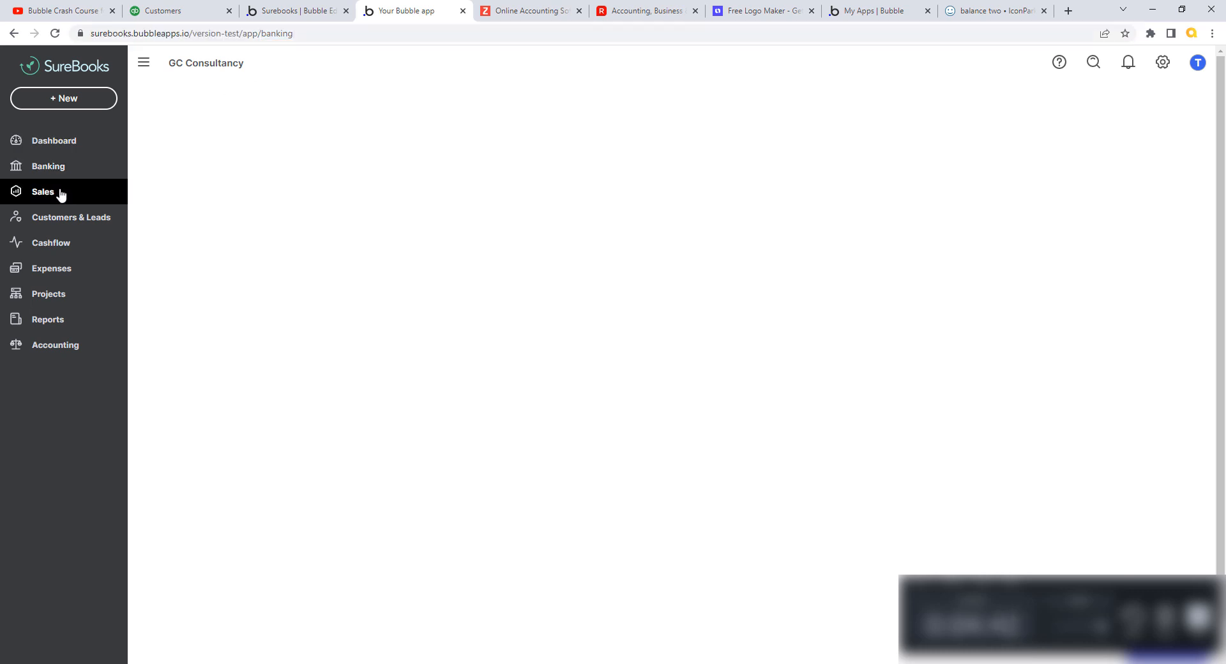
left_click(82, 220)
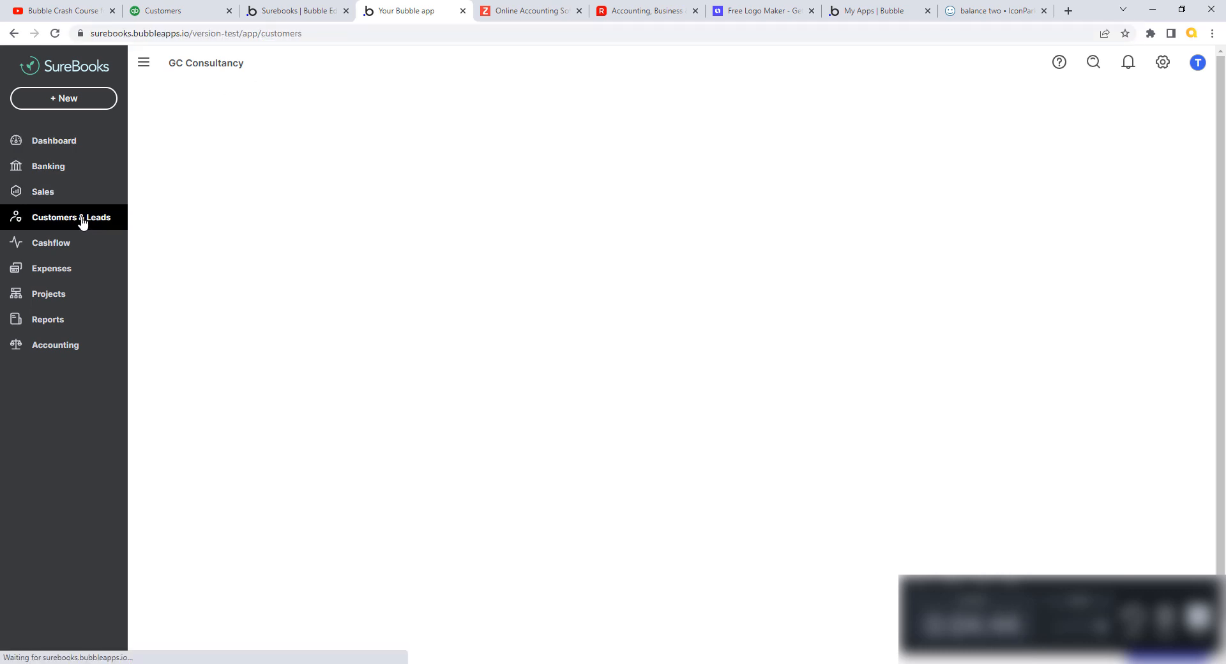
left_click(69, 242)
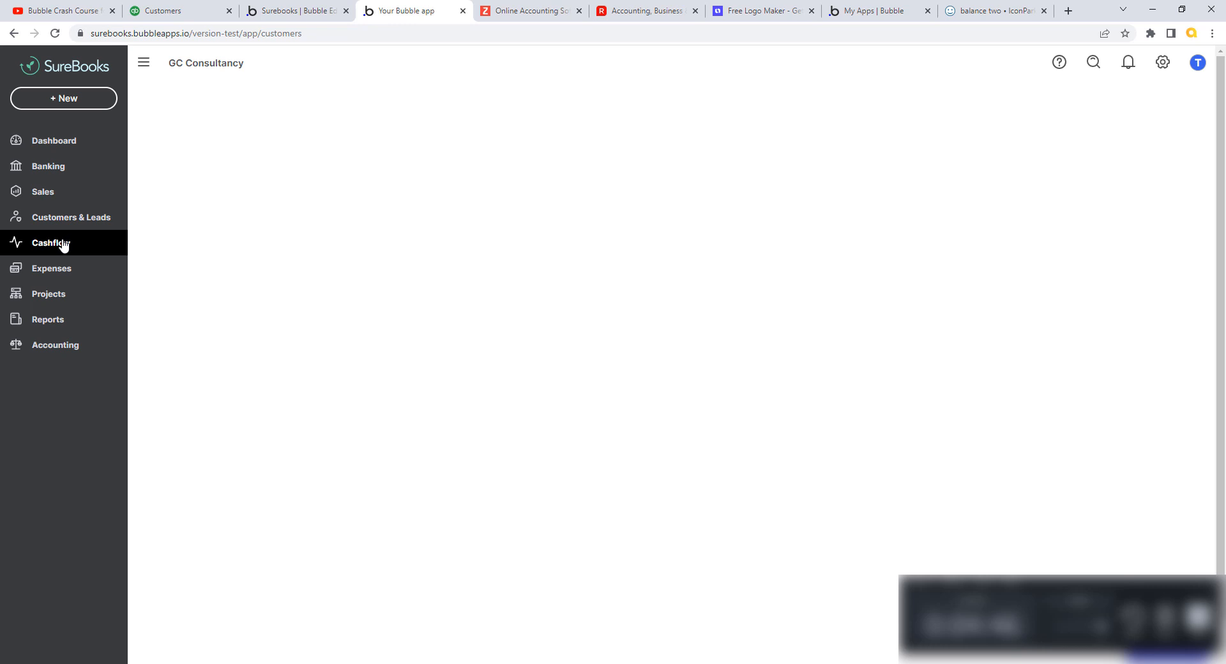
left_click(70, 276)
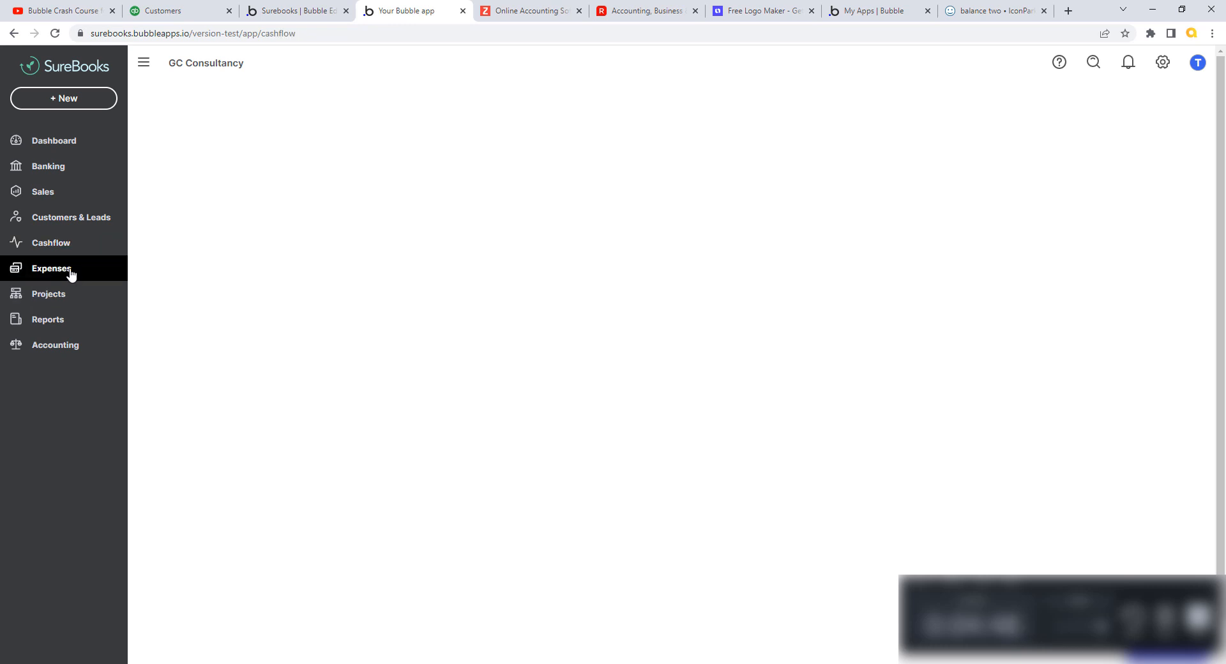
left_click(75, 144)
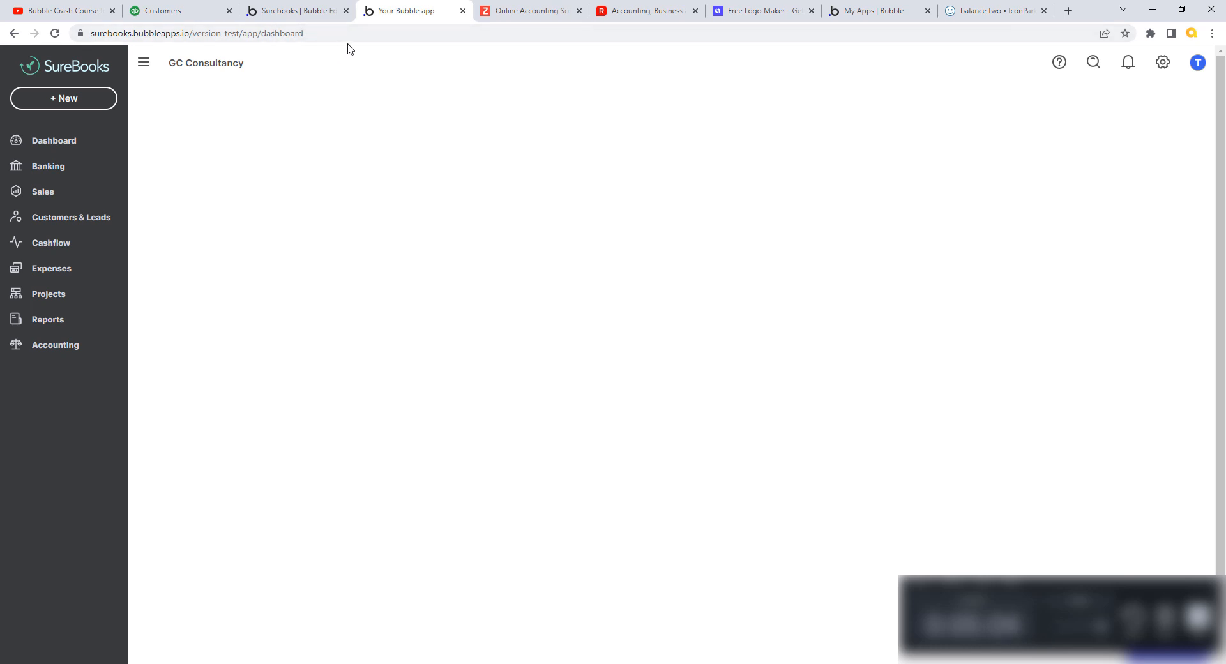
Return to the Bubble editor's page design, show FG Main Nav and G Main Nav Placeholder, and hide G Main Ctr
left_click(317, 17)
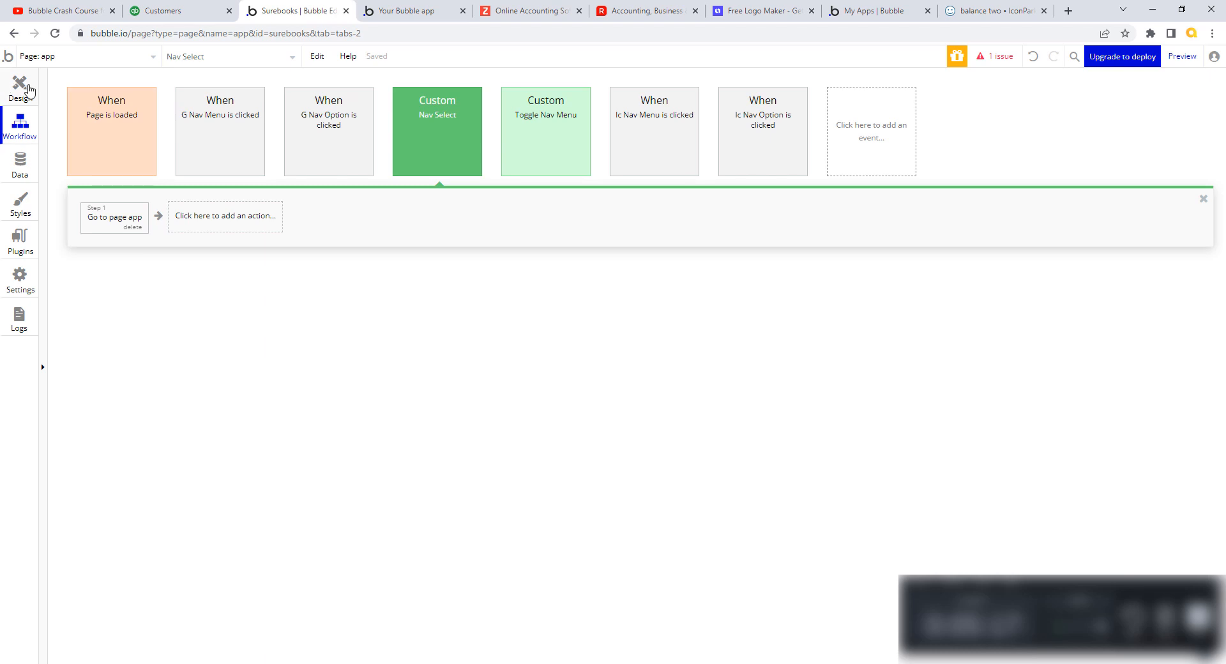
left_click(21, 90)
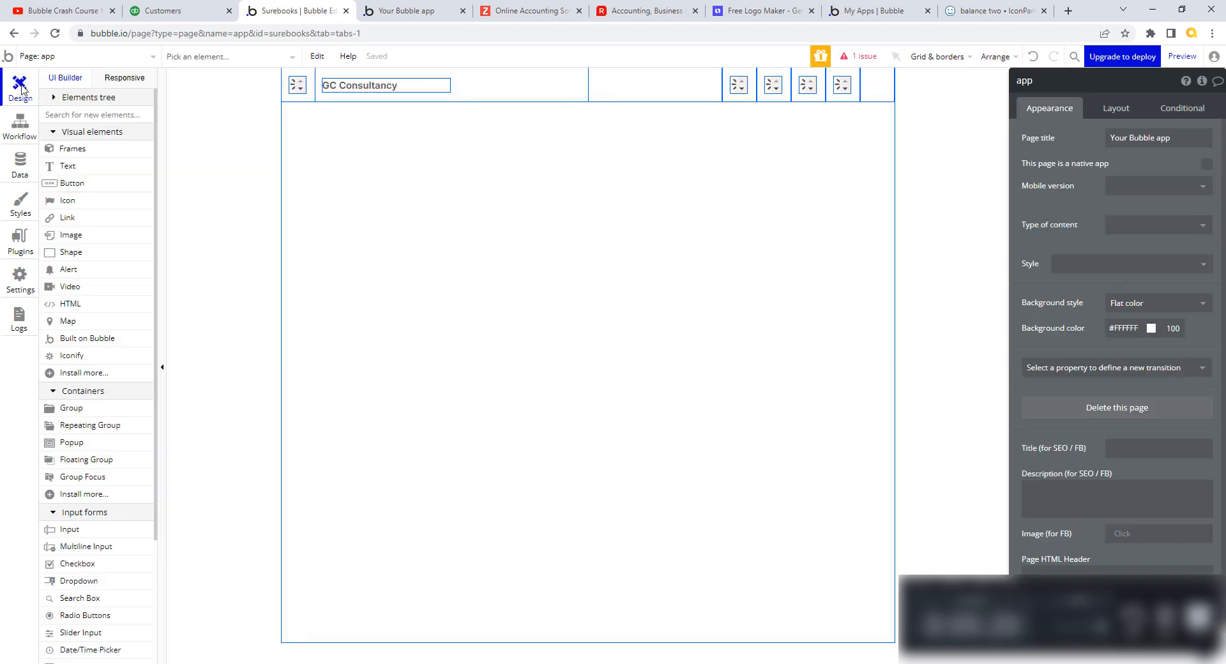
left_click(55, 99)
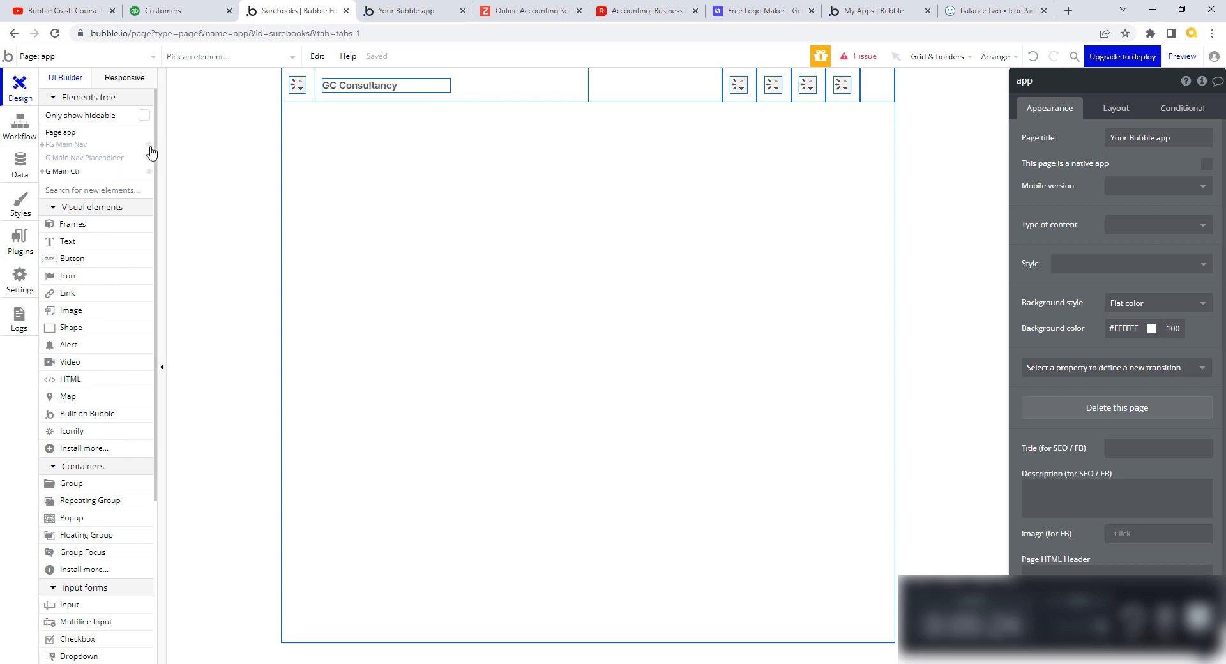
left_click(149, 144)
left_click(149, 158)
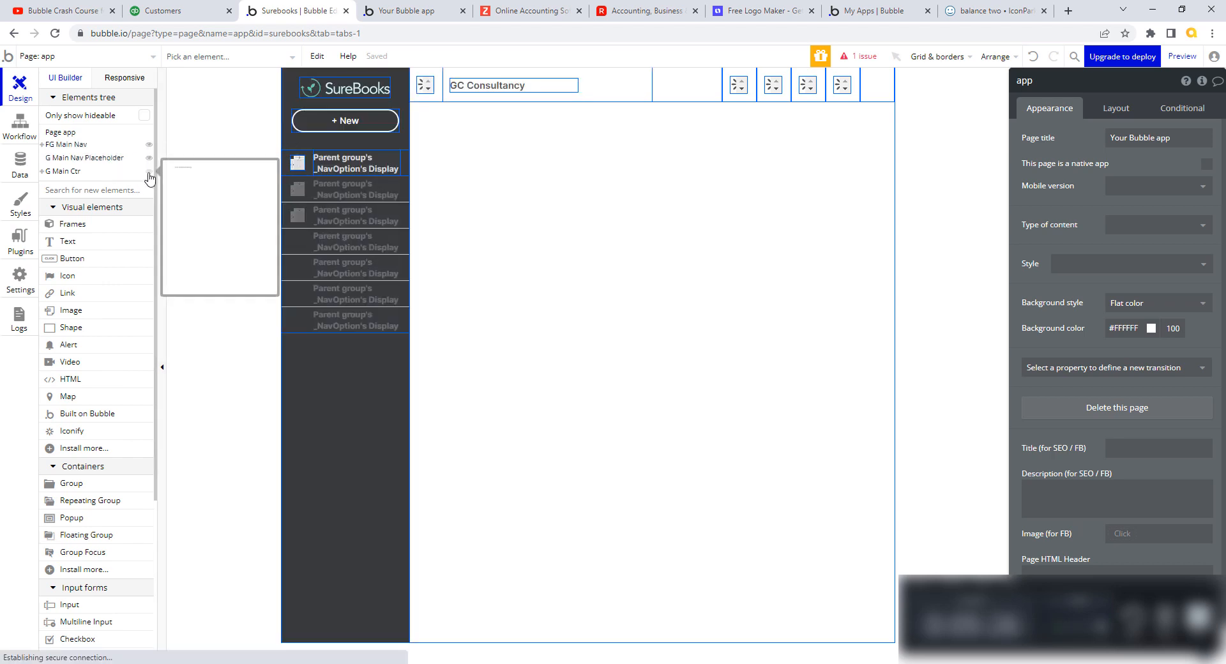
left_click(149, 171)
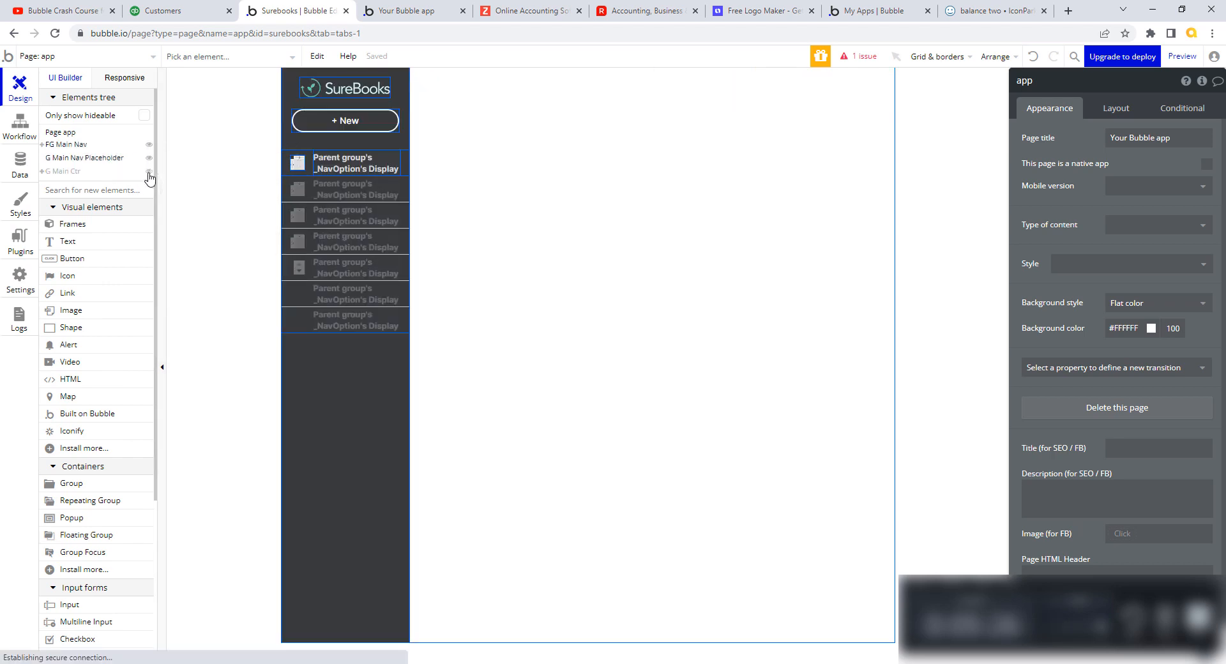
Expand G Main Ctr and G Content Ctr in the elements tree, show the content container, then select and expand G Dashboard
left_click(42, 171)
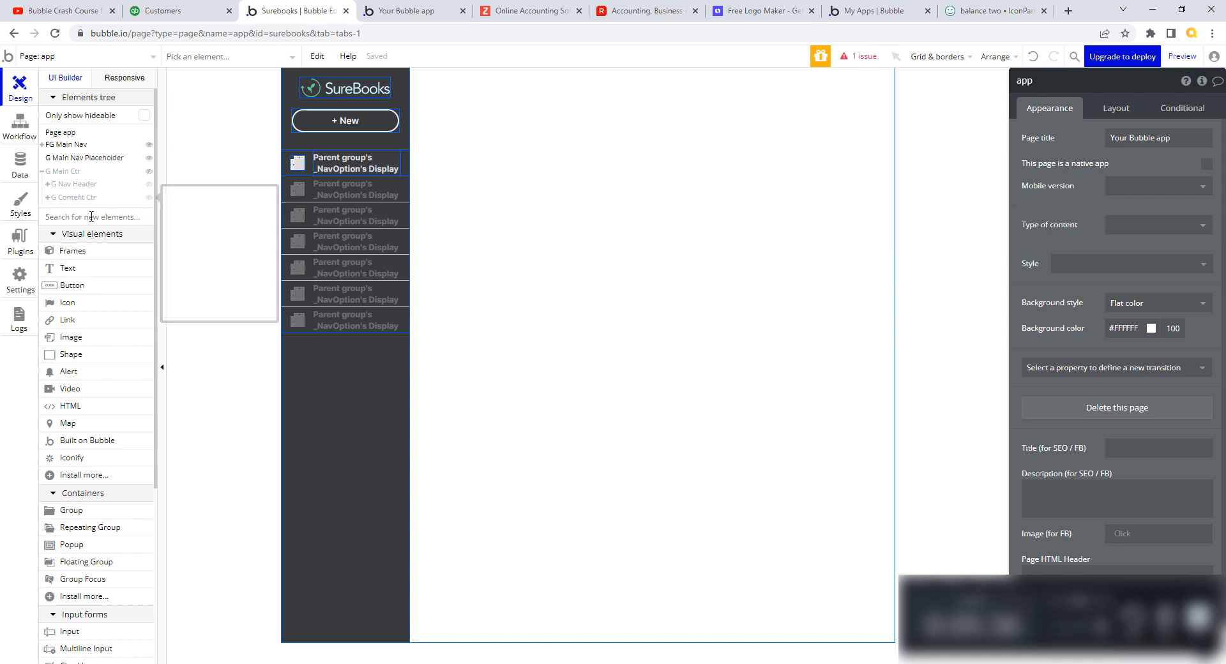
left_click(47, 198)
left_click(151, 198)
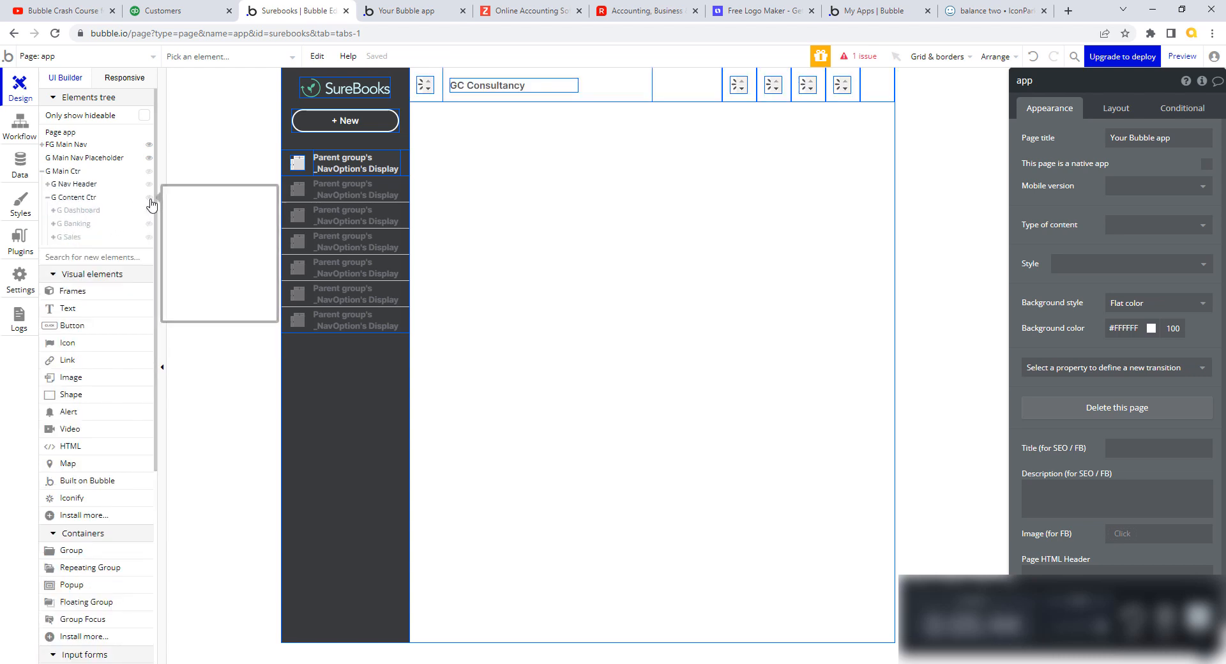
left_click(66, 212)
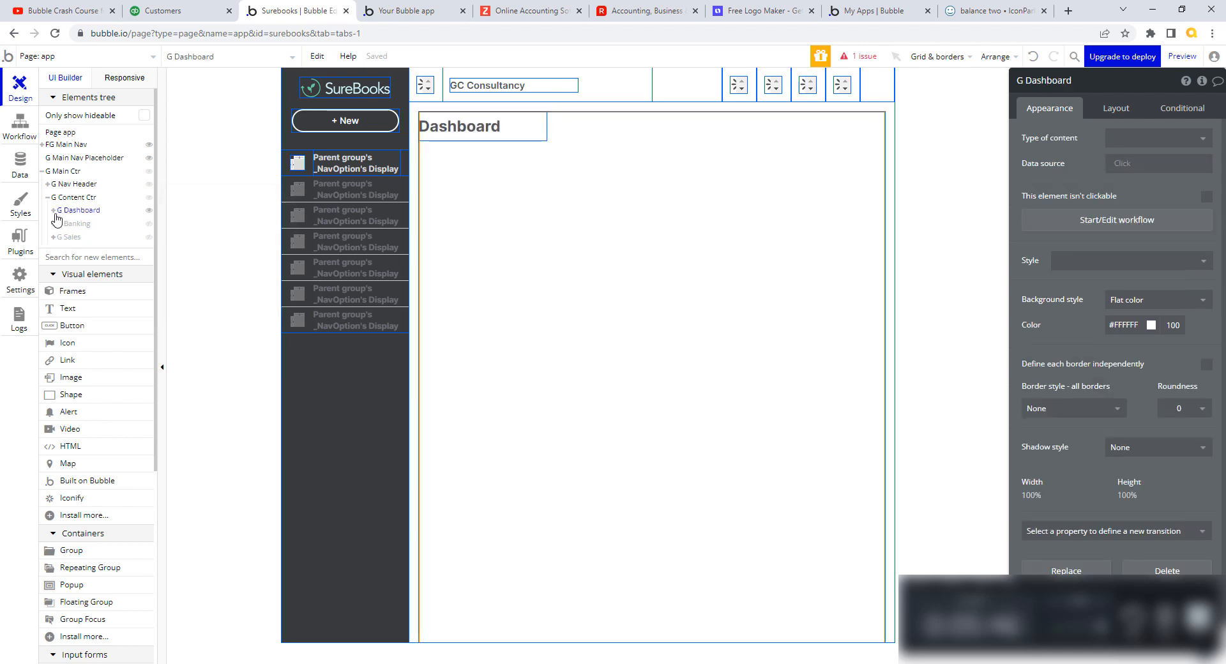
left_click(54, 212)
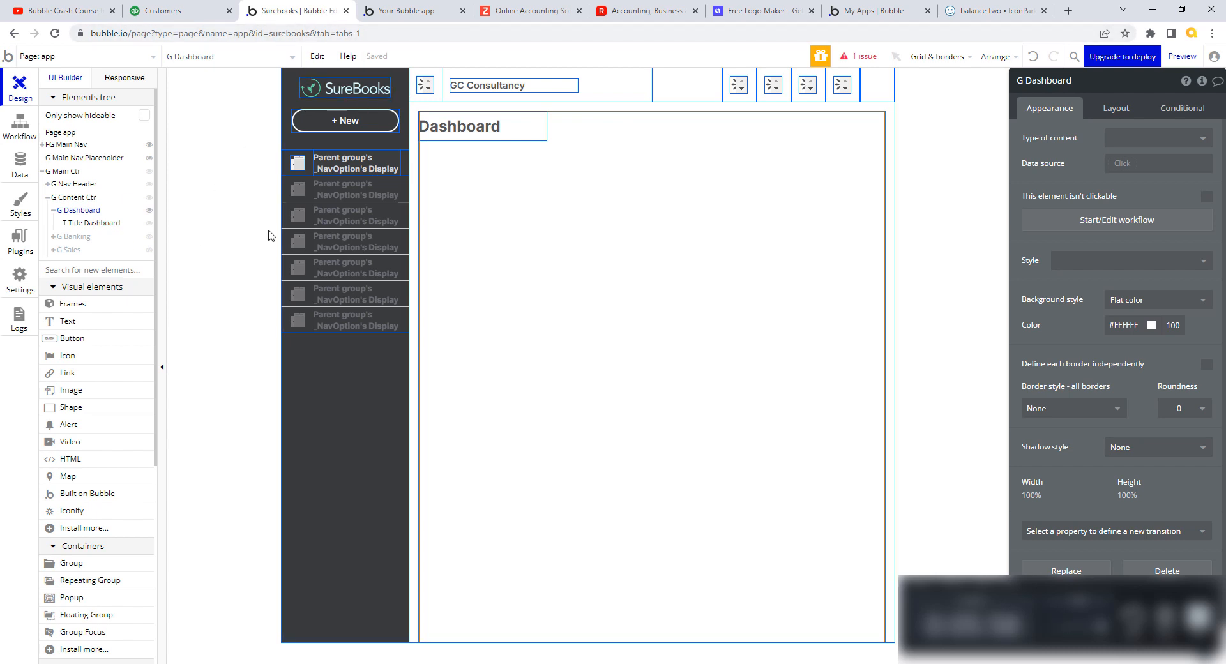
Add an empty condition to G Dashboard and check the group's page-load visibility setting
left_click(1183, 109)
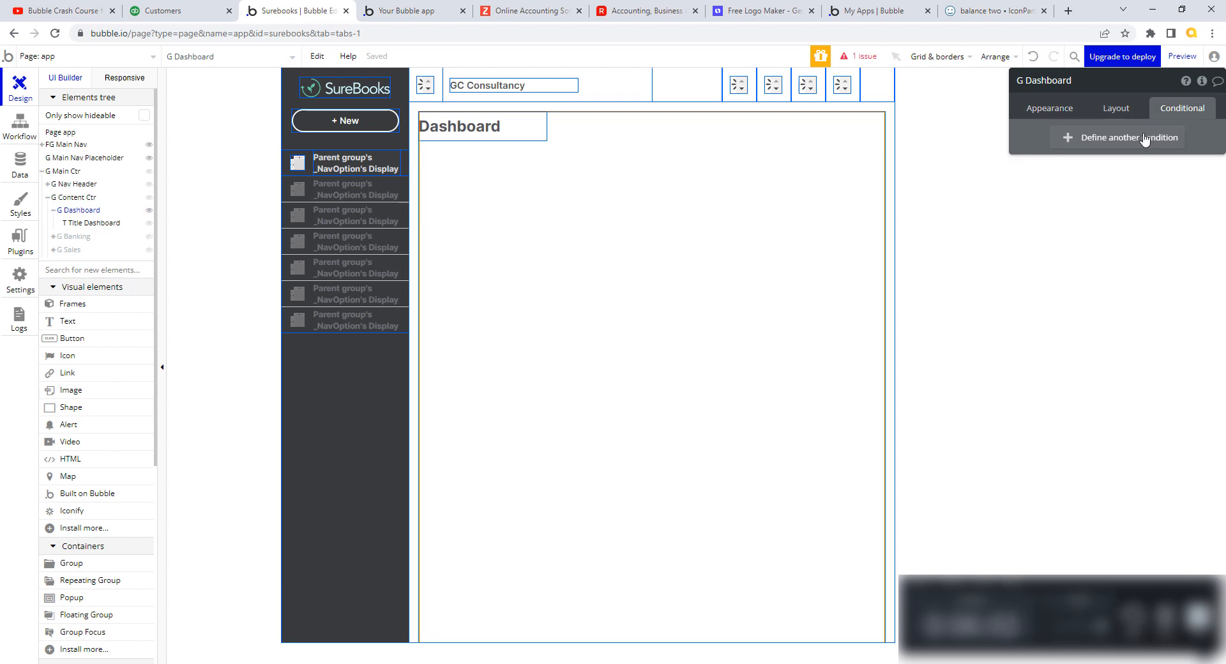
left_click(1070, 138)
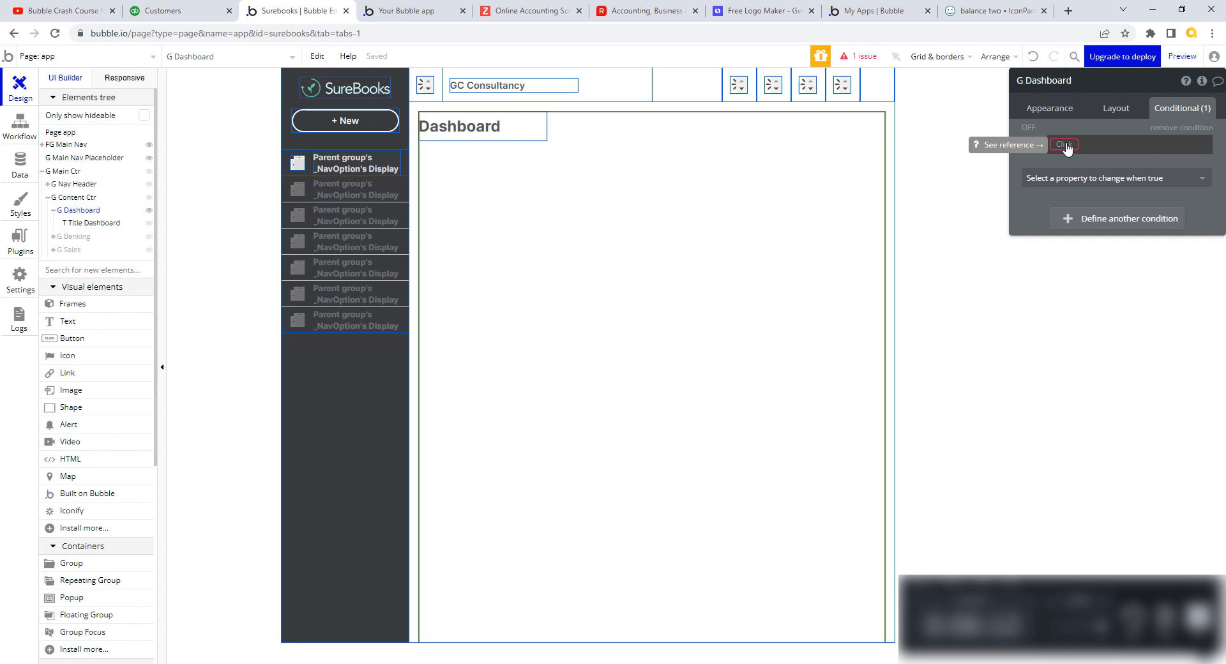
left_click(1116, 110)
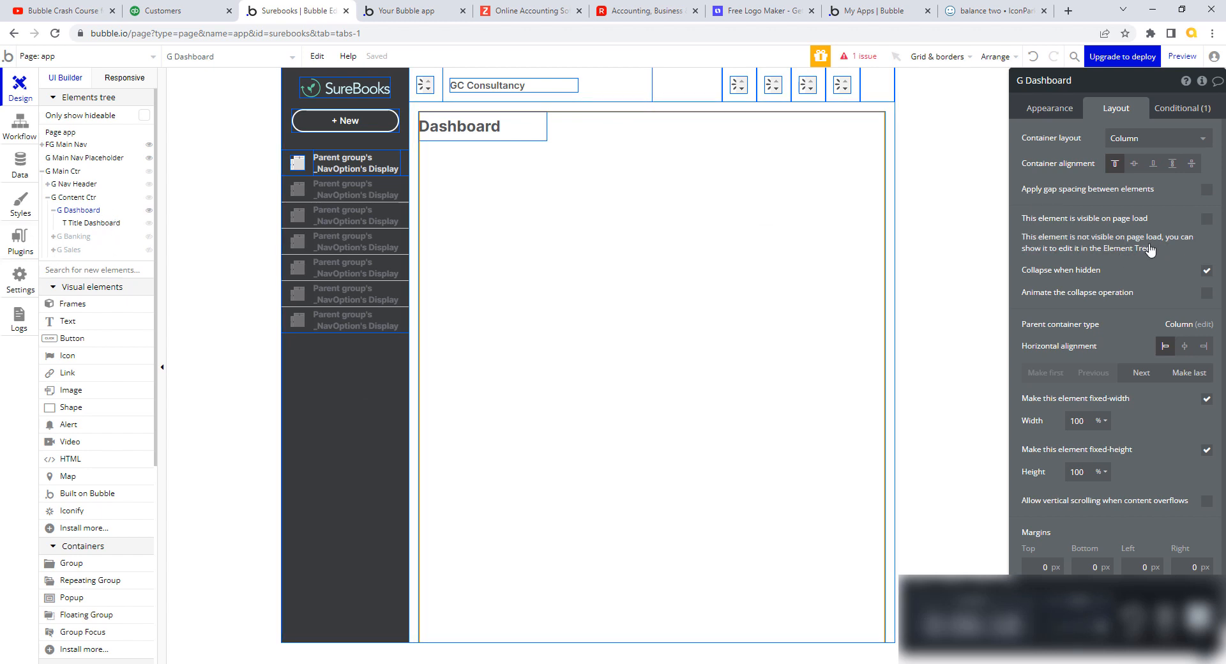
left_click(1187, 113)
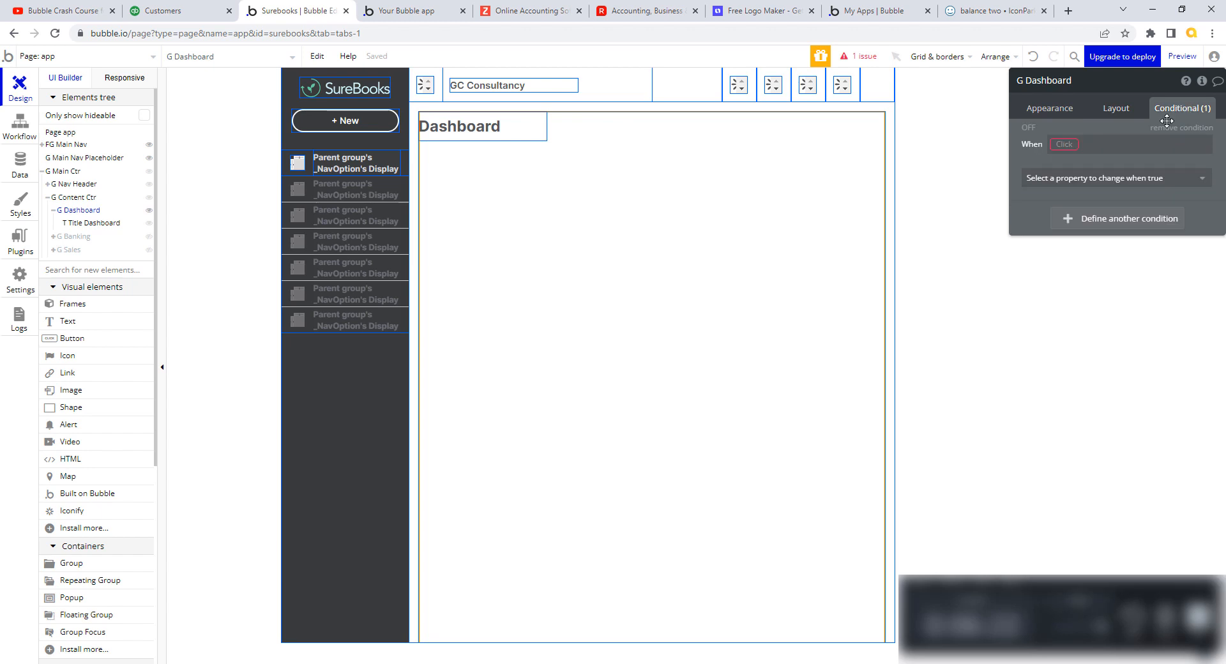
left_click(1065, 148)
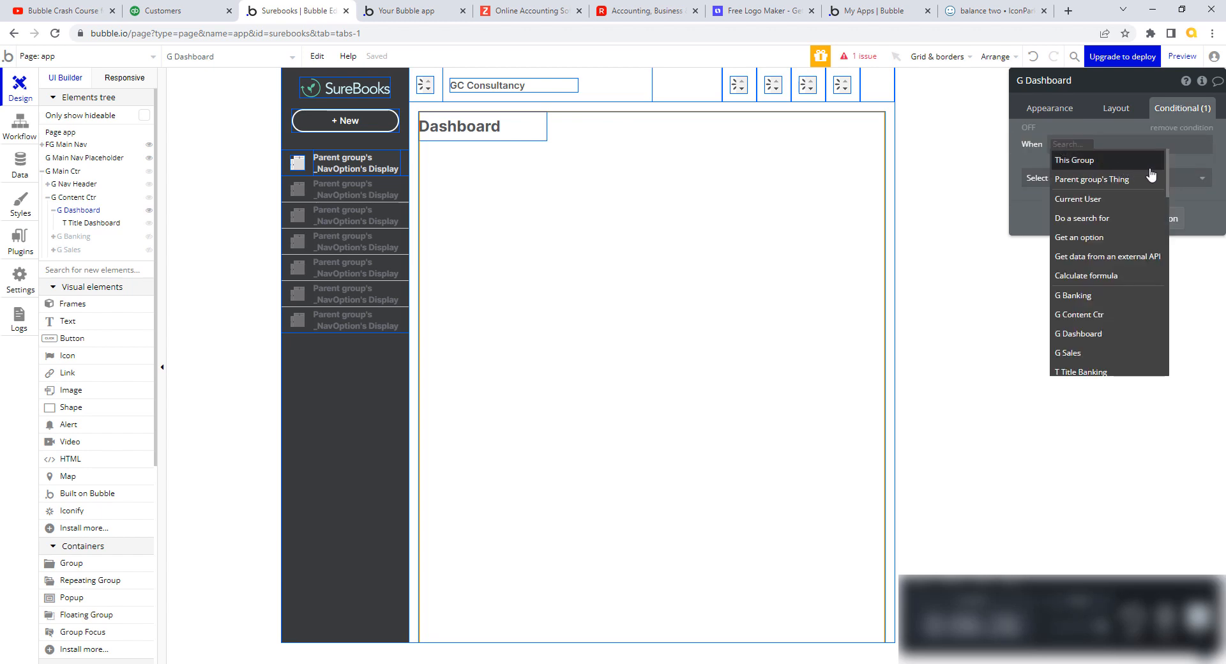
left_click_drag(1167, 182, 1194, 163)
left_click(1189, 164)
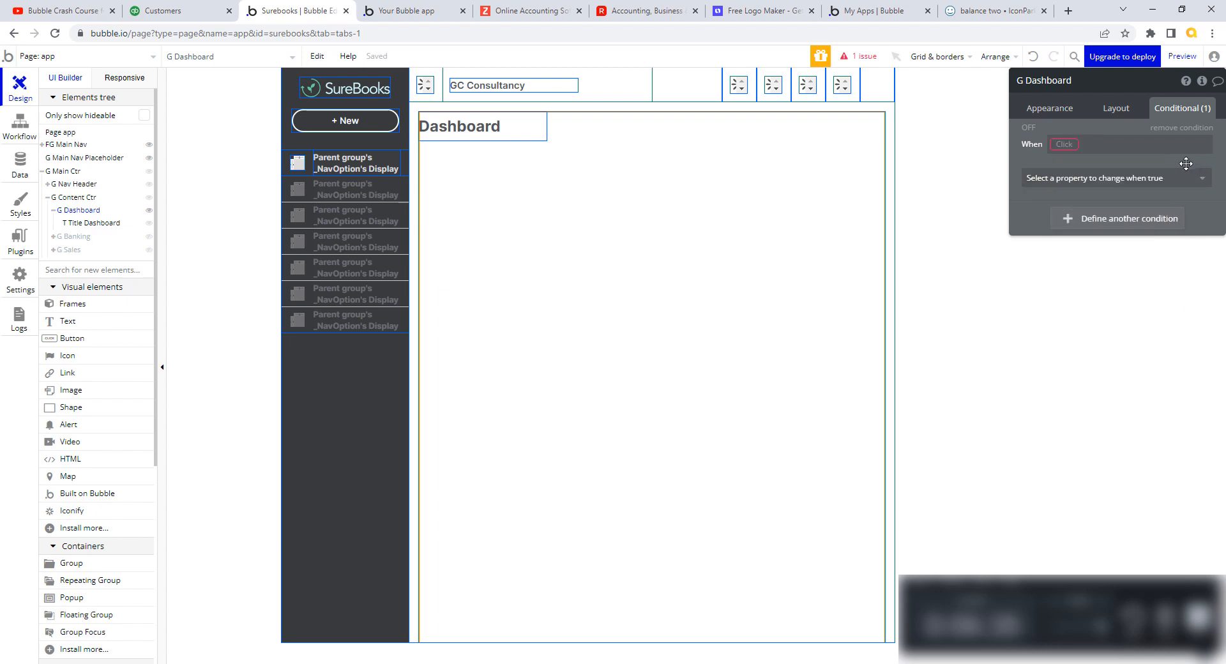
Create a custom state named _optionSelected of type _NavOption on the app page
left_click(1004, 168)
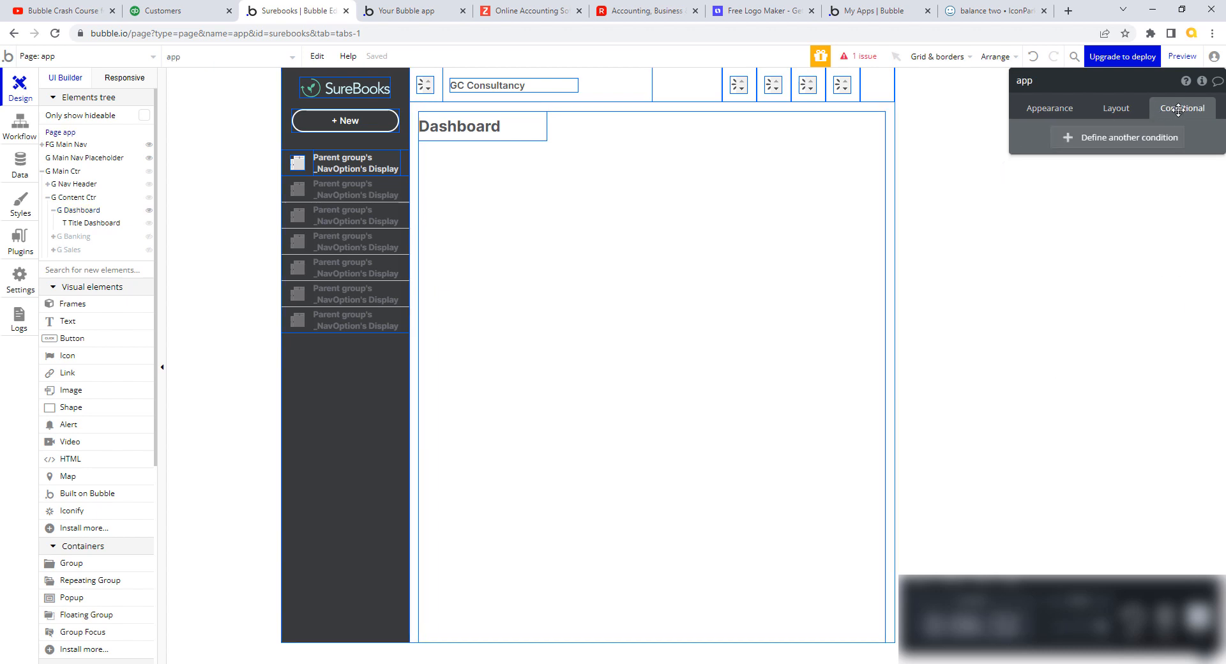
left_click(1201, 81)
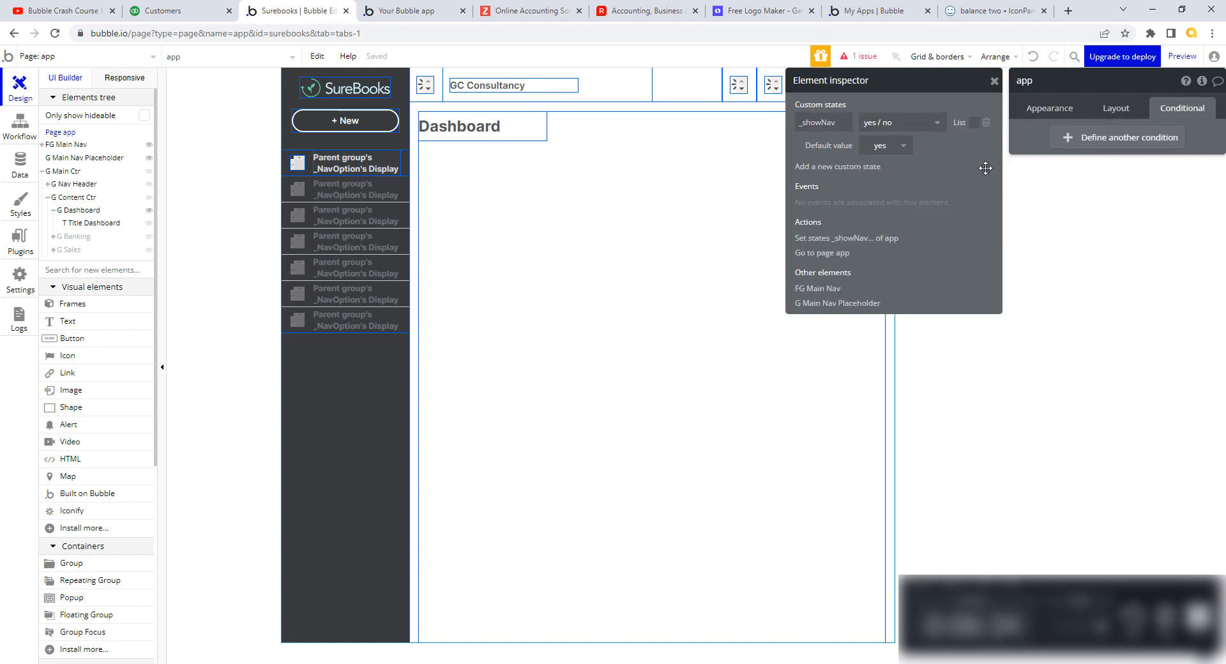
left_click(830, 167)
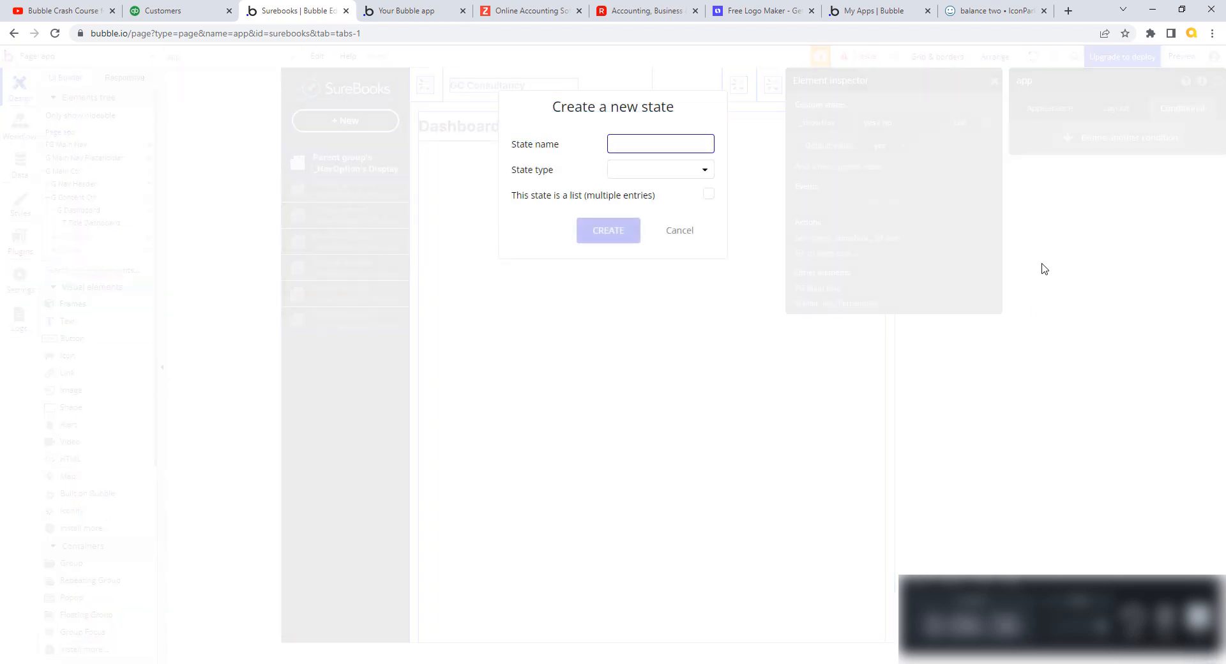
type("_se")
left_click(705, 170)
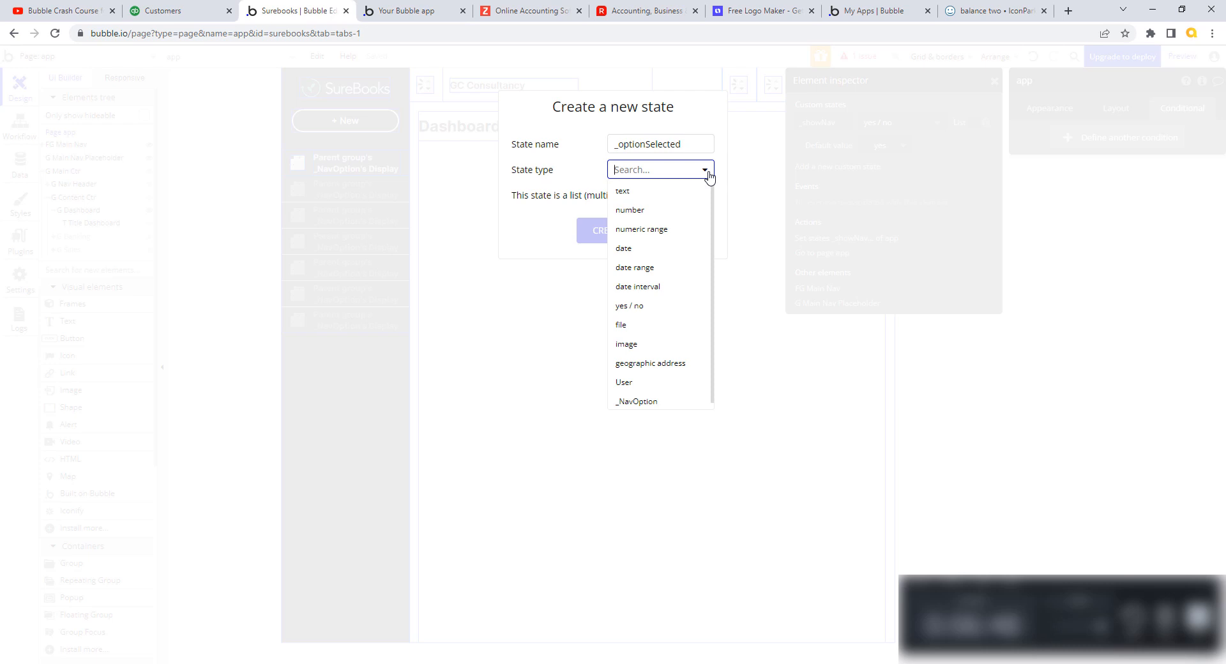
left_click(661, 406)
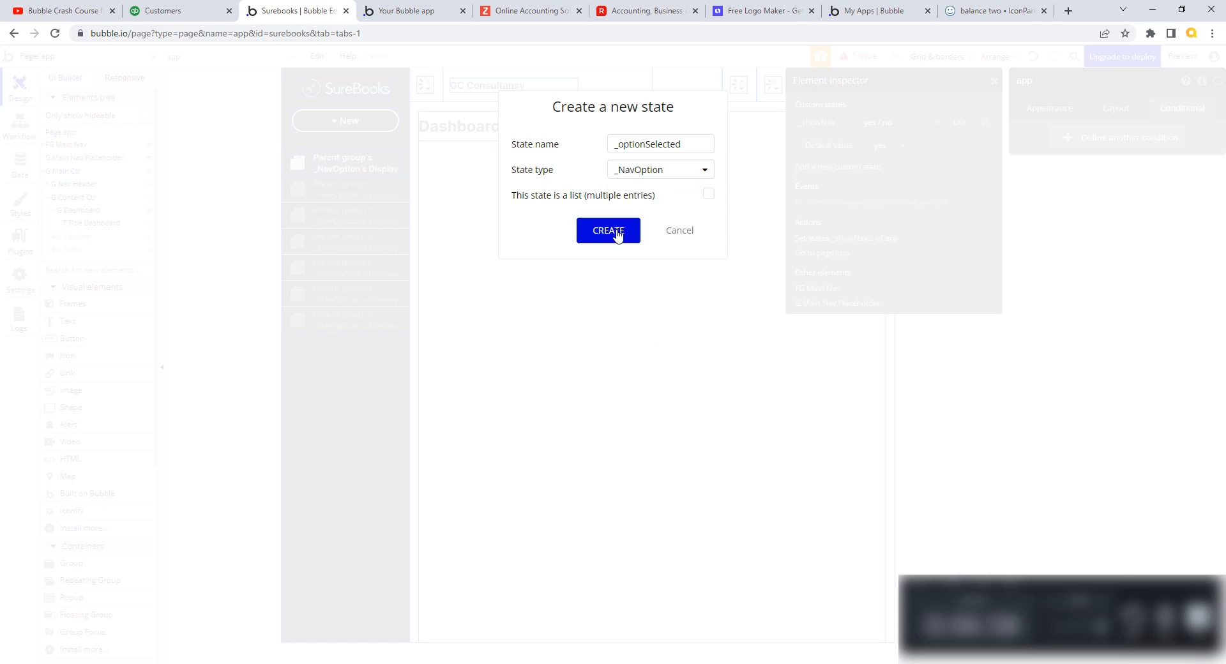
left_click(609, 230)
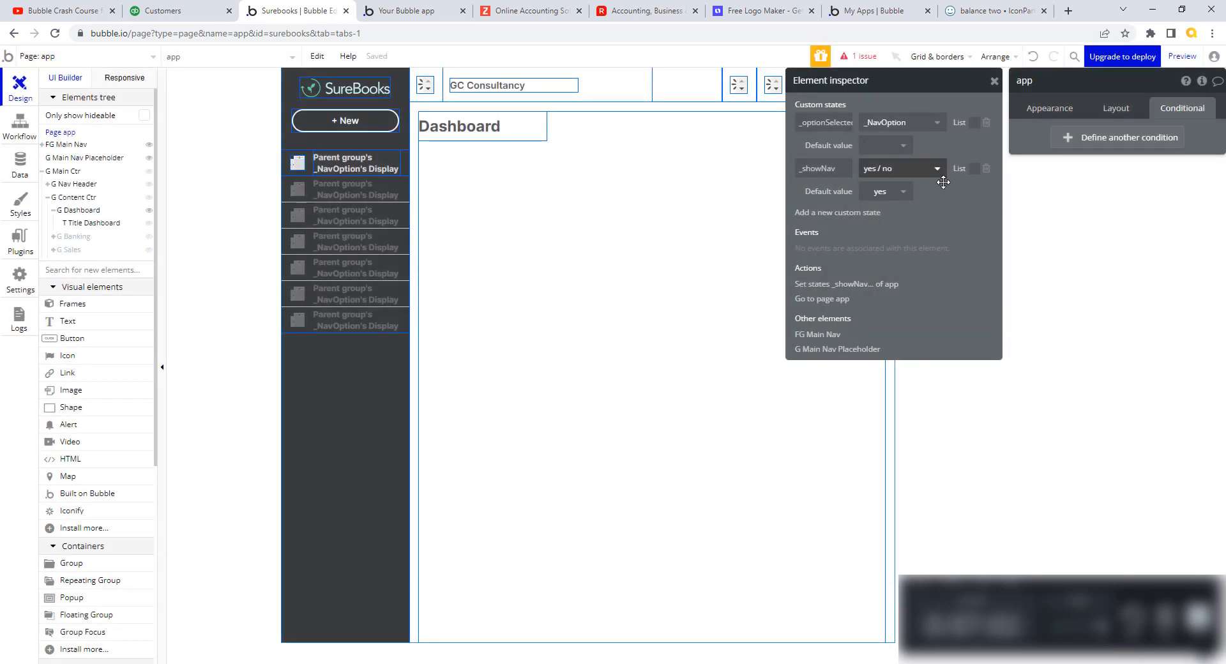
left_click(994, 83)
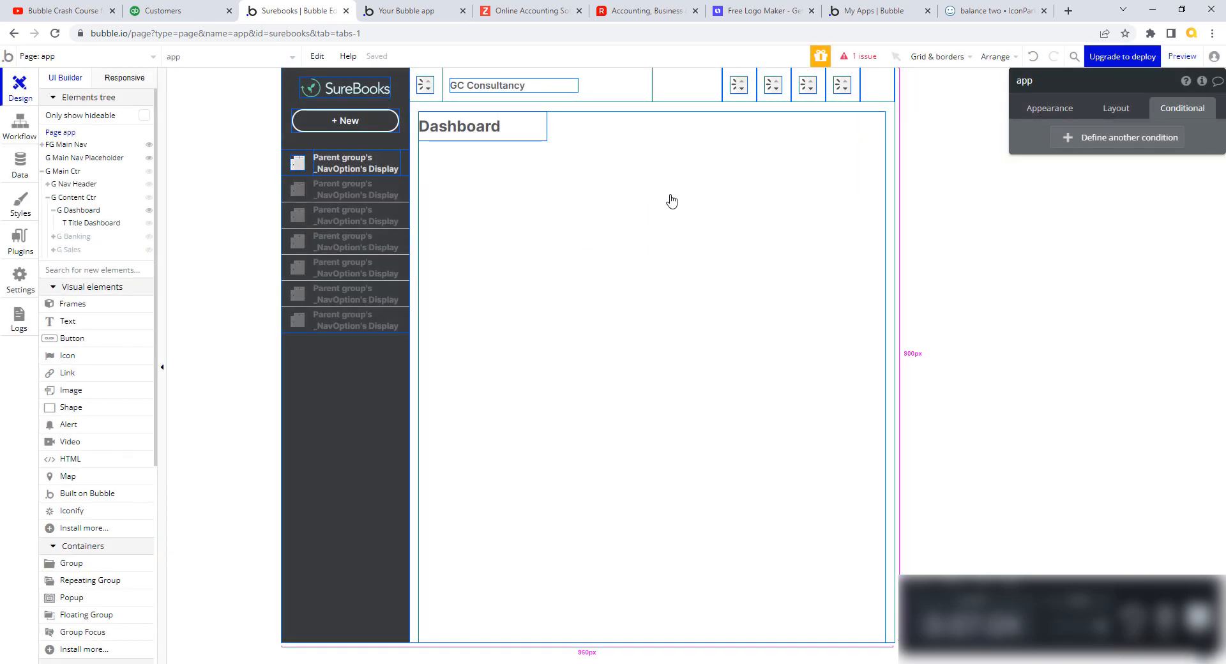
Set G Dashboard's condition to make the element visible when app's _optionSelected is Dashboard
mouse_move(86, 201)
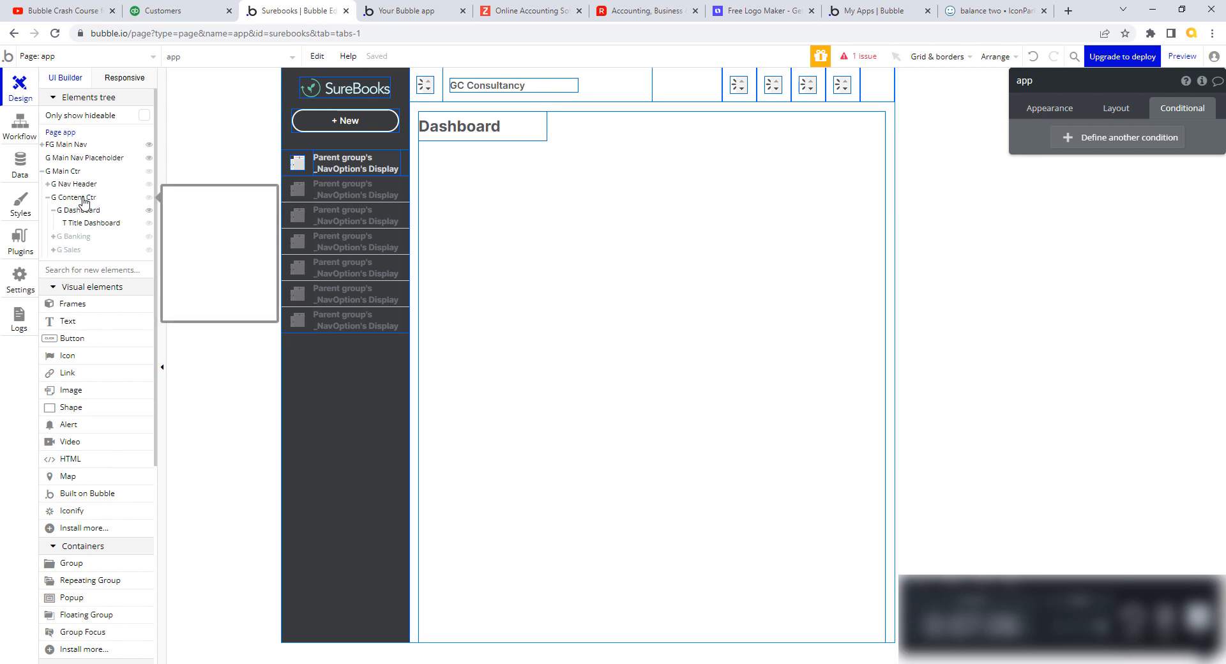
left_click(82, 210)
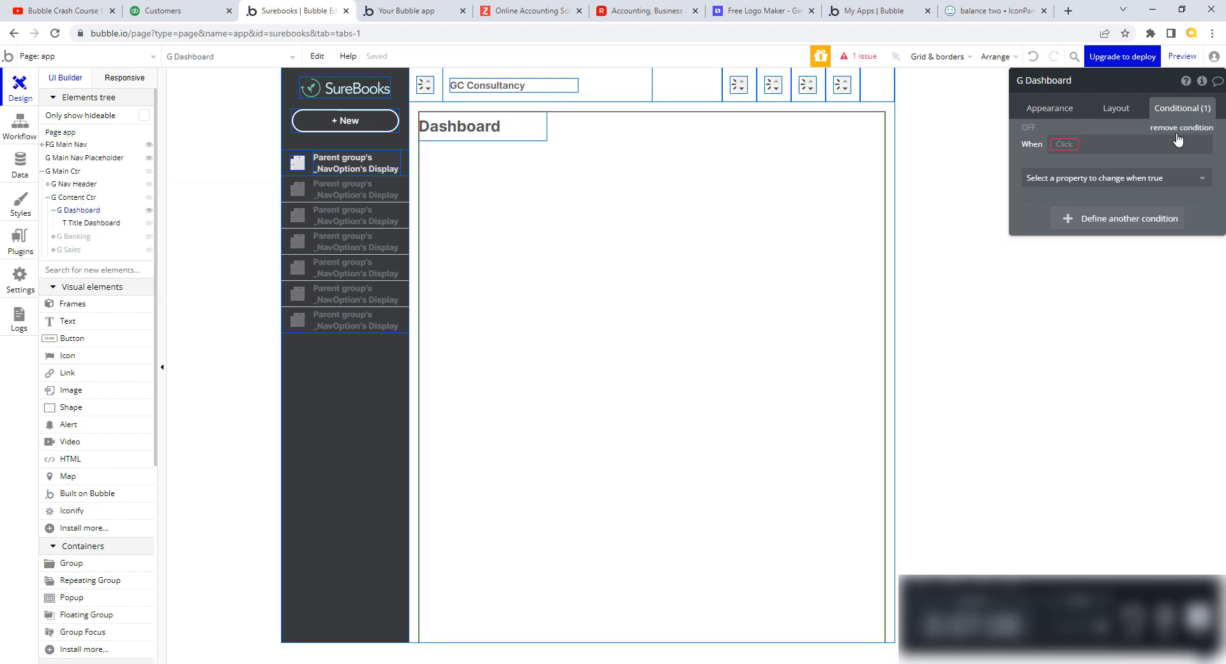
left_click(1063, 145)
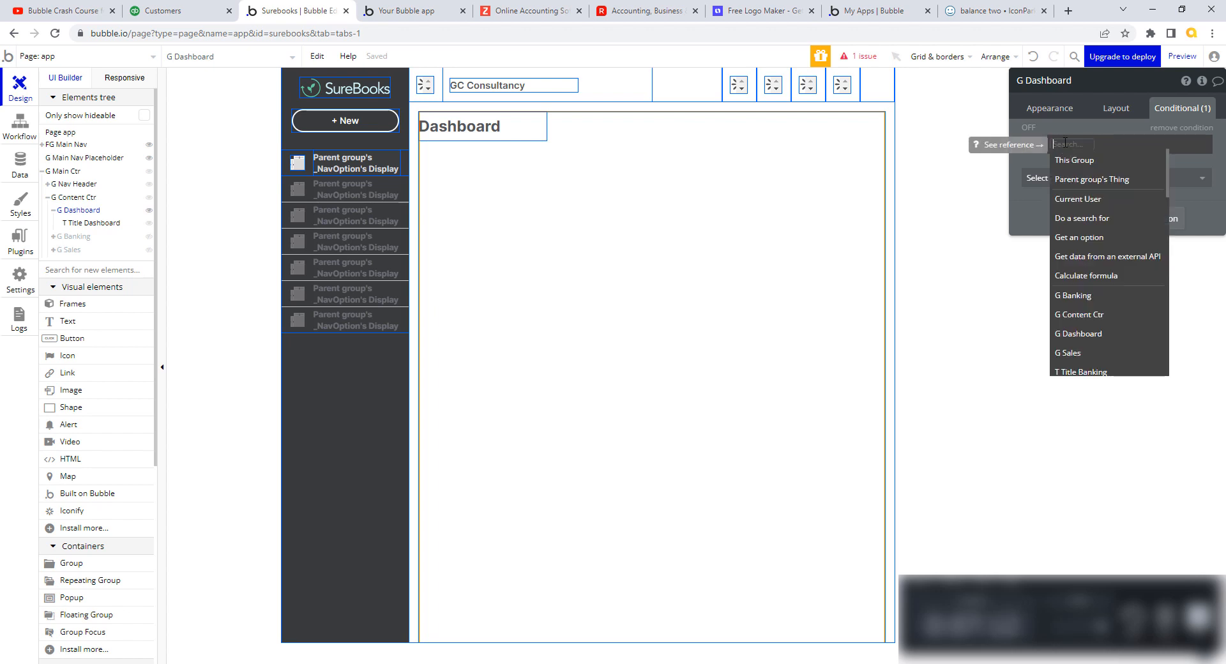
type("app")
left_click(1068, 161)
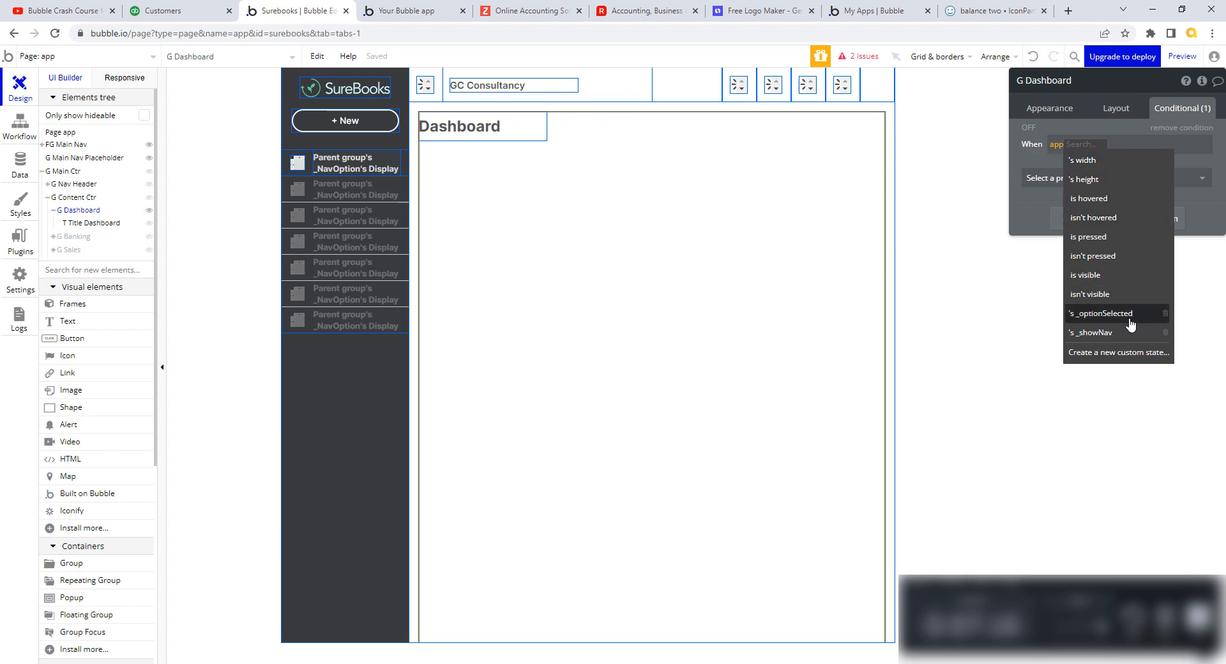
left_click(1105, 314)
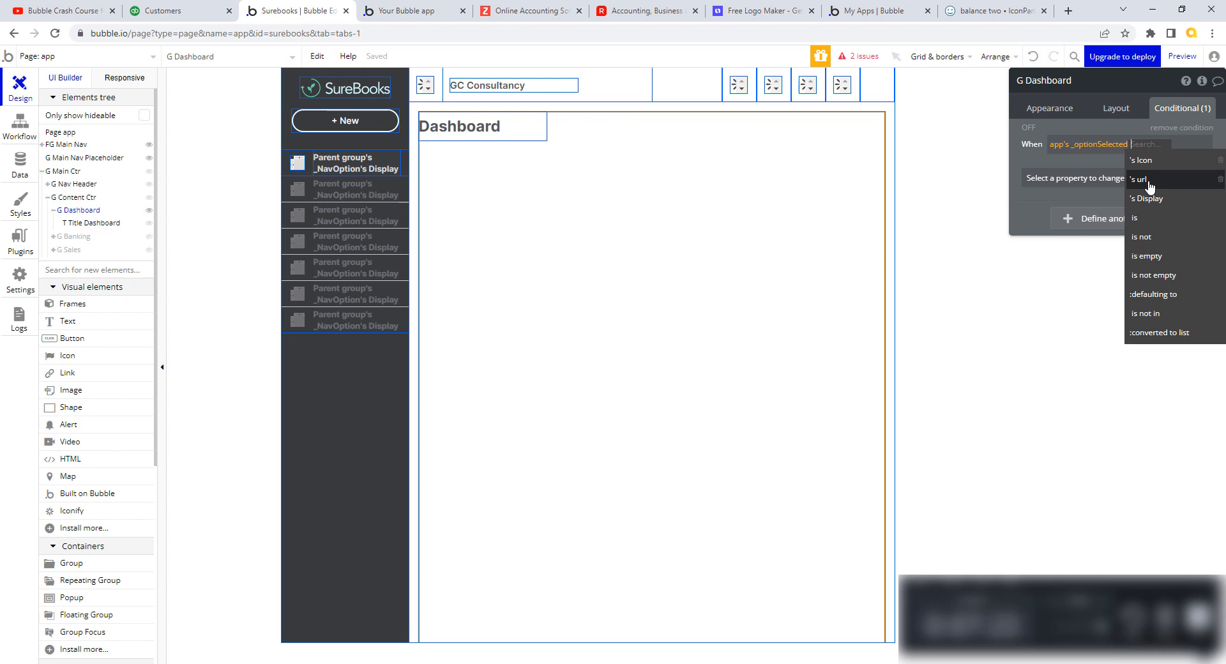
left_click(1143, 218)
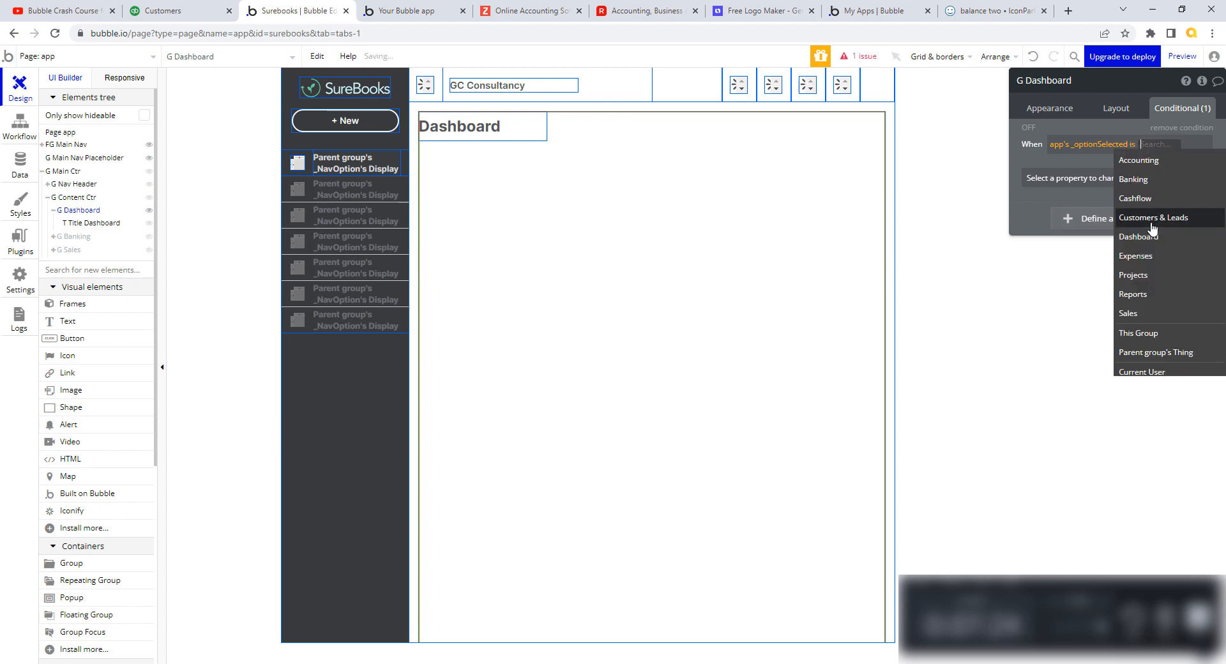
left_click(1147, 237)
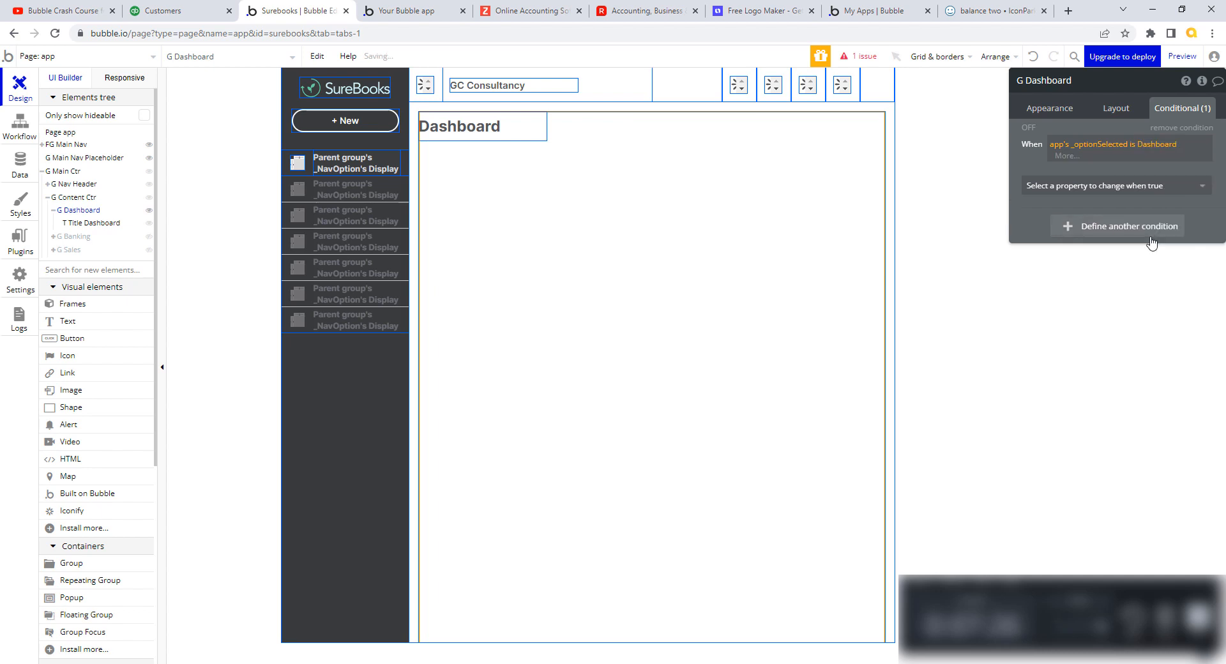
left_click(1189, 186)
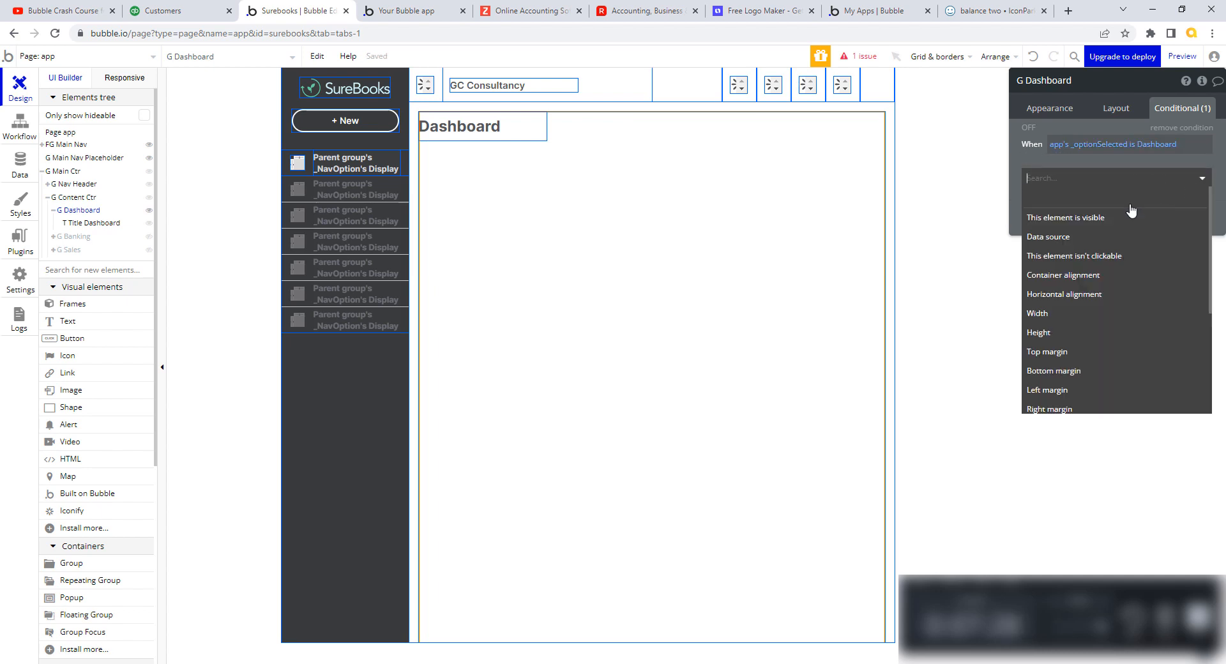
left_click(1071, 218)
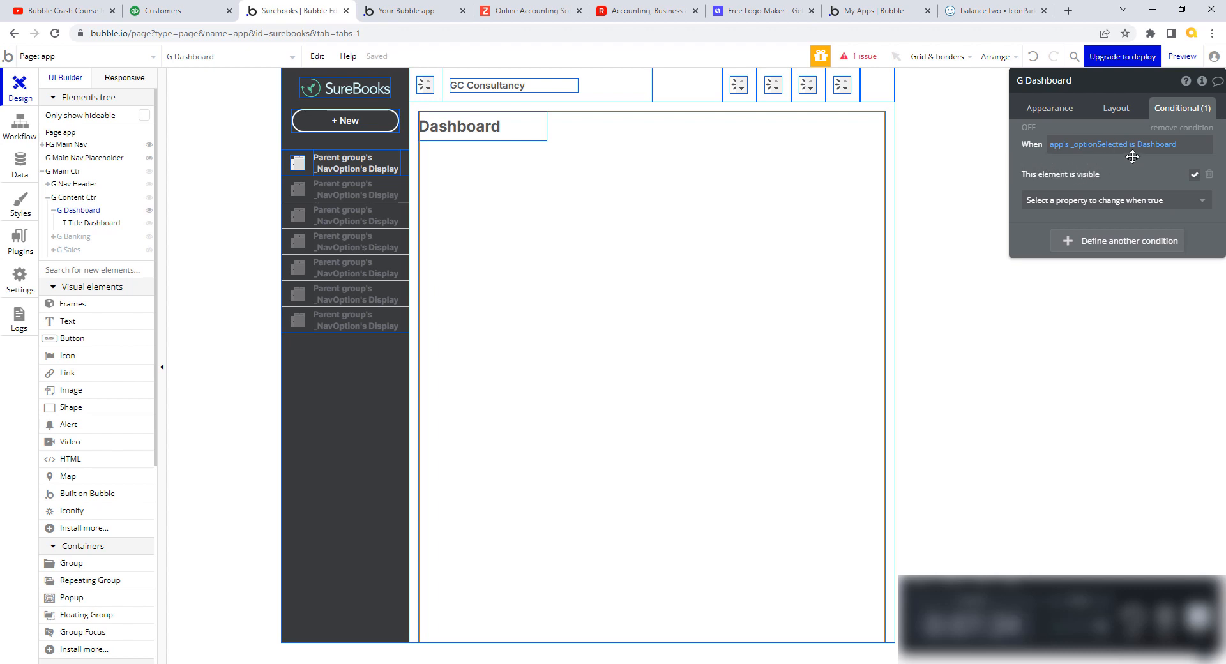
Copy G Dashboard's condition to G Banking and change its compared option to Banking
left_click(1055, 146)
right_click(1022, 152)
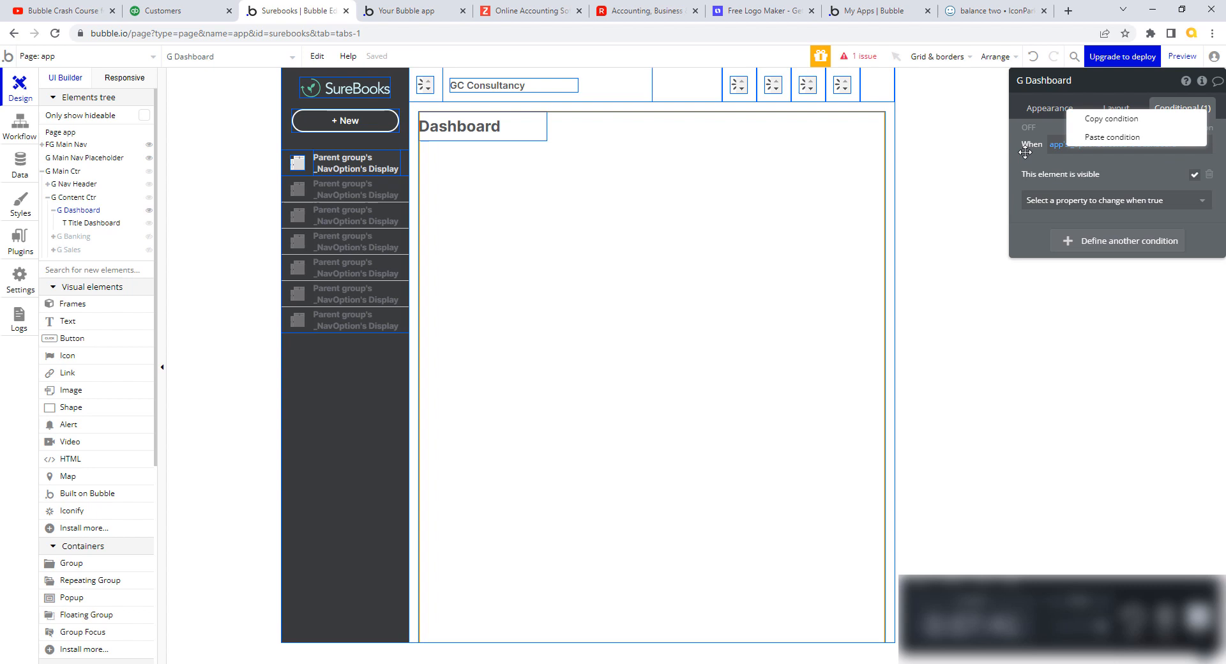
left_click(1098, 128)
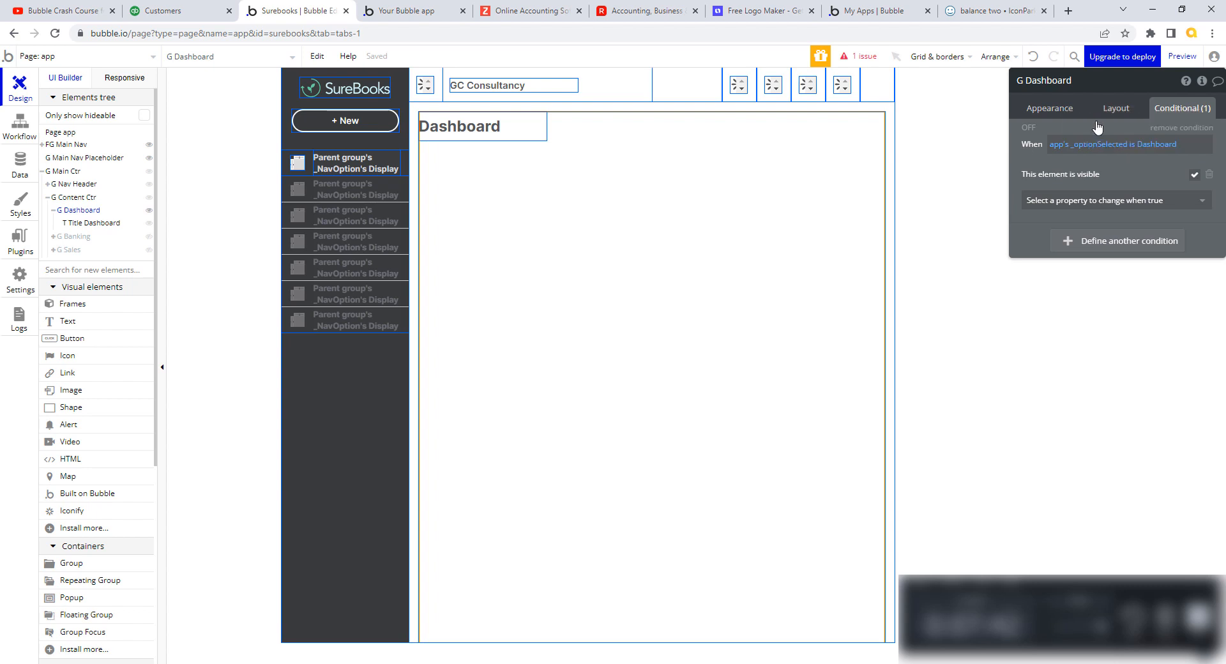
left_click(77, 241)
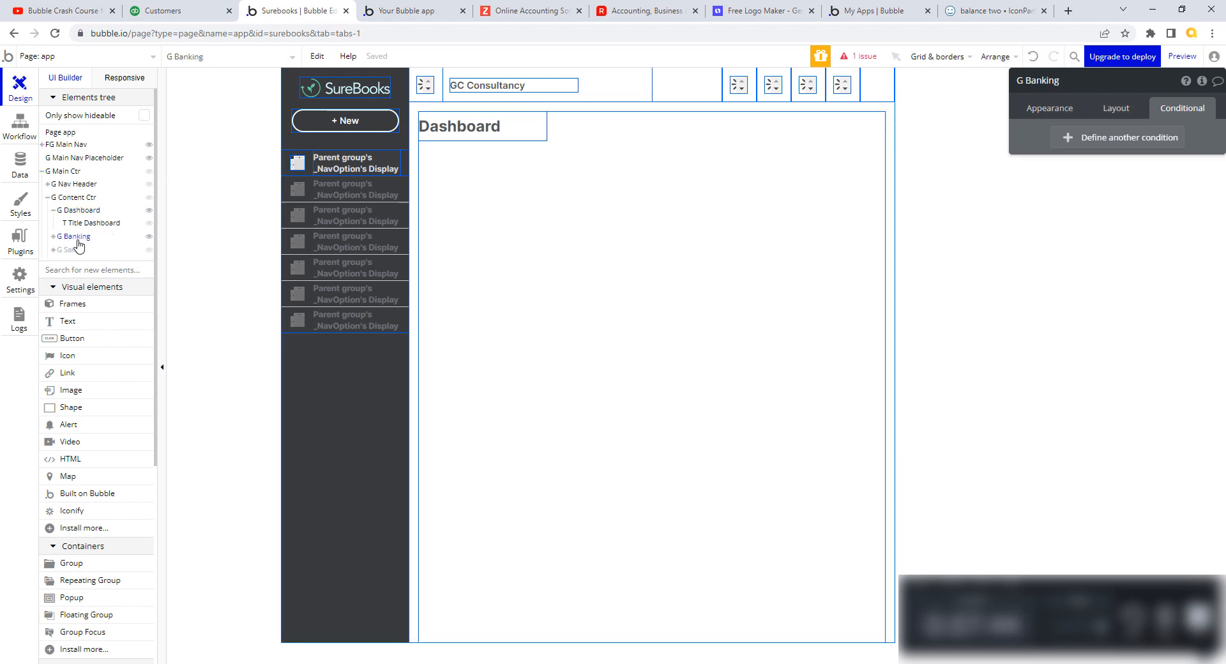
right_click(1030, 137)
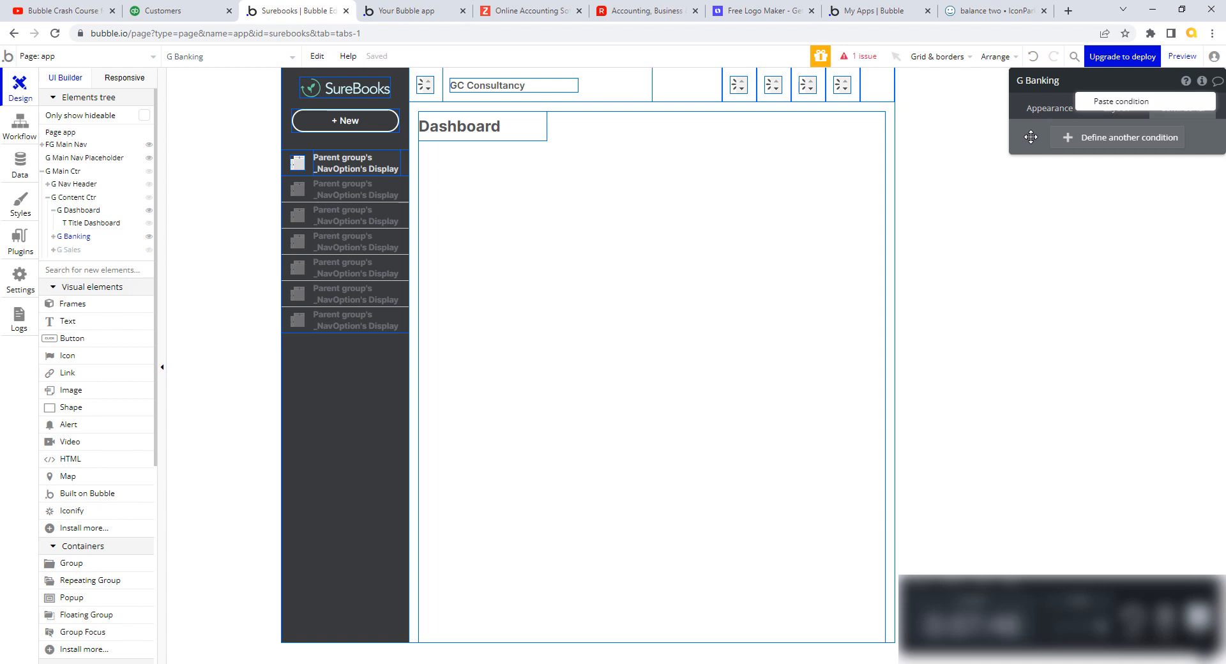
left_click(1097, 105)
left_click(1164, 142)
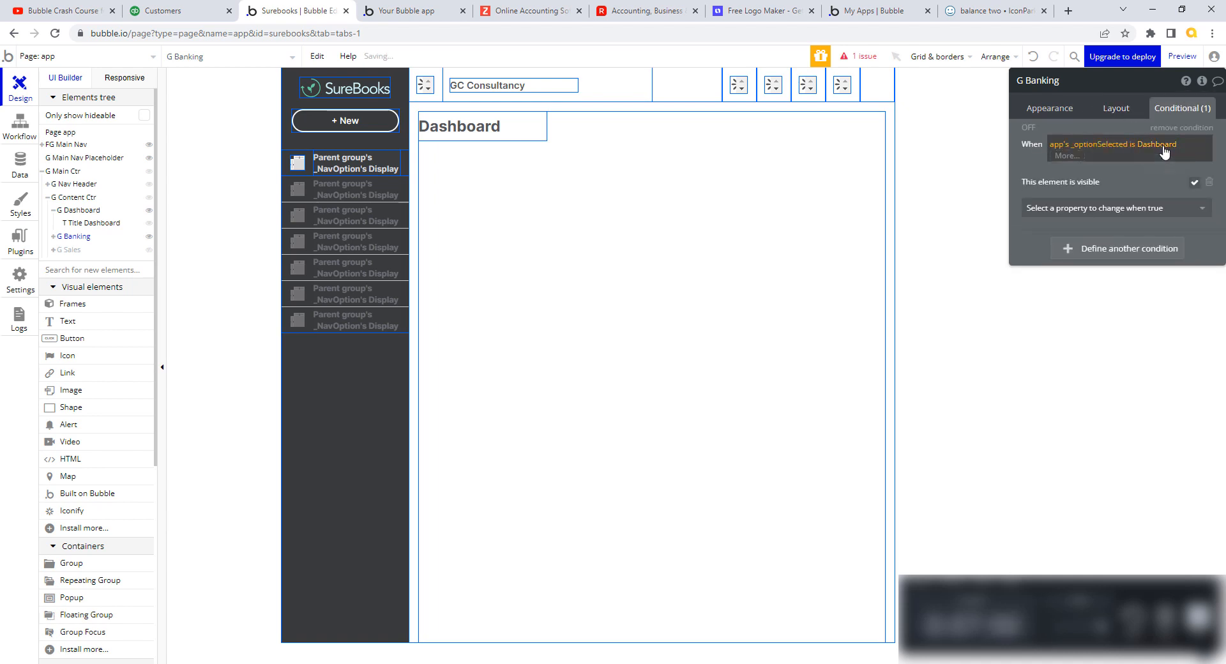
left_click(1147, 184)
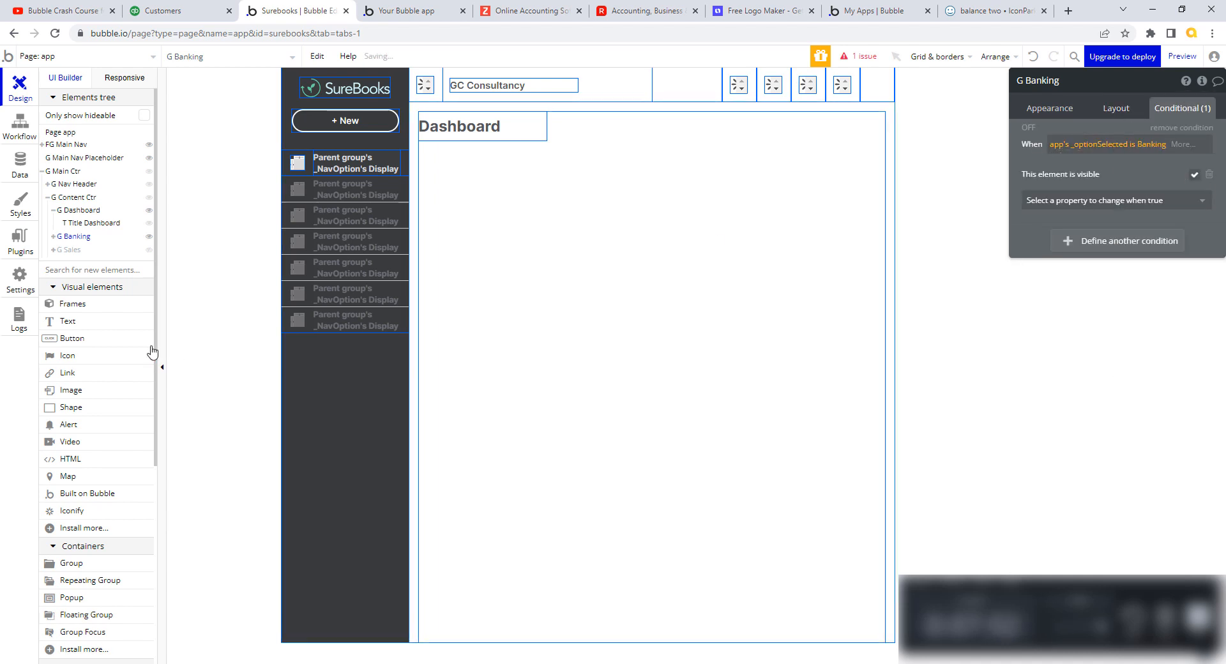
Paste the copied visibility condition onto G Sales and change its compared option to Sales
left_click(73, 251)
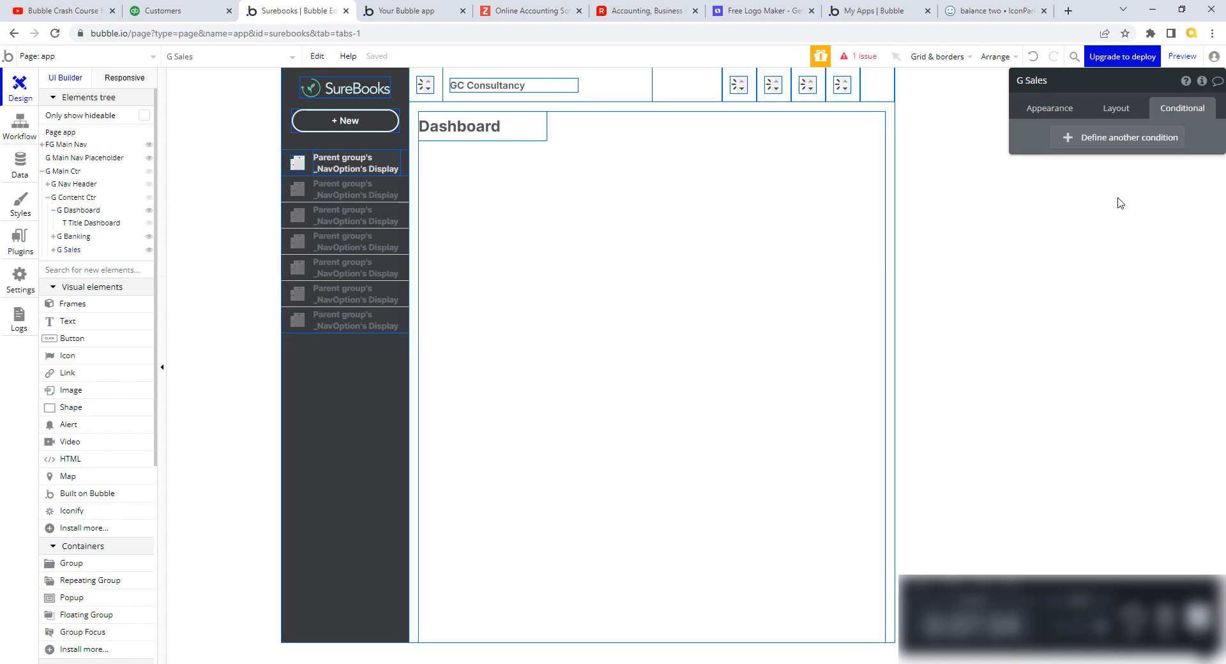
right_click(1031, 142)
left_click(1100, 110)
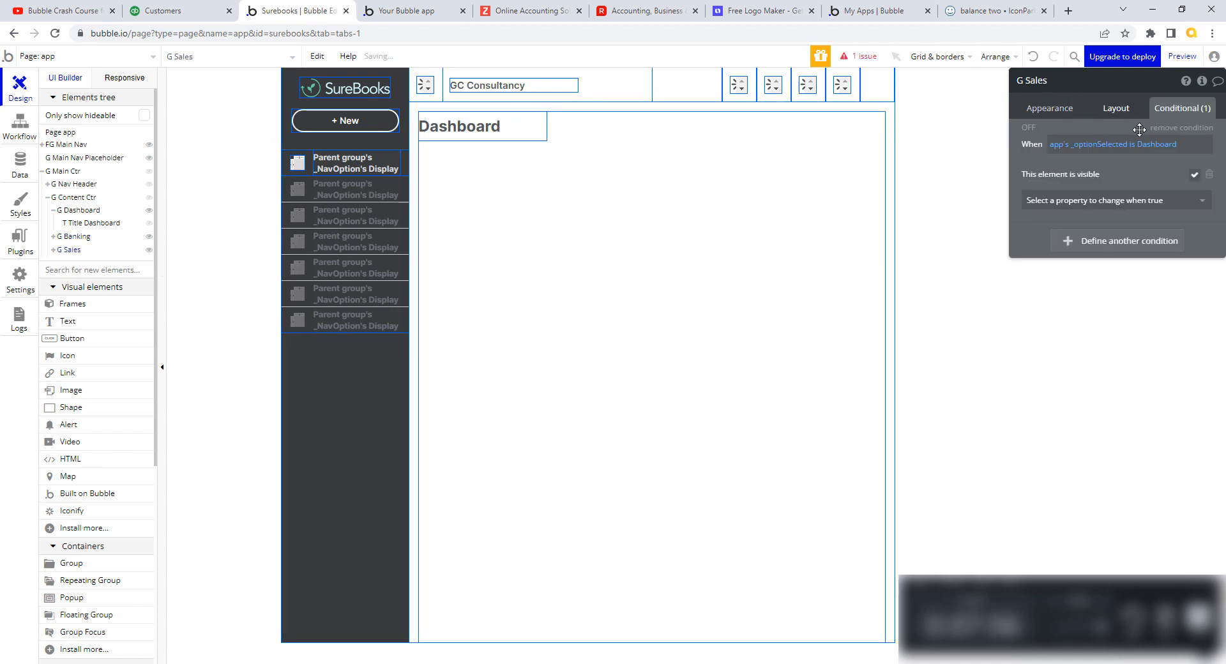
left_click(1152, 144)
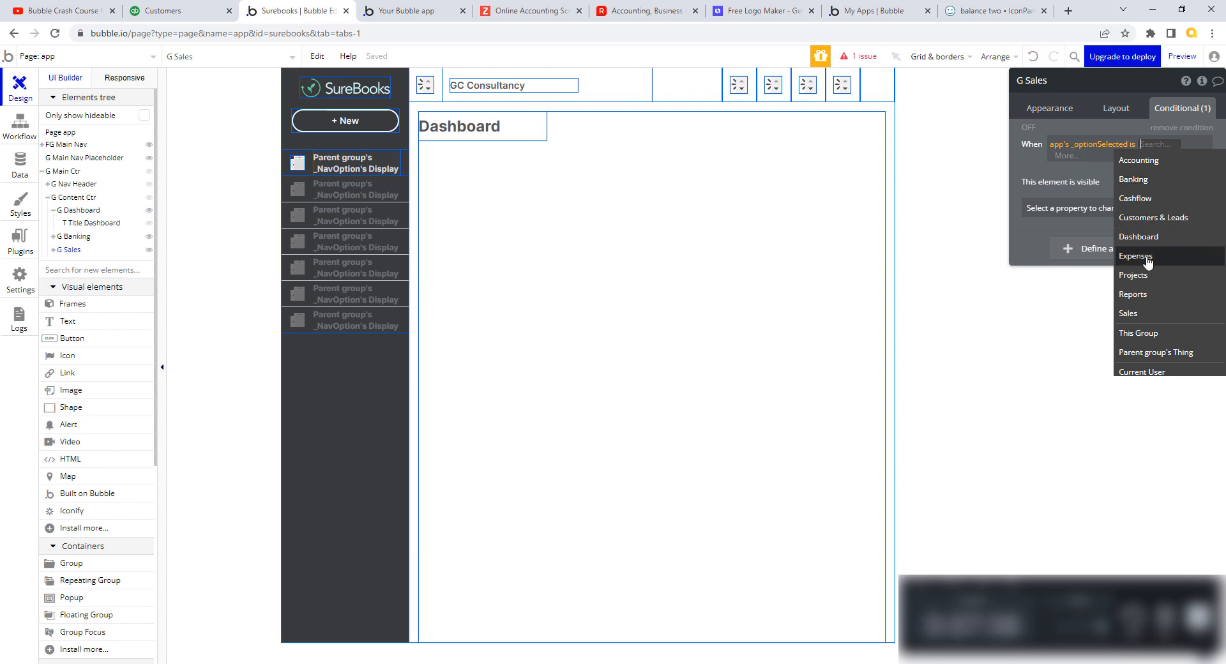
left_click(1130, 314)
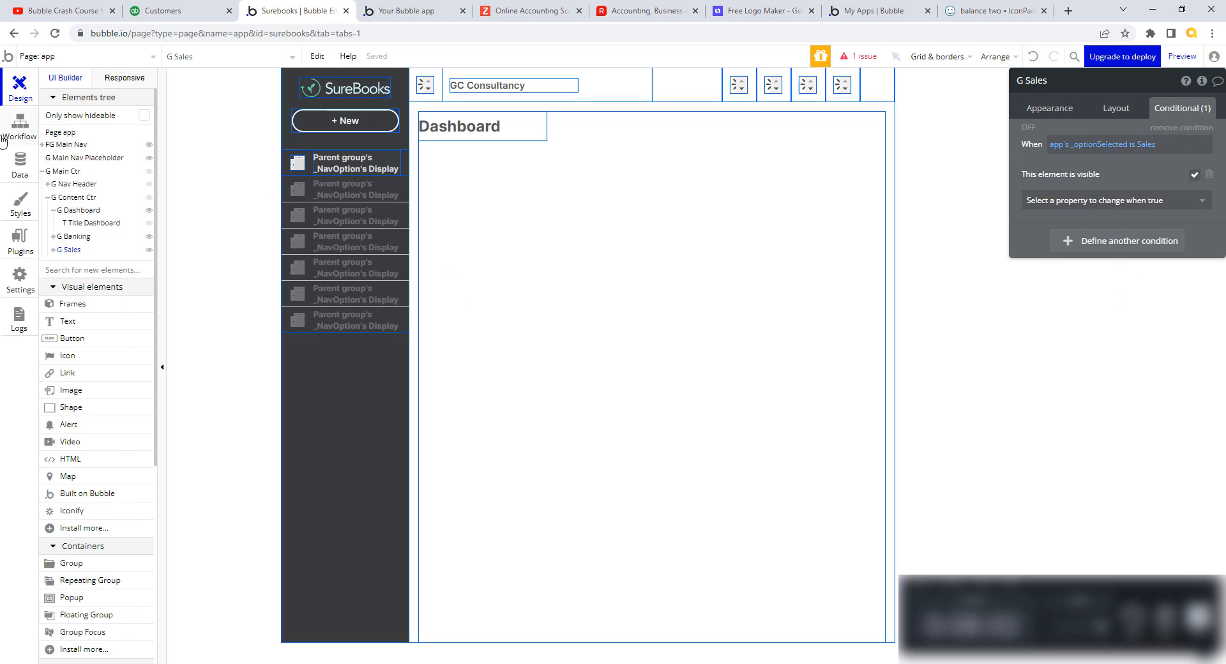
Add a Set state action to the Page is loaded workflow
left_click(20, 128)
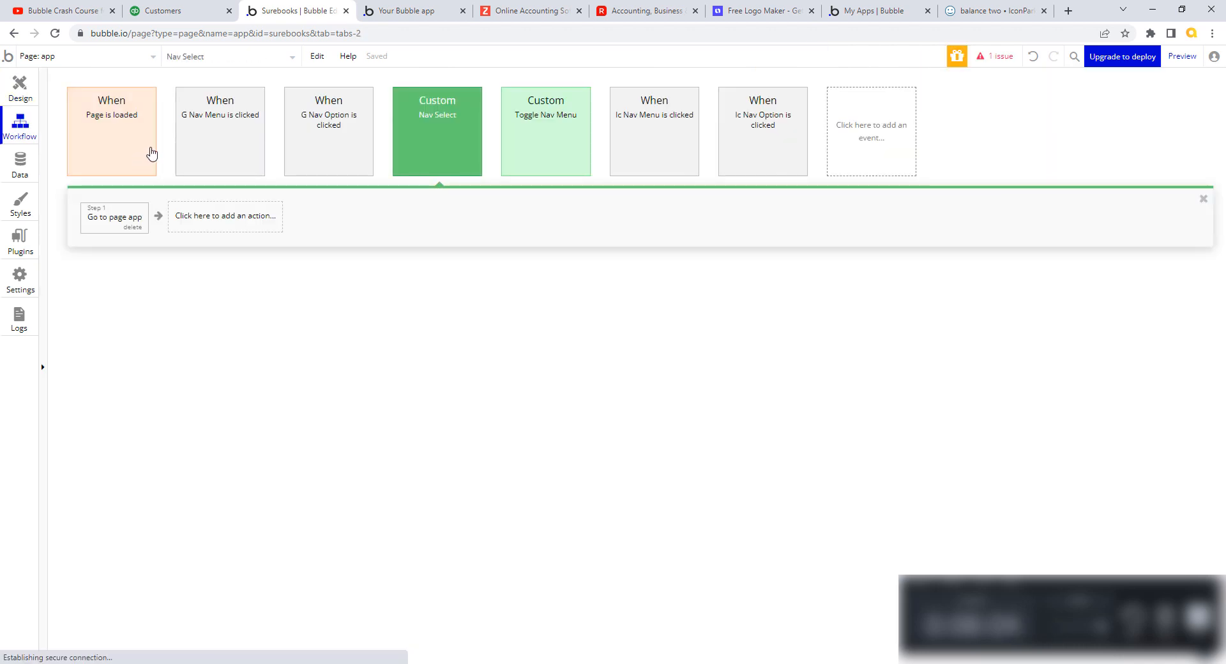
left_click(131, 141)
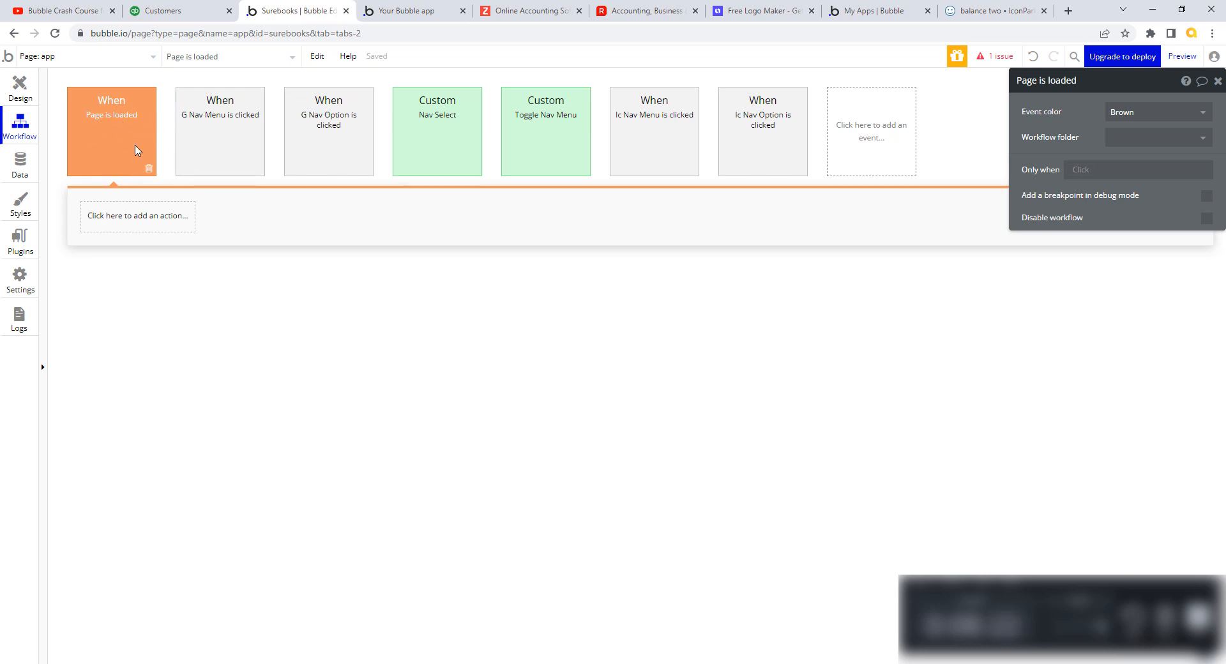
left_click(145, 221)
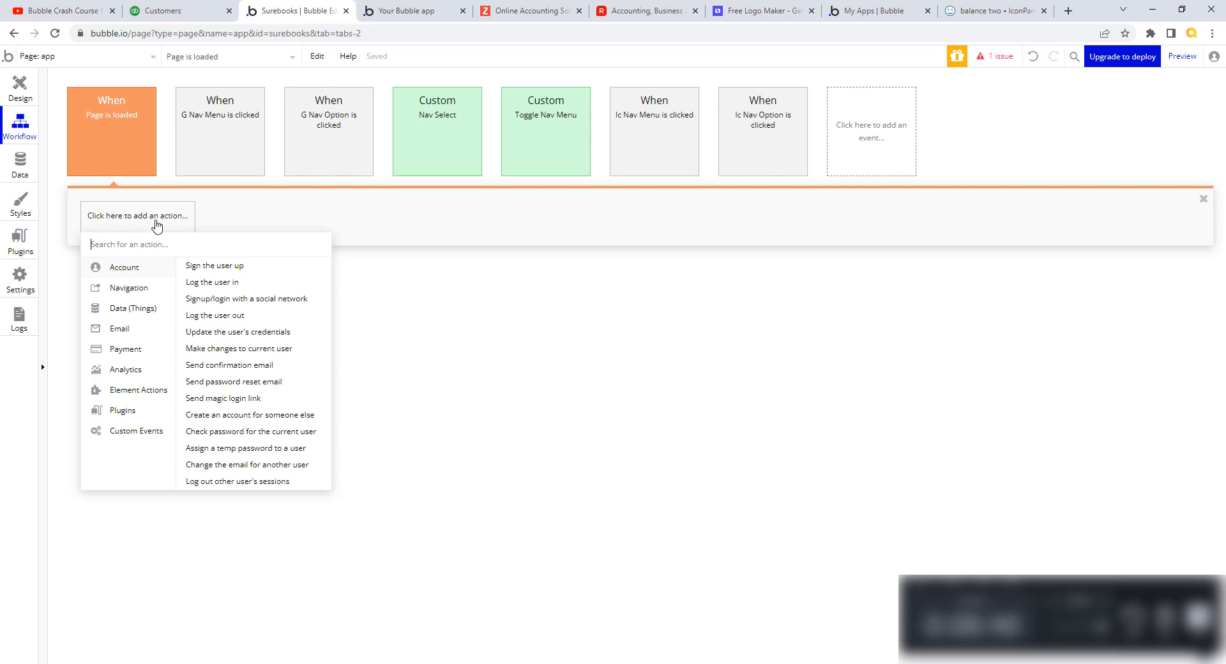
mouse_move(131, 434)
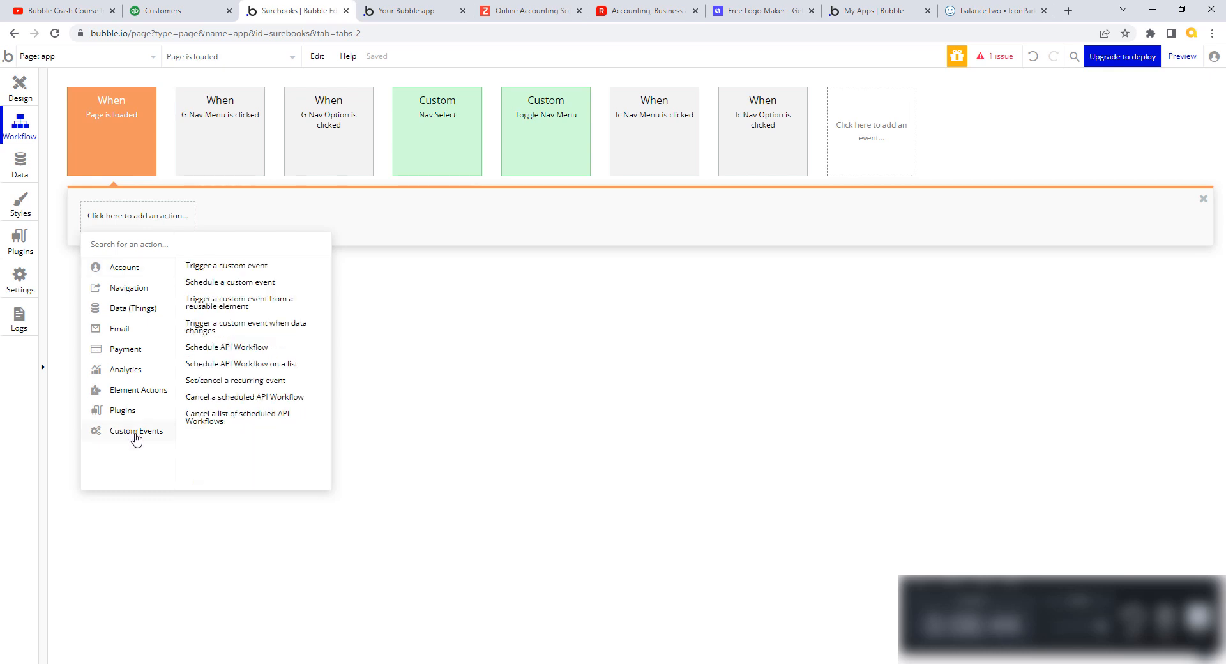
mouse_move(133, 397)
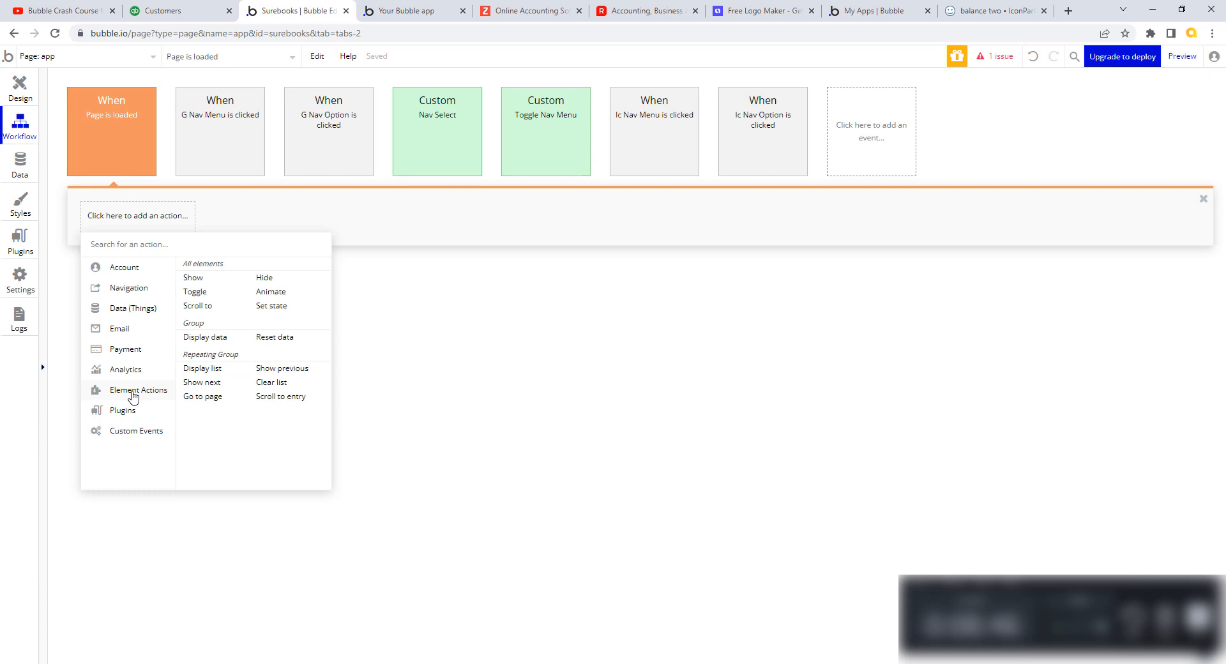
left_click(271, 306)
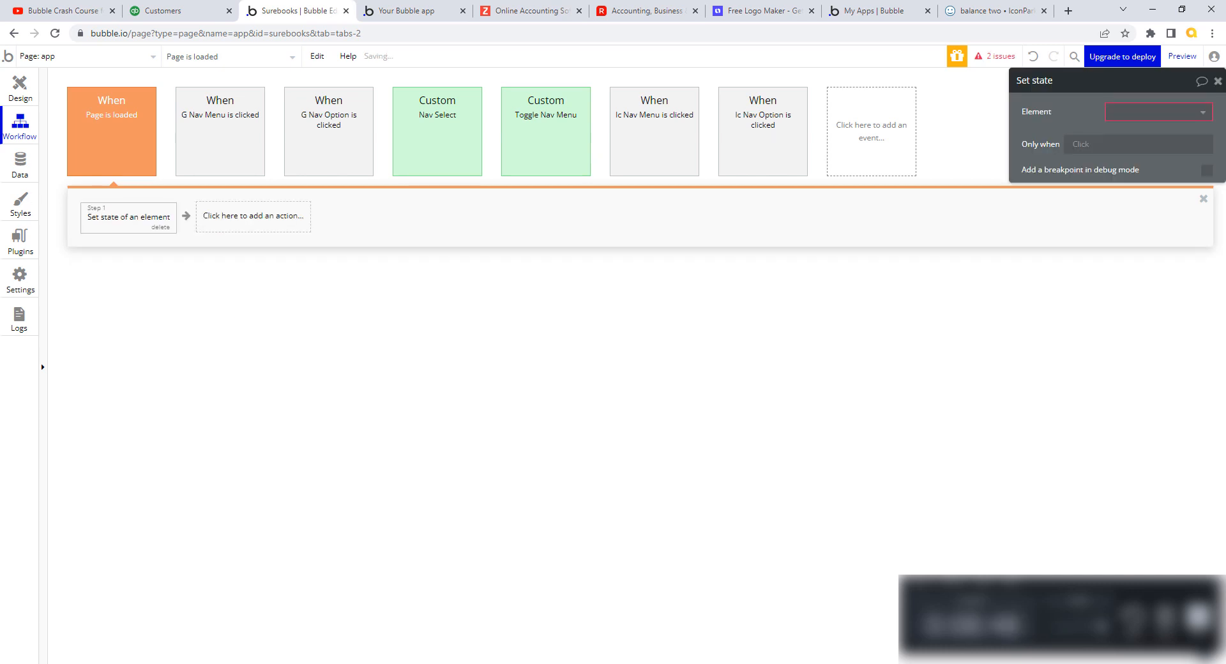
Target the app element and its _optionSelected custom state in the Set state action
left_click(1203, 113)
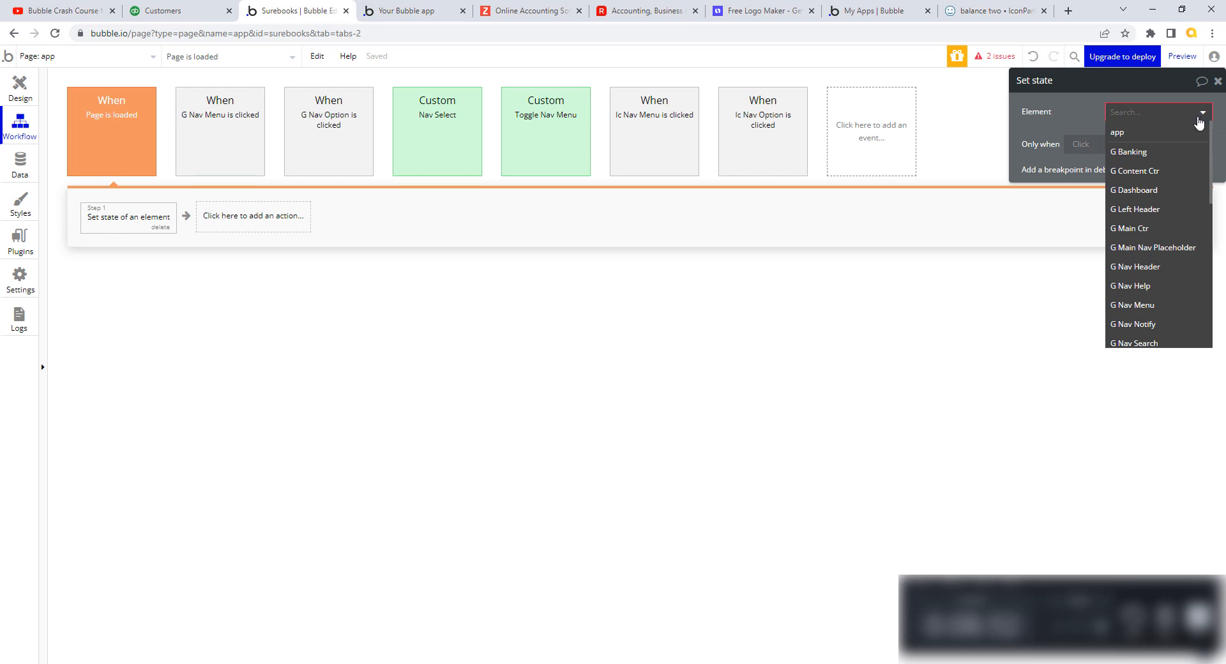
left_click(1142, 134)
left_click(1141, 140)
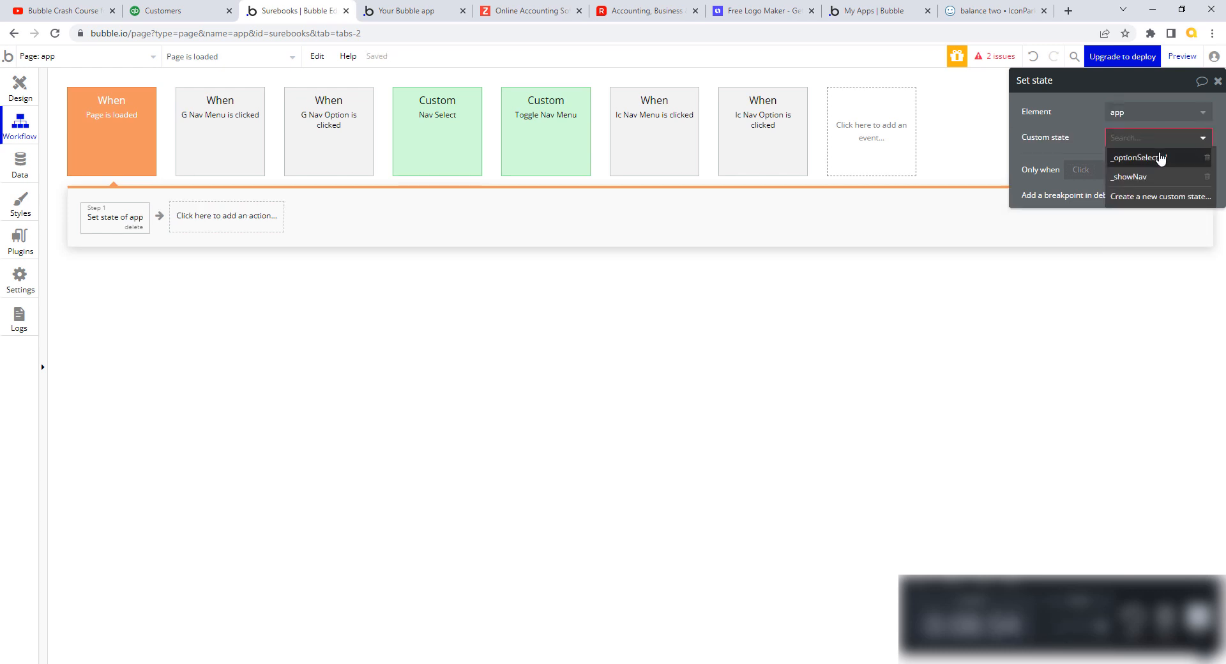
left_click(1157, 159)
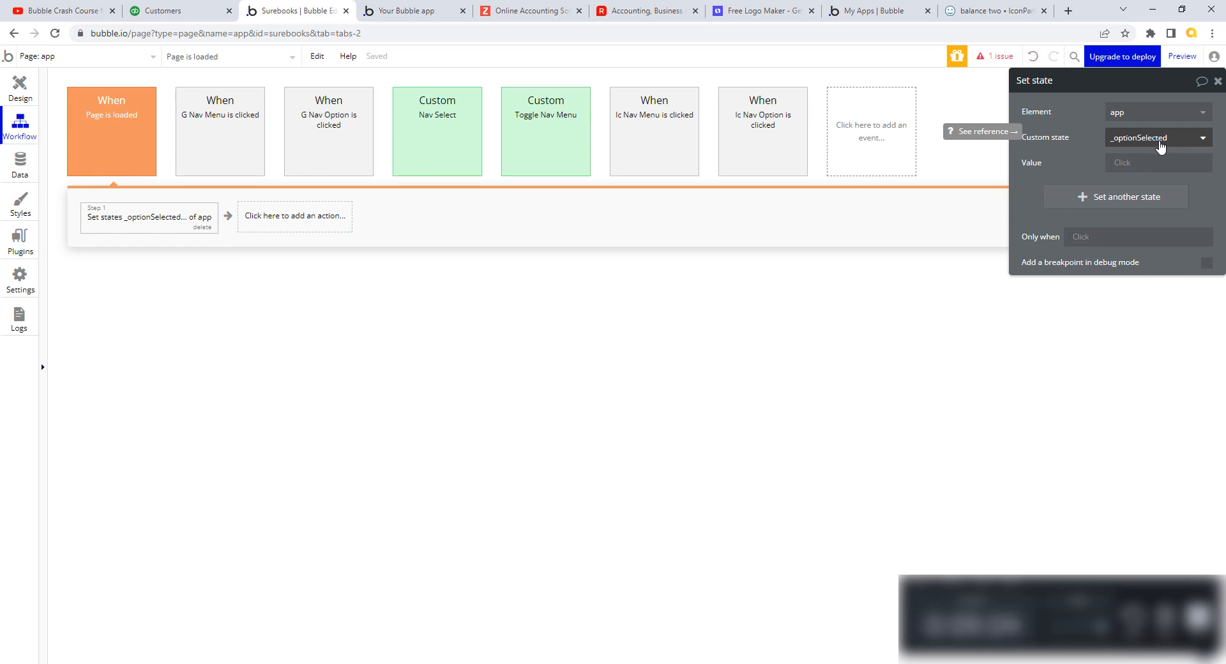
Set the state's value to get all options of the _NavOption option set
left_click(1125, 168)
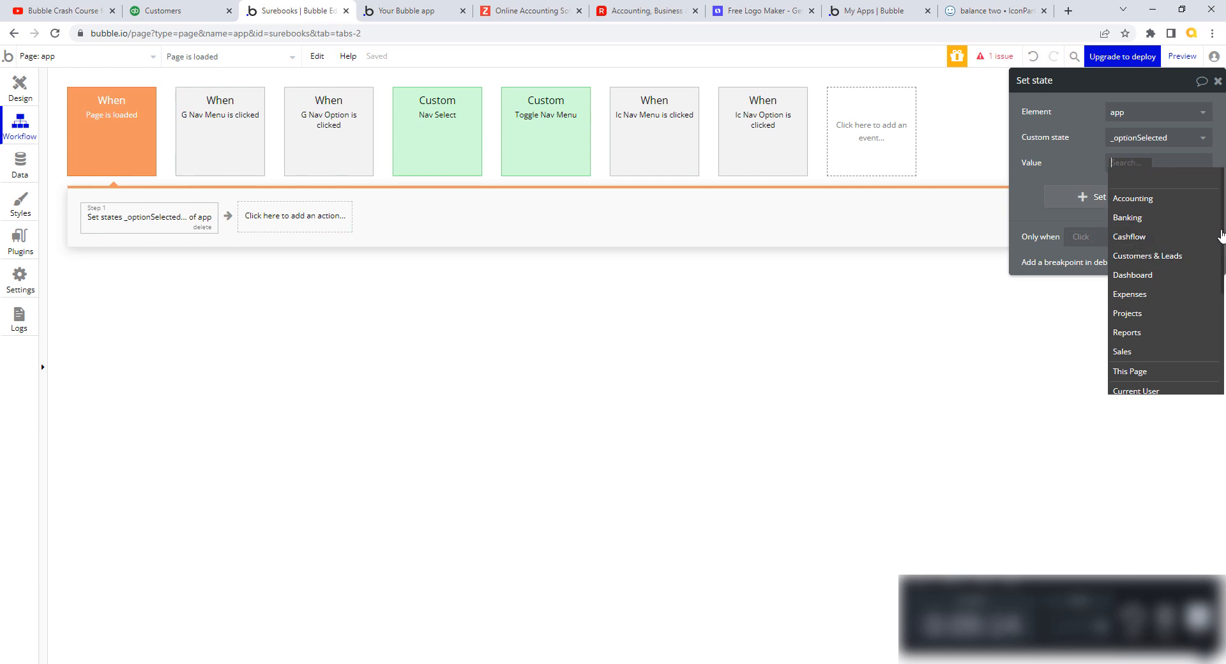
scroll(1221, 259, "down", 2)
scroll(1221, 259, "down", 2)
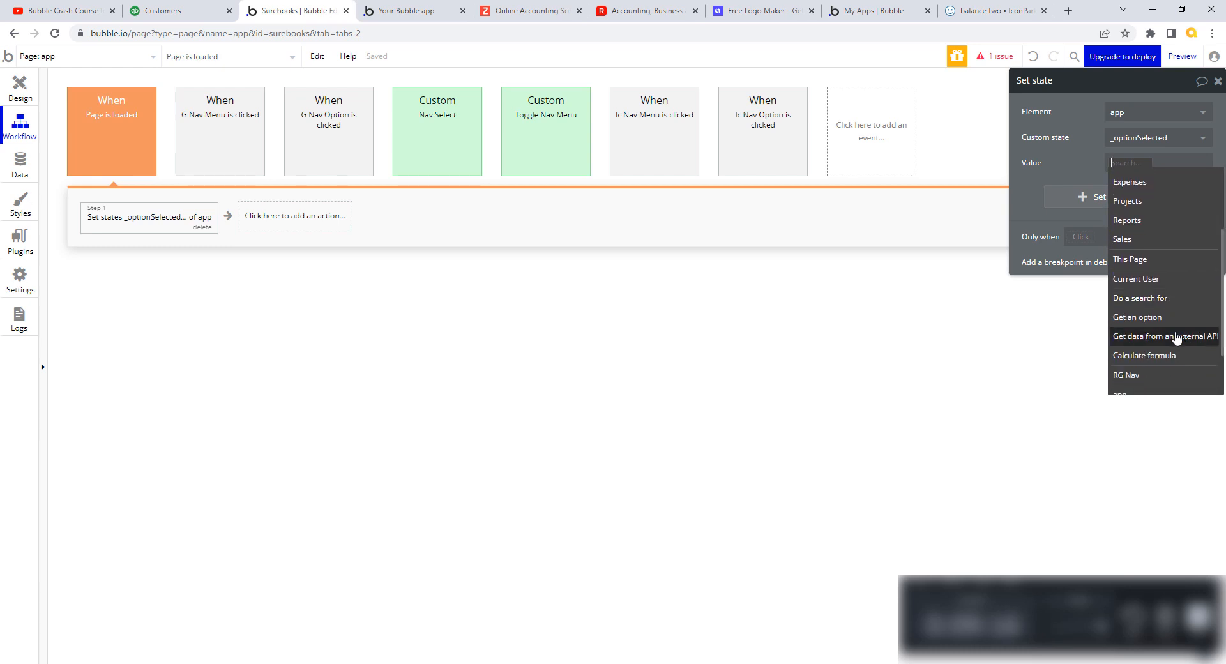
left_click(1165, 323)
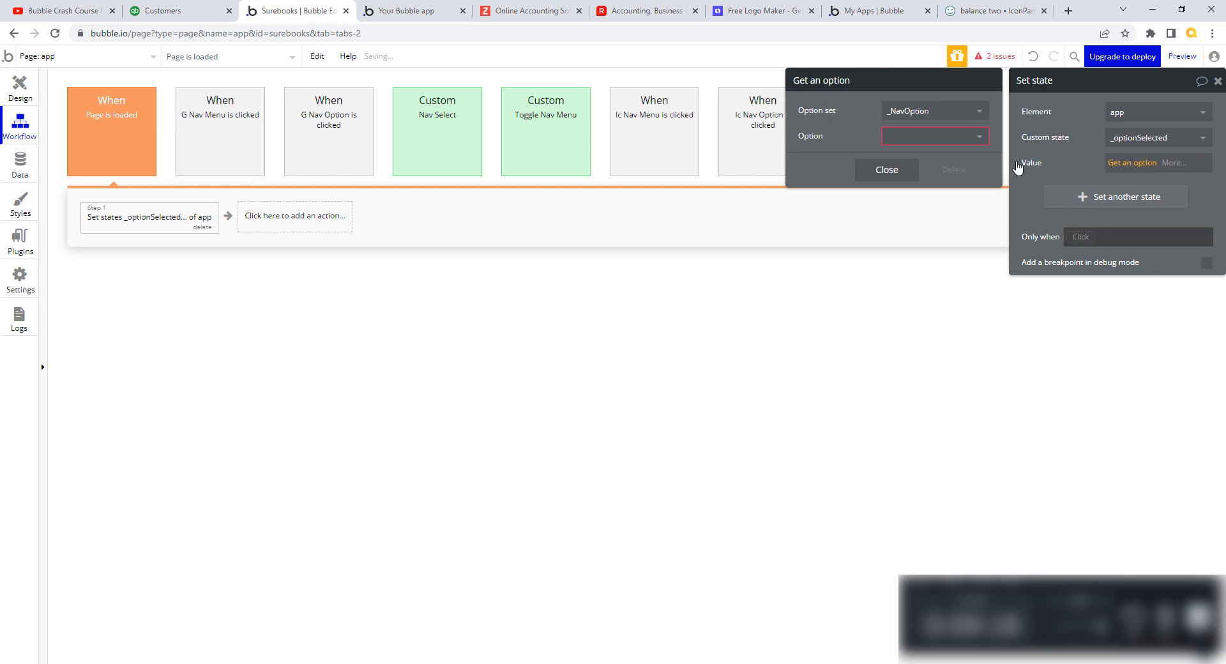
left_click(972, 144)
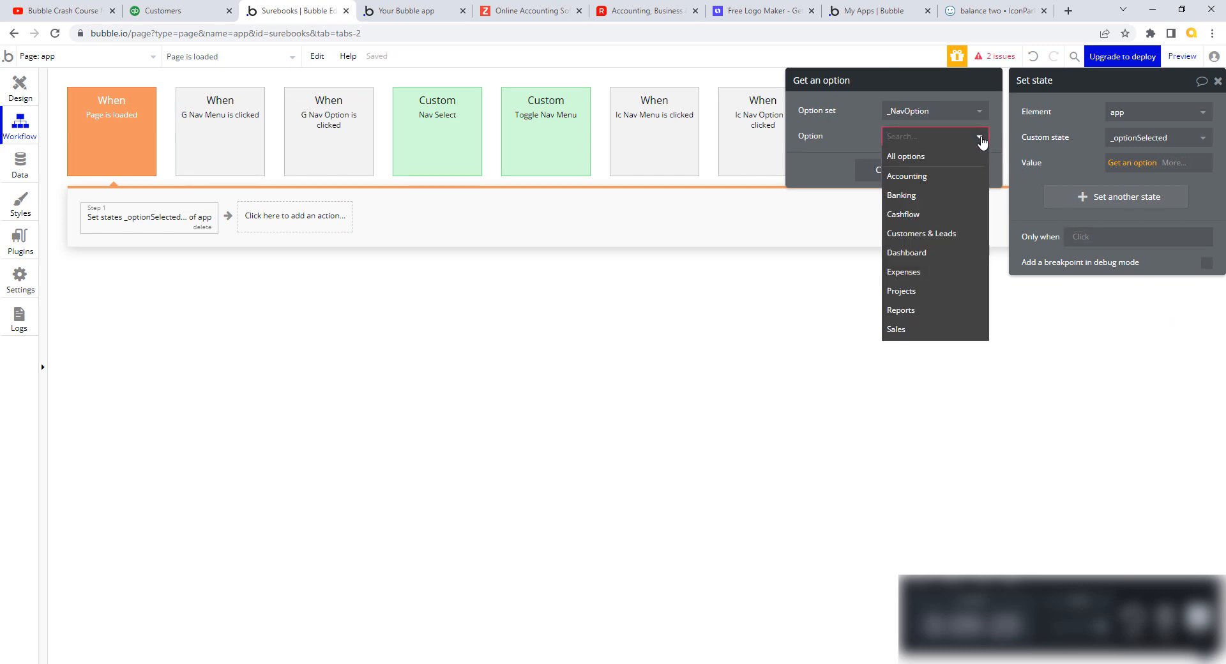
left_click(950, 157)
left_click(900, 170)
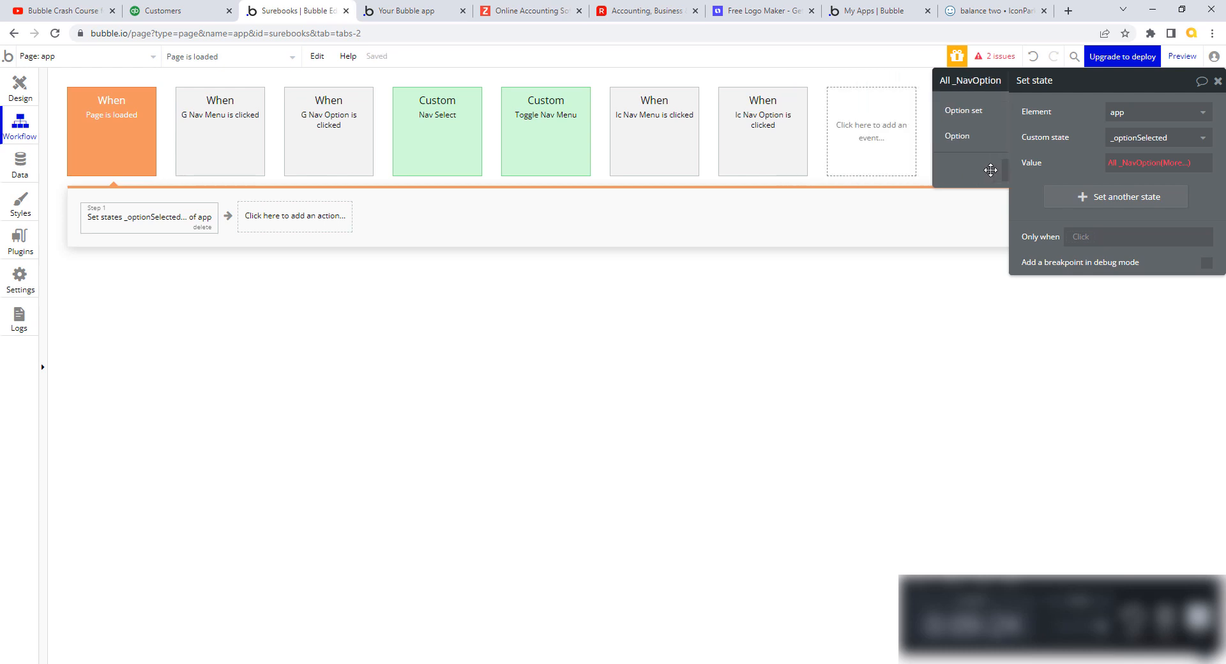
Apply :filtered to All _NavOption and start a constraint reading This _NavOption's url is
left_click(1176, 163)
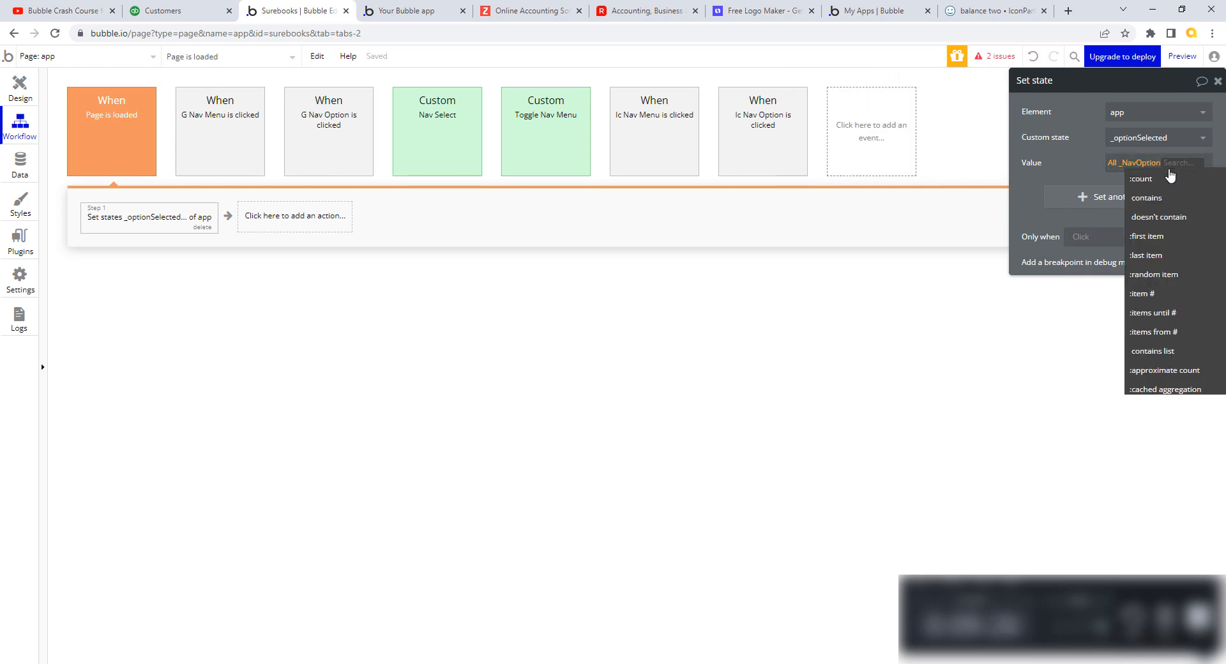
type("filter")
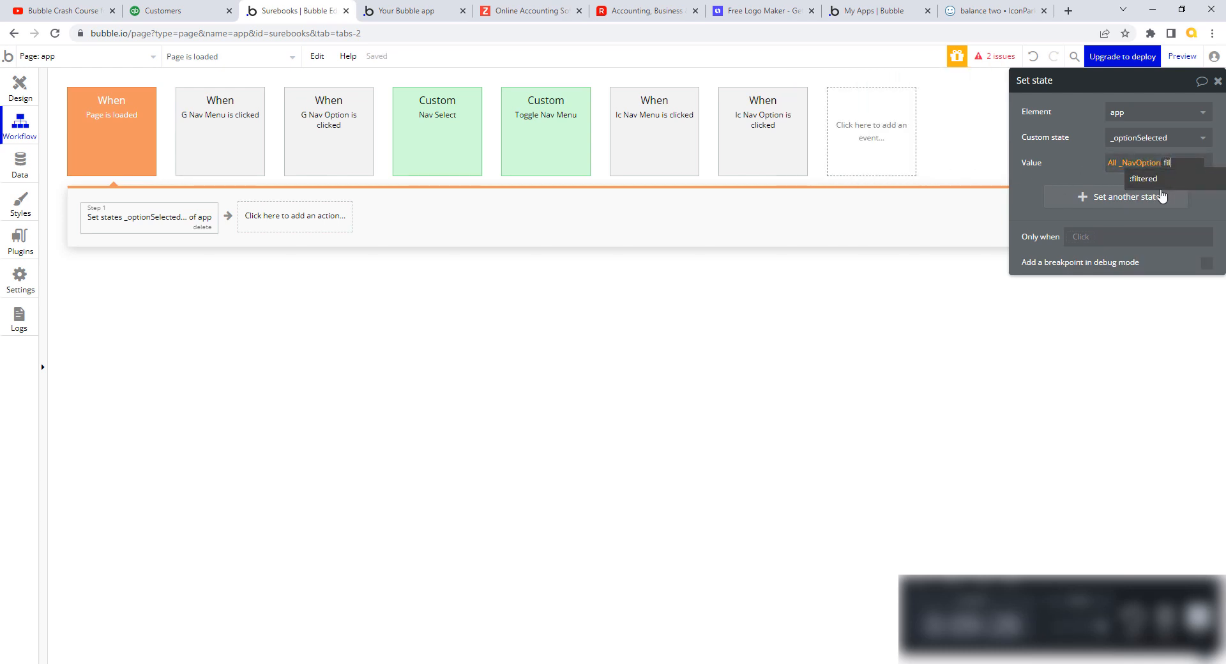
left_click(1153, 185)
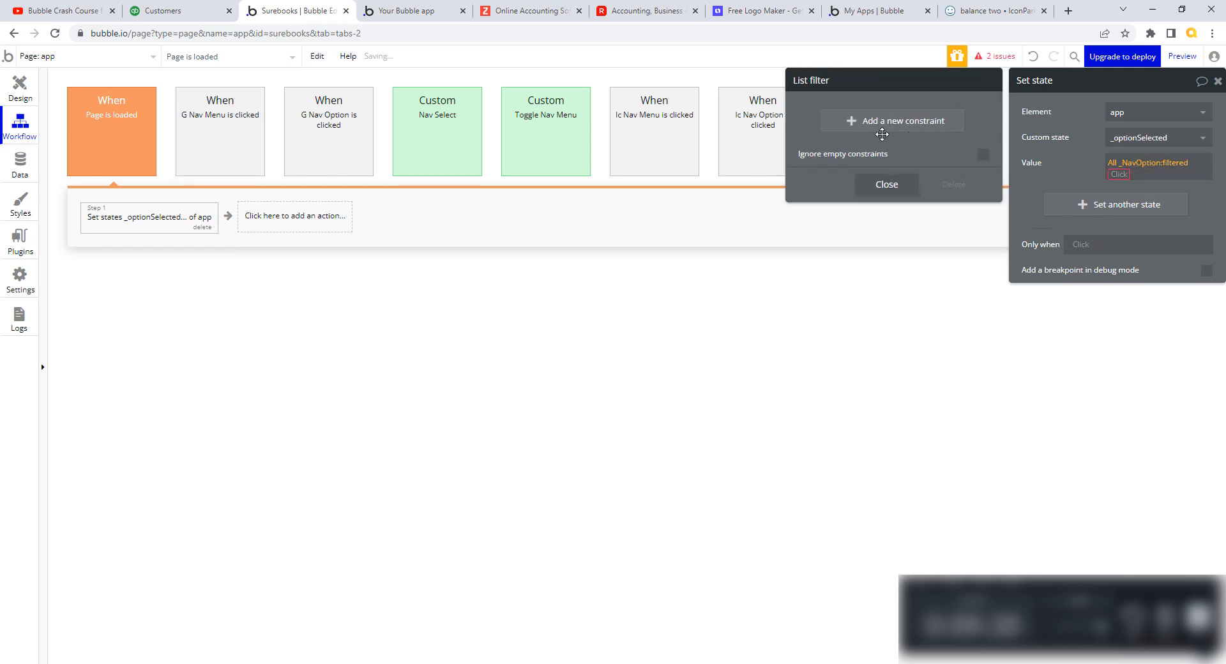
left_click(856, 122)
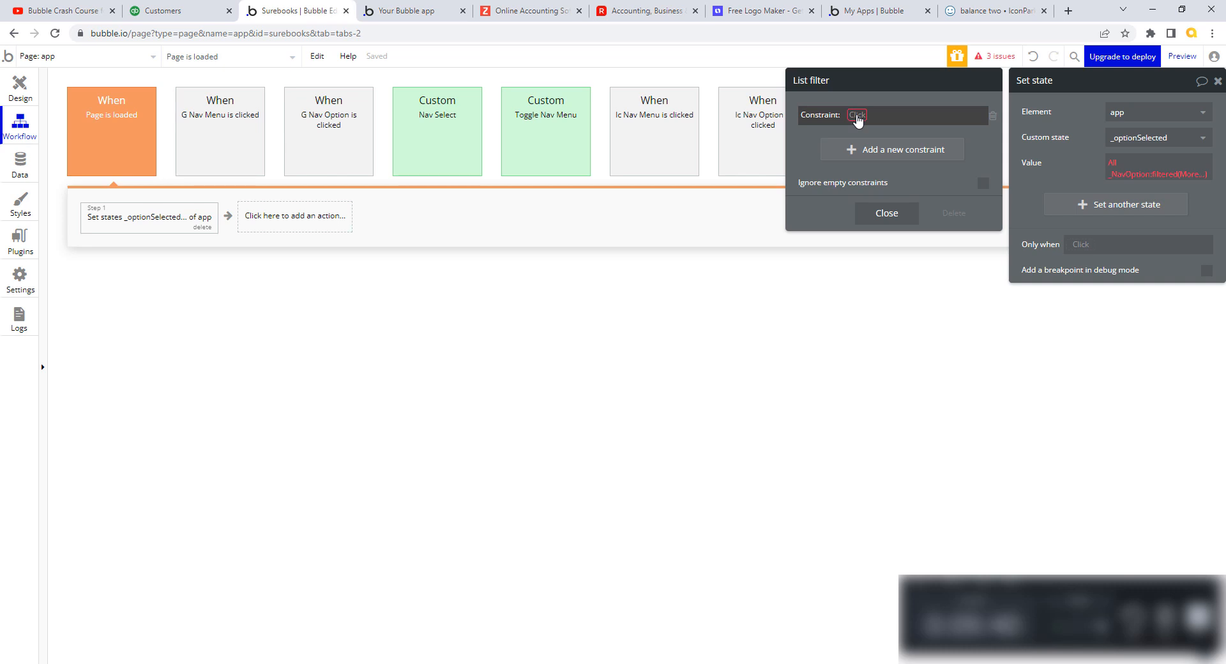
left_click(857, 116)
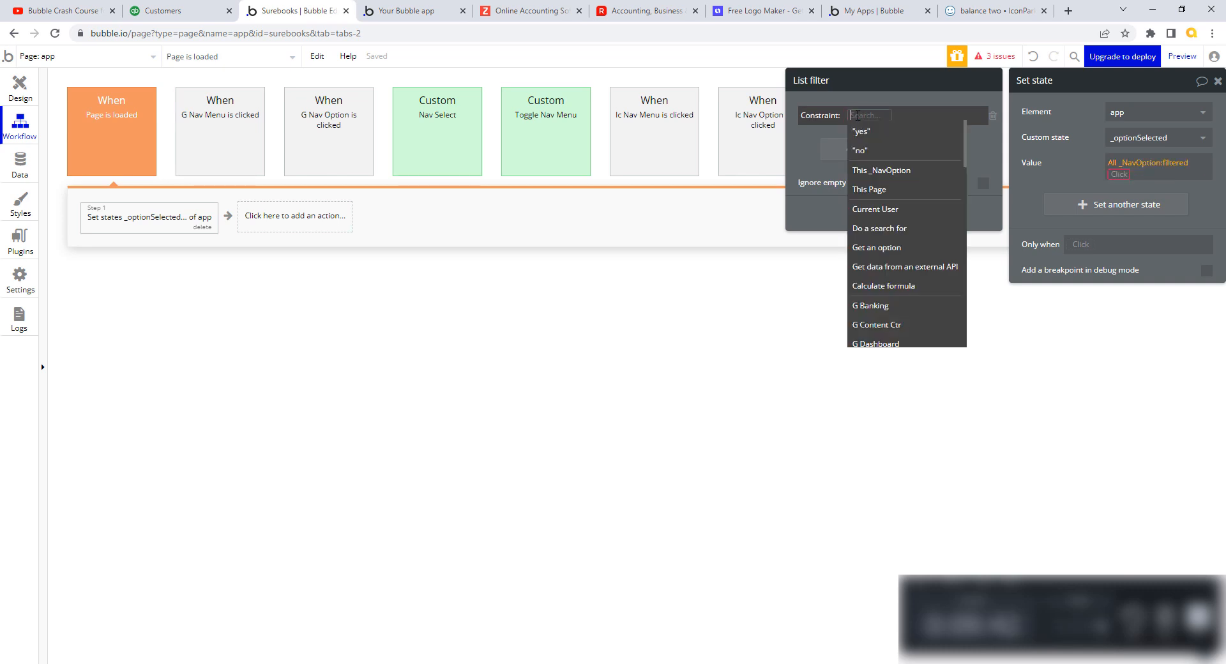
left_click(913, 175)
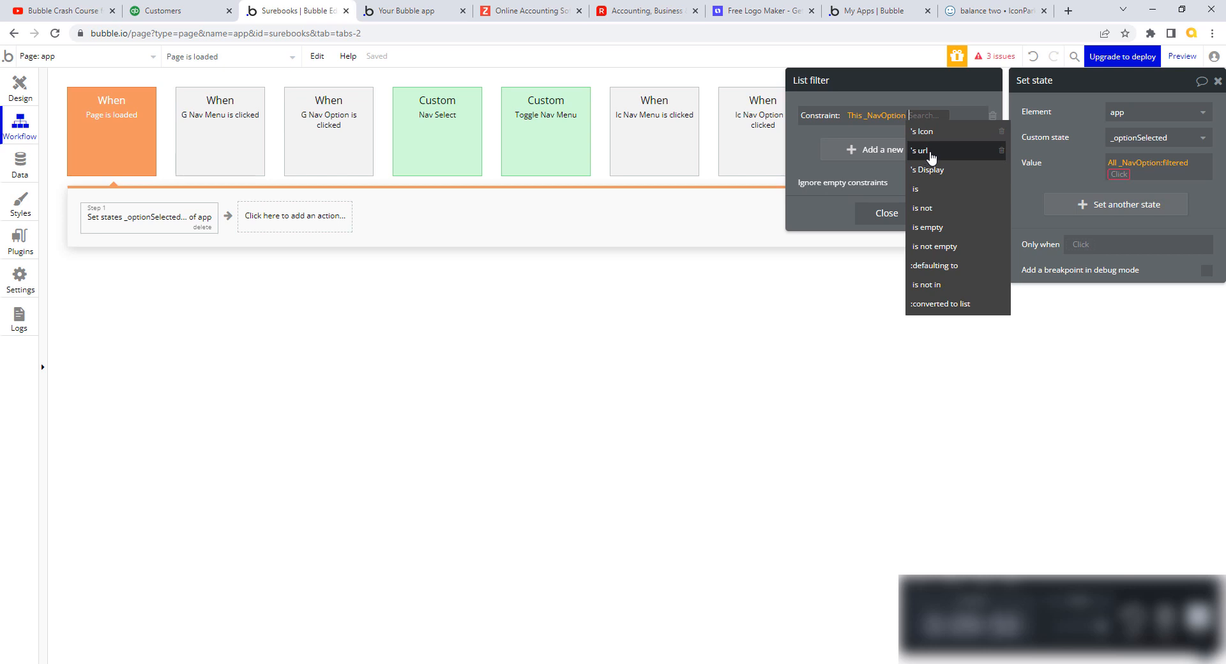
left_click(931, 154)
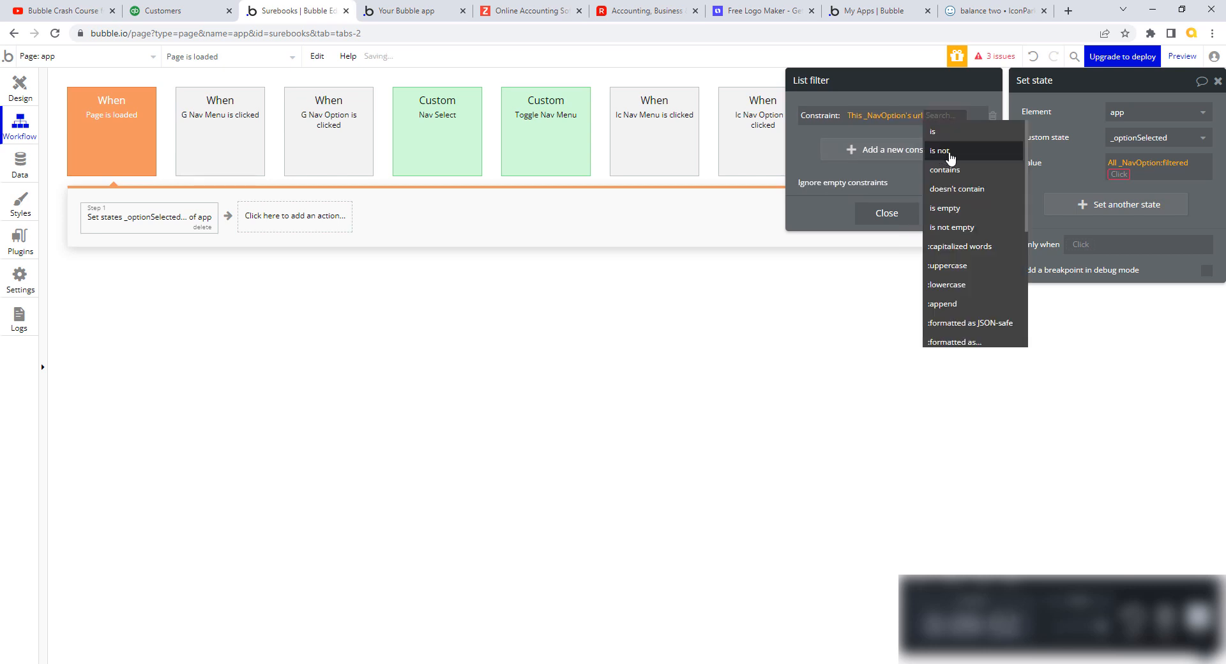
left_click(942, 136)
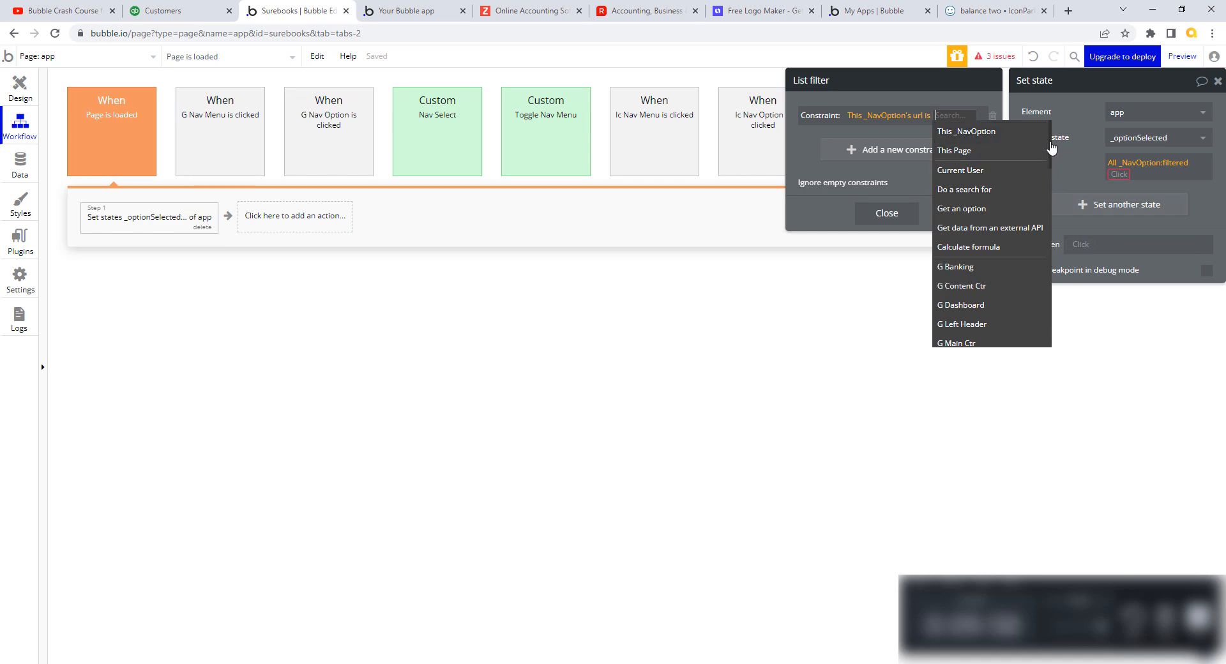
Compare the constraint with Get data from page URL using Path segments as list, checking the section path in the preview's address
scroll(1053, 207, "down", 3)
scroll(1048, 292, "down", 10)
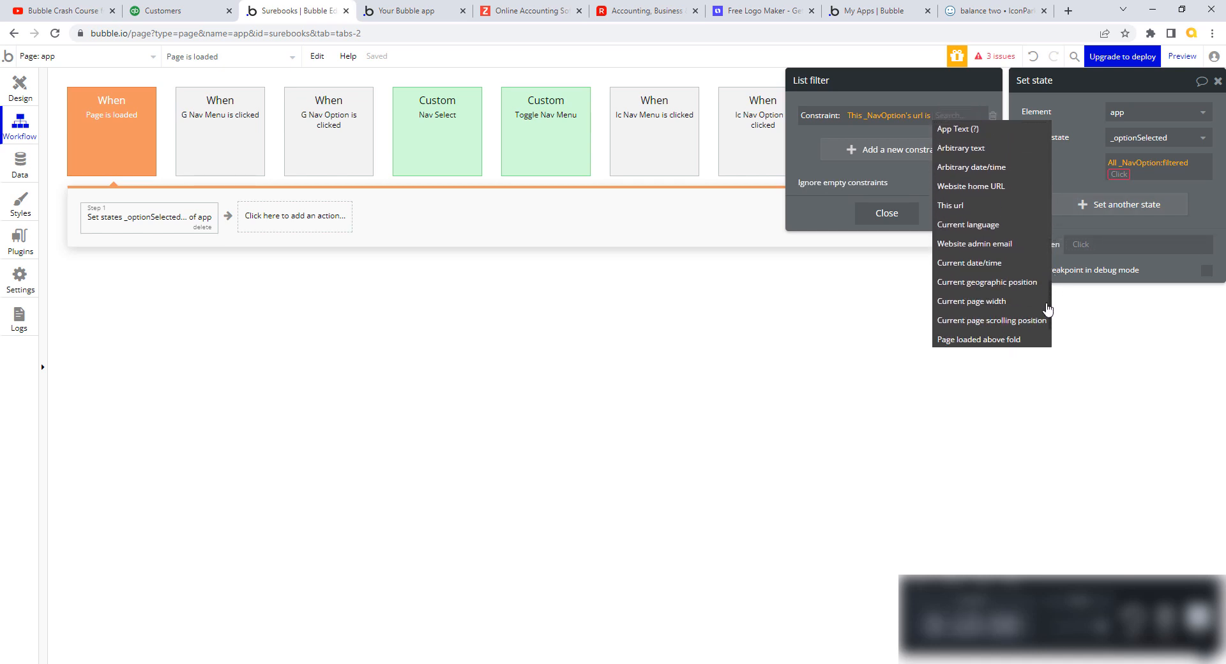
scroll(1048, 315, "down", 3)
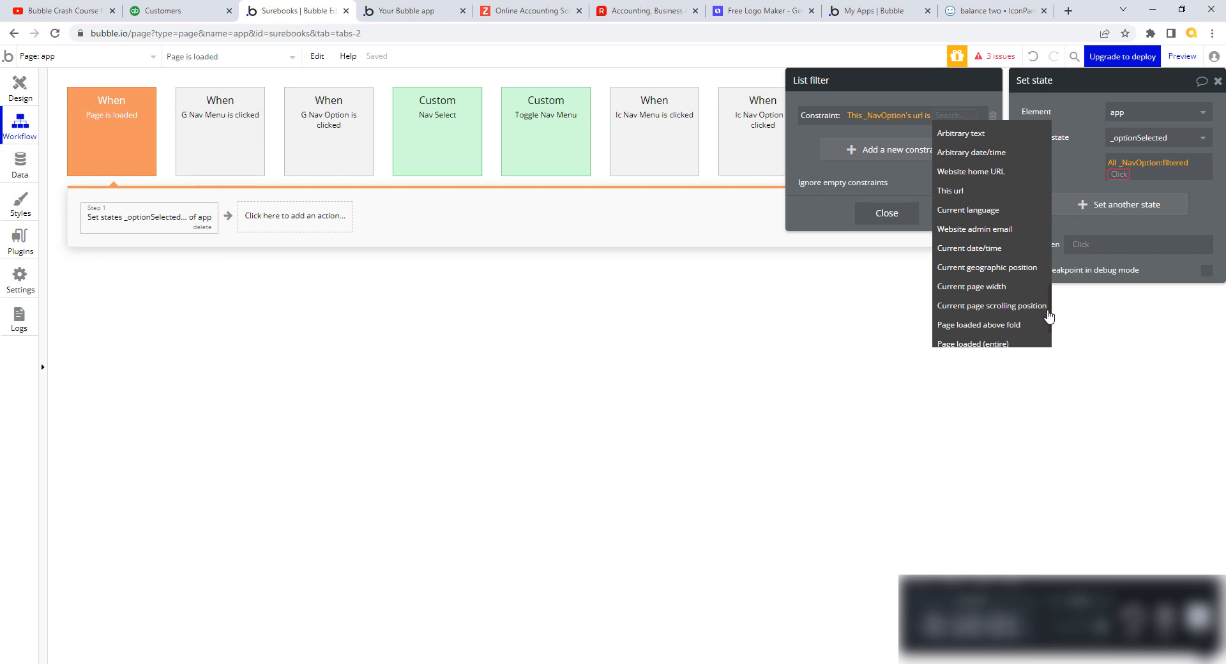
scroll(1052, 326, "down", 1)
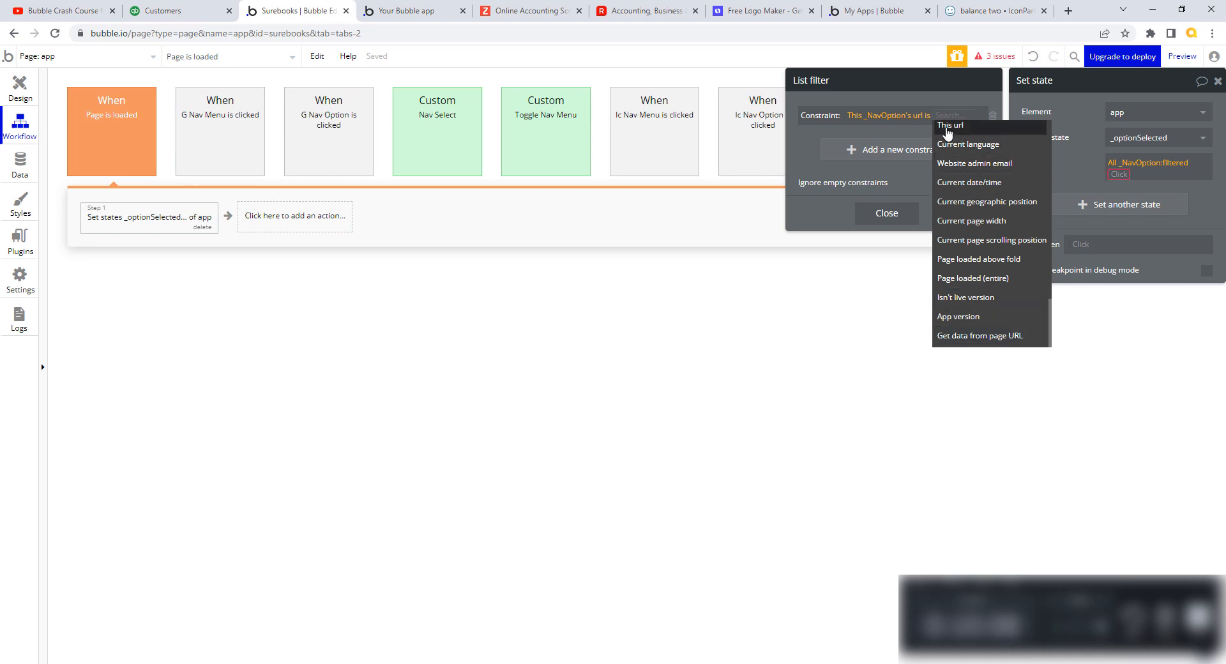
left_click(1021, 338)
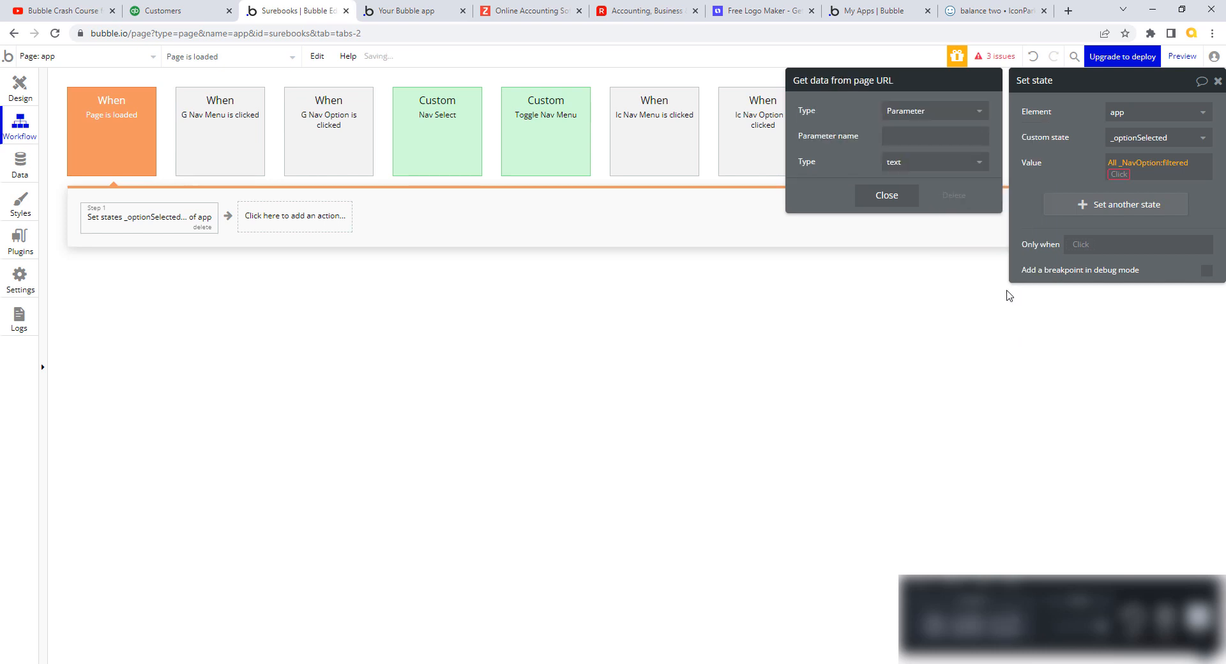
left_click(980, 114)
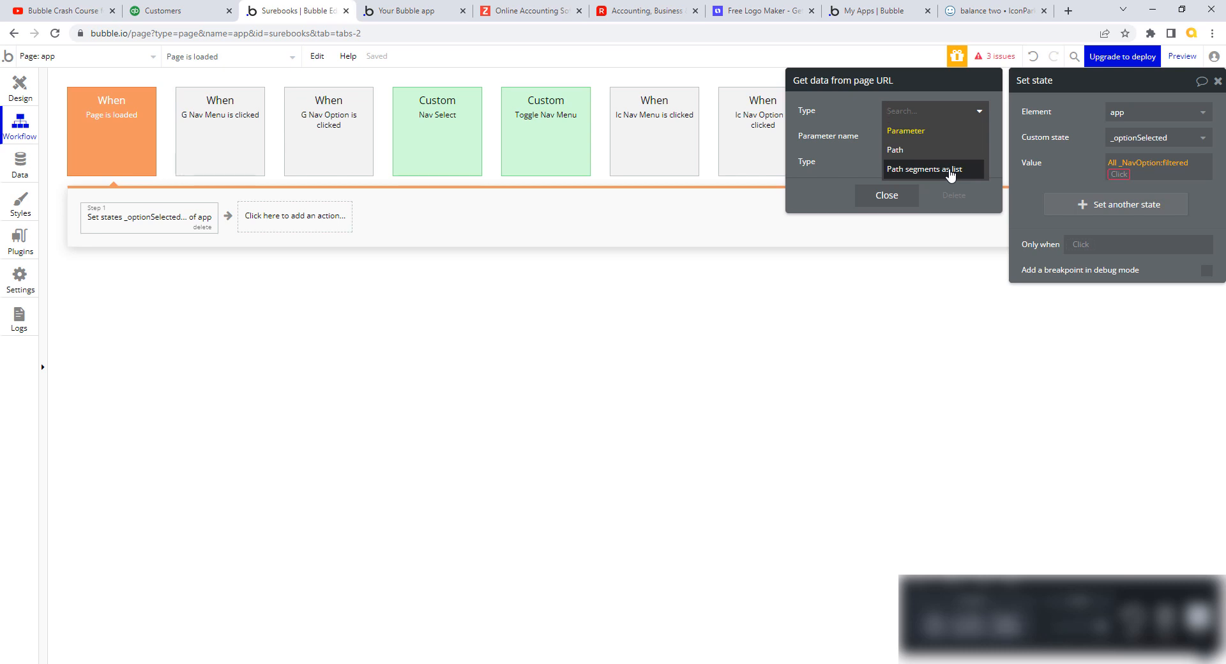
left_click(421, 18)
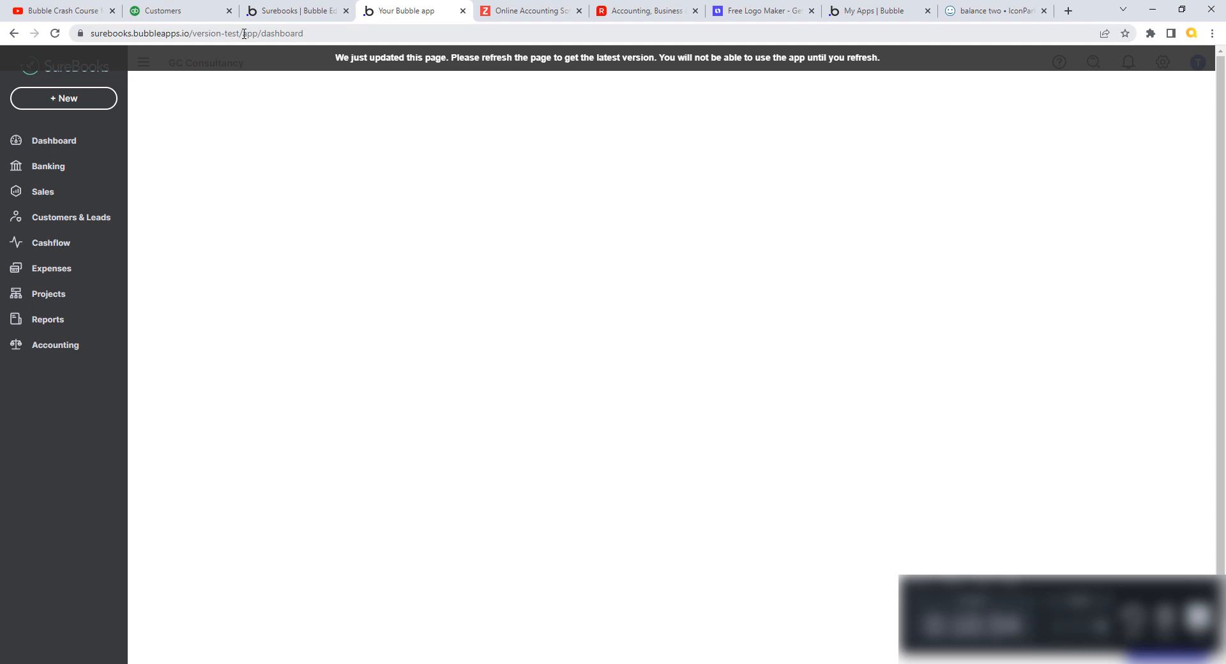
left_click_drag(244, 34, 333, 35)
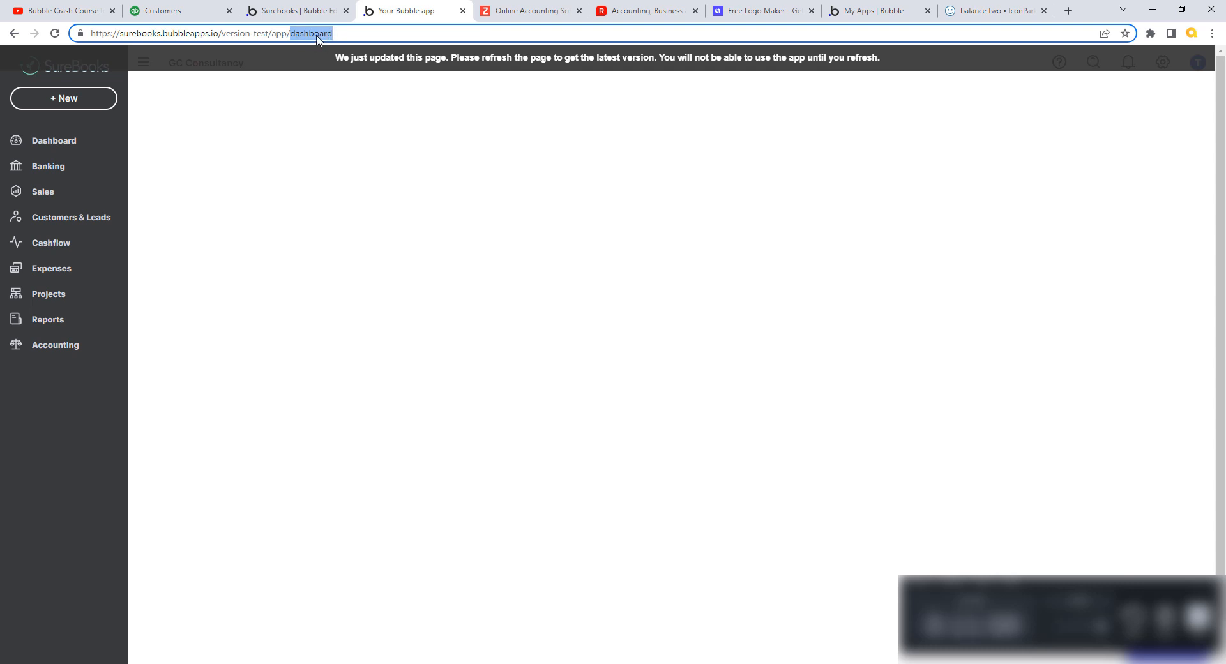
left_click(317, 11)
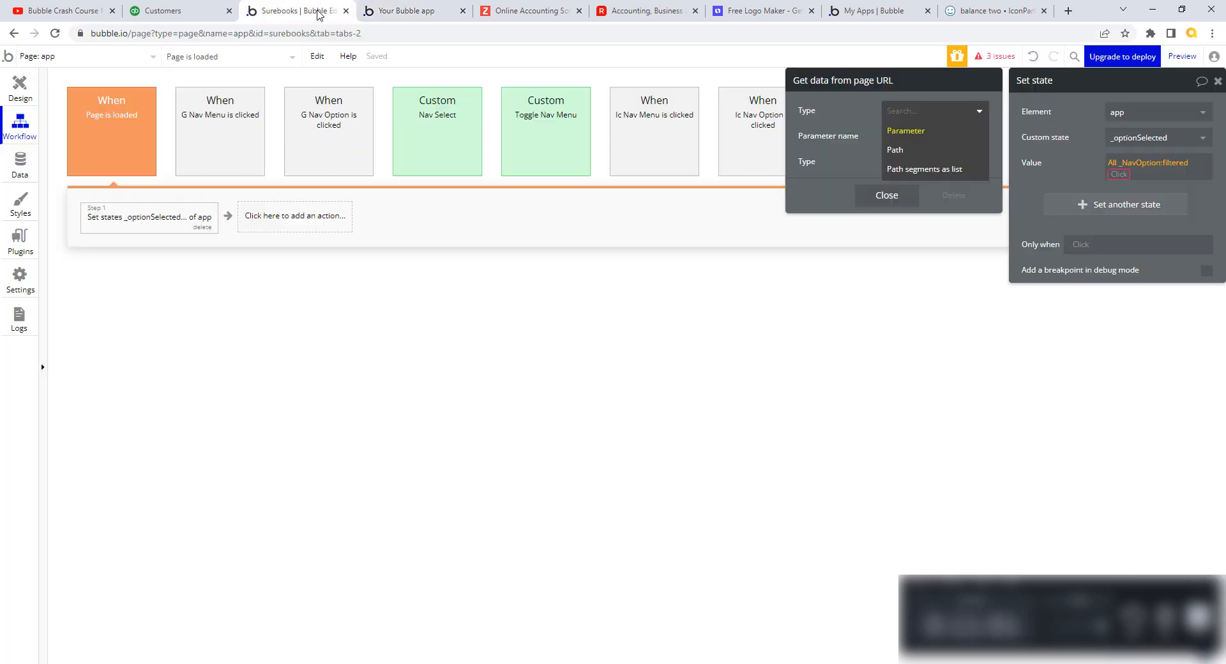
left_click(950, 170)
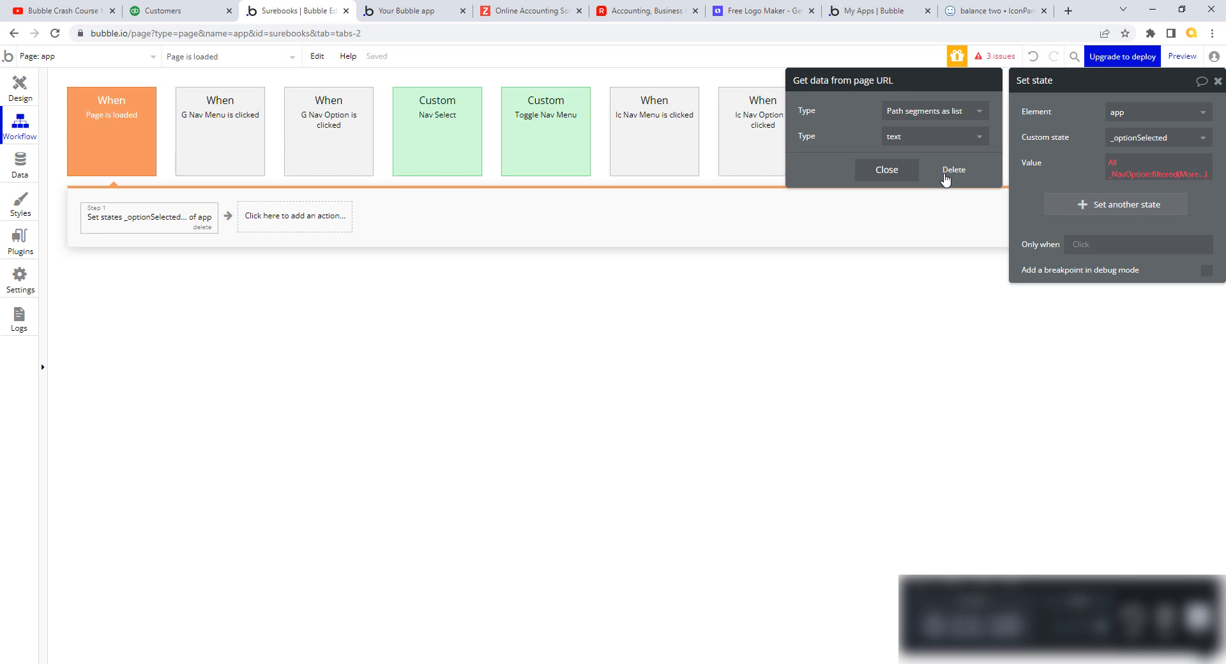
Complete the constraint with :item #2 of the page URL's path segments and set the value to the filtered list's :first item
left_click(904, 173)
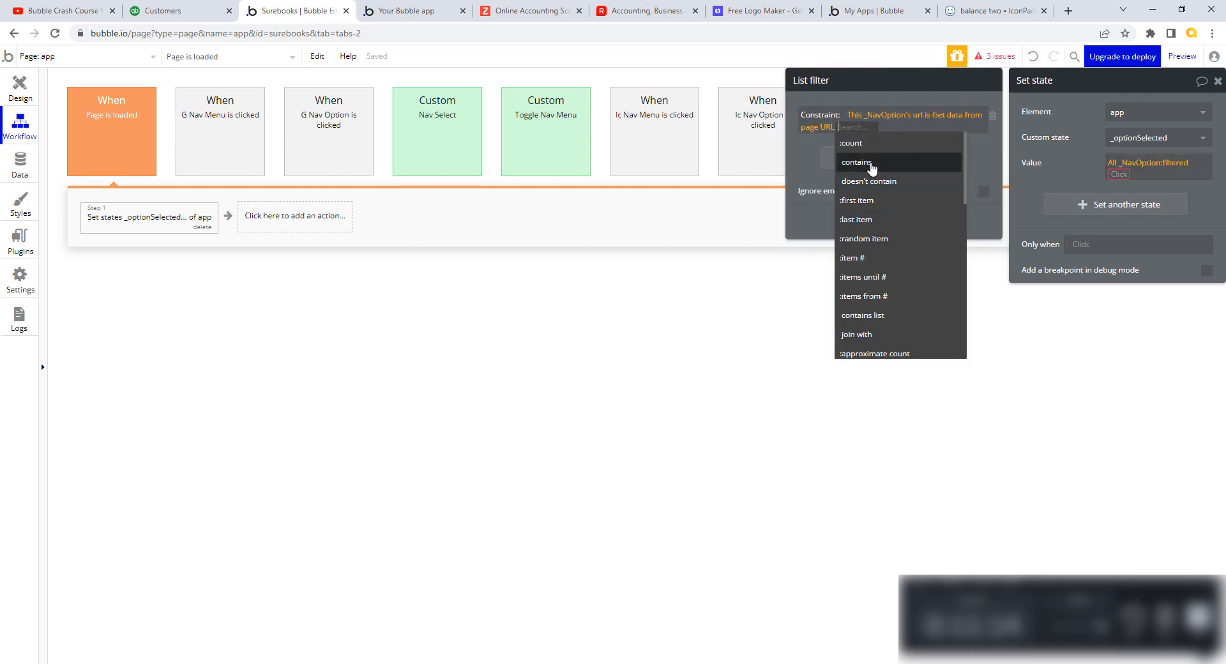
left_click(872, 258)
type("2")
key("Return")
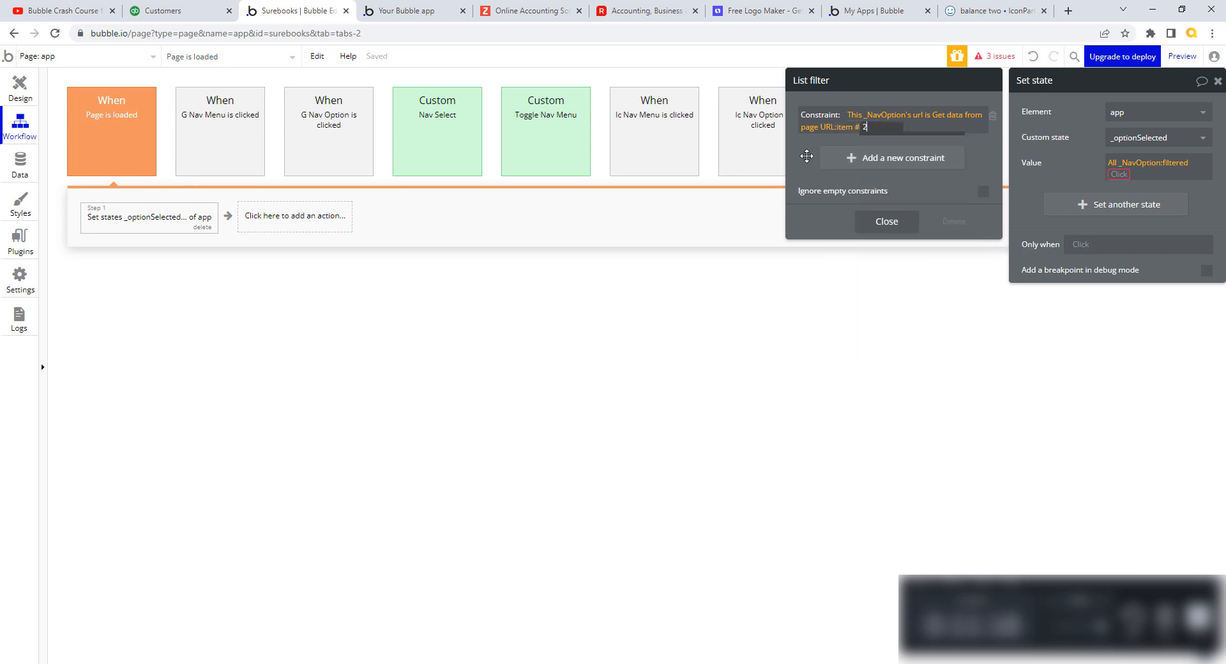
left_click(901, 225)
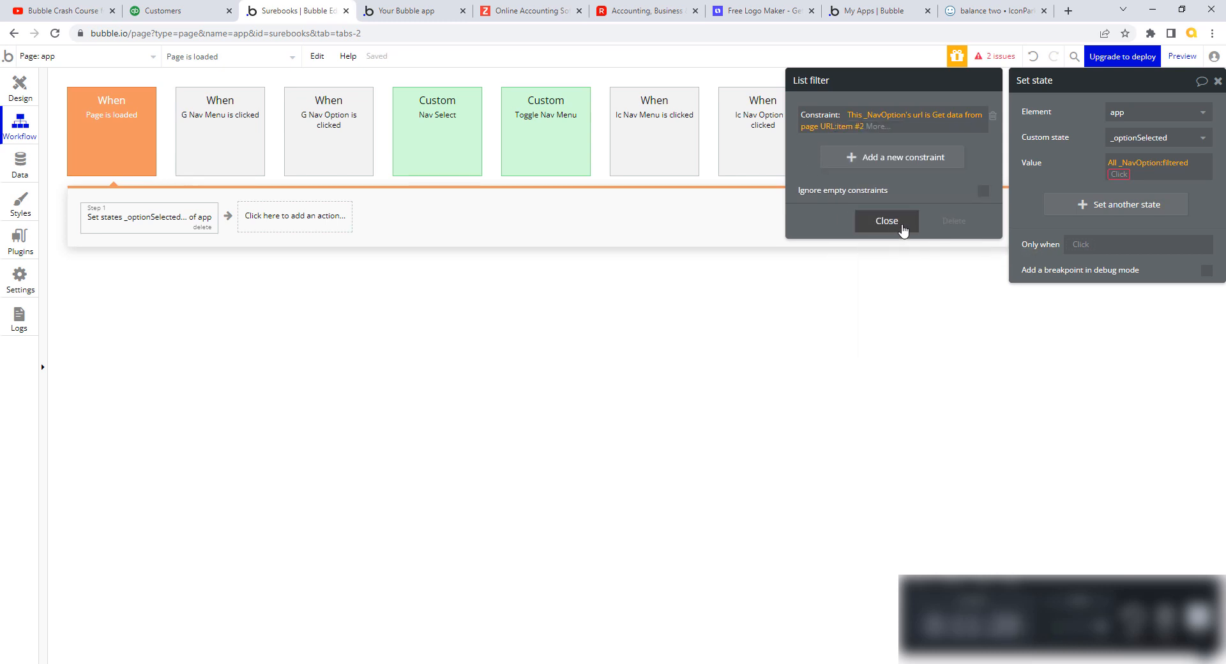
left_click(1119, 174)
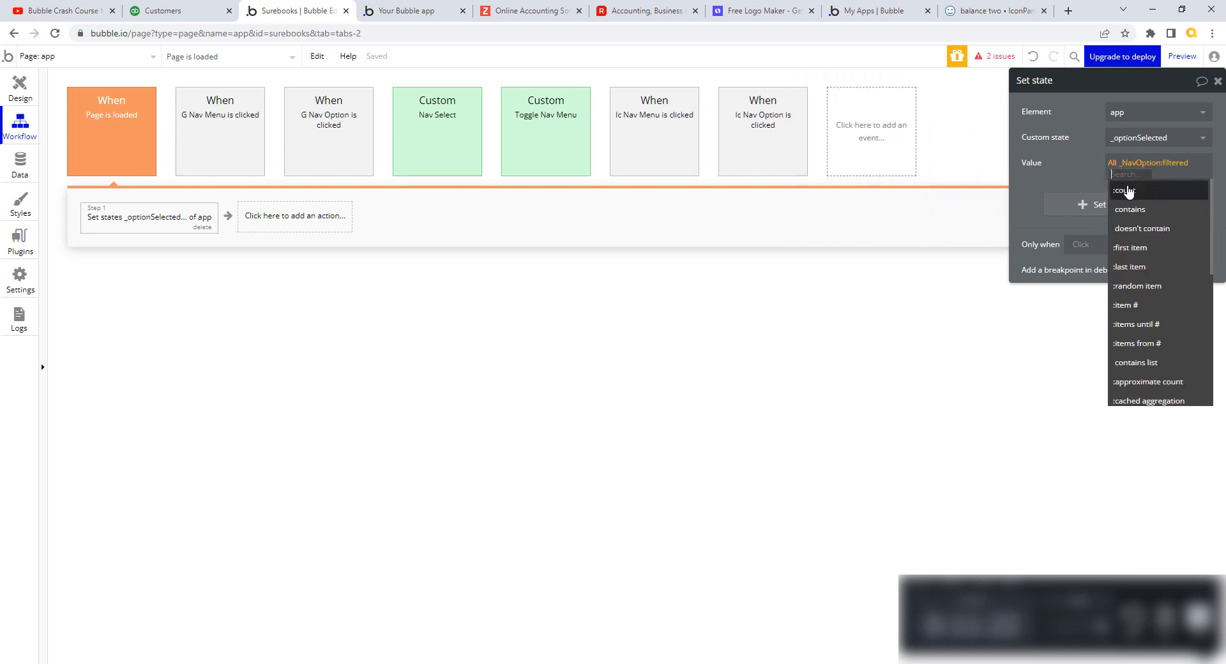
left_click(1149, 253)
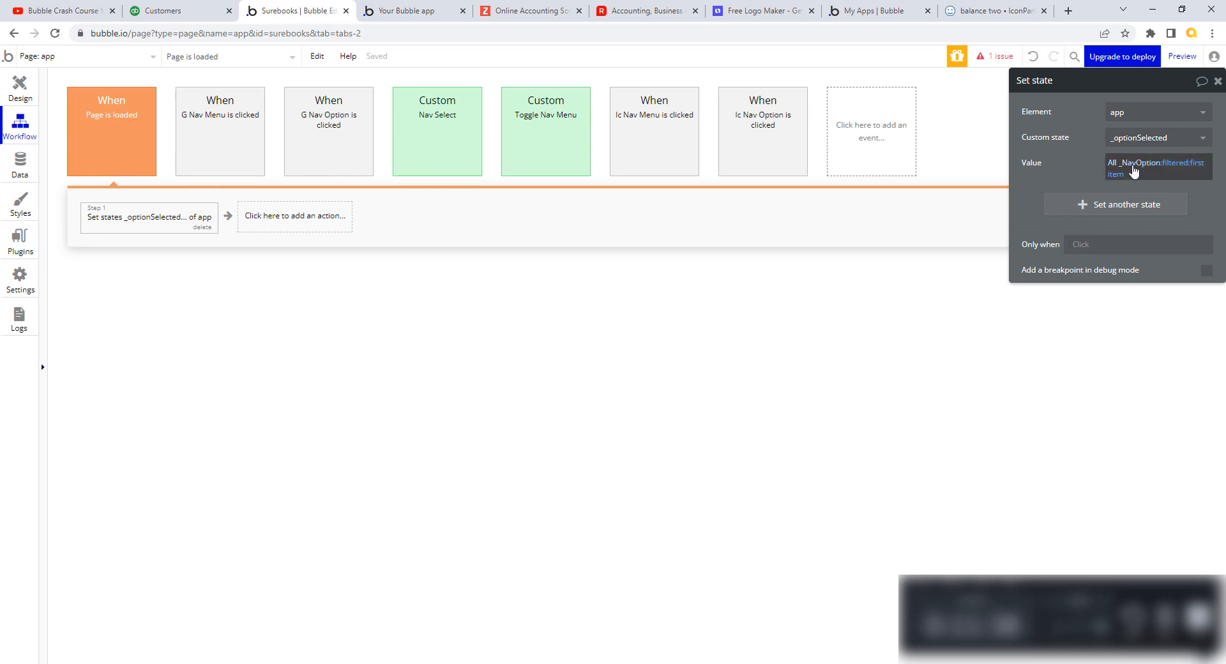
Review the list filter's constraint and URL settings against the path segments app and dashboard in the preview's address
left_click(1173, 164)
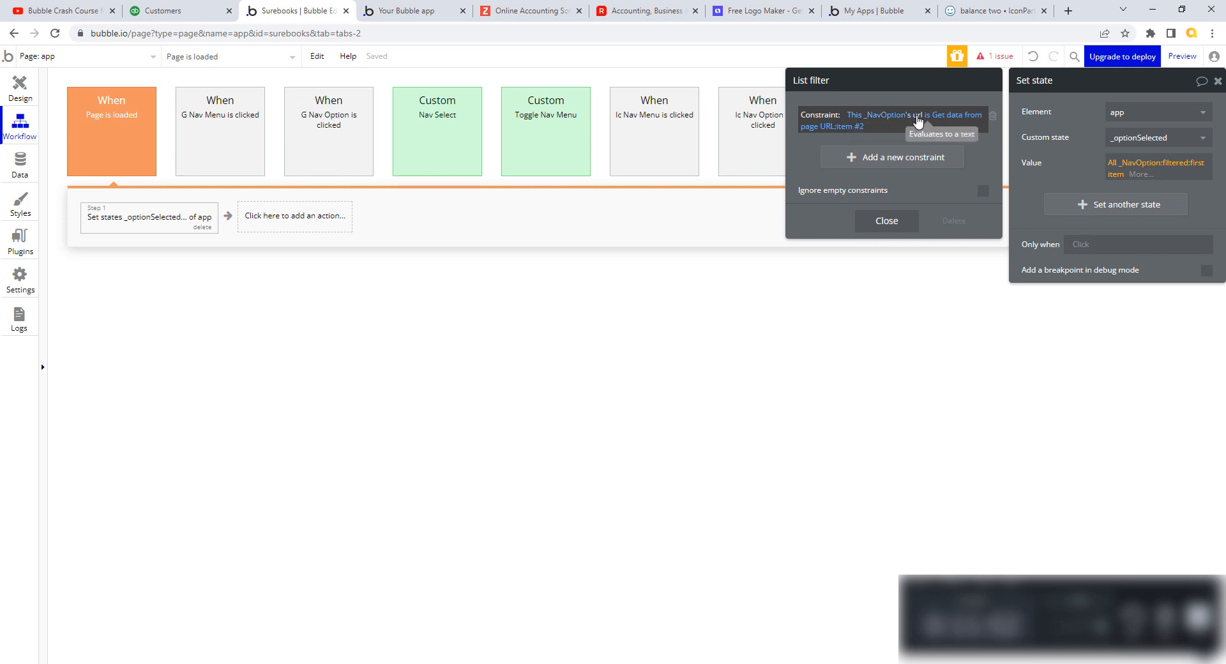
left_click(969, 124)
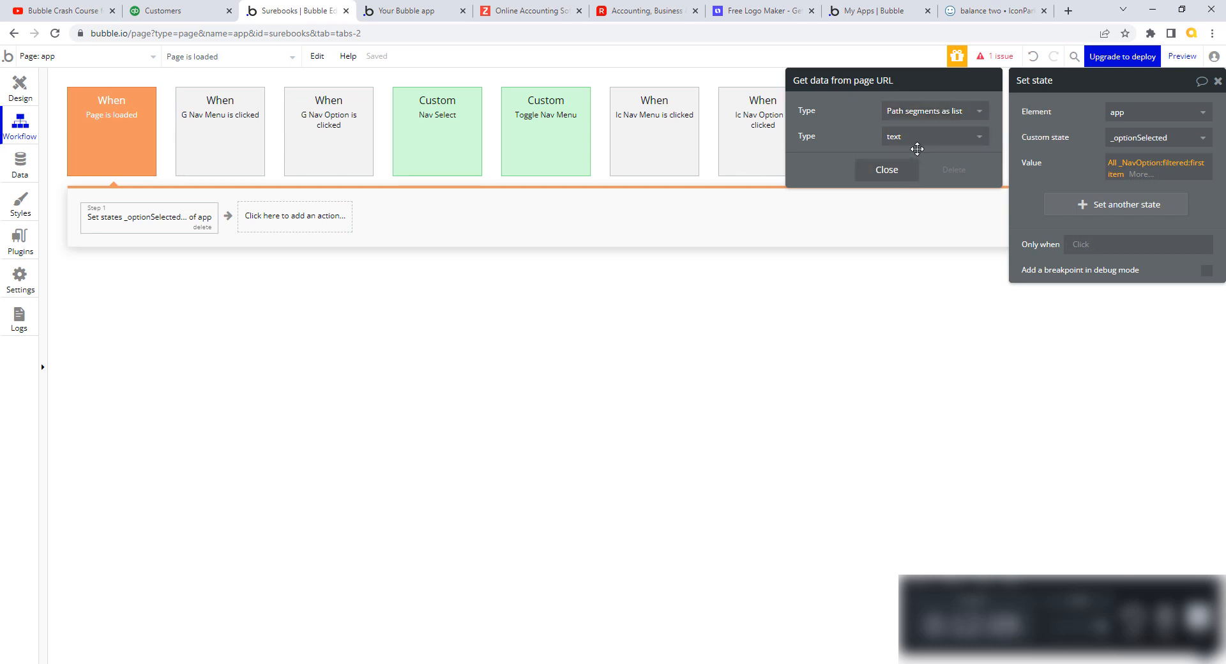
left_click(902, 172)
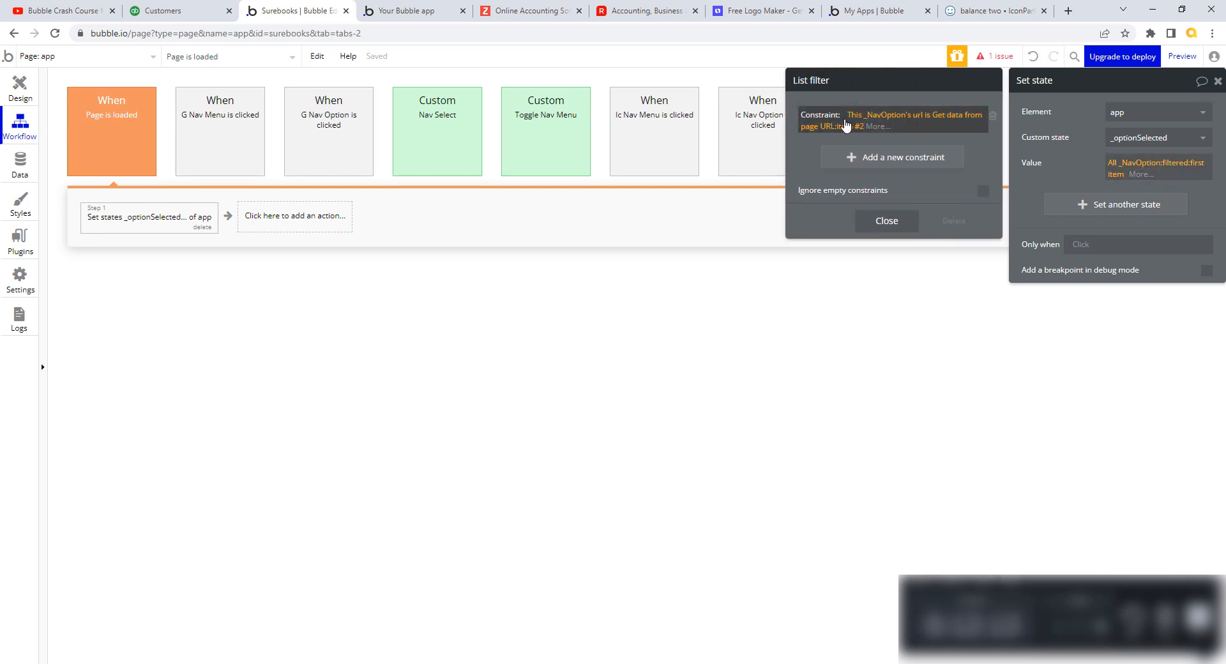
left_click(406, 11)
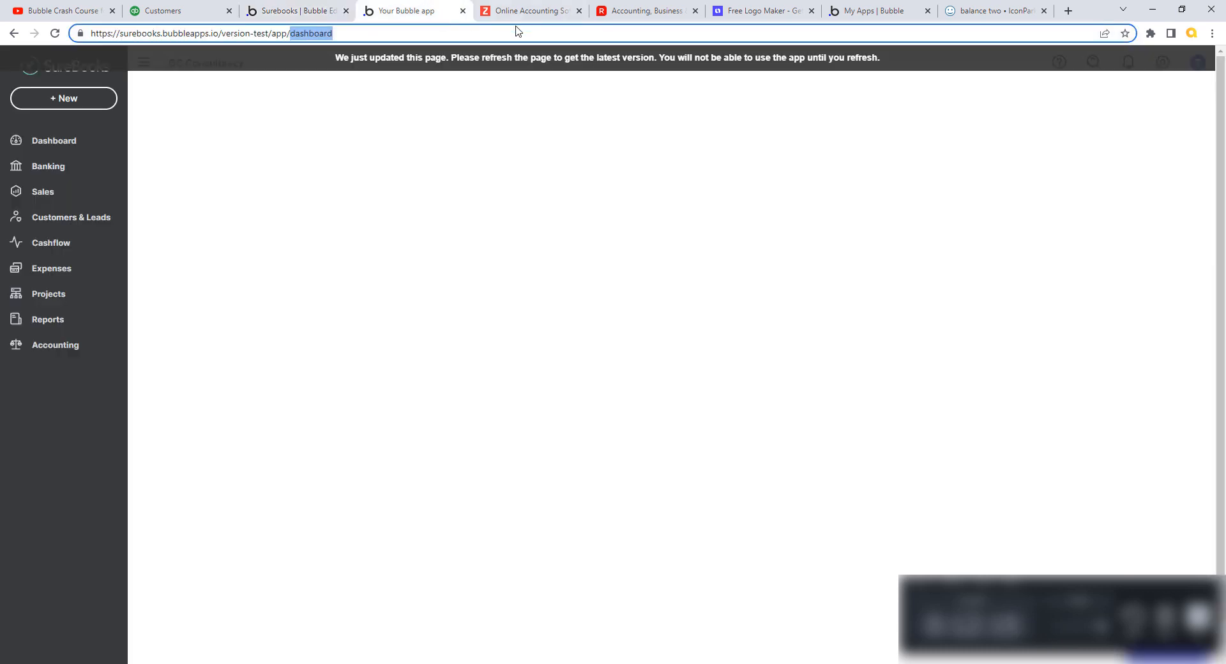
double_click(274, 35)
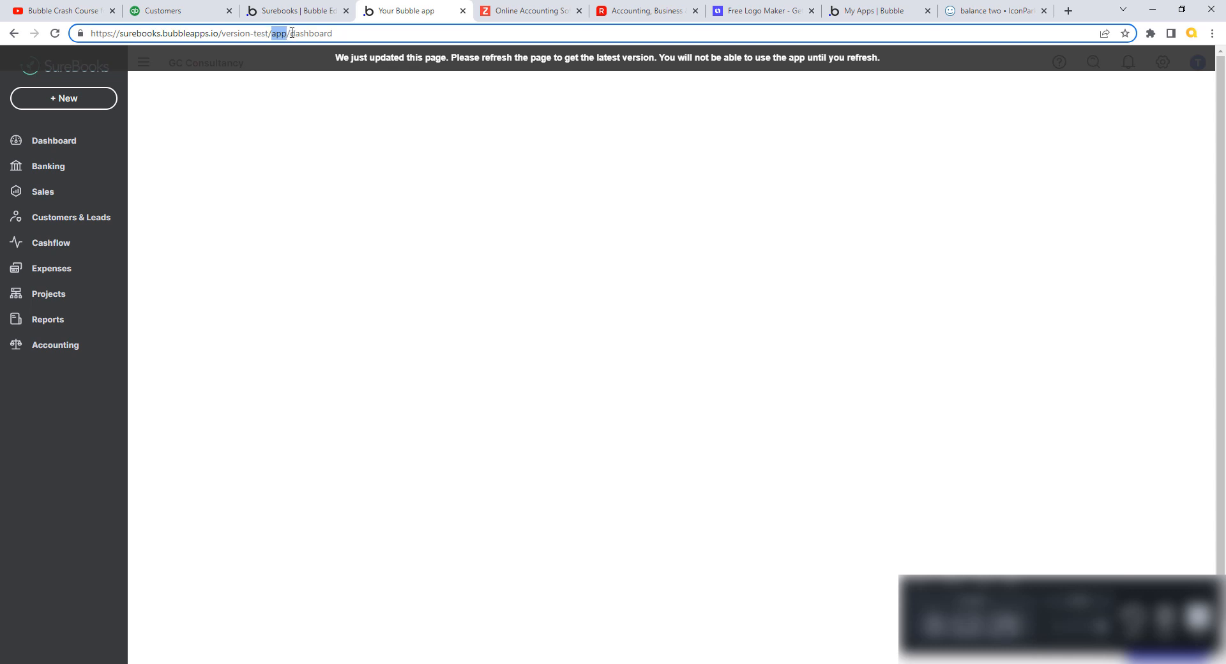
left_click_drag(292, 33, 335, 35)
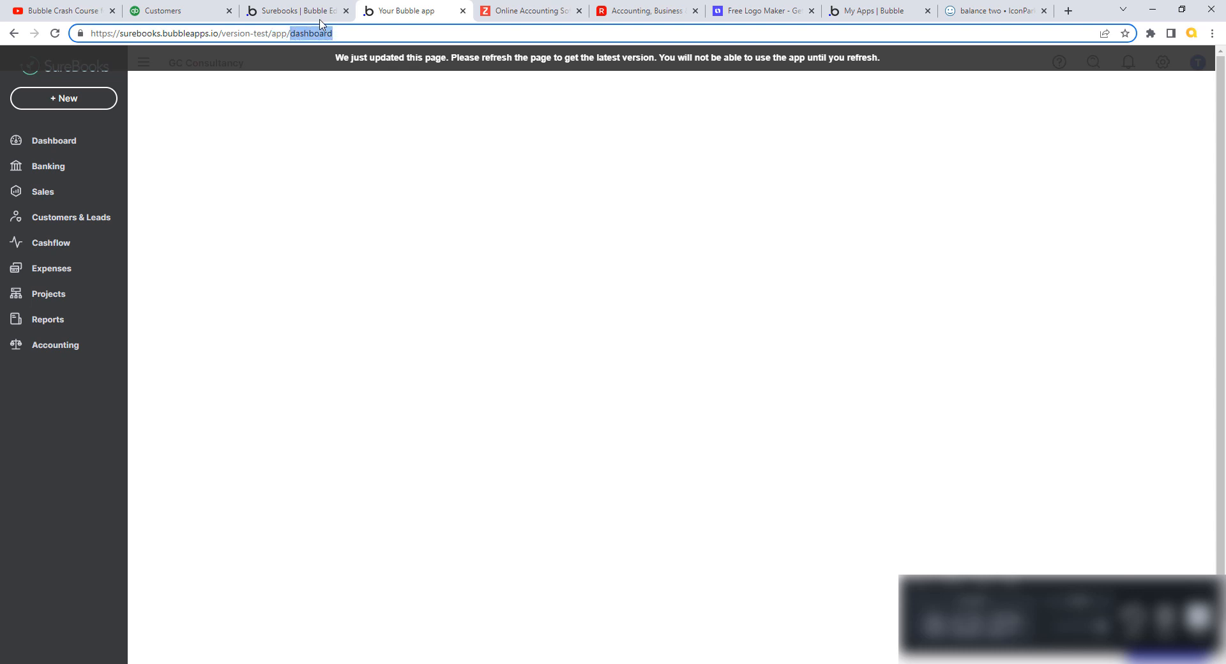
left_click(332, 14)
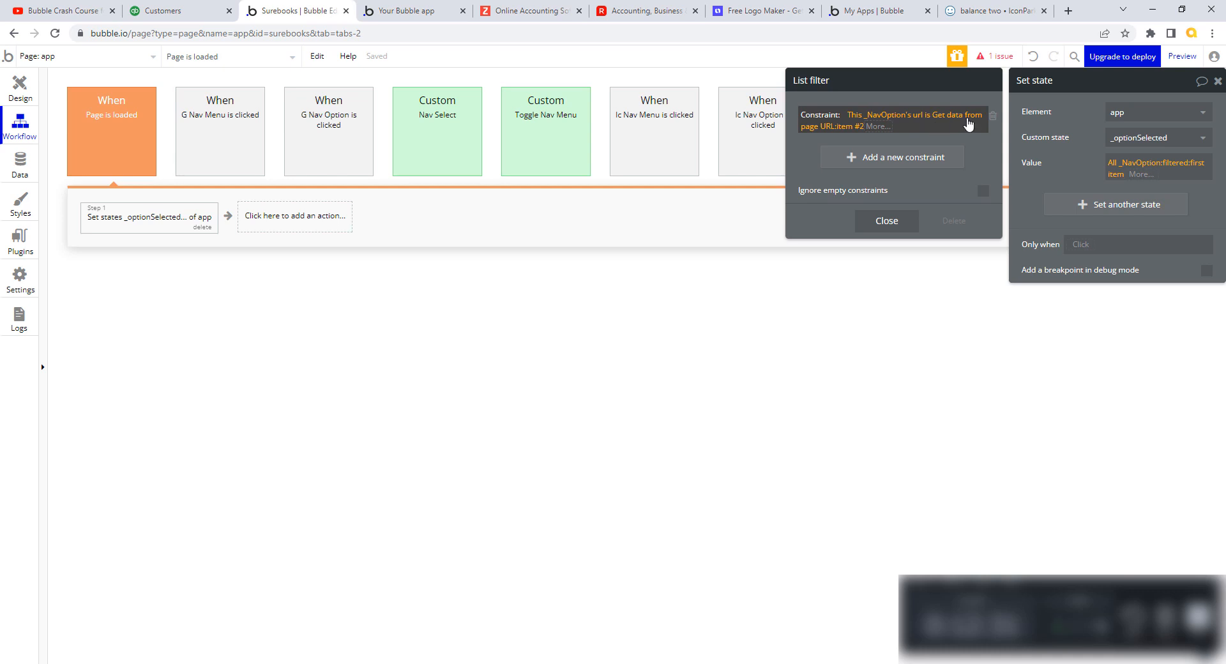
left_click(907, 222)
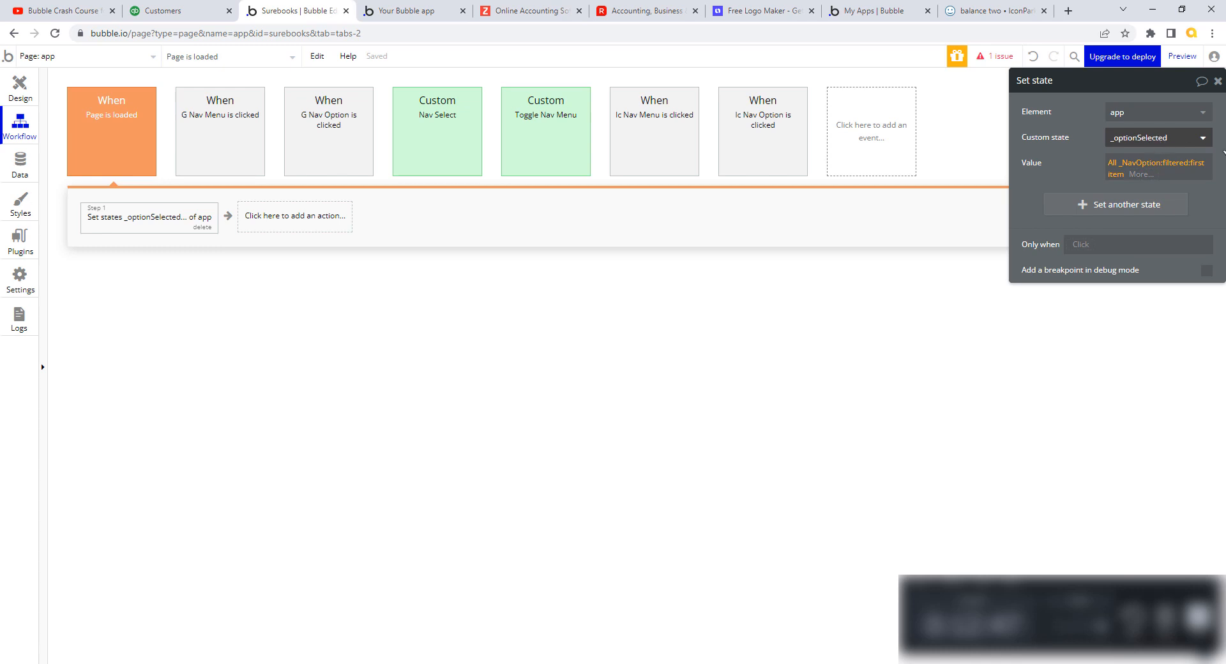
left_click(1218, 86)
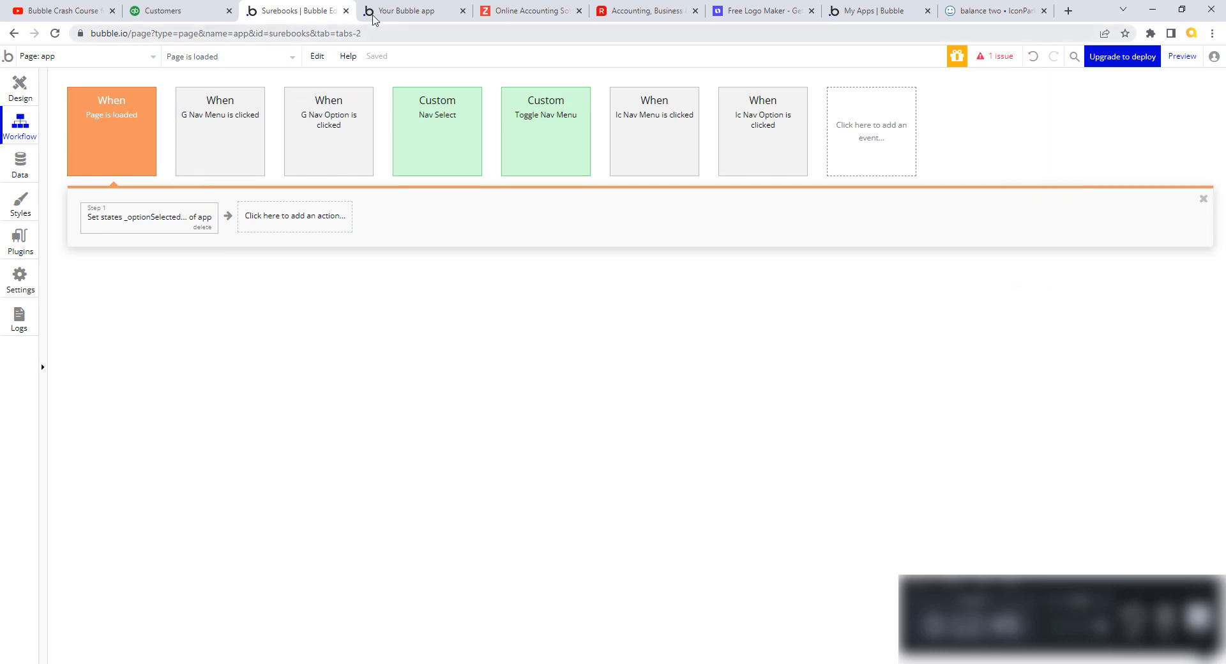
Return the editor to the design view and refresh the SureBooks preview to the latest version
left_click(21, 89)
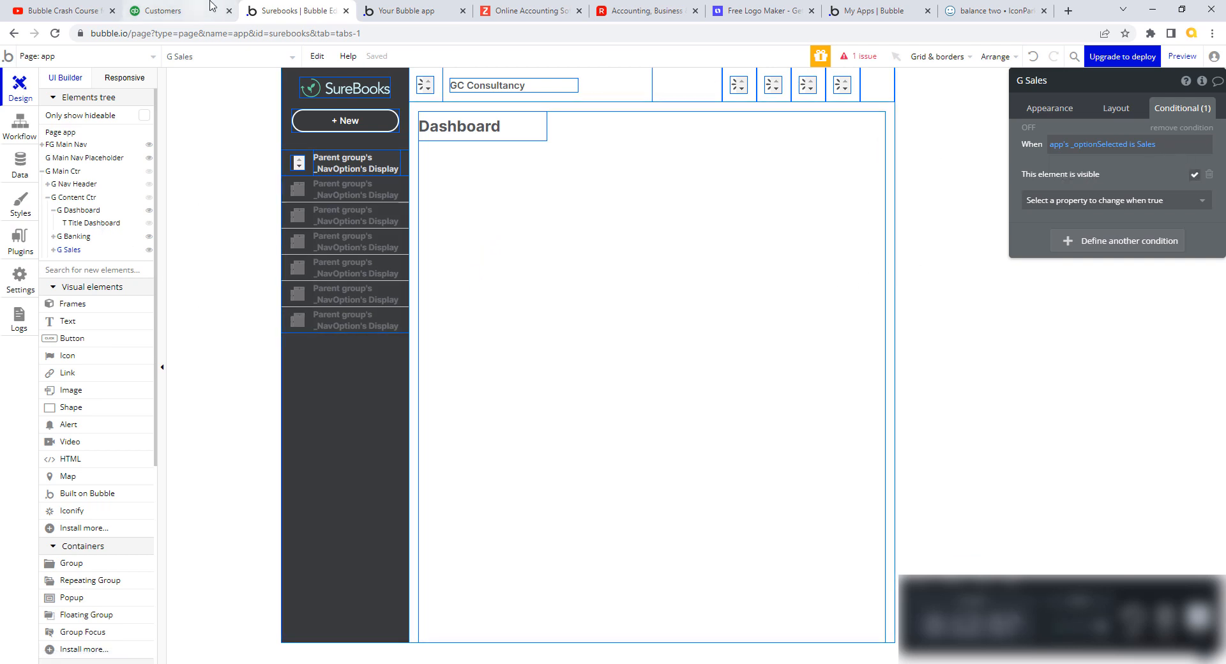
left_click(408, 11)
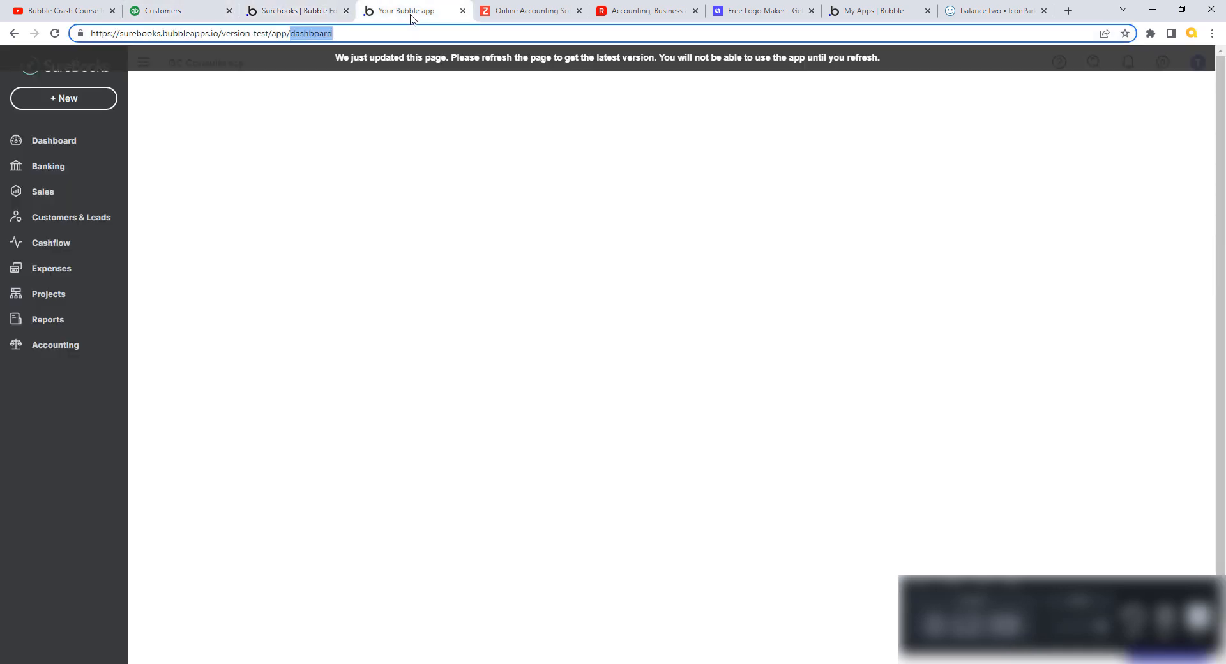
left_click(428, 62)
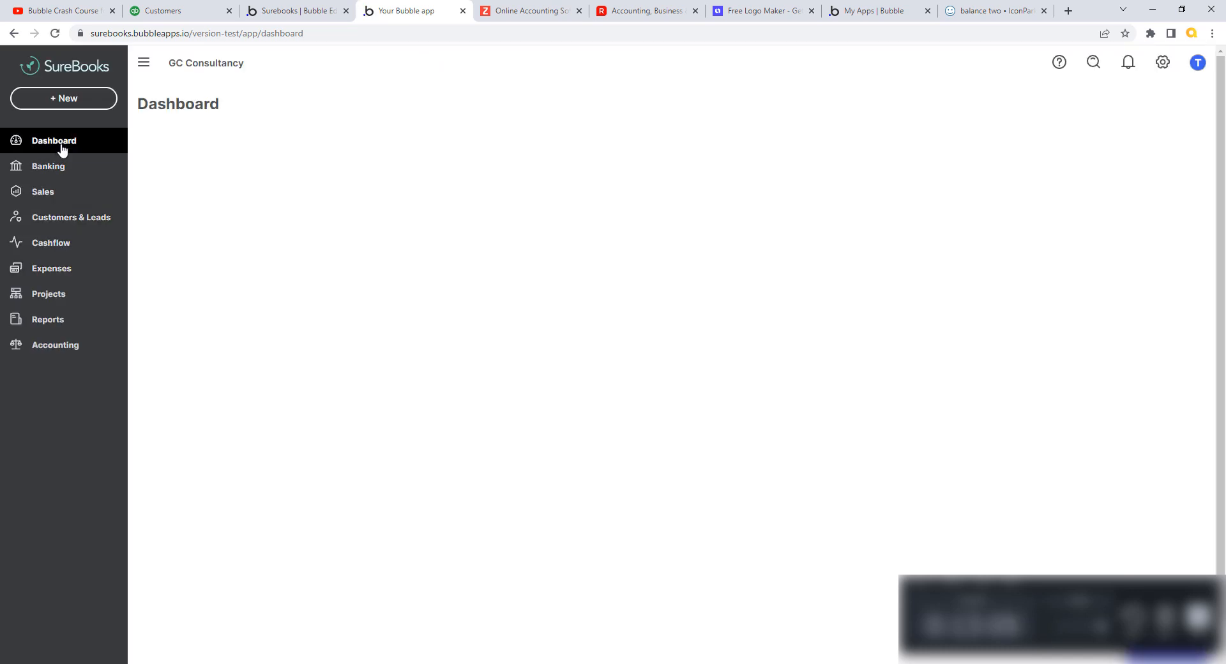
Load the preview's app page without the /dashboard path to check what it displays
left_click(265, 35)
left_click(266, 35)
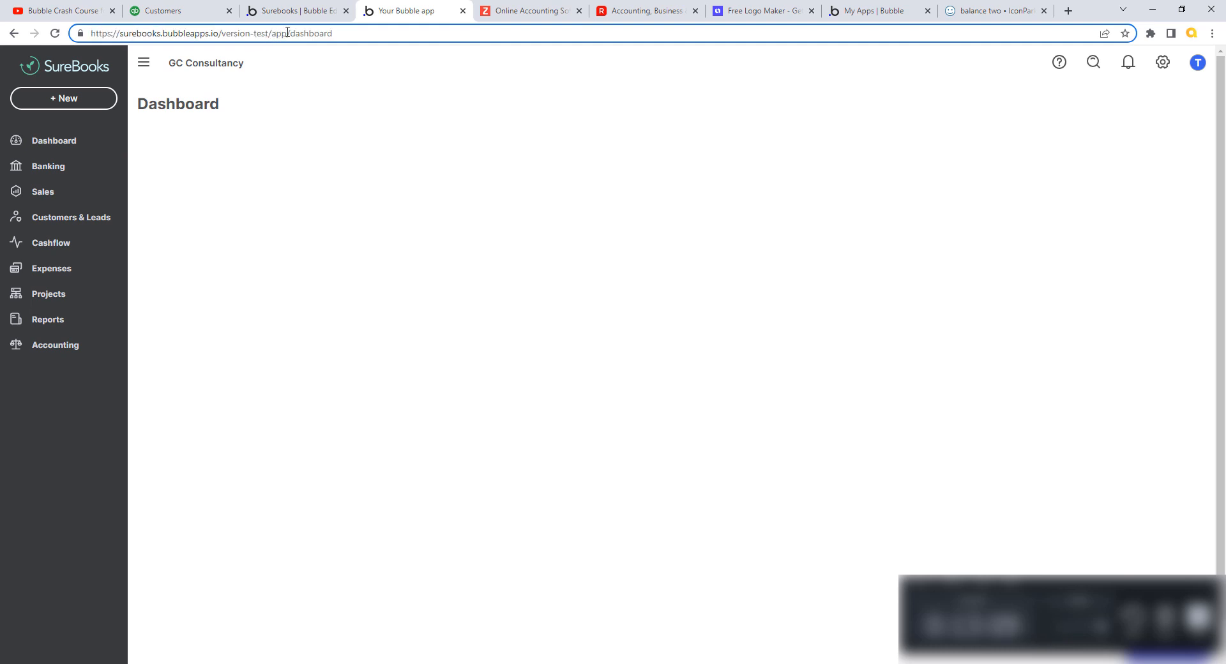
left_click_drag(287, 33, 344, 39)
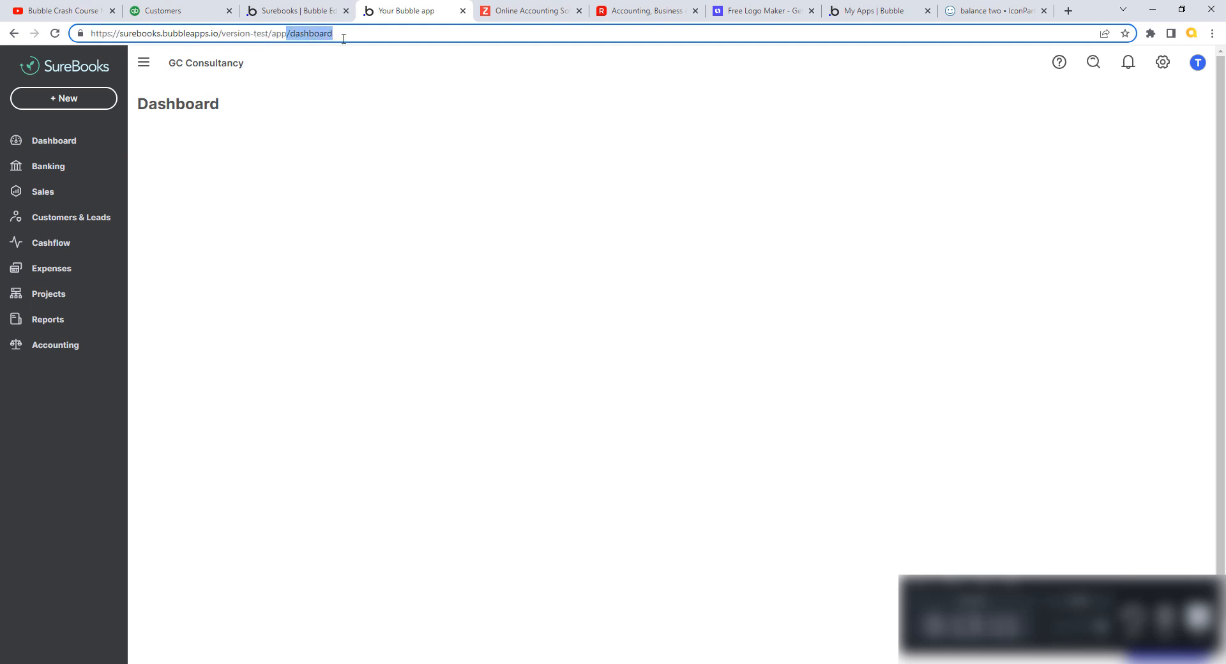
key("BackSpace")
key("Return")
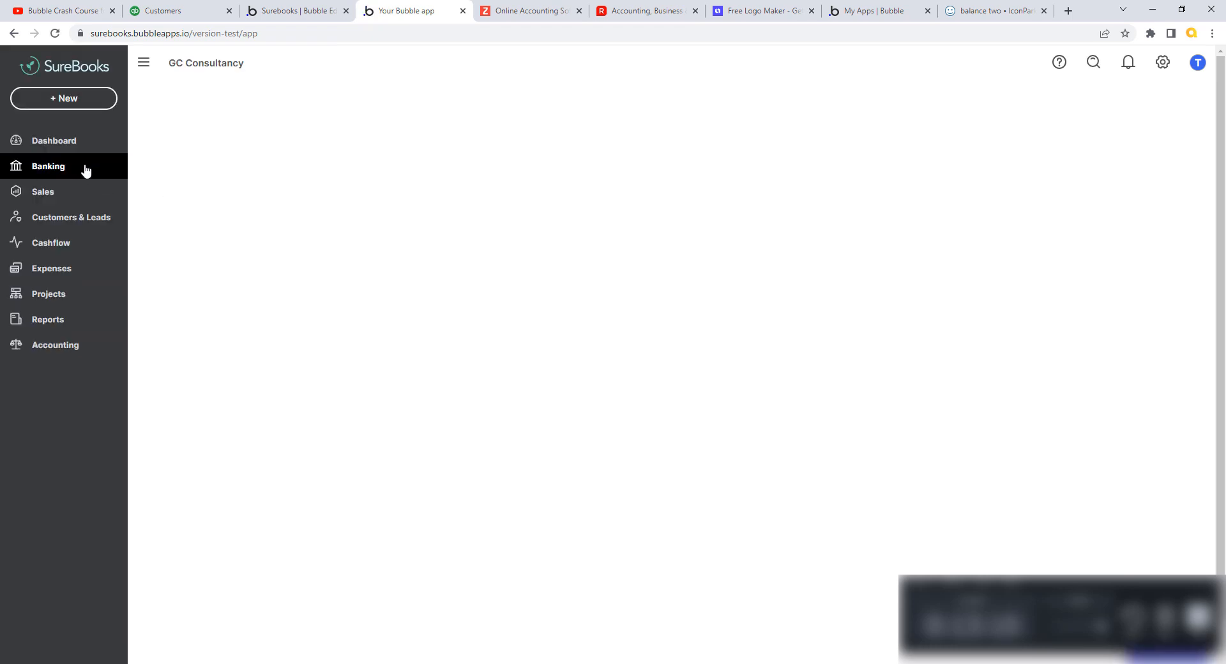
Test the preview's navigation by opening Banking, Sales, Customers & Leads and Dashboard, checking the URL and content of each section
left_click(67, 173)
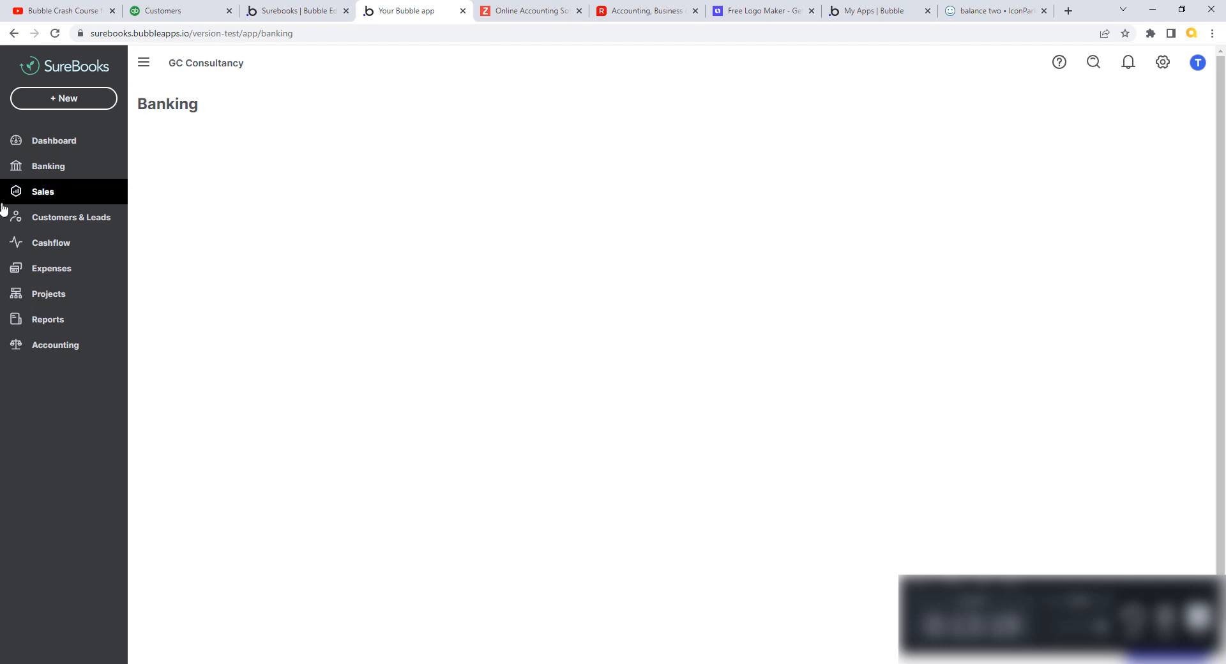
left_click(42, 196)
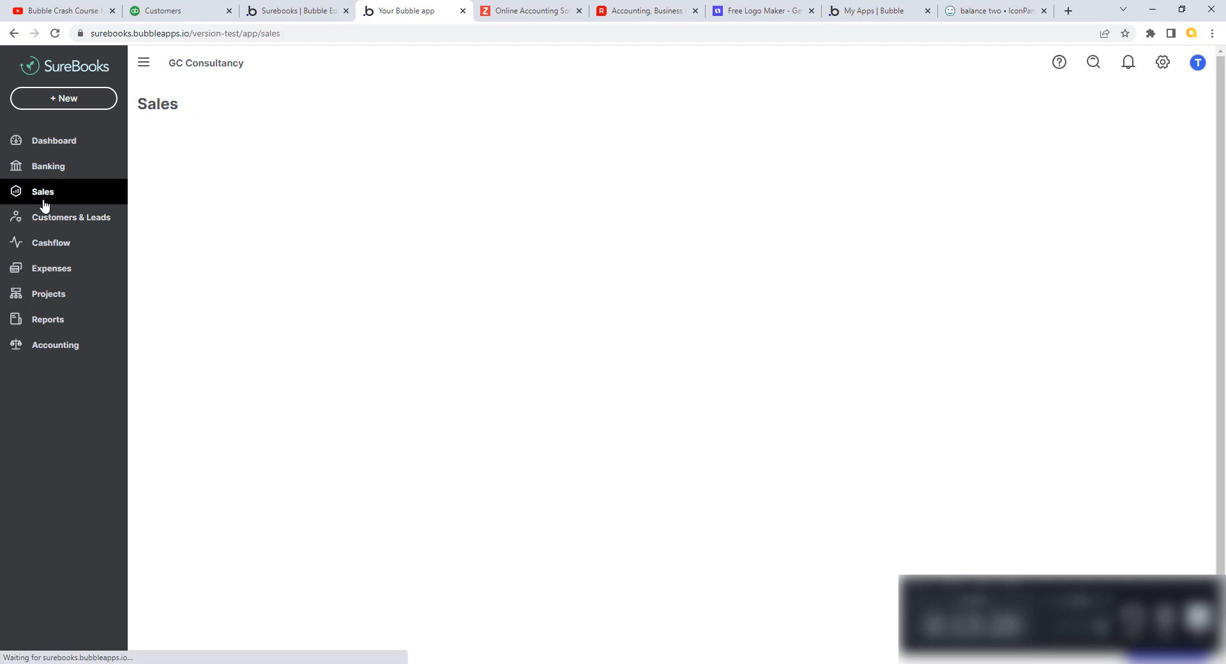
left_click(69, 150)
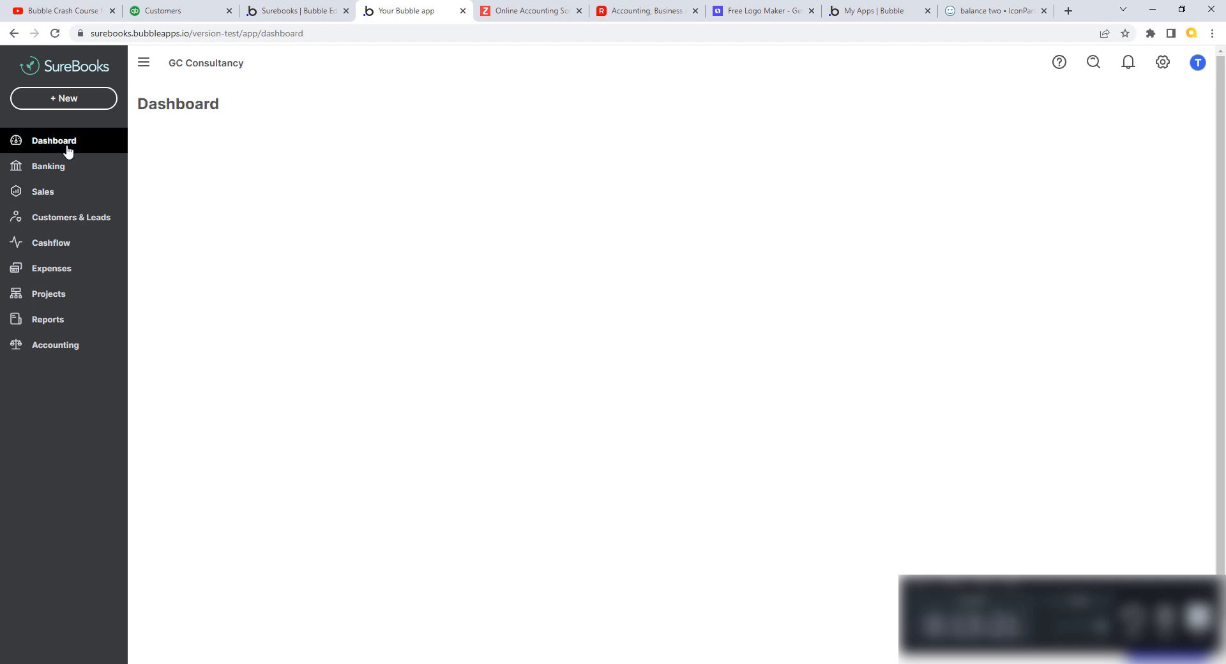
left_click(84, 221)
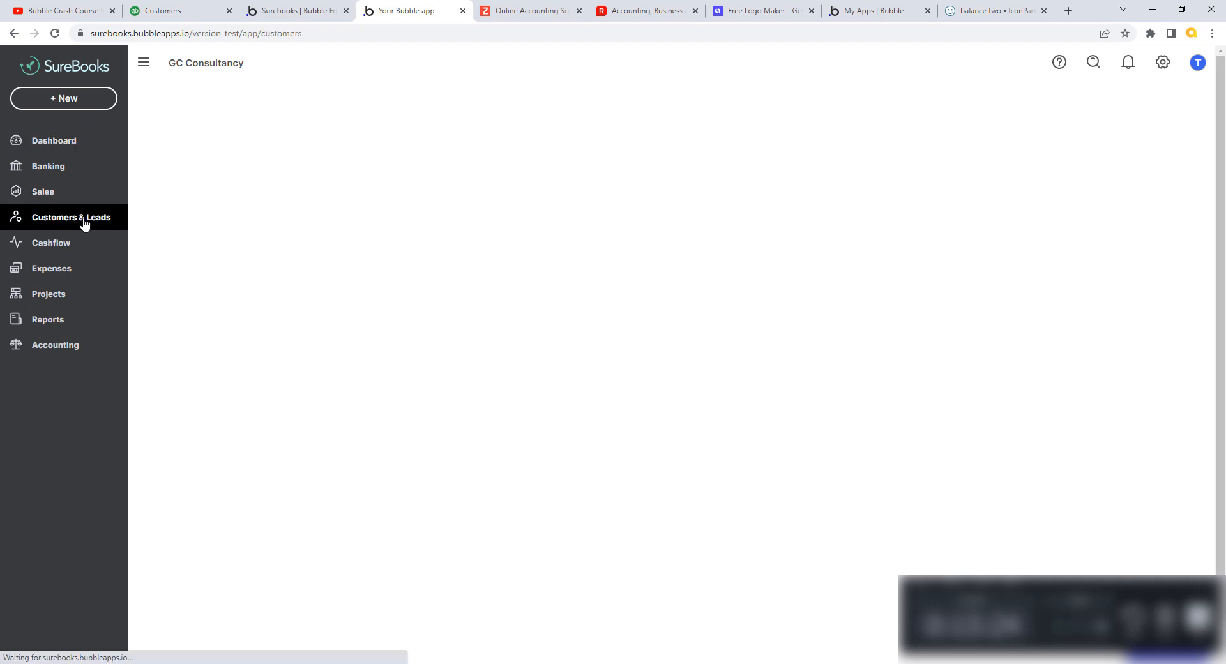
left_click(47, 199)
left_click(64, 167)
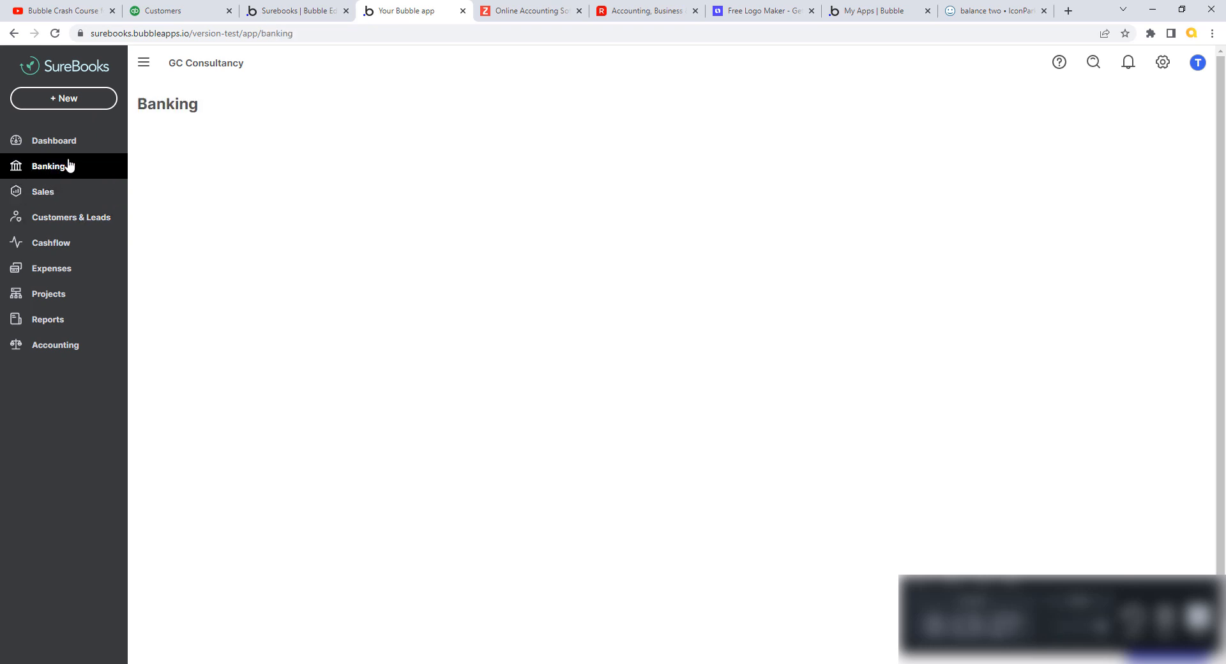
left_click(72, 149)
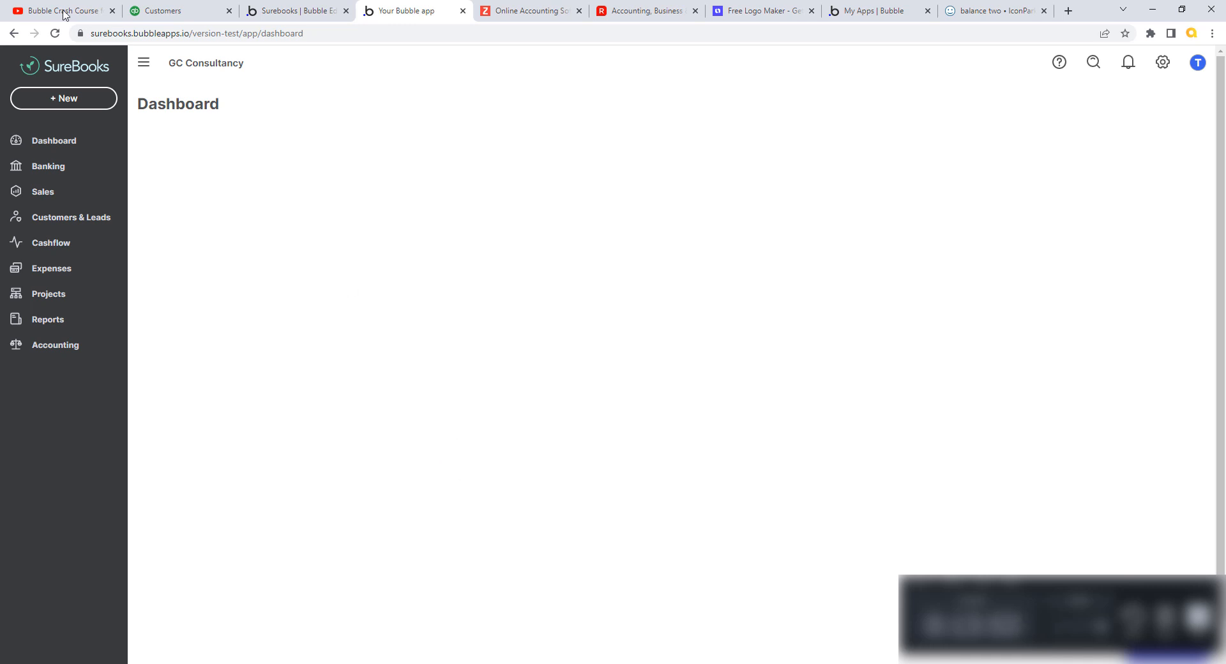
Switch to QuickBooks and examine how its Cash flow, Expenses, Suppliers, Projects and Sales Invoices pages handle navigation and URLs
left_click(191, 13)
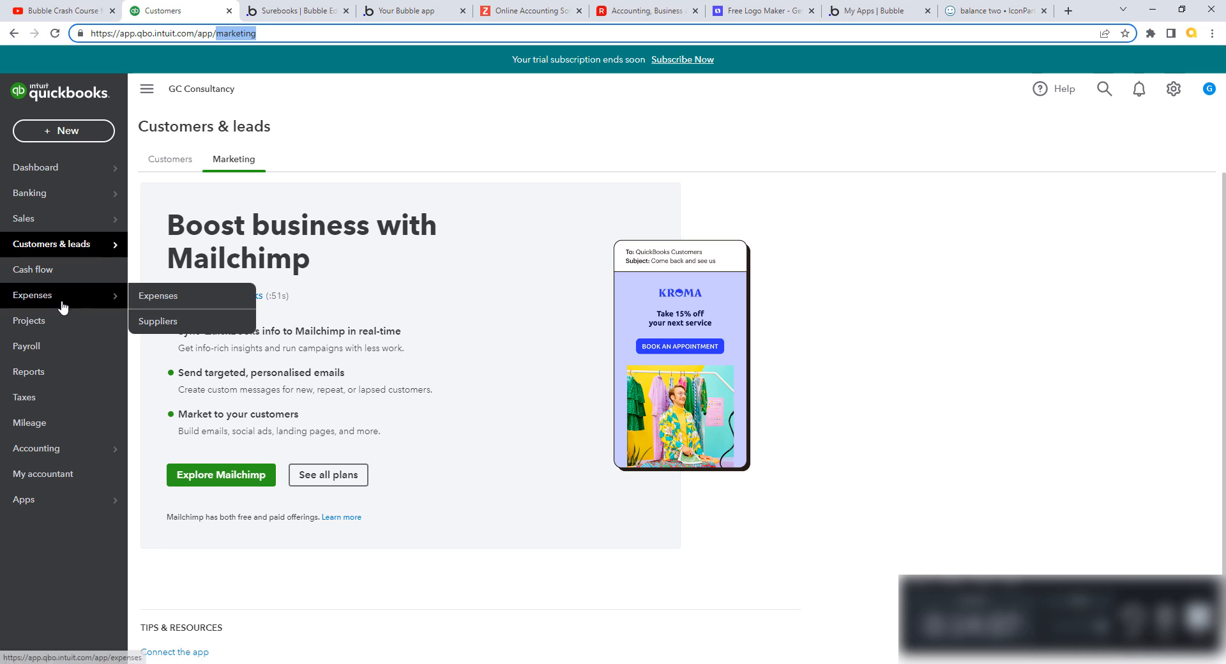
left_click(68, 275)
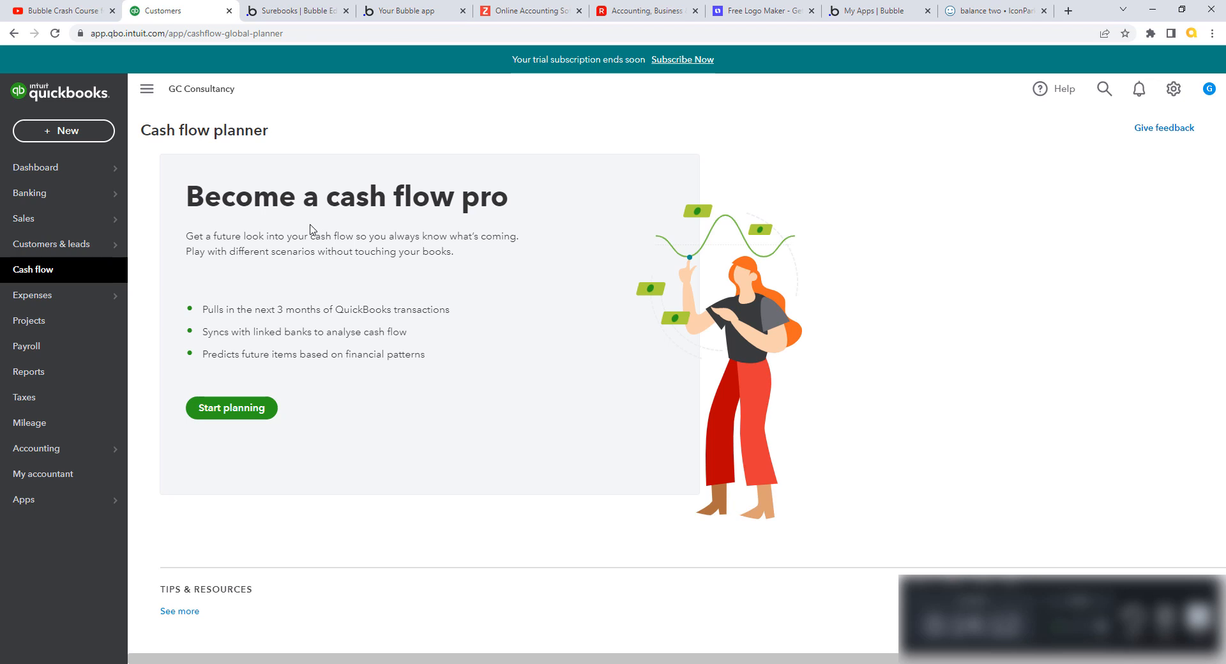
left_click(60, 303)
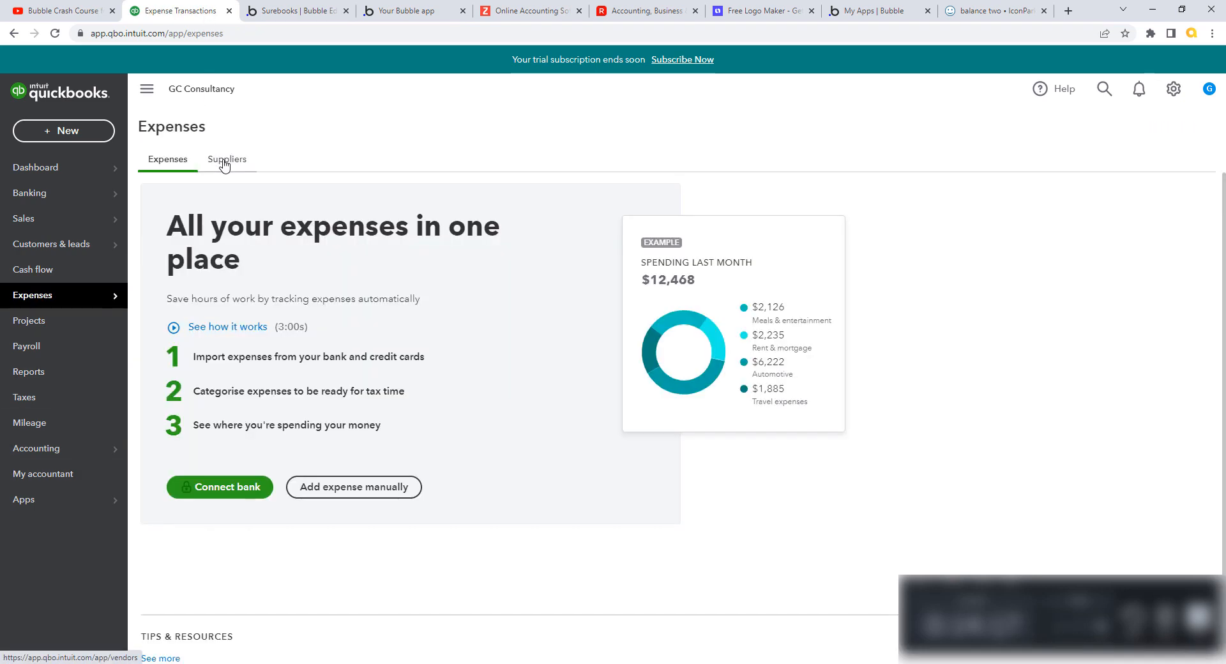
left_click(225, 162)
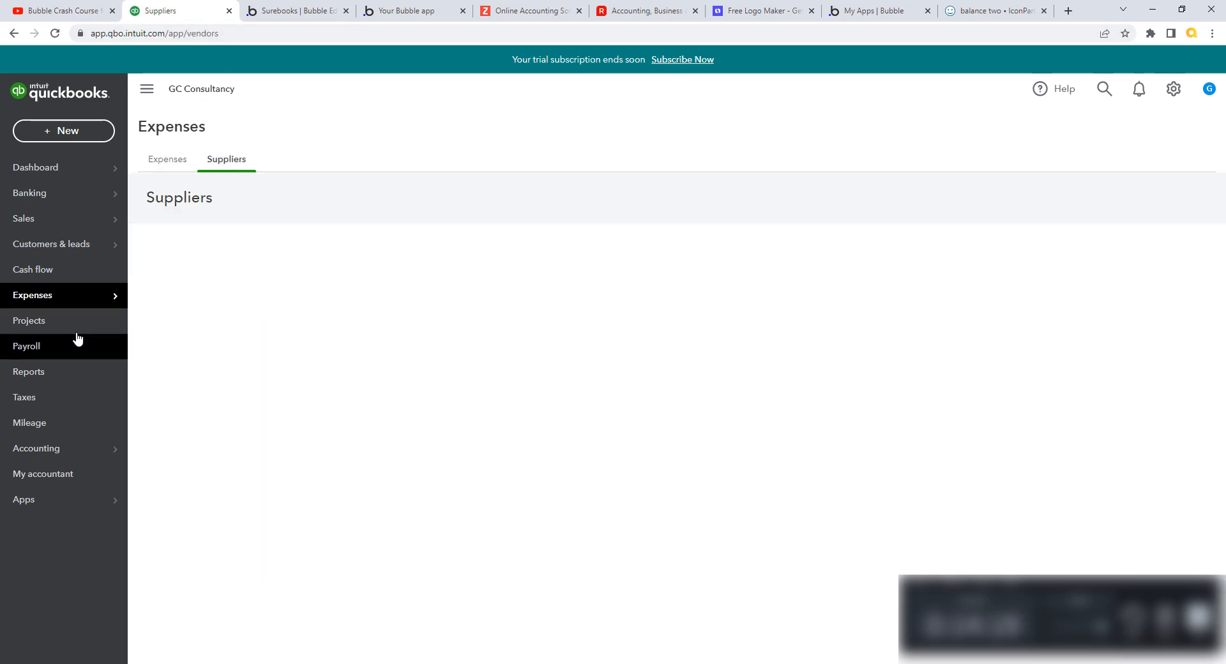
left_click(65, 326)
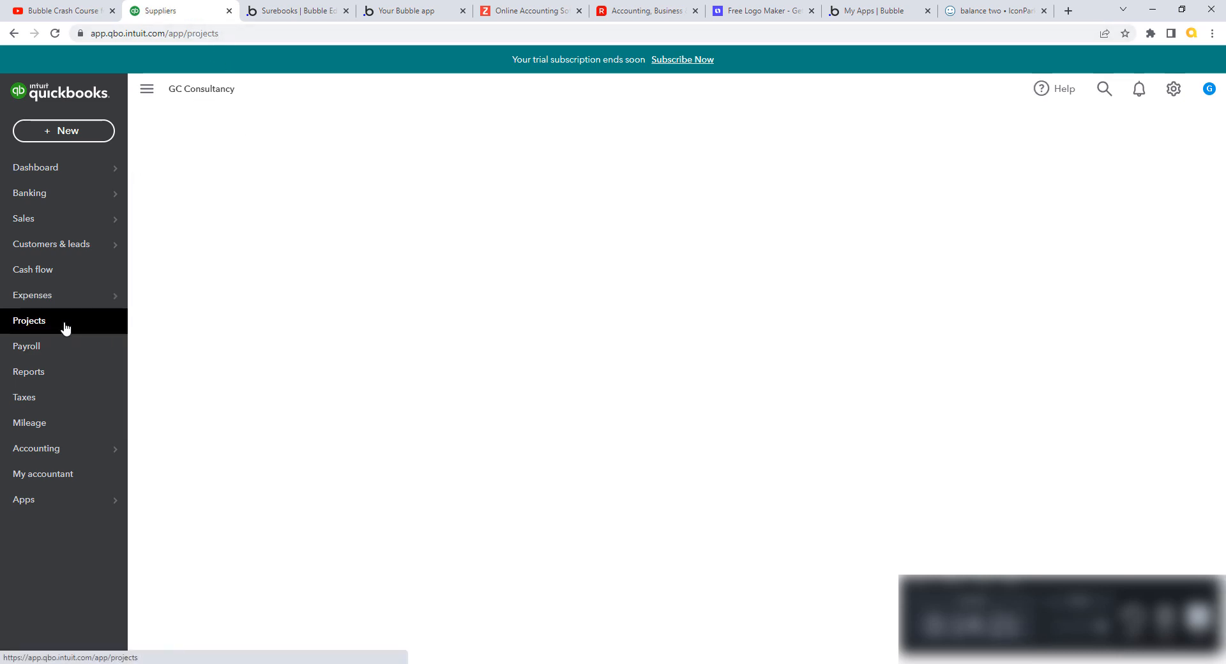
left_click(89, 223)
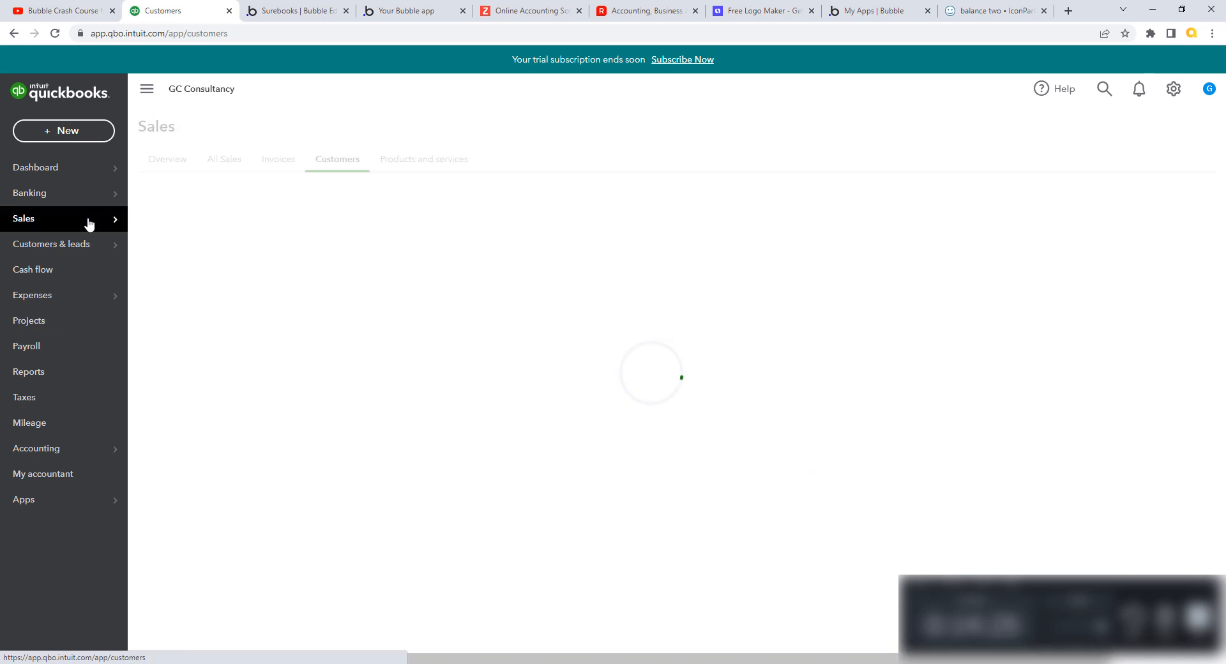
left_click(282, 150)
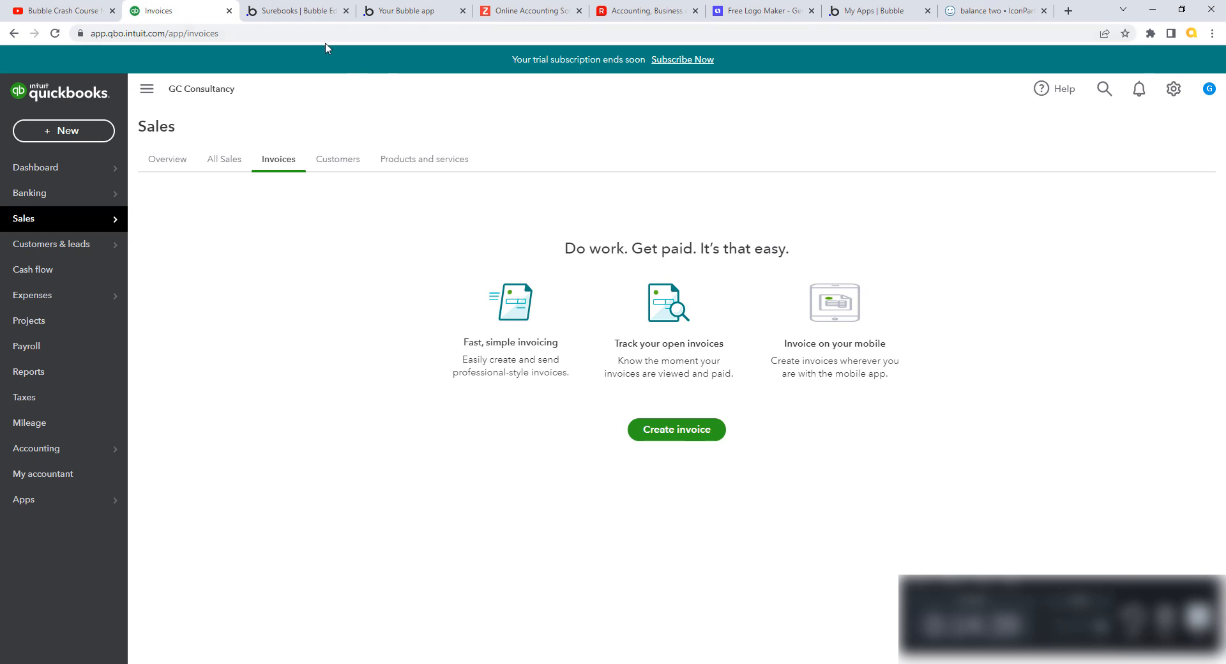
Return from QuickBooks to the app page's design in the Bubble editor
left_click(306, 11)
left_click(405, 13)
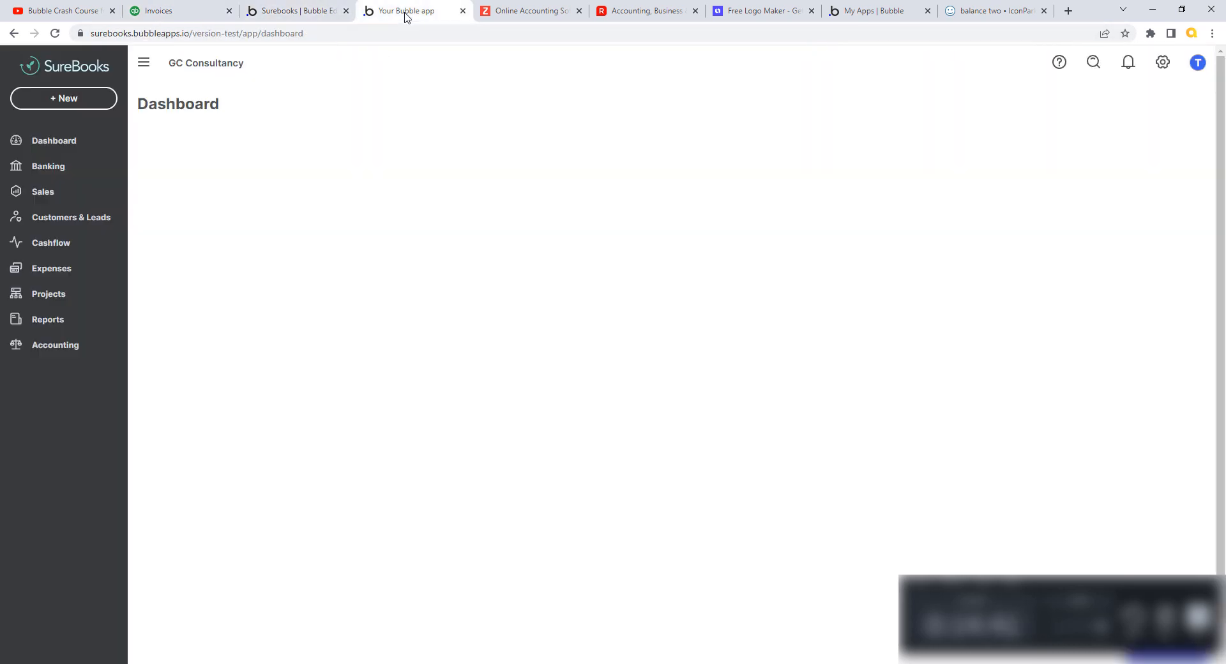
left_click(301, 11)
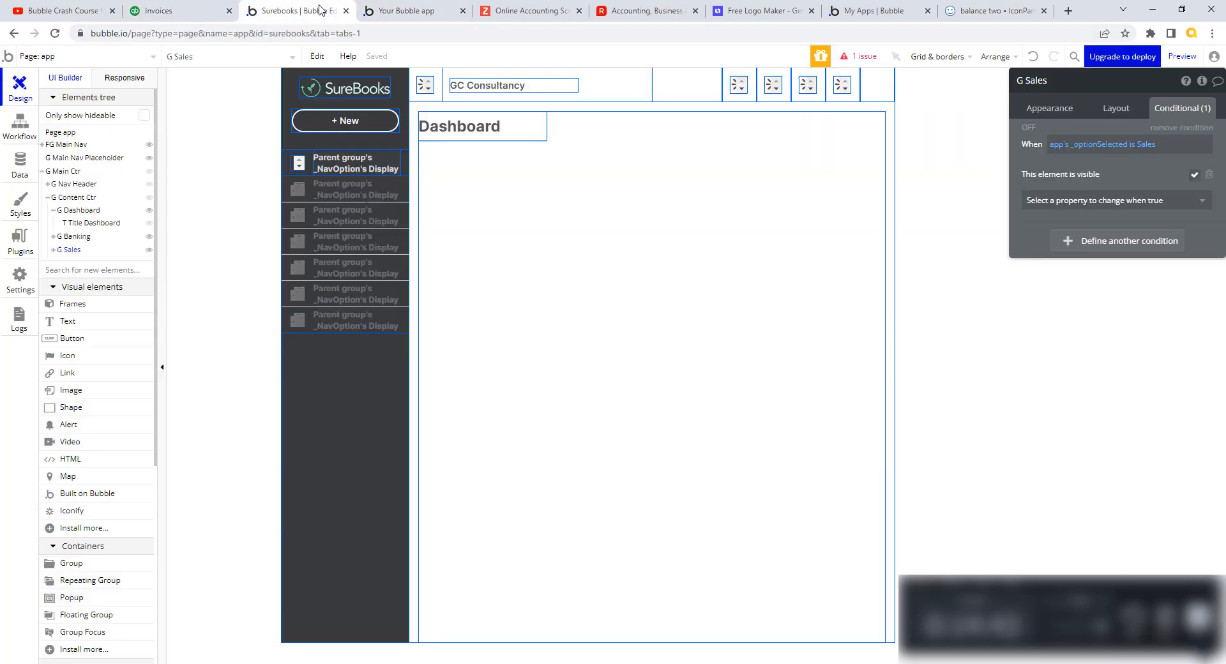
Review the app page's workflows in the Bubble editor and switch to the SureBooks preview to check its navigation options
left_click(20, 131)
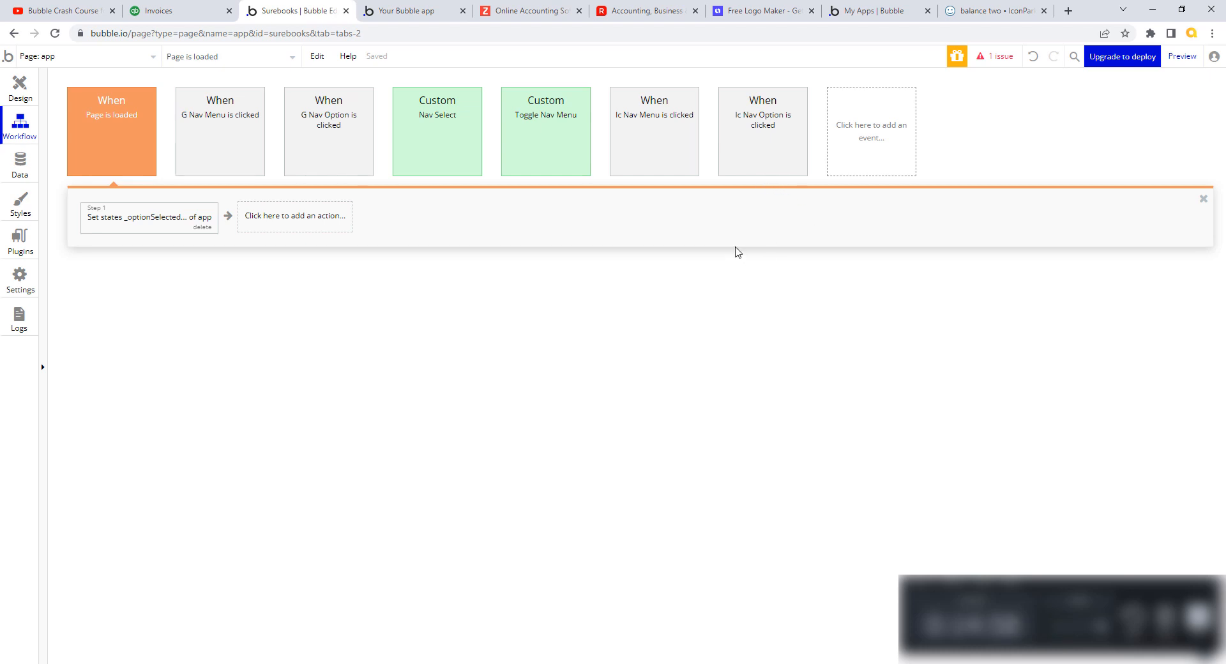
left_click(424, 12)
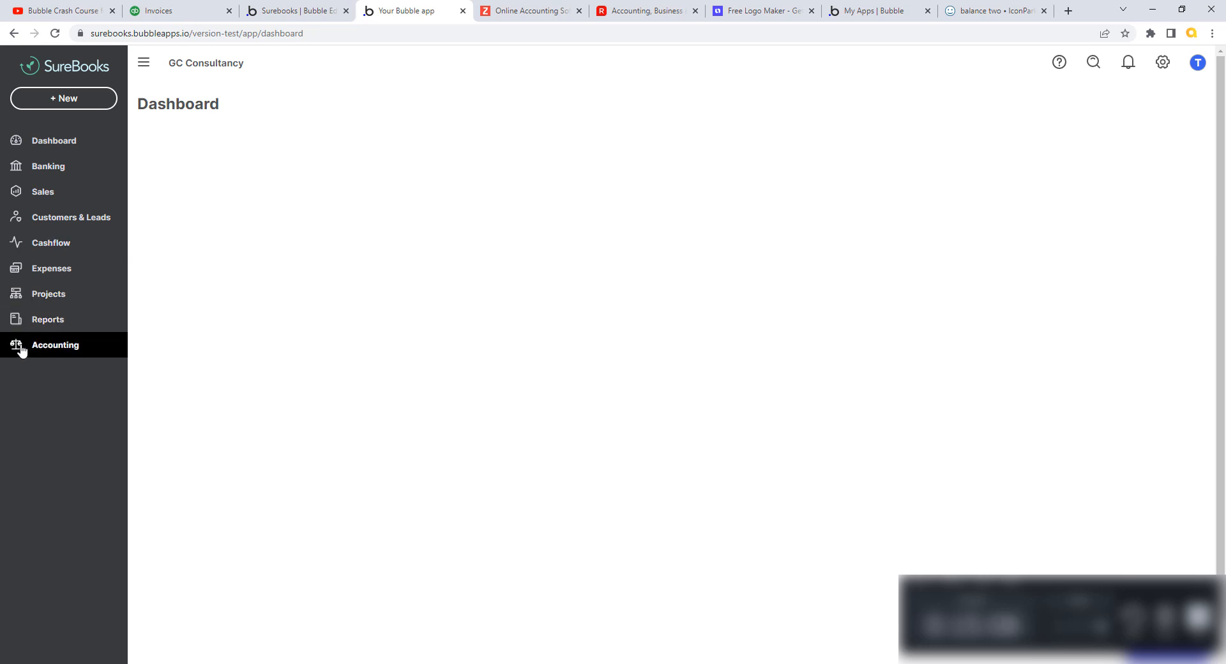
Examine QuickBooks' main navigation from Dashboard to Apps, including its submenus, for comparison, and return to the SureBooks preview
left_click(192, 12)
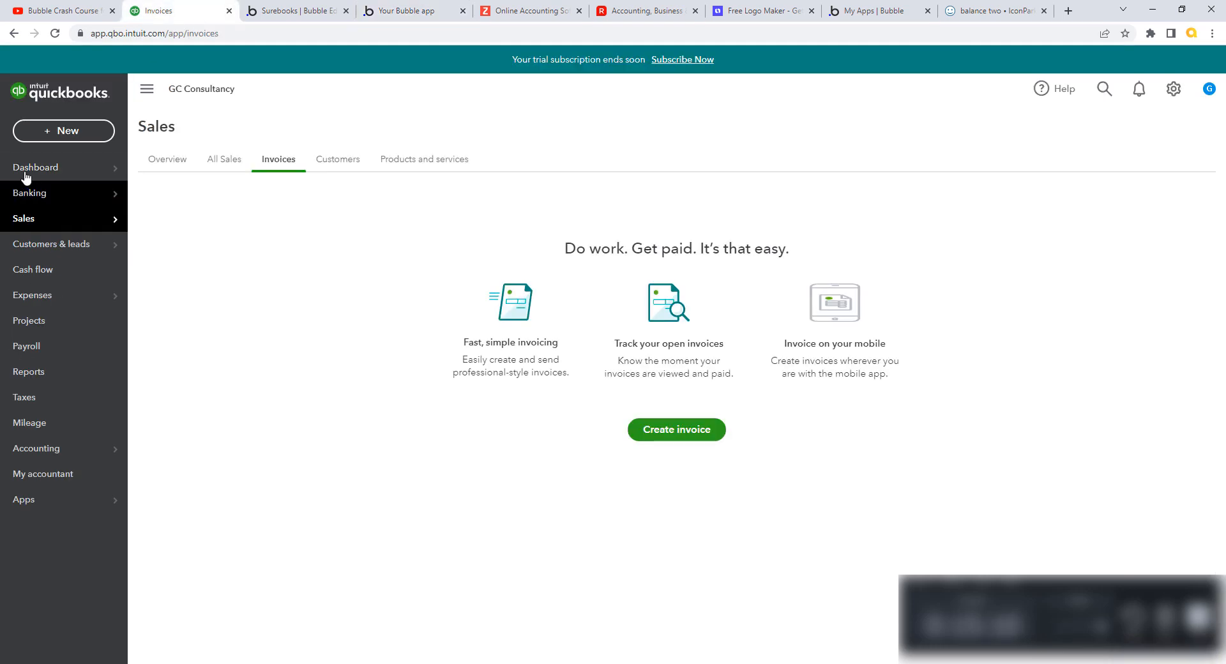
mouse_move(28, 167)
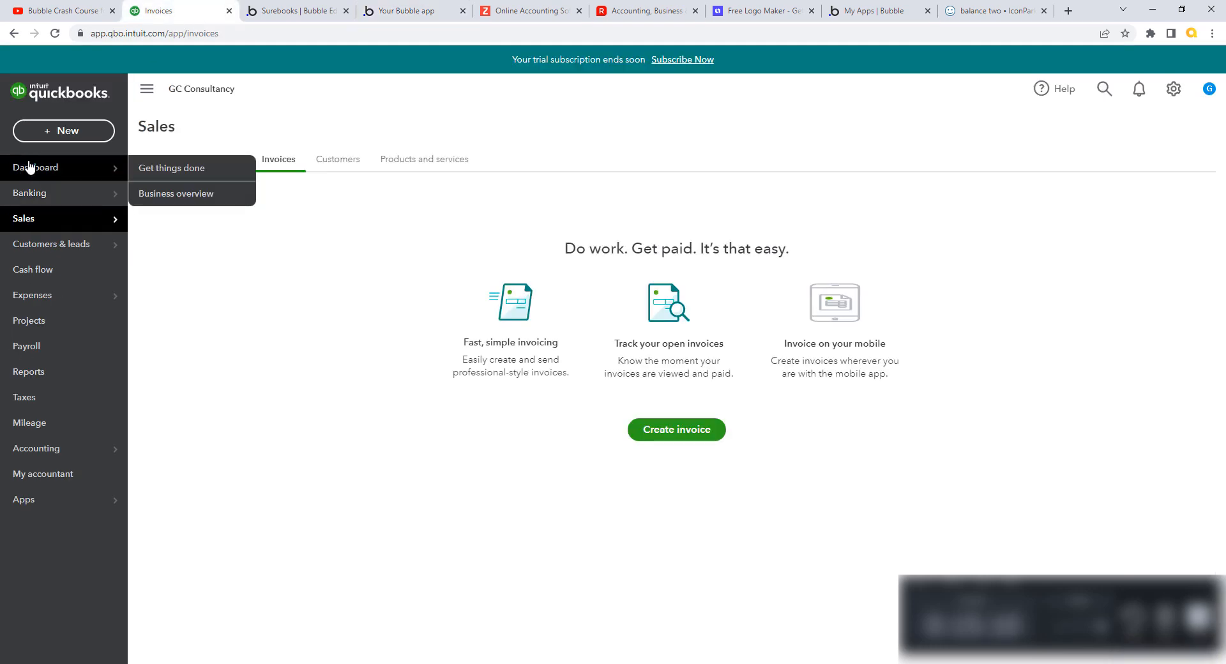
left_click(45, 498)
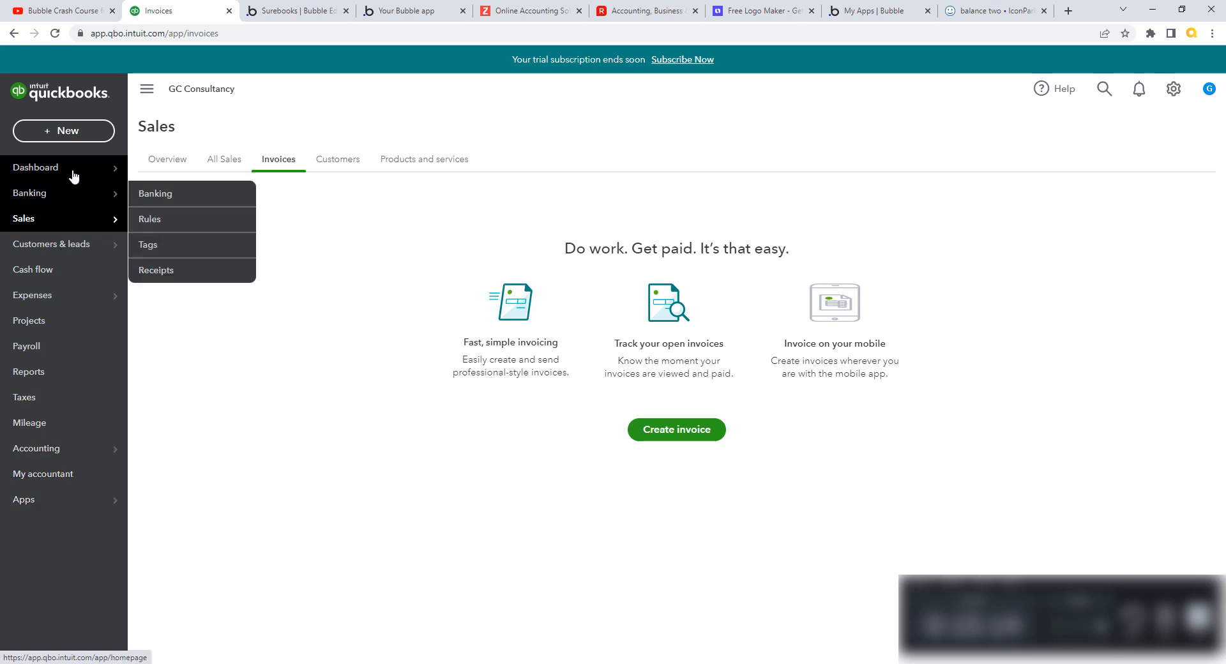
mouse_move(77, 171)
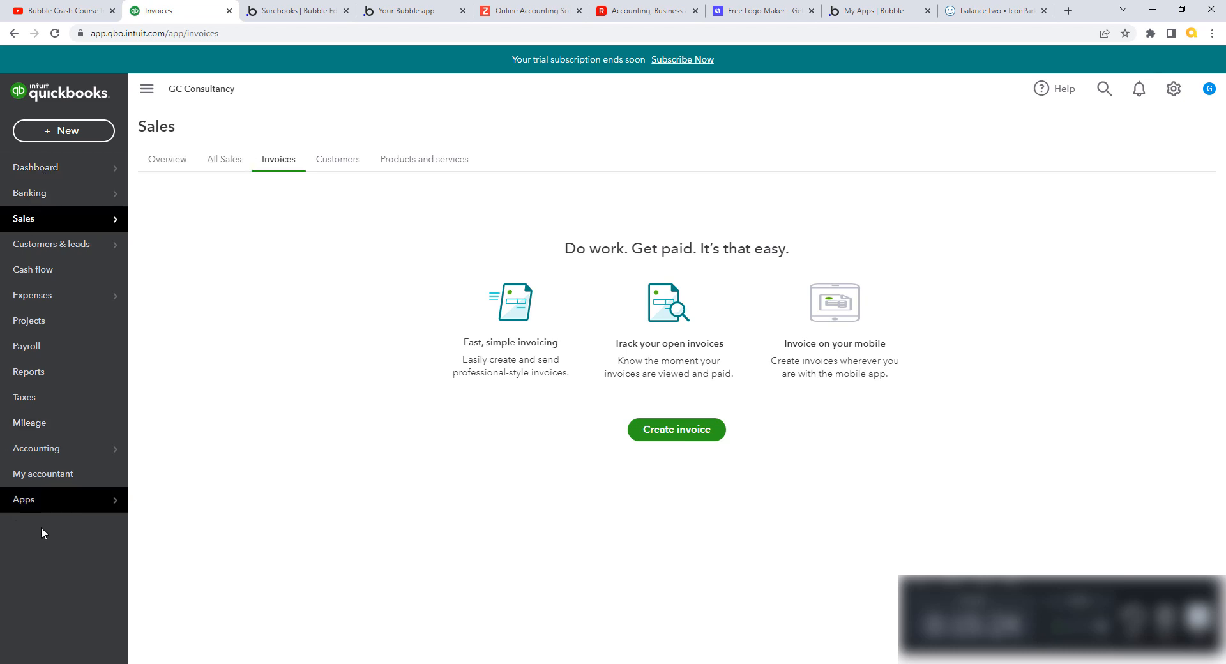
mouse_move(70, 510)
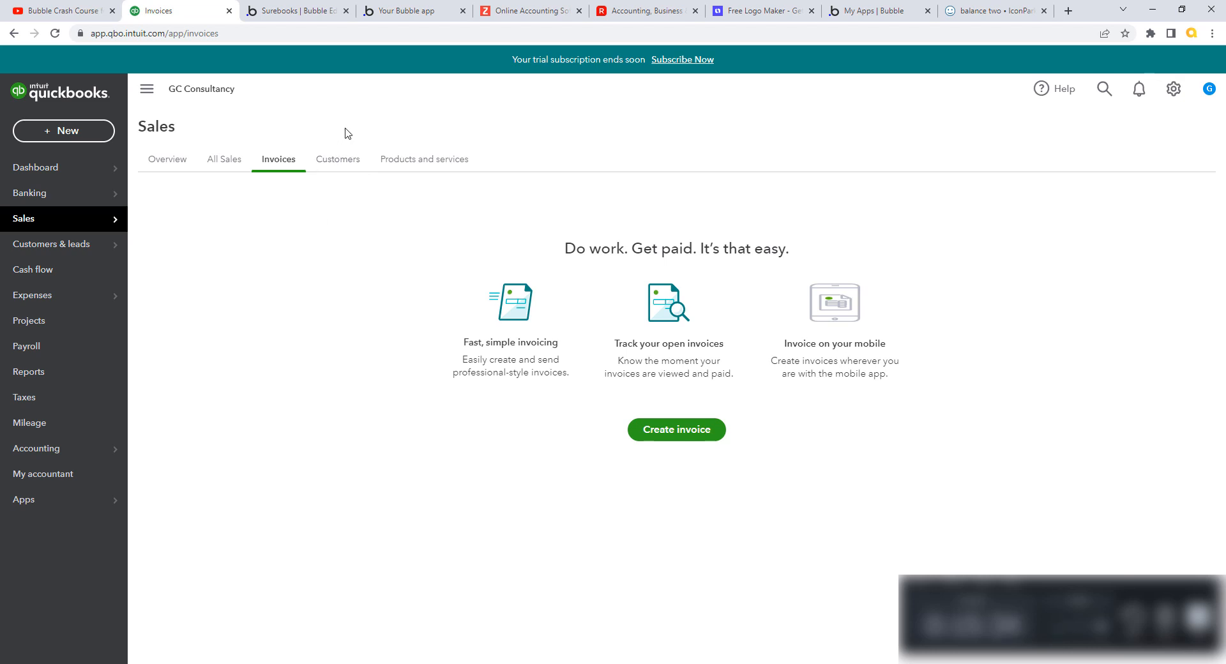
left_click(296, 11)
left_click(396, 11)
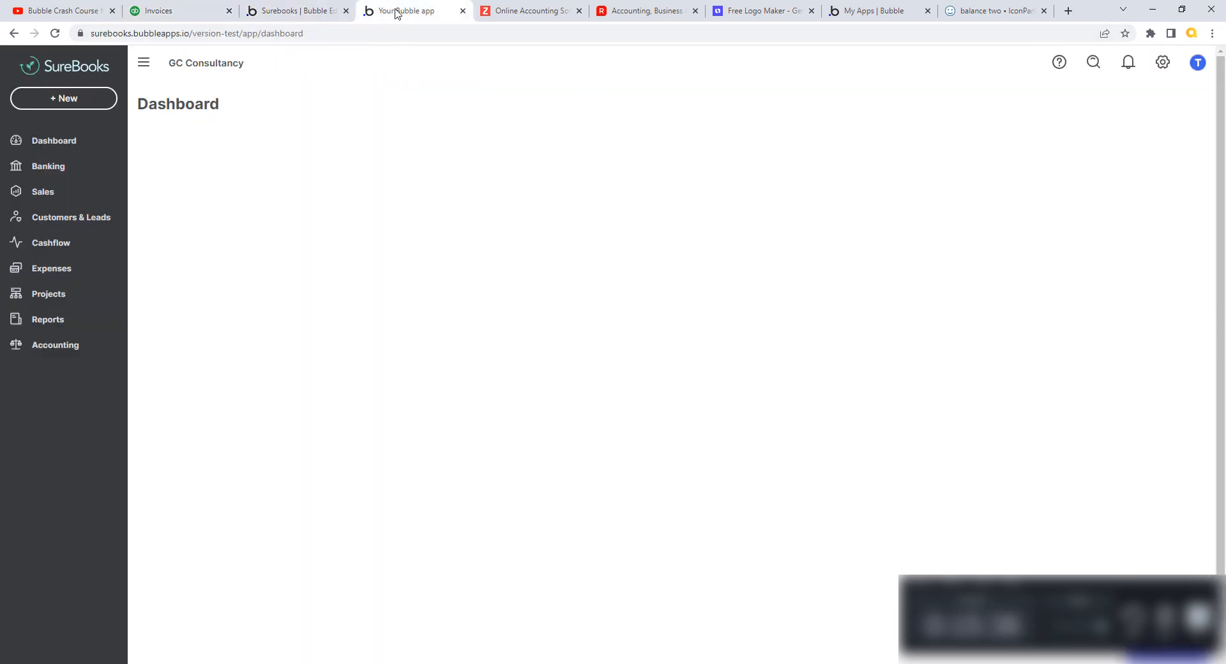